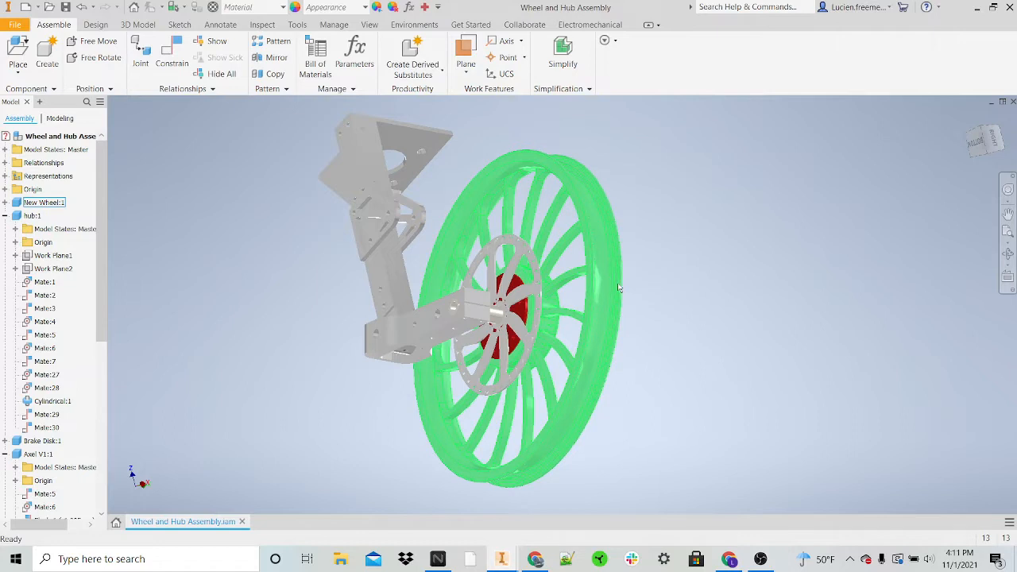
pyautogui.click(630, 265)
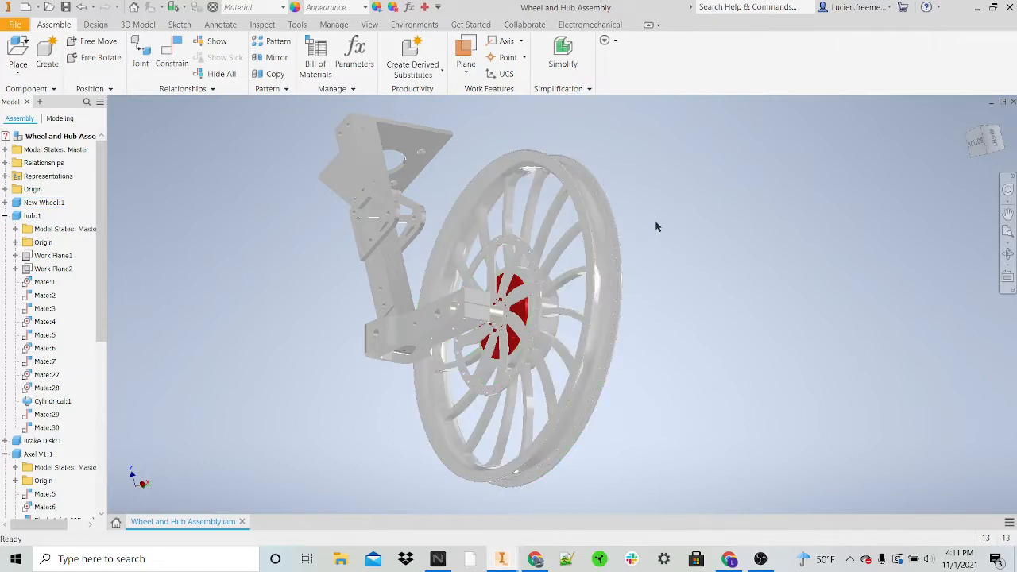
pyautogui.click(625, 267)
pyautogui.moveTo(602, 288); pyautogui.dragTo(655, 309, button='middle')
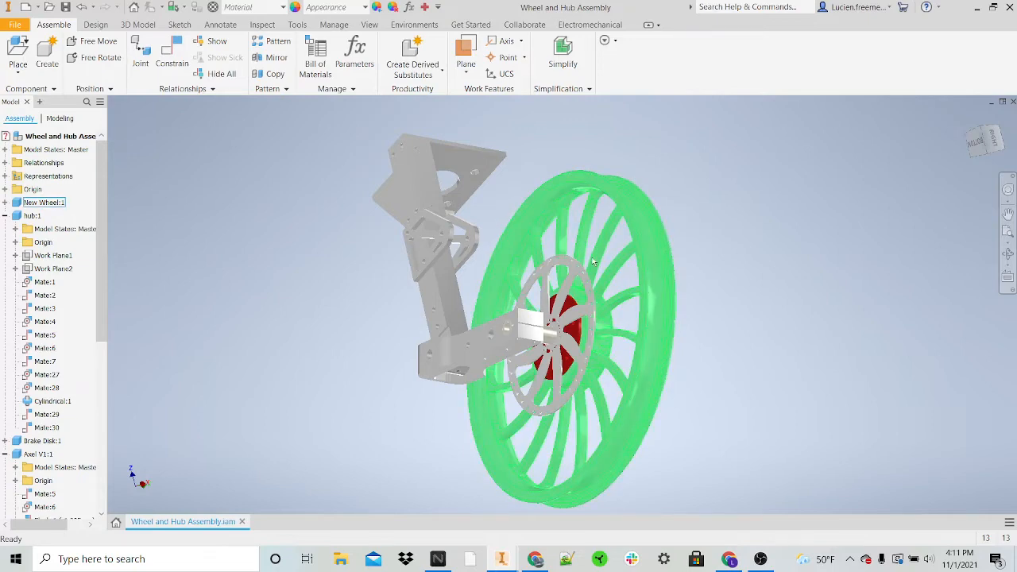
pyautogui.keyDown('shift'); pyautogui.moveTo(707, 363); pyautogui.dragTo(745, 326, button='middle'); pyautogui.keyUp('shift')
pyautogui.scroll(3, 596, 302)
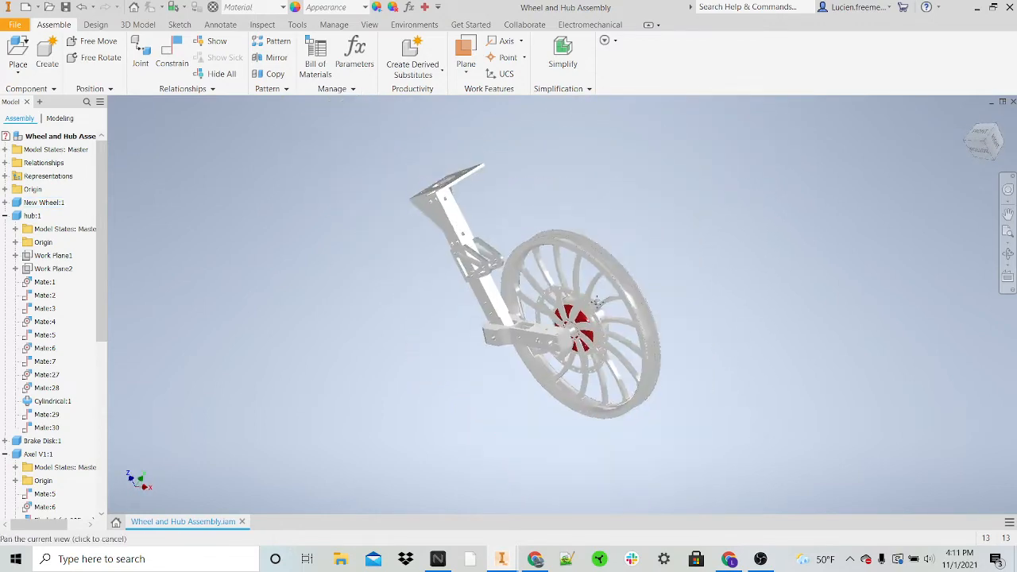
pyautogui.scroll(-2, 596, 302)
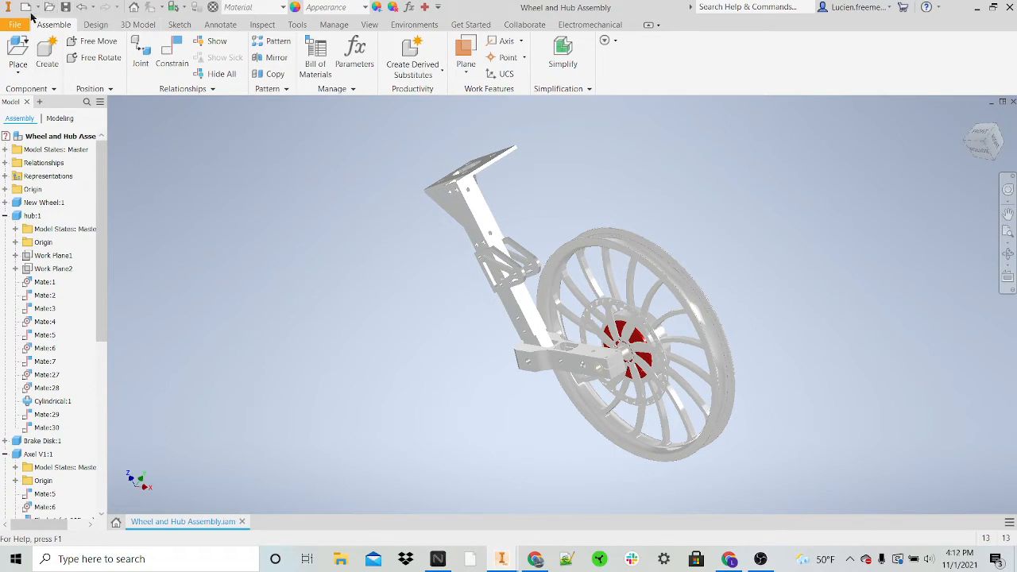
# Step: Create a new assembly file from the Standard.iam template
pyautogui.hotkey('ctrl', 'n')
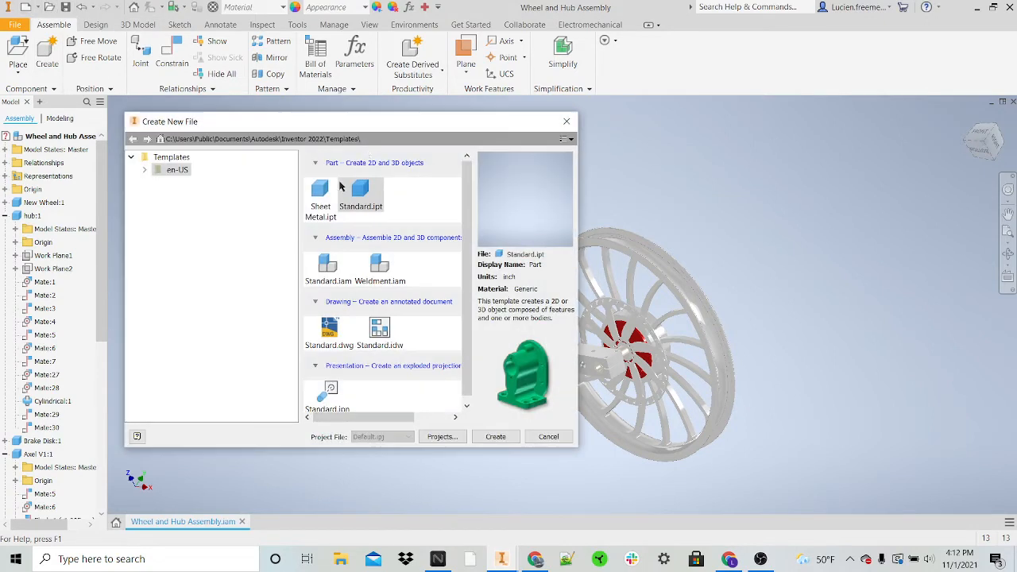
pyautogui.click(332, 275)
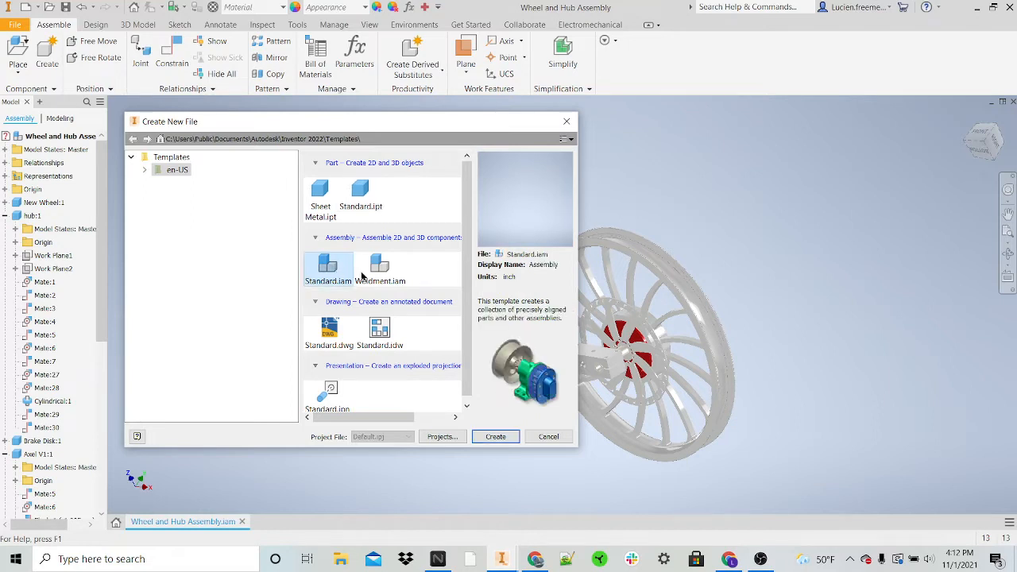
pyautogui.click(508, 436)
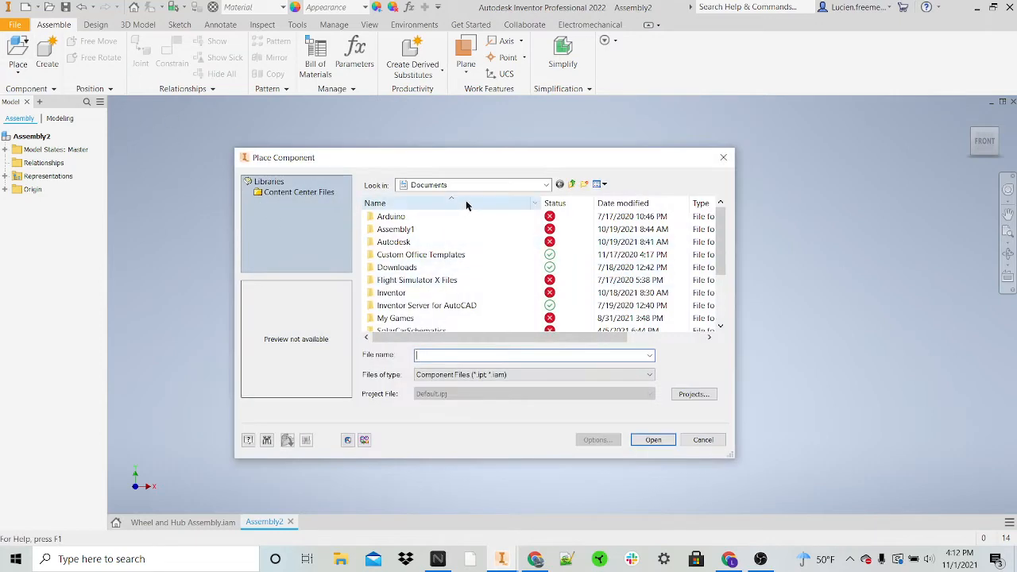
# Step: Browse for a component to place in GrabCAD > Solar Car > Solar Car 2021-2022 > New Suspention > Leading Link > Parts
pyautogui.click(505, 184)
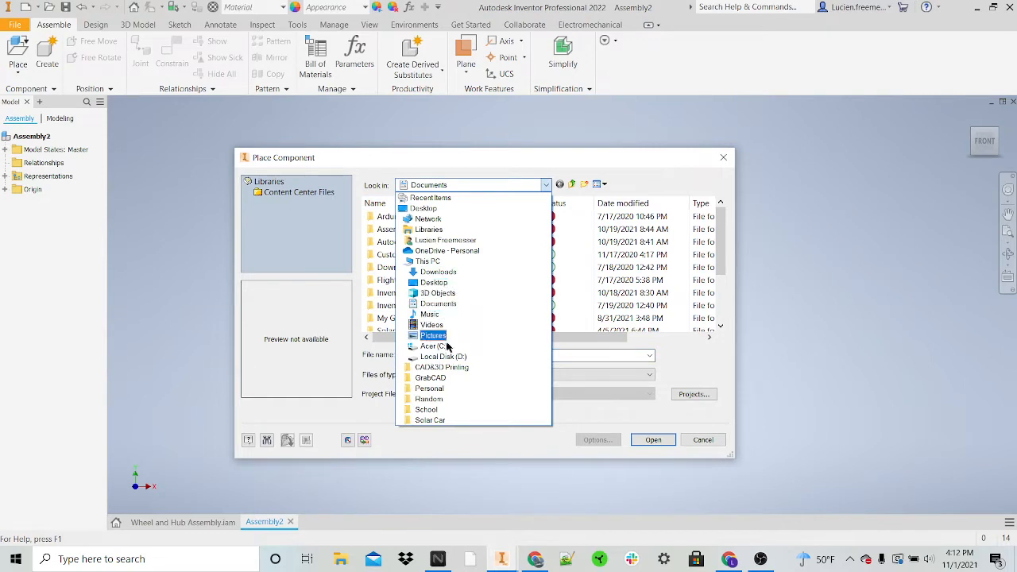
pyautogui.click(436, 377)
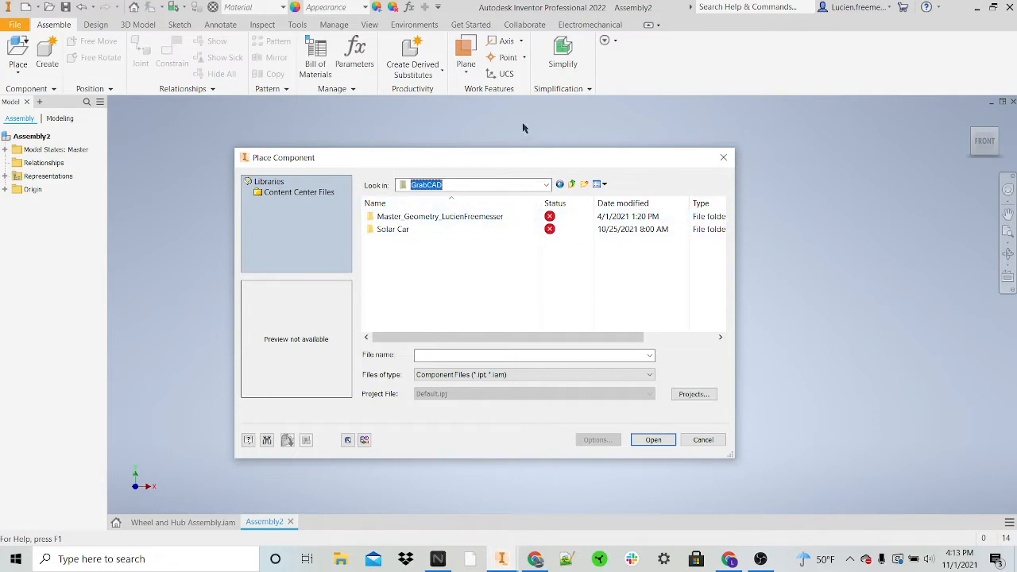
pyautogui.doubleClick(472, 229)
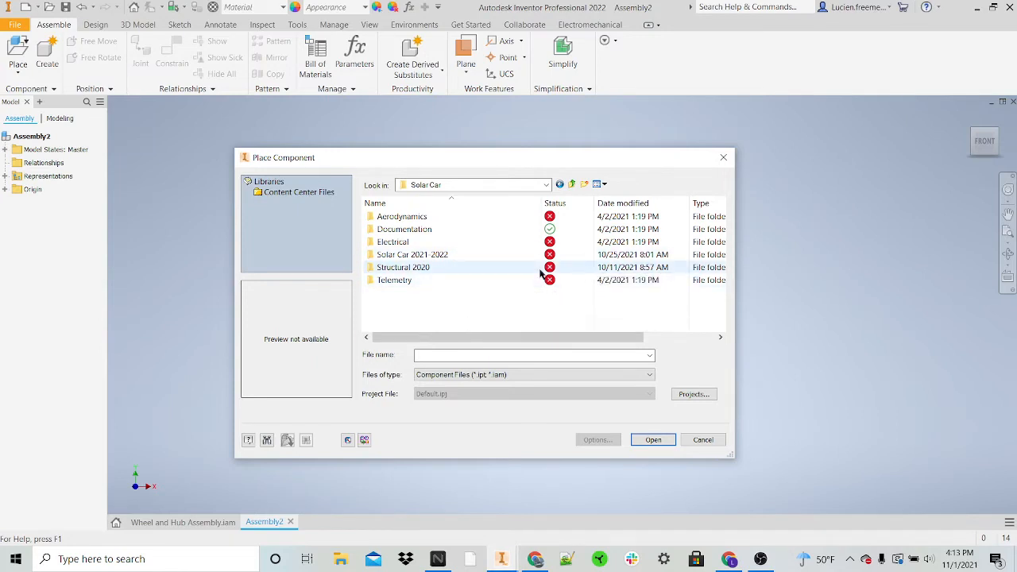
pyautogui.doubleClick(492, 254)
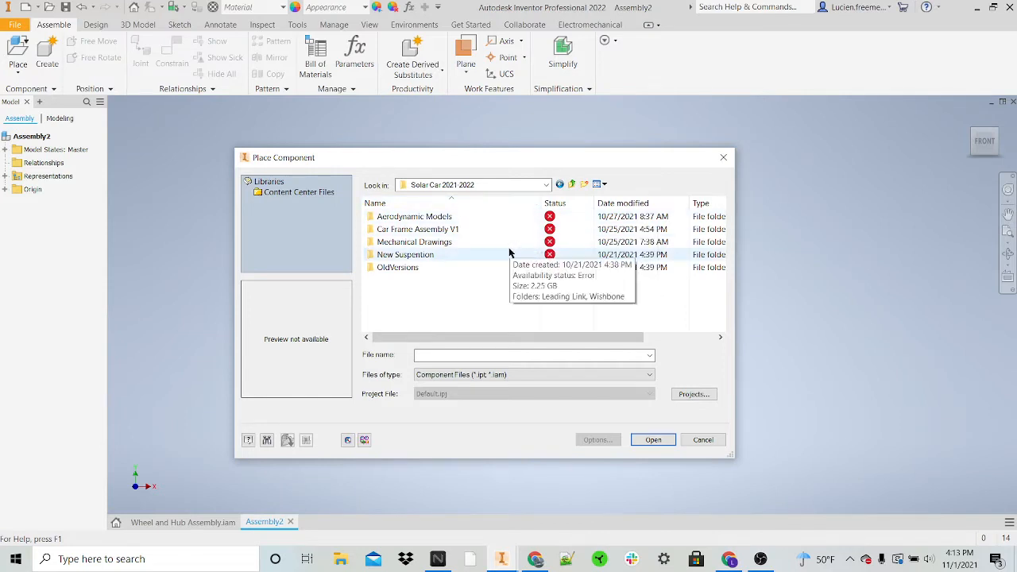
pyautogui.click(509, 250)
pyautogui.click(511, 251)
pyautogui.click(517, 255)
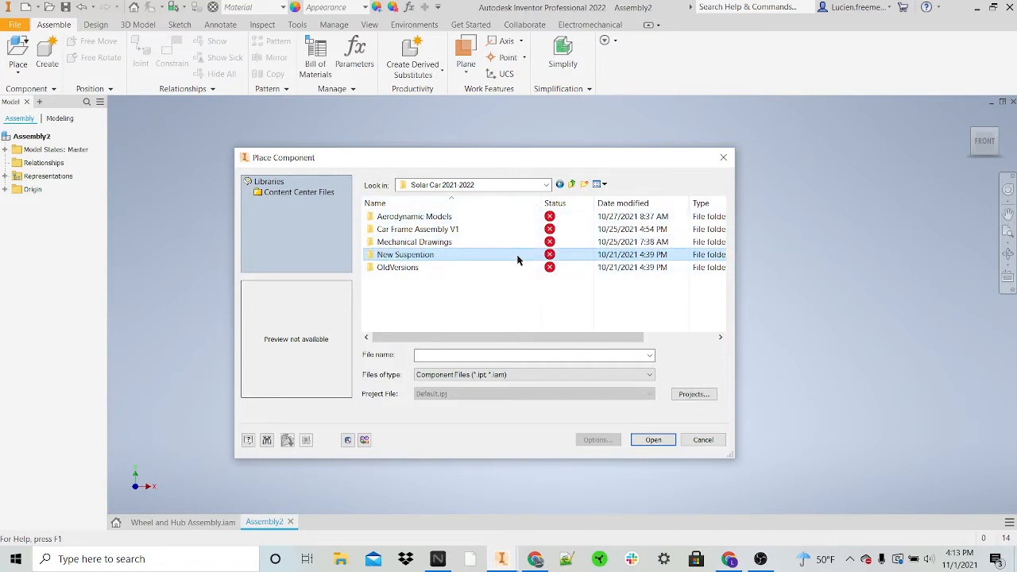
pyautogui.doubleClick(519, 259)
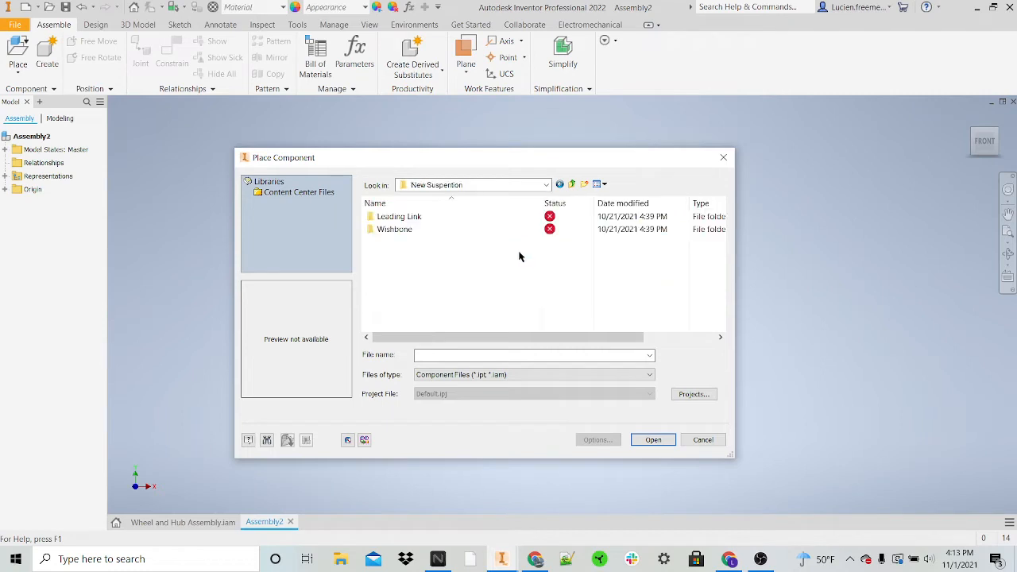
pyautogui.doubleClick(487, 217)
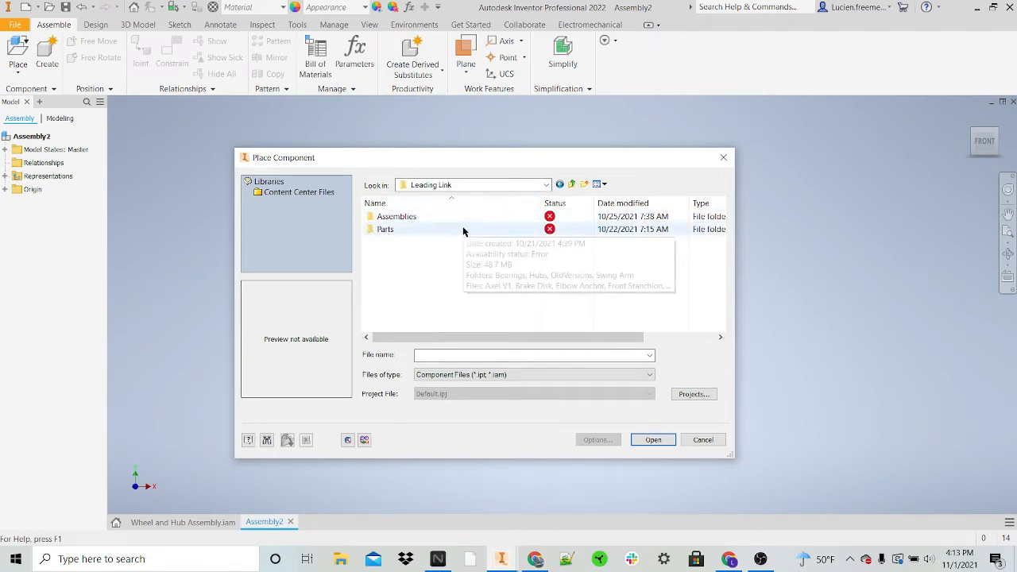
pyautogui.doubleClick(475, 232)
# Step: Place one instance of the Swing Arm part in the empty assembly
pyautogui.scroll(-3, 542, 263)
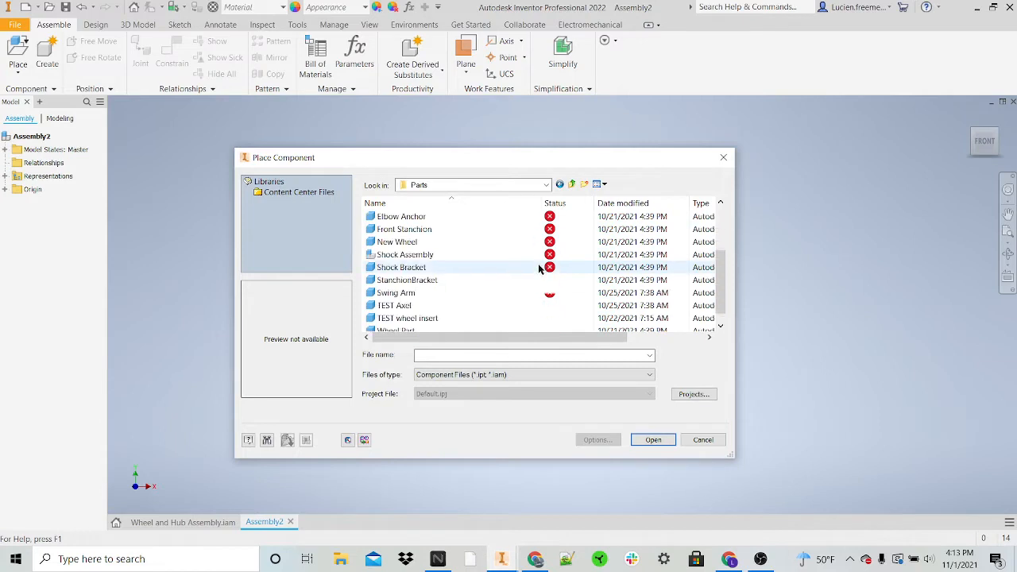
pyautogui.scroll(2, 543, 262)
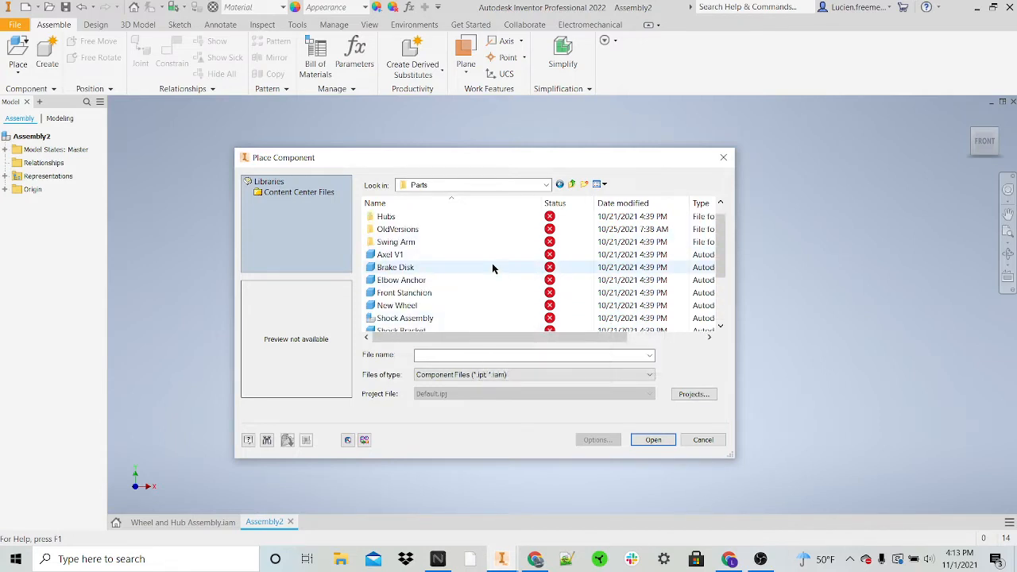
pyautogui.scroll(-1, 492, 264)
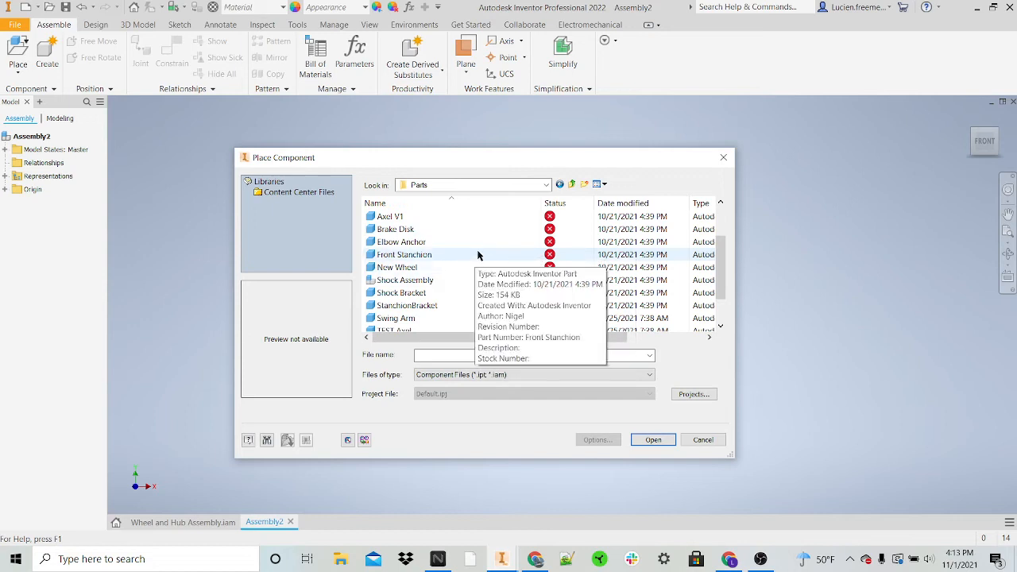
pyautogui.click(484, 256)
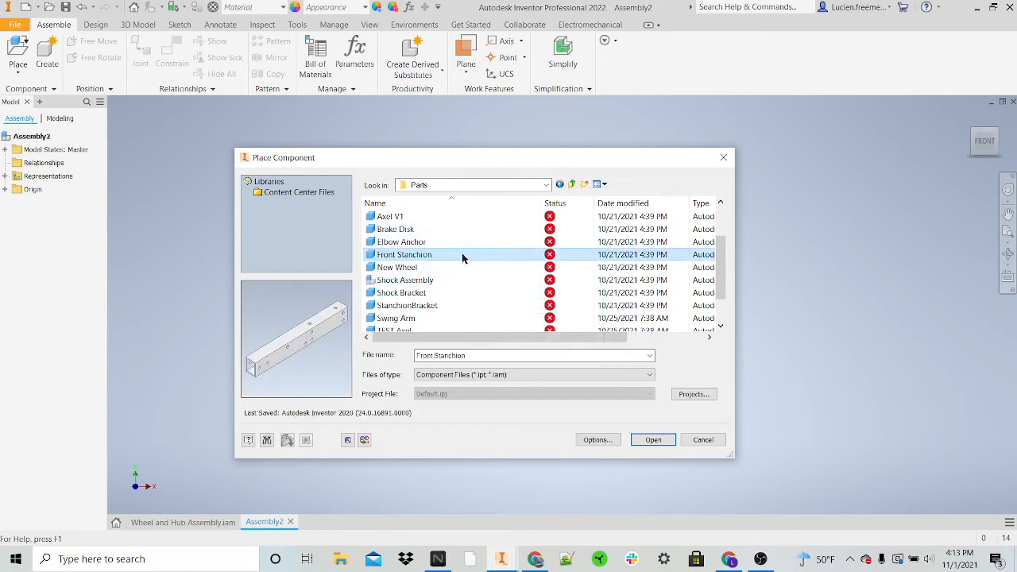
pyautogui.scroll(-1, 462, 262)
pyautogui.click(434, 267)
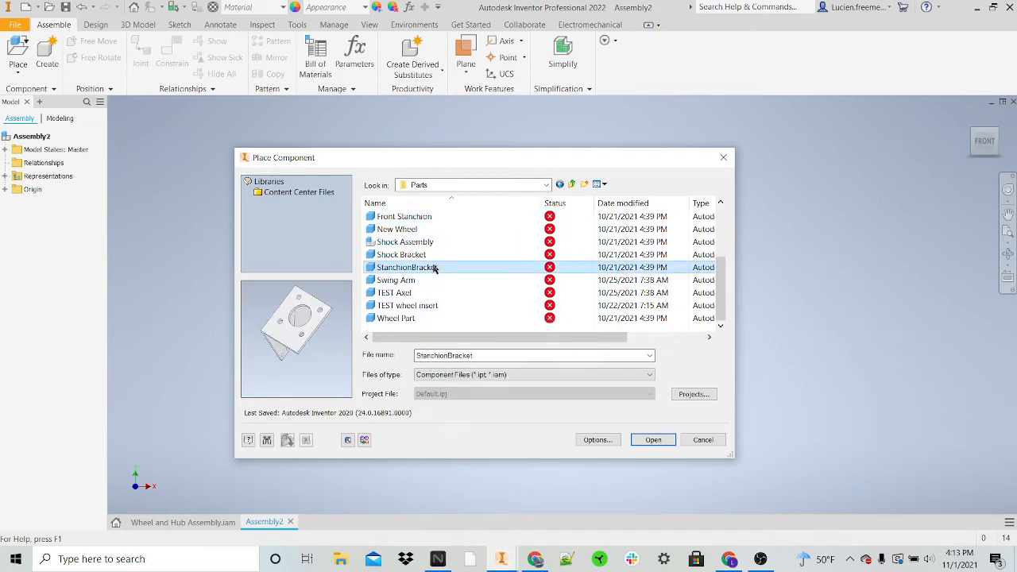
pyautogui.click(429, 280)
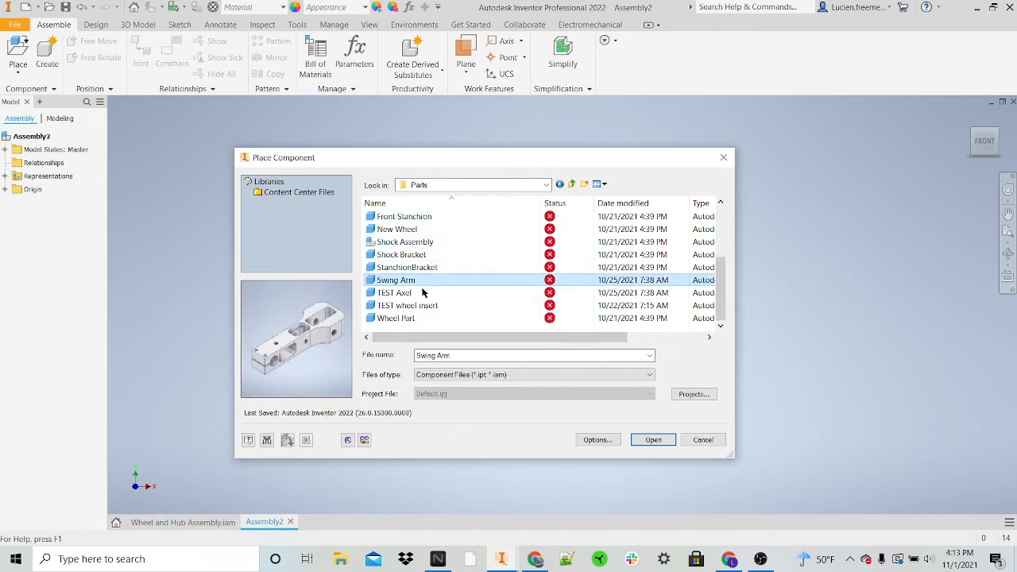
pyautogui.click(653, 440)
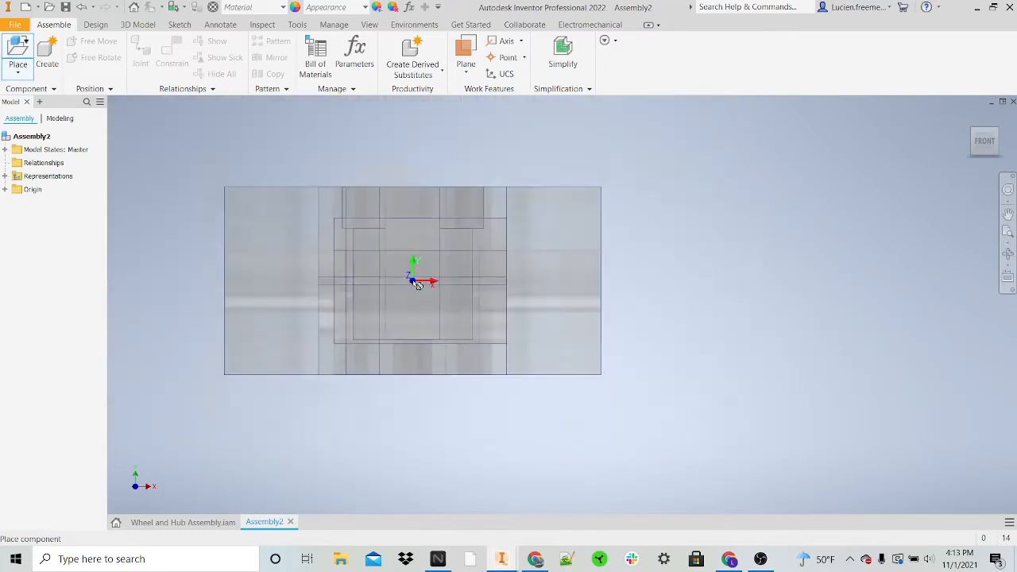
pyautogui.click(442, 291)
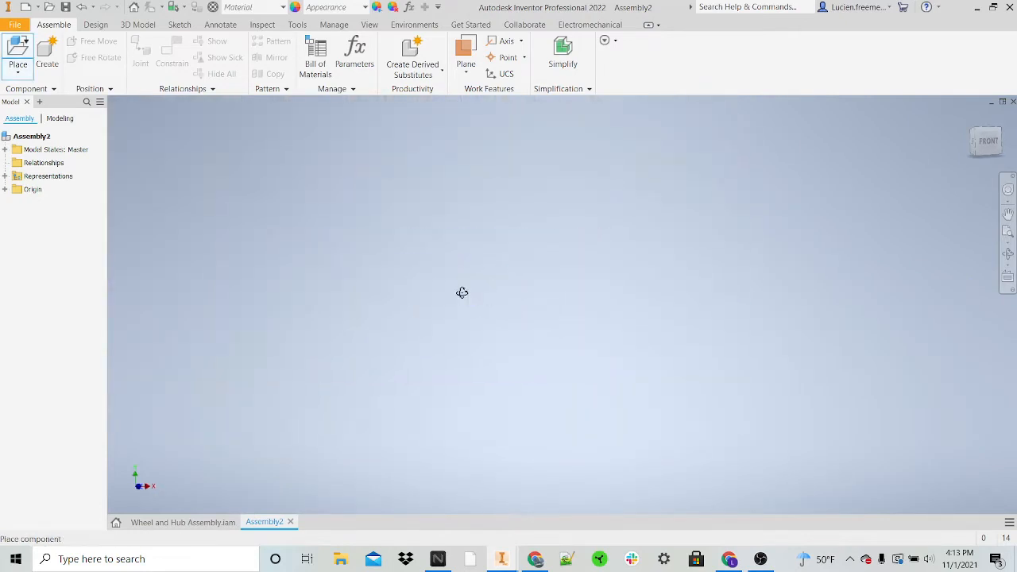
pyautogui.click(487, 332)
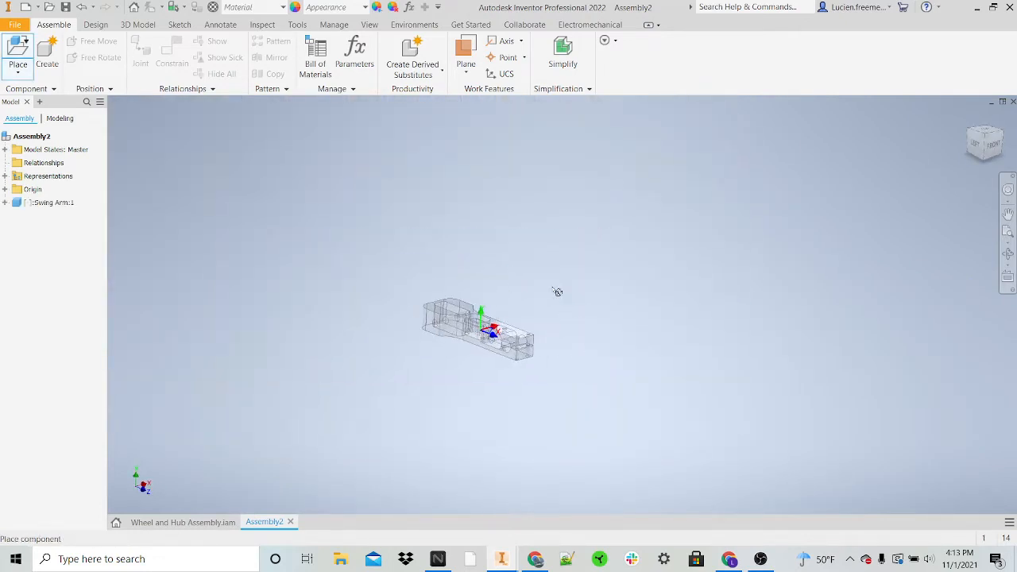
pyautogui.scroll(5, 691, 299)
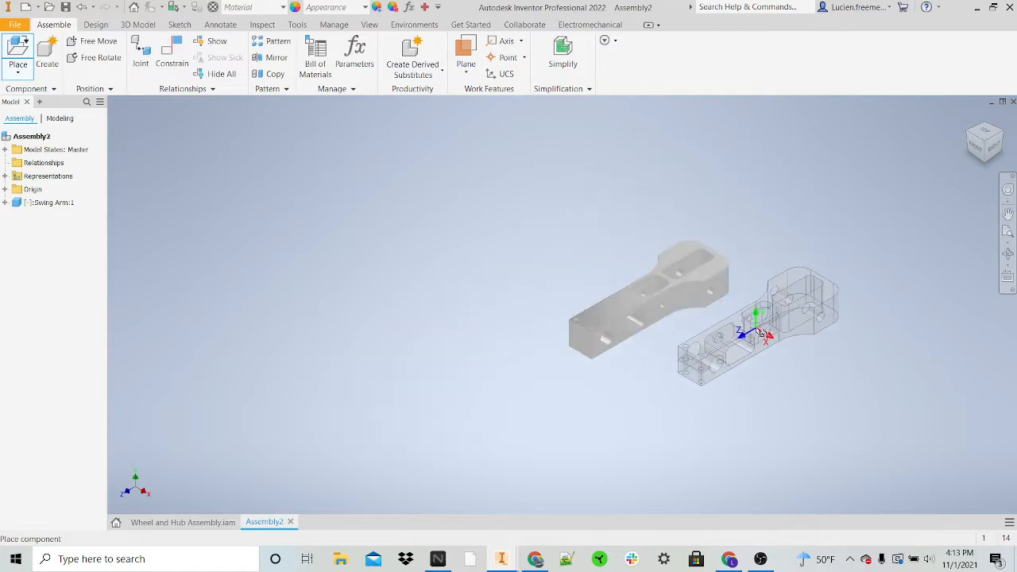
pyautogui.press('Escape')
# Step: Place one instance of the Axel V1 part beside the swing arm
pyautogui.keyDown('shift'); pyautogui.moveTo(683, 281); pyautogui.dragTo(565, 340, button='middle'); pyautogui.keyUp('shift')
pyautogui.click(570, 238)
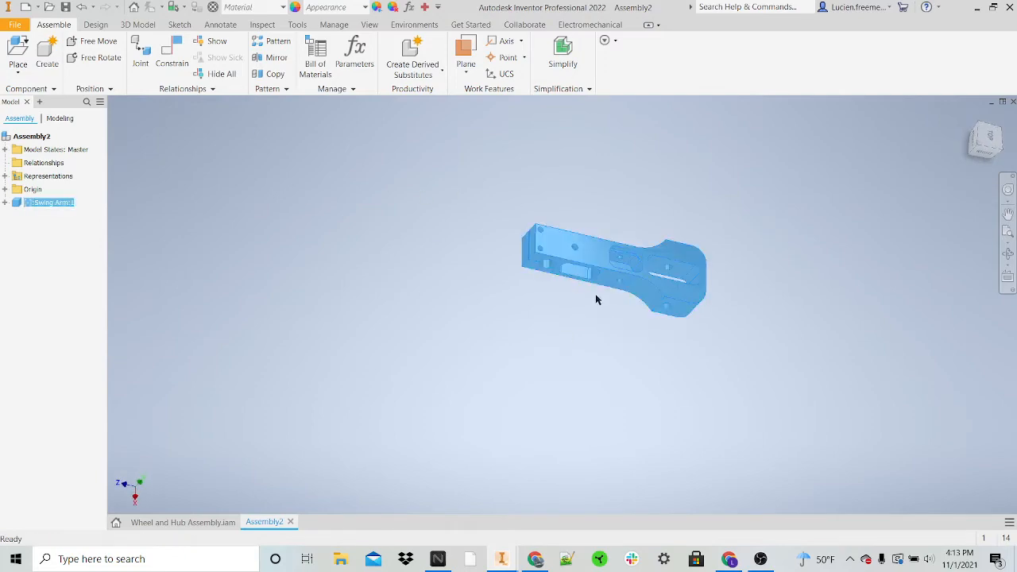
pyautogui.click(442, 233)
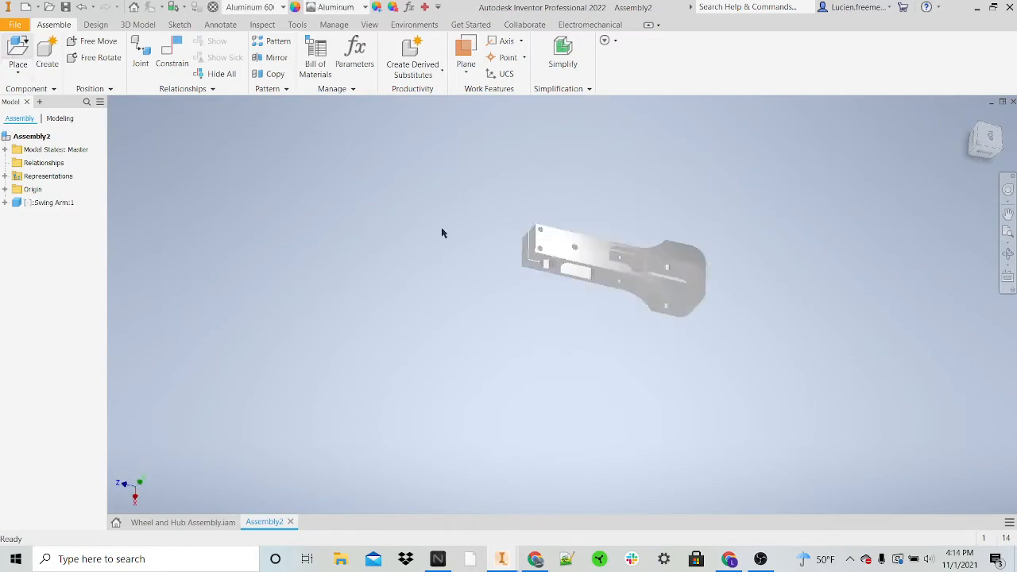
pyautogui.press('p')
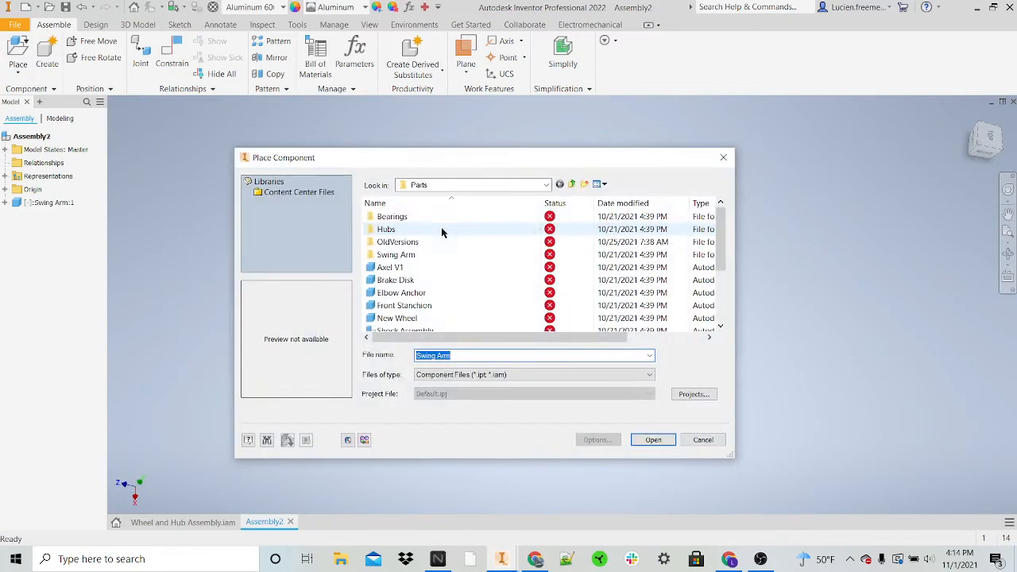
pyautogui.click(498, 269)
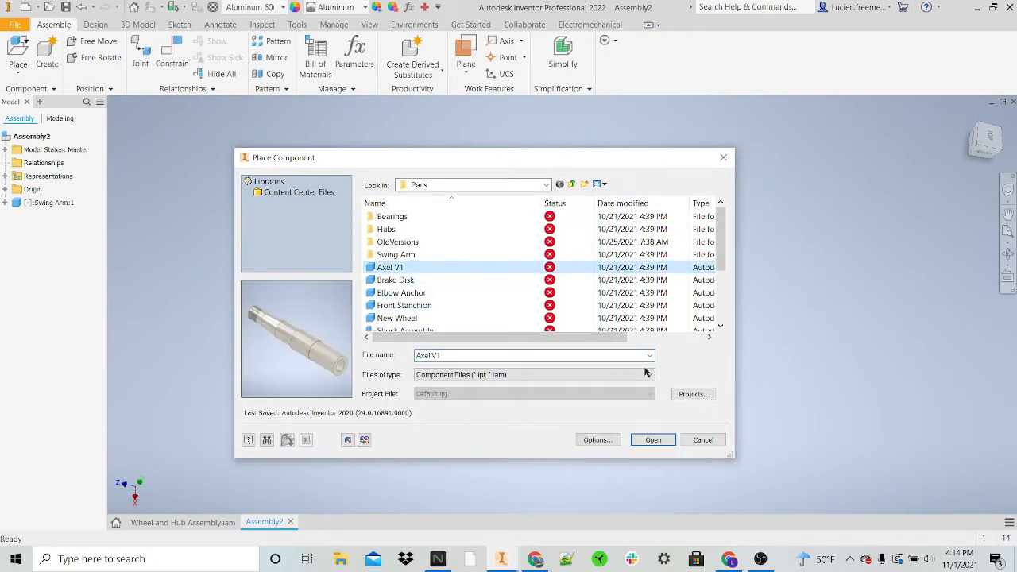
pyautogui.click(652, 440)
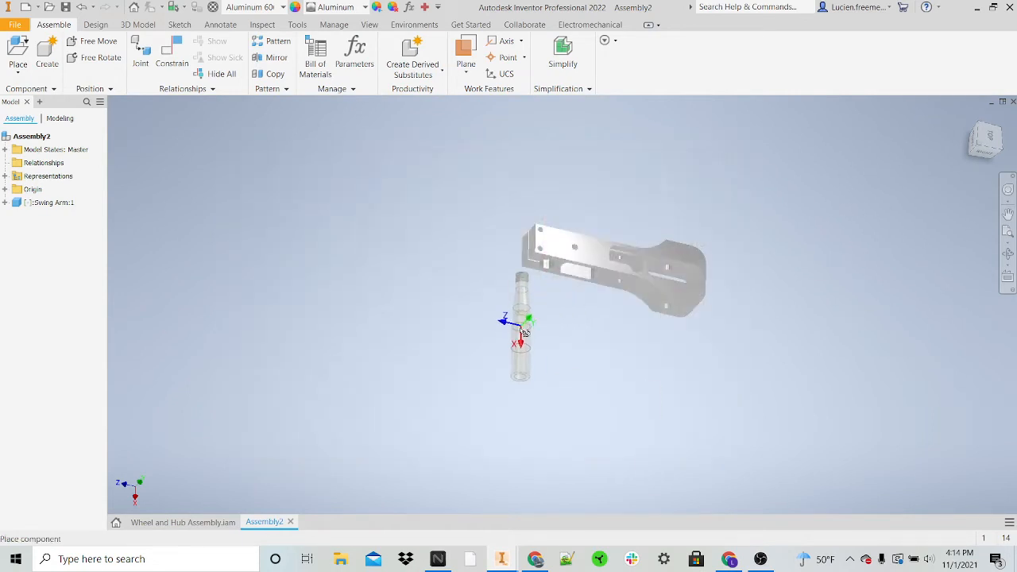
pyautogui.click(501, 348)
pyautogui.press('Escape')
# Step: Mate the axle's center axis to the axis of the clamp bore at the slotted end of the swing arm
pyautogui.keyDown('shift'); pyautogui.moveTo(606, 411); pyautogui.dragTo(654, 325, button='middle'); pyautogui.keyUp('shift')
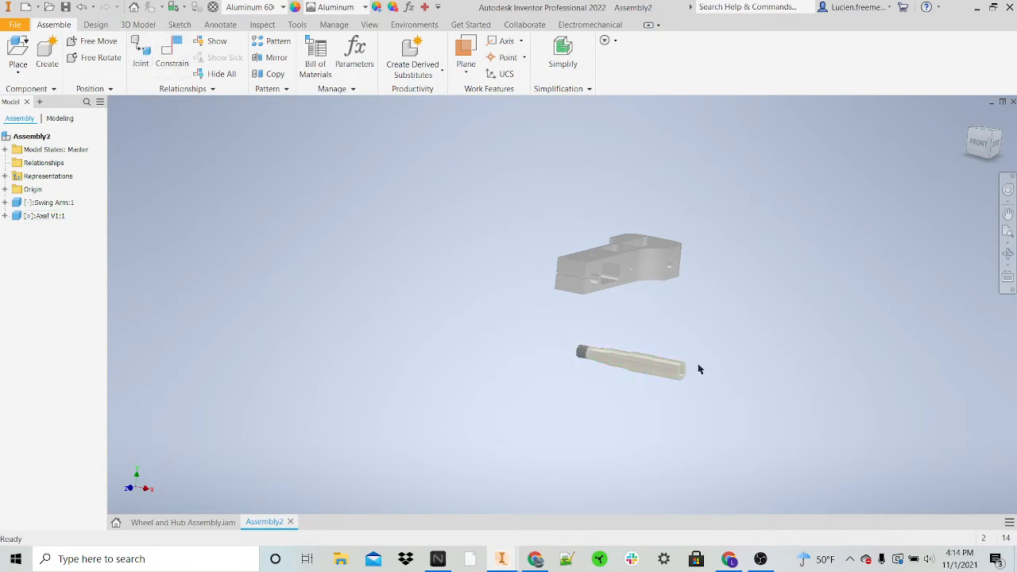
pyautogui.keyDown('shift'); pyautogui.moveTo(715, 336); pyautogui.dragTo(648, 331, button='middle'); pyautogui.keyUp('shift')
pyautogui.scroll(-5, 554, 324)
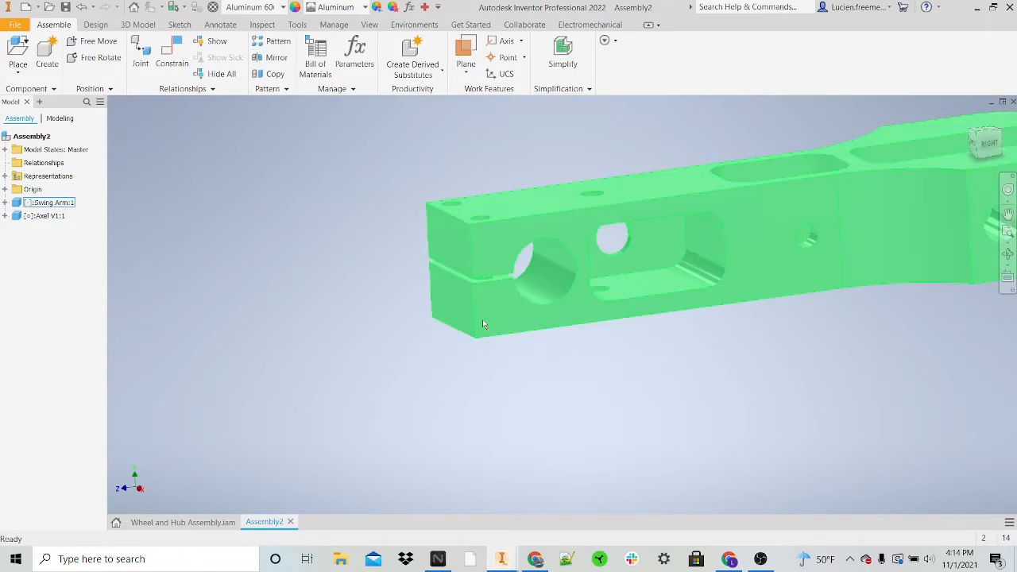
pyautogui.scroll(5, 508, 333)
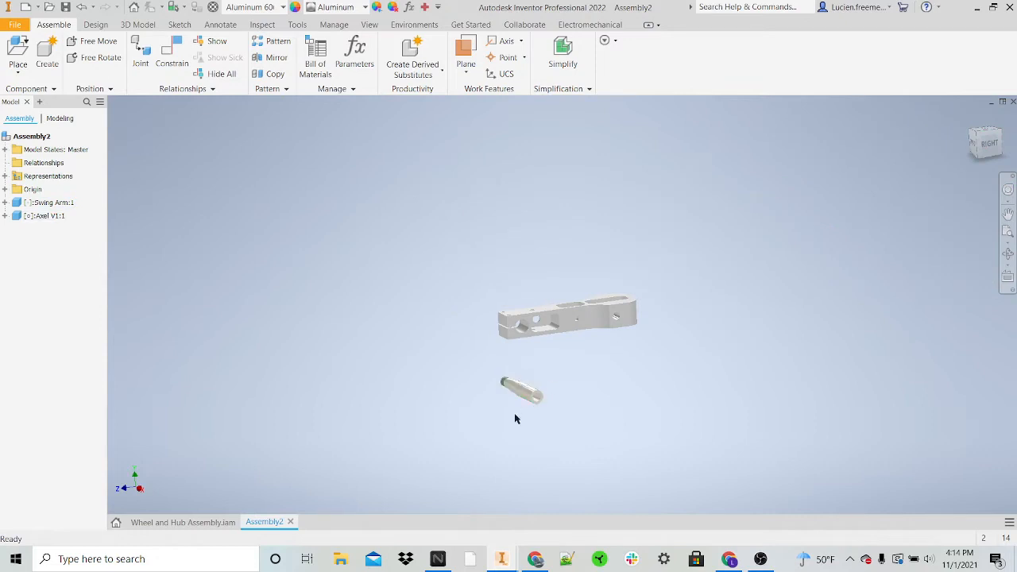
pyautogui.click(173, 56)
pyautogui.scroll(-4, 543, 387)
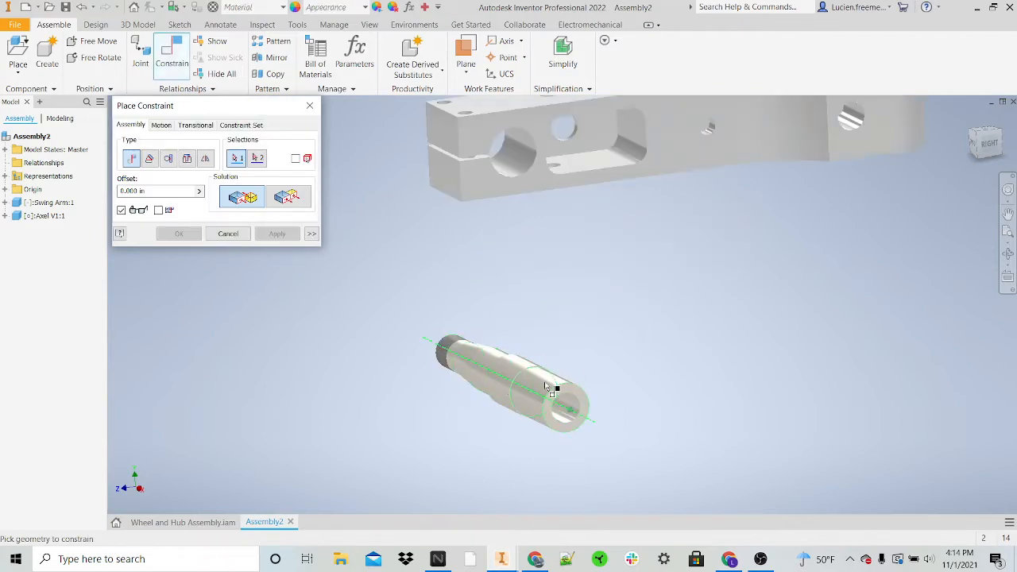
pyautogui.click(576, 414)
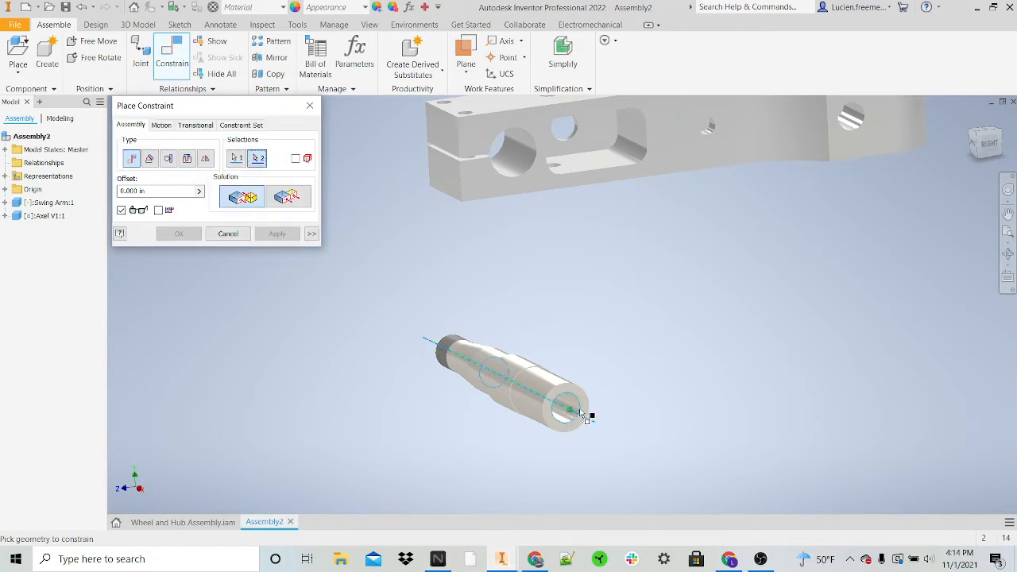
pyautogui.click(514, 161)
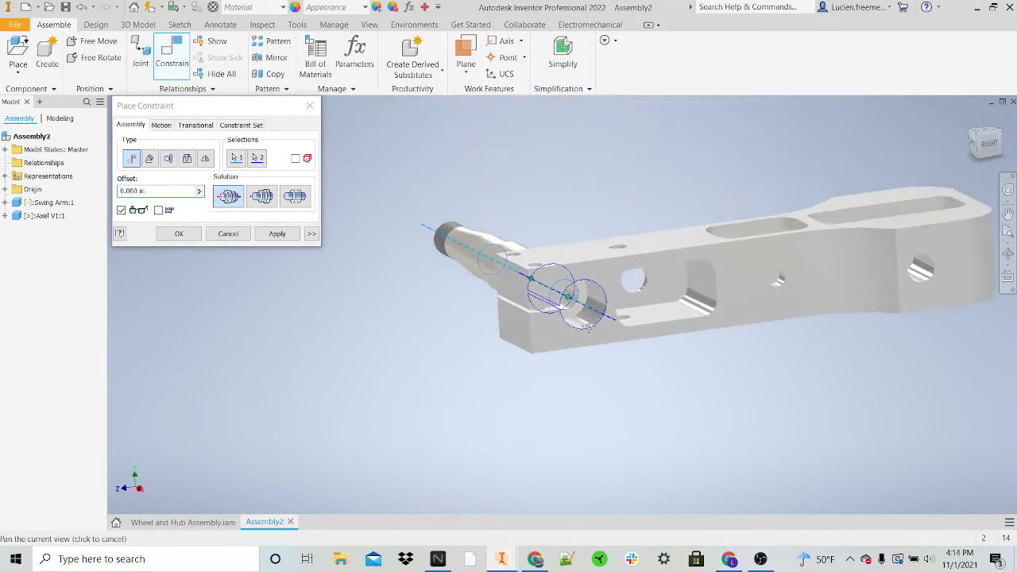
pyautogui.click(294, 235)
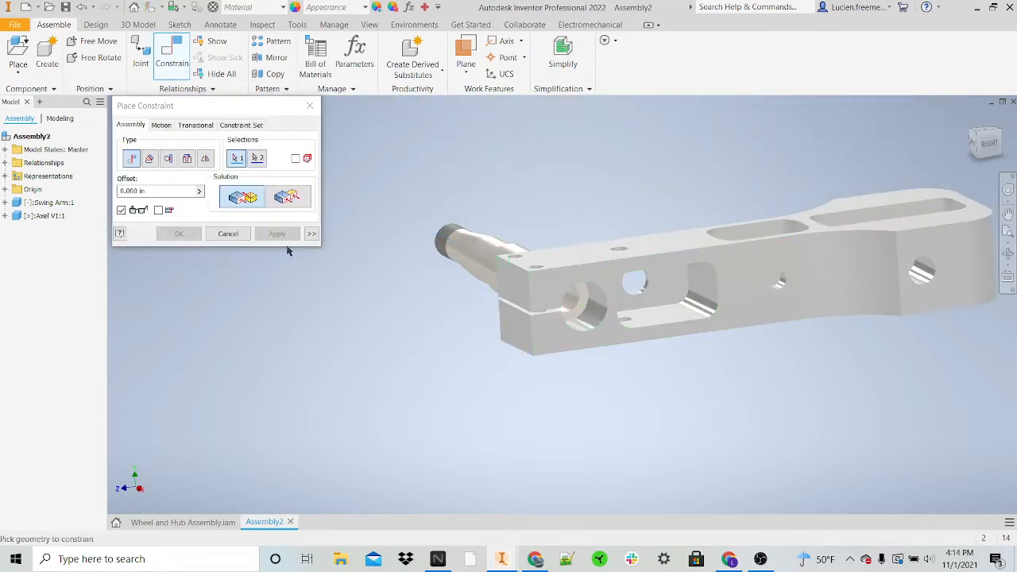
pyautogui.click(315, 110)
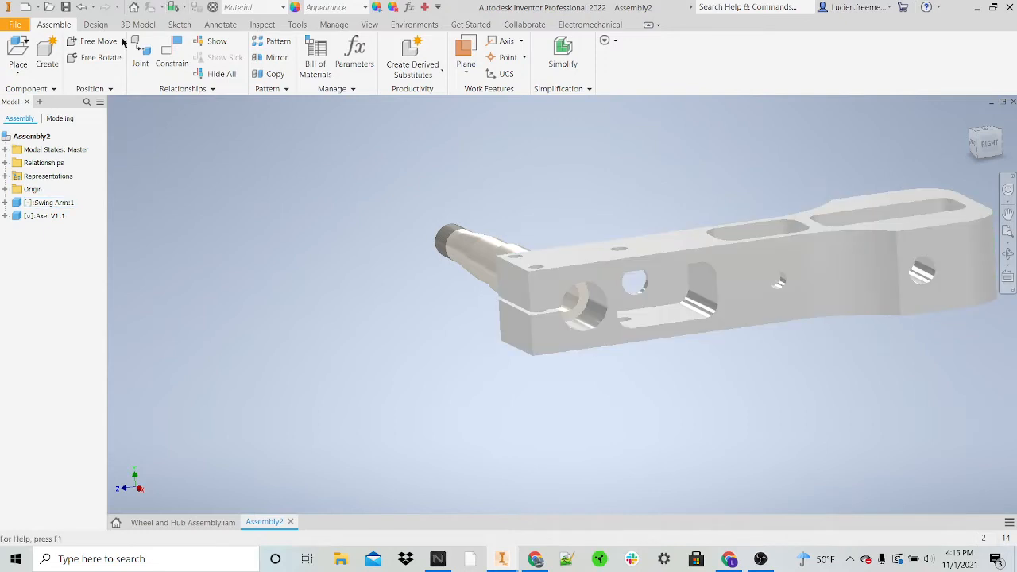
pyautogui.click(173, 50)
pyautogui.scroll(3, 604, 327)
pyautogui.scroll(3, 595, 297)
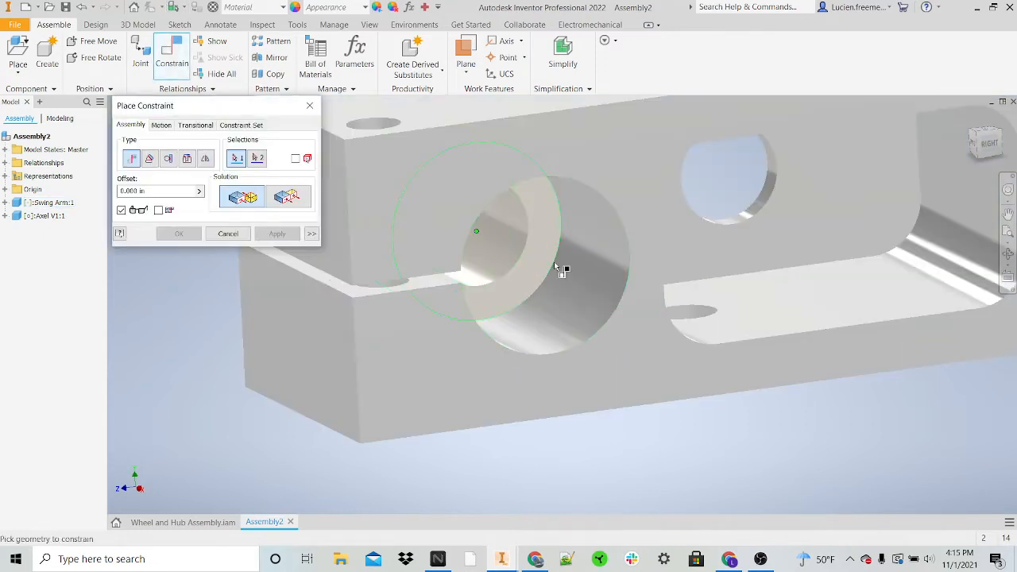
pyautogui.scroll(-5, 556, 262)
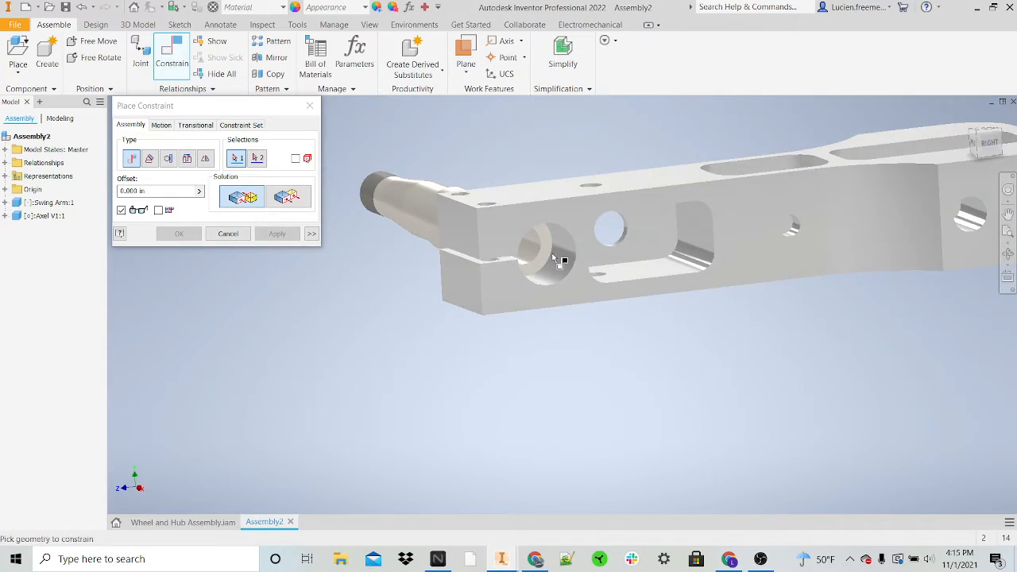
pyautogui.scroll(6, 552, 257)
pyautogui.scroll(-6, 556, 252)
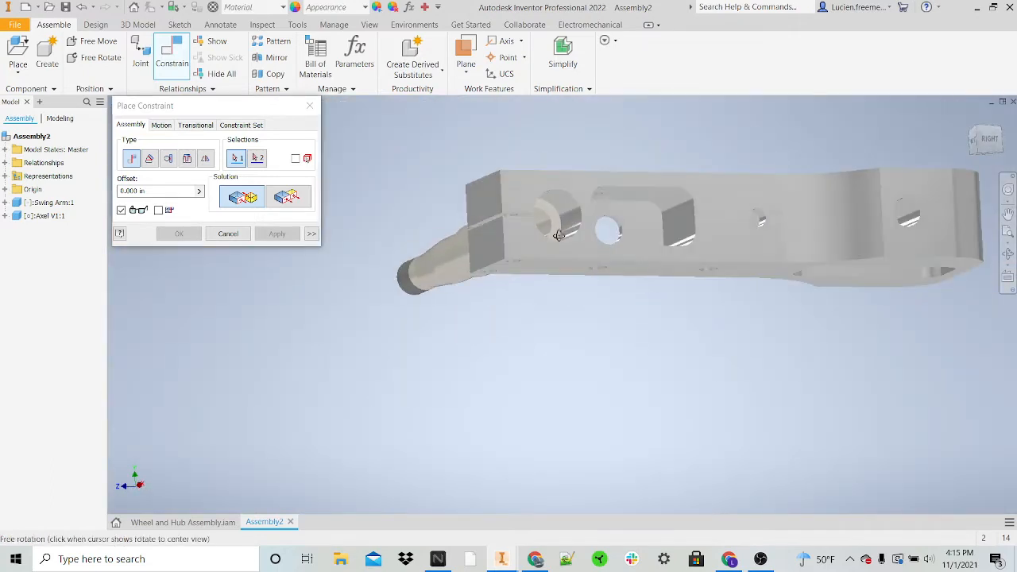
pyautogui.scroll(6, 560, 219)
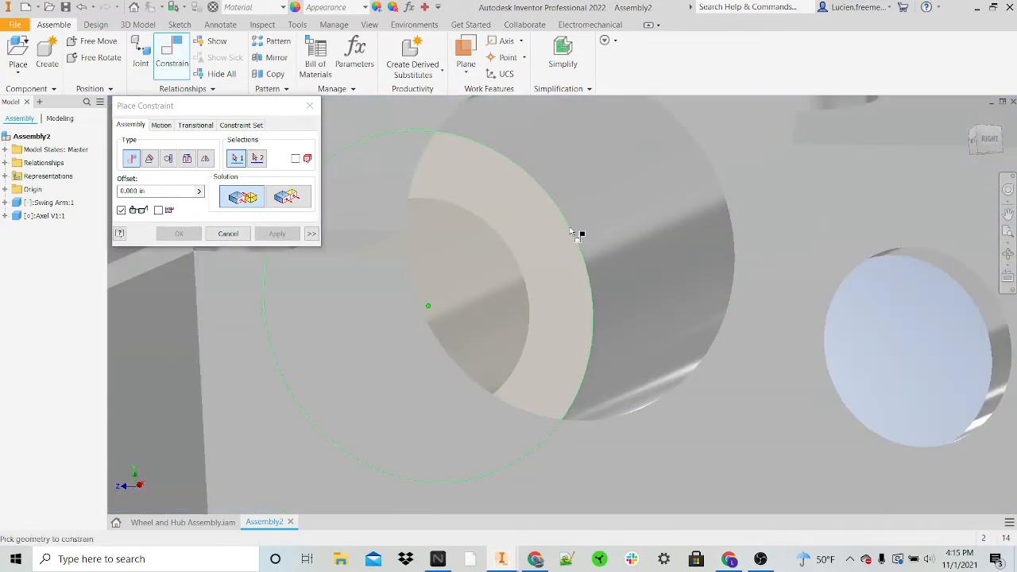
pyautogui.scroll(-6, 572, 240)
pyautogui.press('Escape')
# Step: Pull the axle out of the bore and mate its unthreaded end's circular edge to the bore's edge on the swing arm face
pyautogui.keyDown('shift'); pyautogui.moveTo(573, 264); pyautogui.dragTo(634, 320, button='middle'); pyautogui.keyUp('shift')
pyautogui.moveTo(561, 291); pyautogui.dragTo(494, 242)
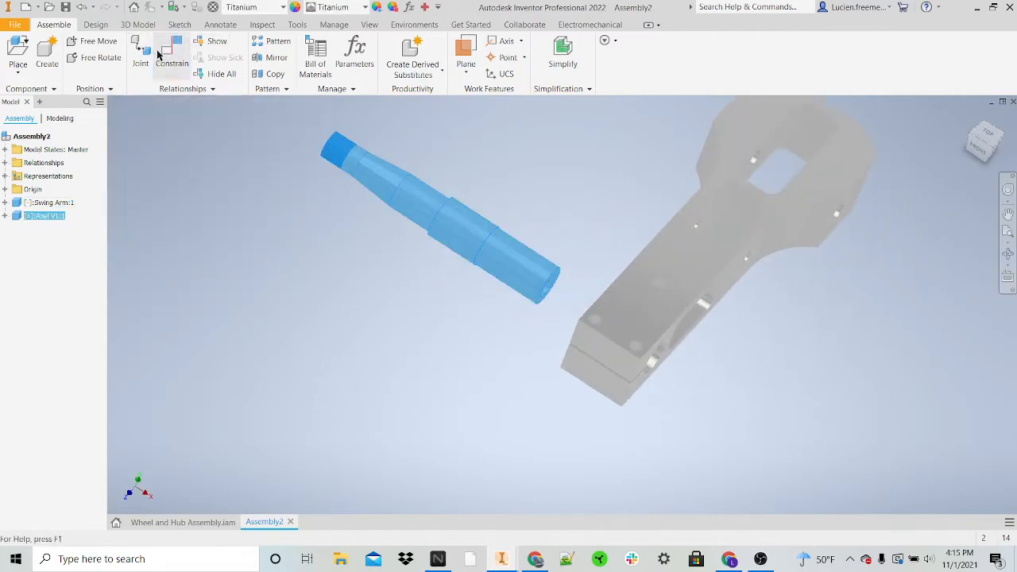
pyautogui.press('c')
pyautogui.scroll(5, 547, 286)
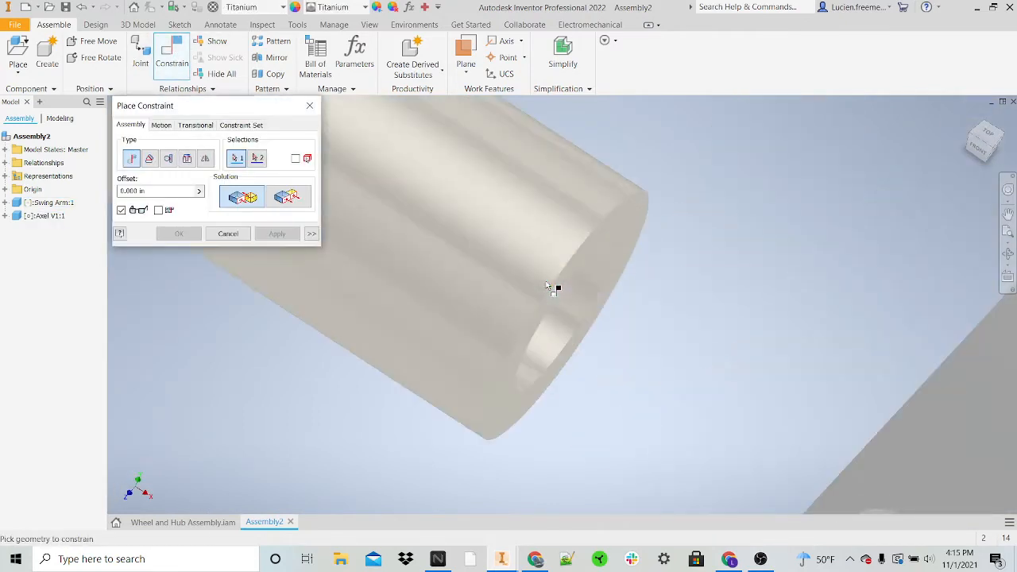
pyautogui.click(553, 287)
pyautogui.scroll(-5, 565, 283)
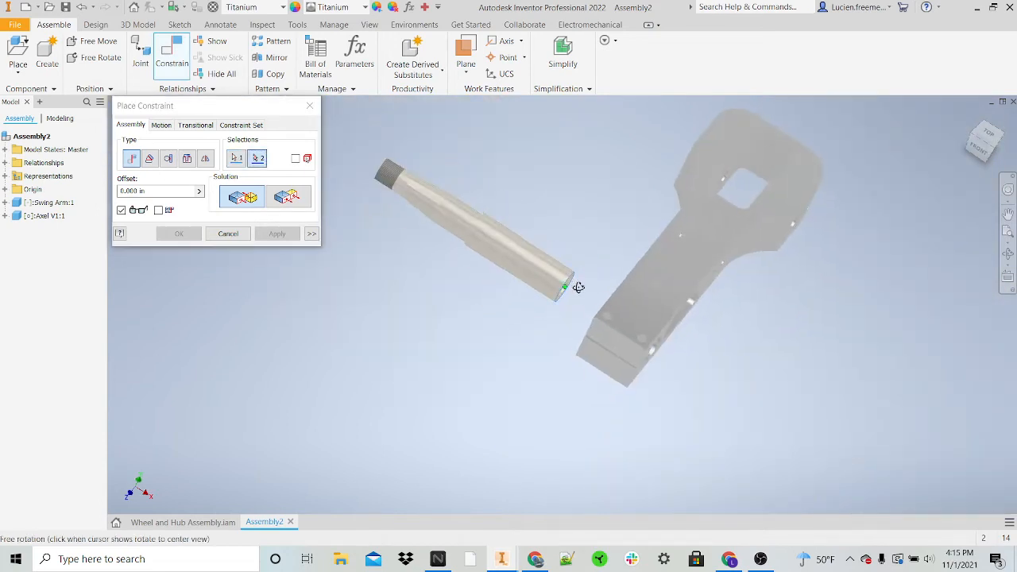
pyautogui.scroll(5, 614, 300)
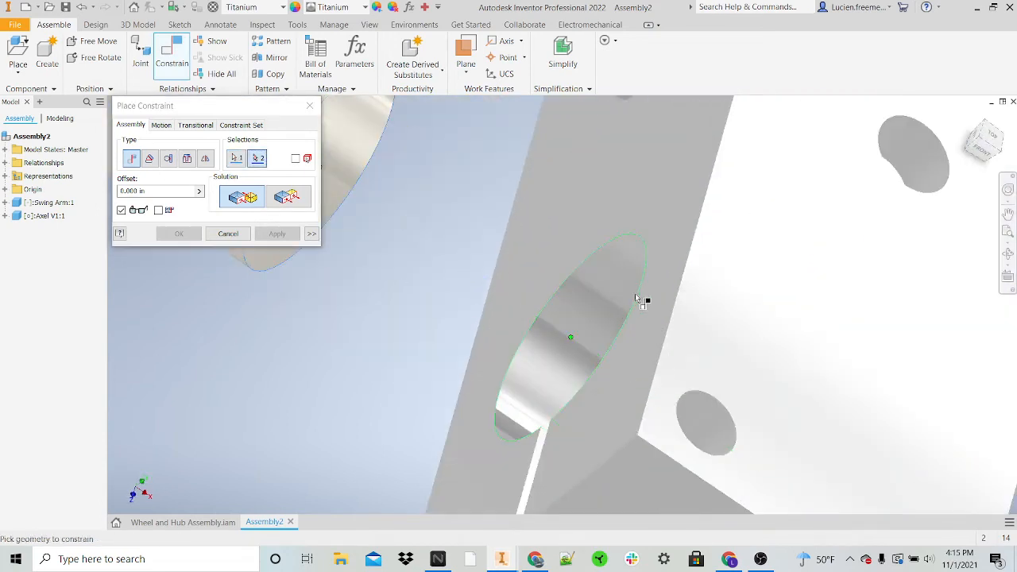
pyautogui.click(636, 296)
pyautogui.scroll(-5, 633, 294)
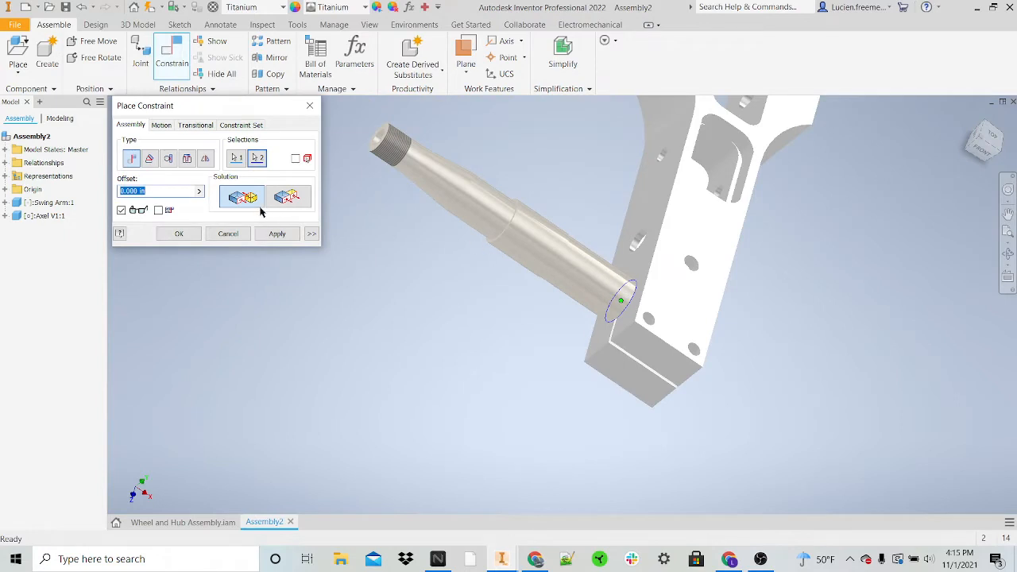
pyautogui.click(276, 233)
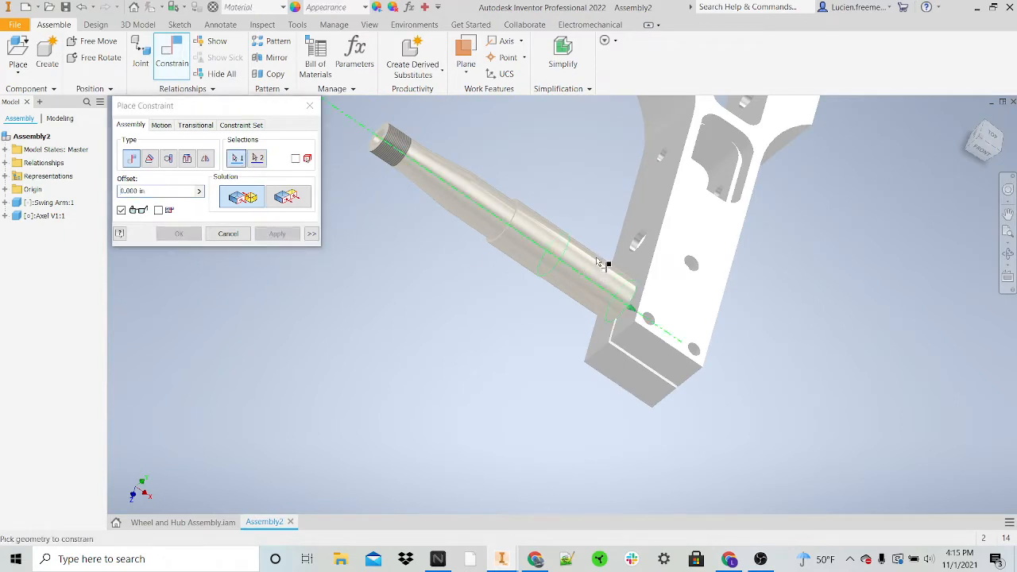
# Step: Undo the axle's constraints and moves as well as its placement in the assembly
pyautogui.scroll(-3, 596, 258)
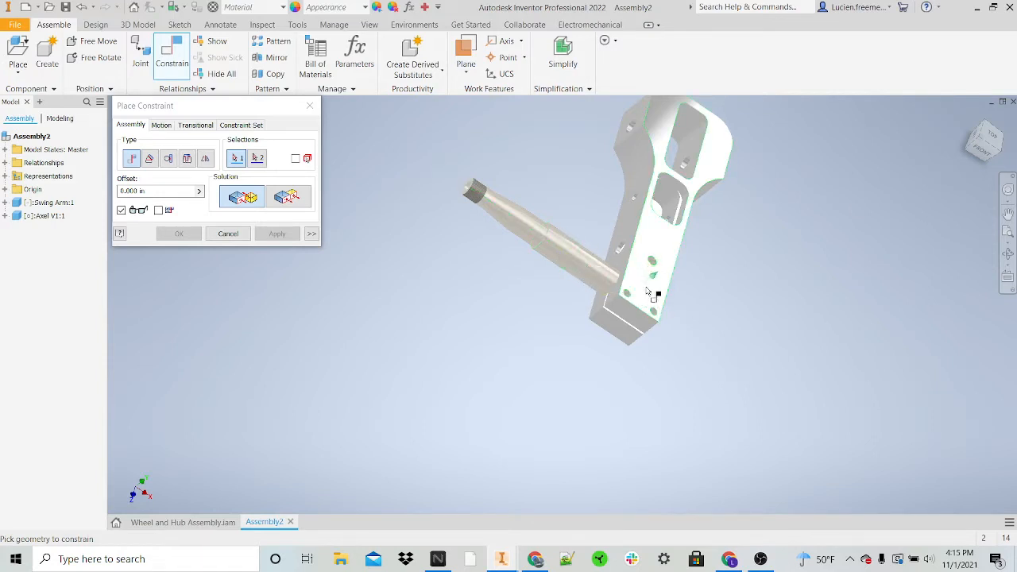
pyautogui.press('Escape')
pyautogui.hotkey('ctrl', 'z')
pyautogui.hotkey('ctrl', 'z')
pyautogui.hotkey('ctrl', 'z')
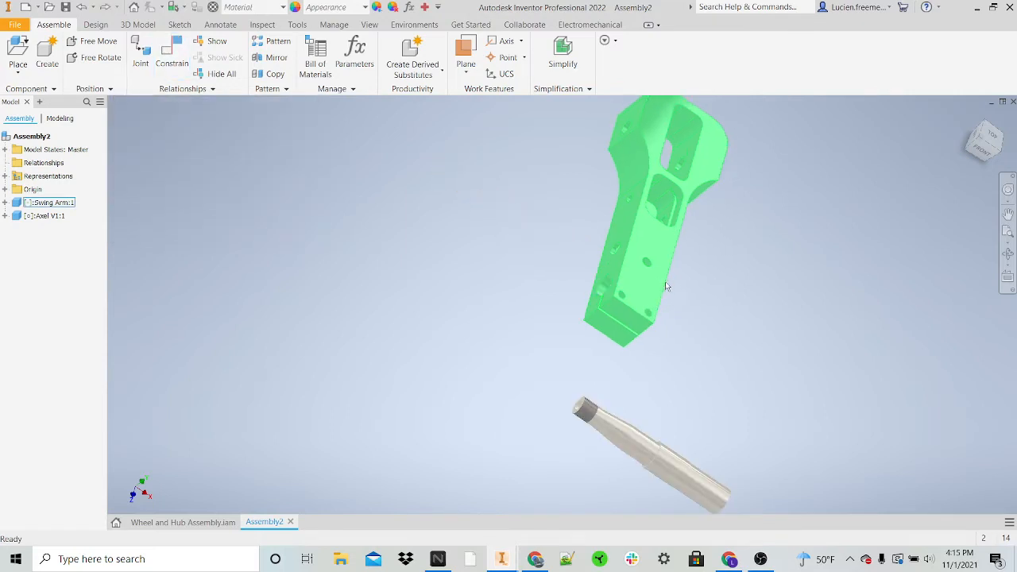
pyautogui.scroll(-1, 733, 420)
pyautogui.moveTo(732, 420); pyautogui.dragTo(397, 159, button='middle')
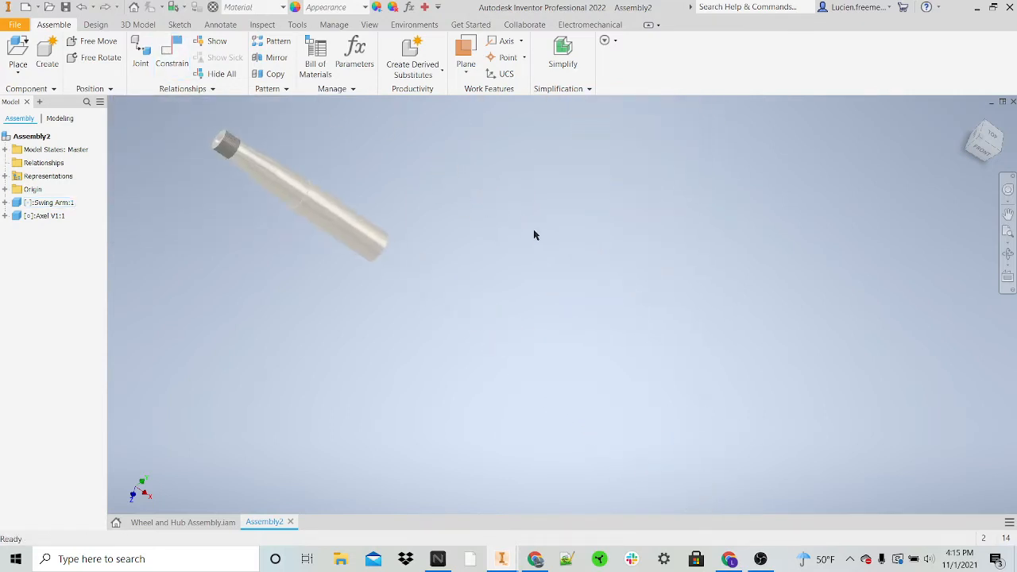
pyautogui.hotkey('ctrl', 'z')
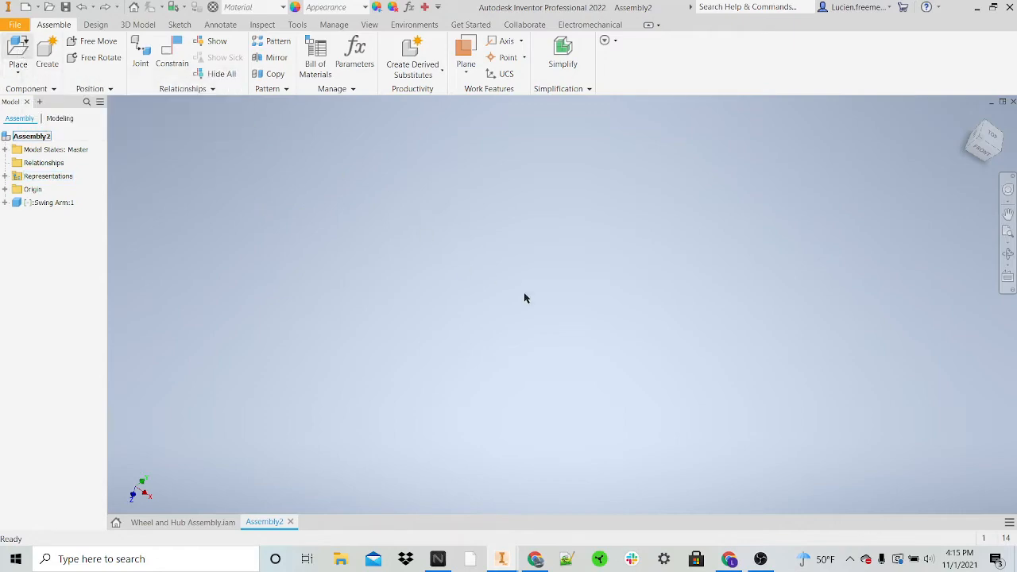
# Step: Place one instance of Axel V1 near the swing arm's slotted end, rotated 90° about Z twice
pyautogui.press('p')
pyautogui.click(428, 268)
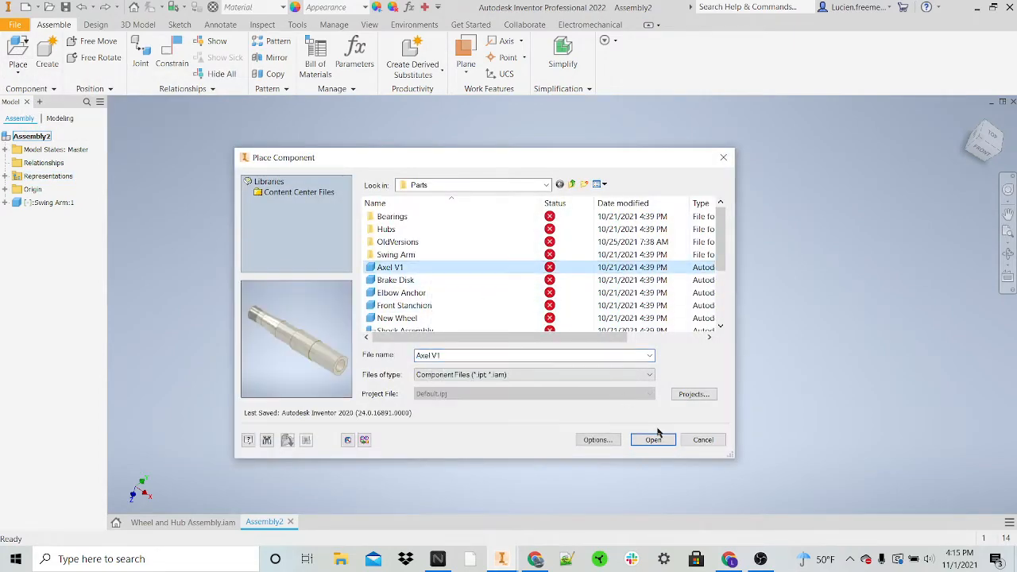
pyautogui.click(653, 440)
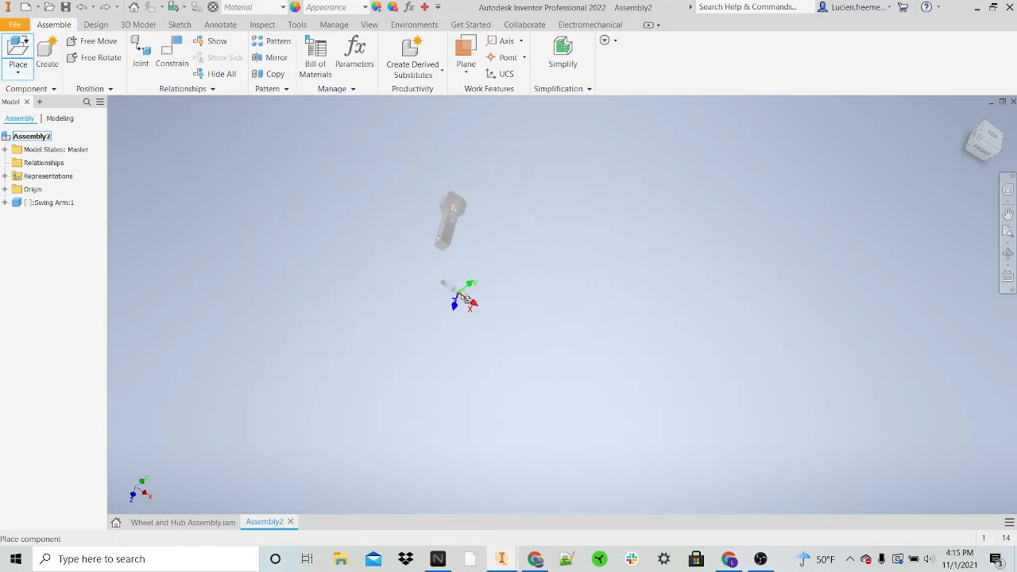
pyautogui.rightClick(465, 284)
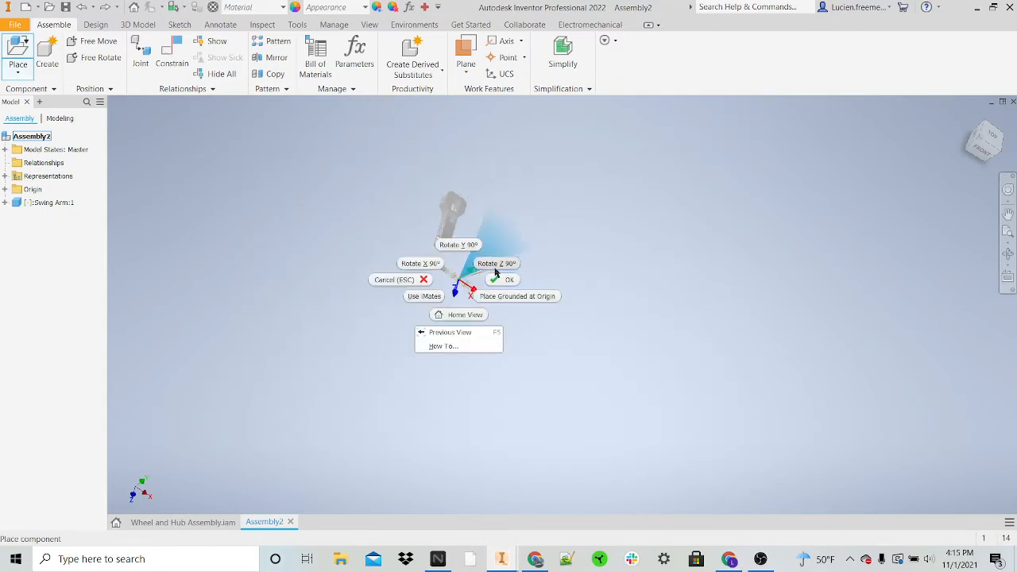
pyautogui.click(497, 265)
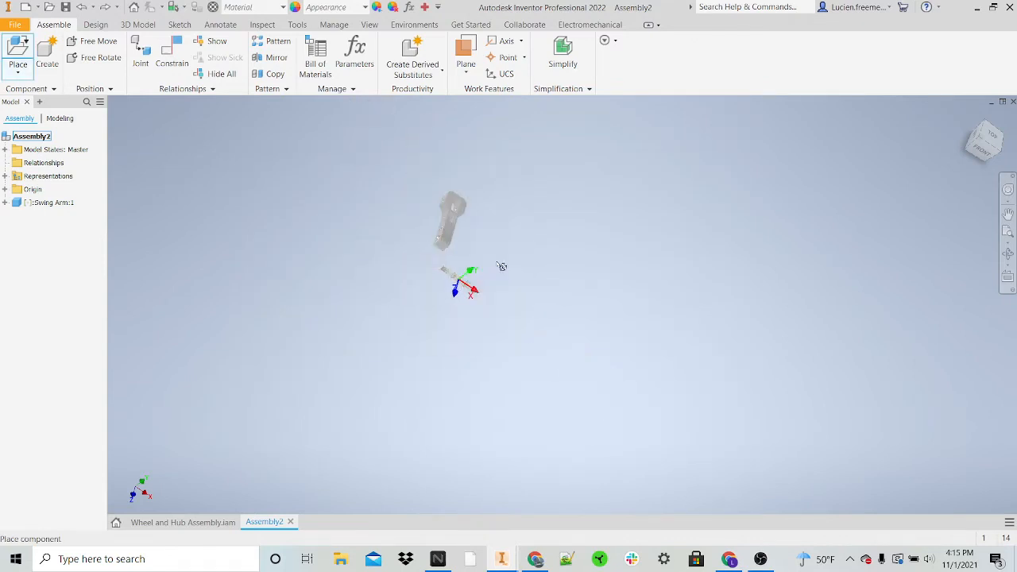
pyautogui.rightClick(483, 273)
pyautogui.click(515, 253)
pyautogui.scroll(-4, 476, 294)
pyautogui.scroll(2, 474, 294)
pyautogui.click(458, 278)
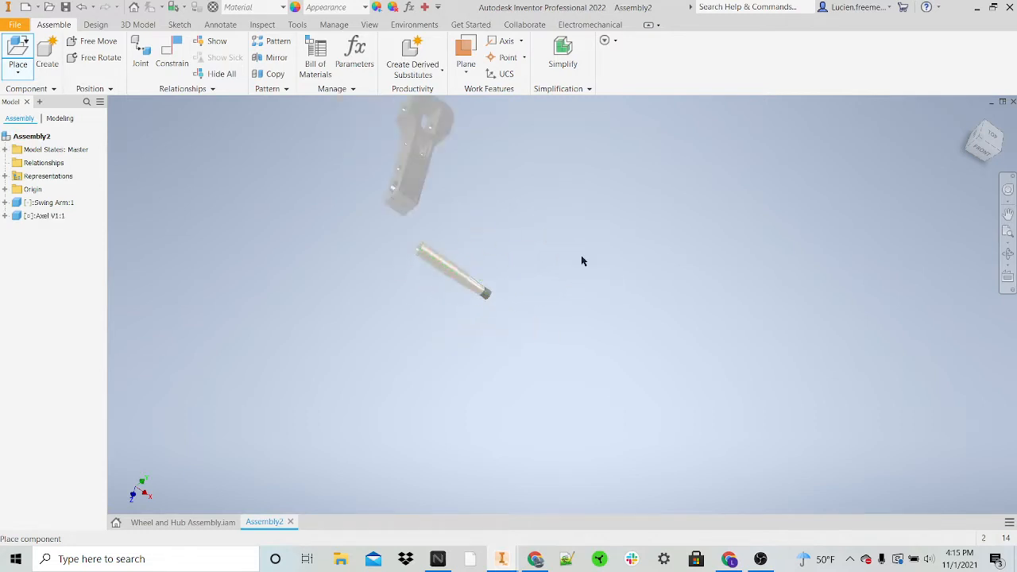
# Step: Mate the axle's center axis to the axis of the swing arm's clamp bore
pyautogui.scroll(-4, 387, 235)
pyautogui.click(172, 52)
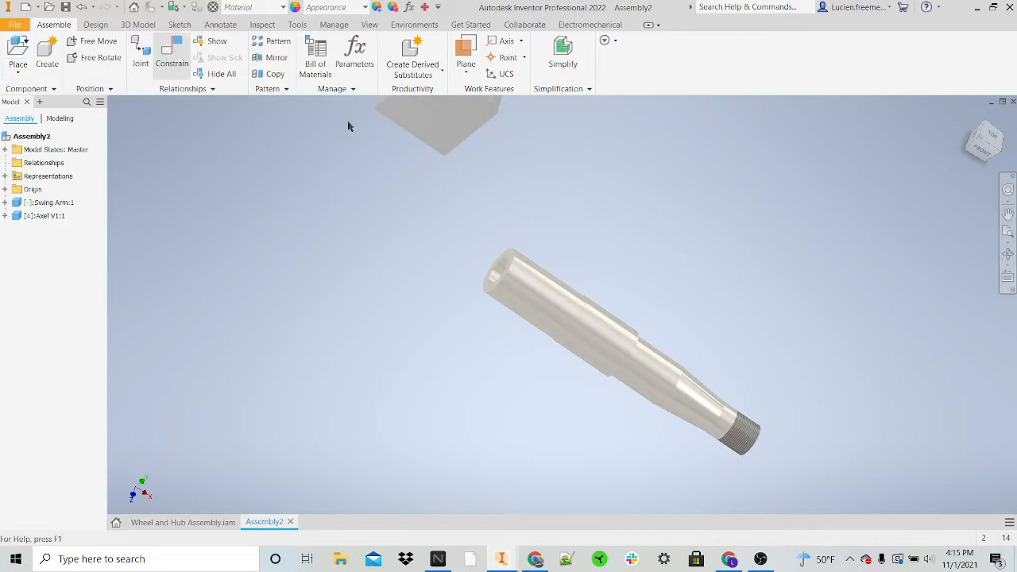
pyautogui.click(569, 305)
pyautogui.scroll(4, 558, 292)
pyautogui.keyDown('shift'); pyautogui.moveTo(592, 254); pyautogui.dragTo(498, 213, button='middle'); pyautogui.keyUp('shift')
pyautogui.click(502, 208)
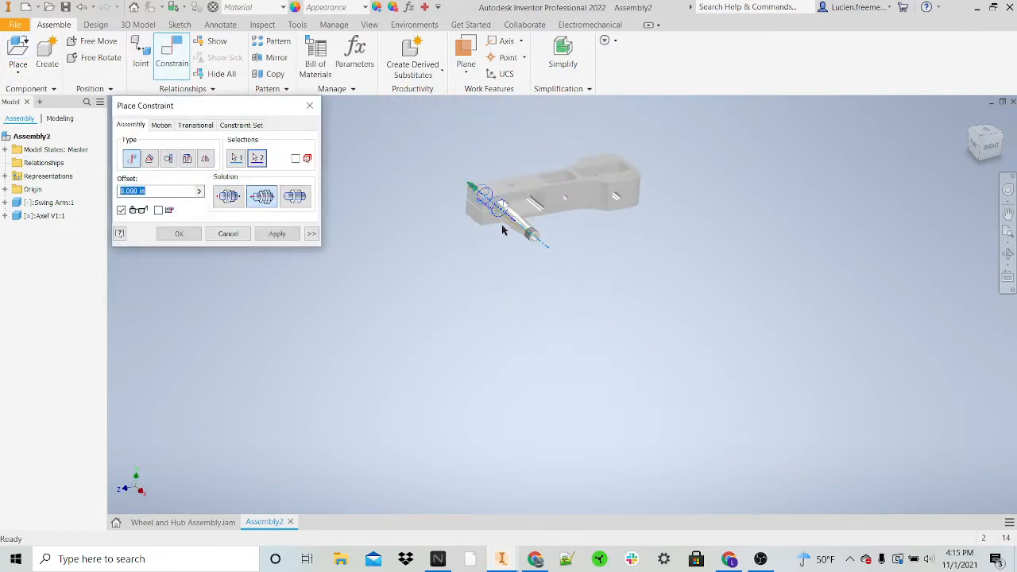
pyautogui.click(275, 233)
# Step: Try to mate the ring-shaped end face of the axle to the swing arm's side face around the bore
pyautogui.keyDown('shift'); pyautogui.moveTo(434, 234); pyautogui.dragTo(471, 186, button='middle'); pyautogui.keyUp('shift')
pyautogui.scroll(-5, 471, 185)
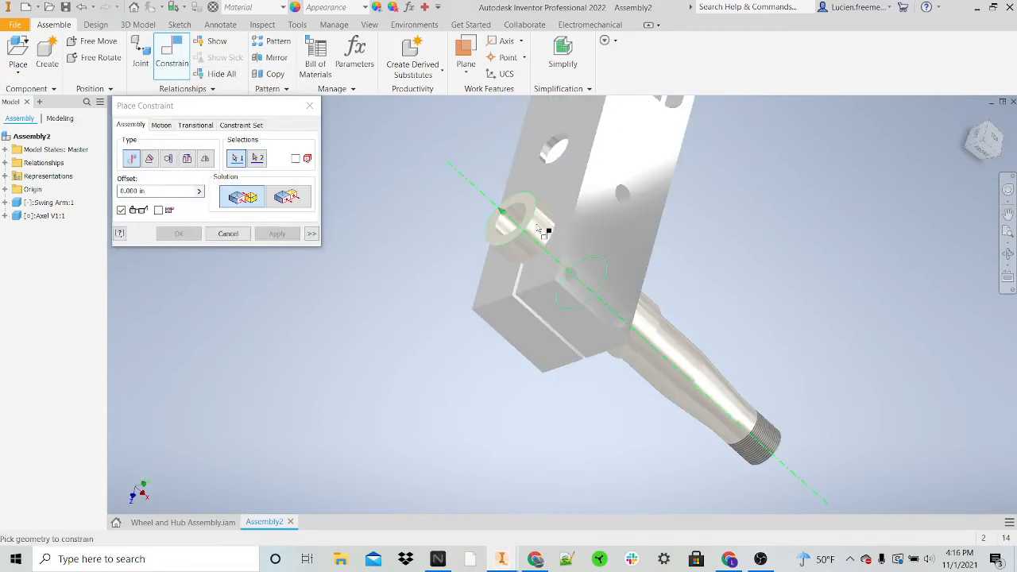
pyautogui.scroll(-3, 520, 218)
pyautogui.click(539, 205)
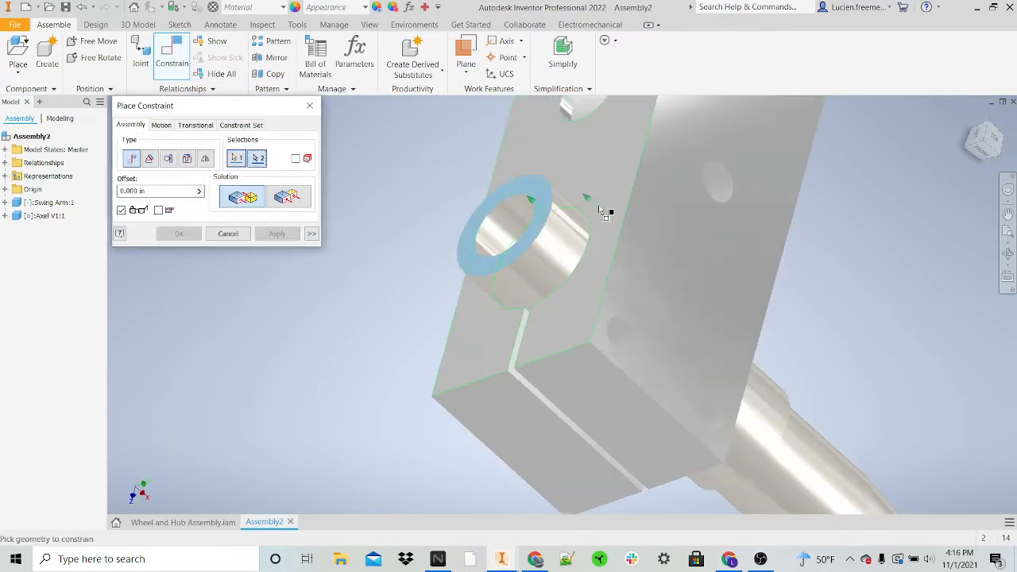
pyautogui.click(609, 209)
pyautogui.press('Return')
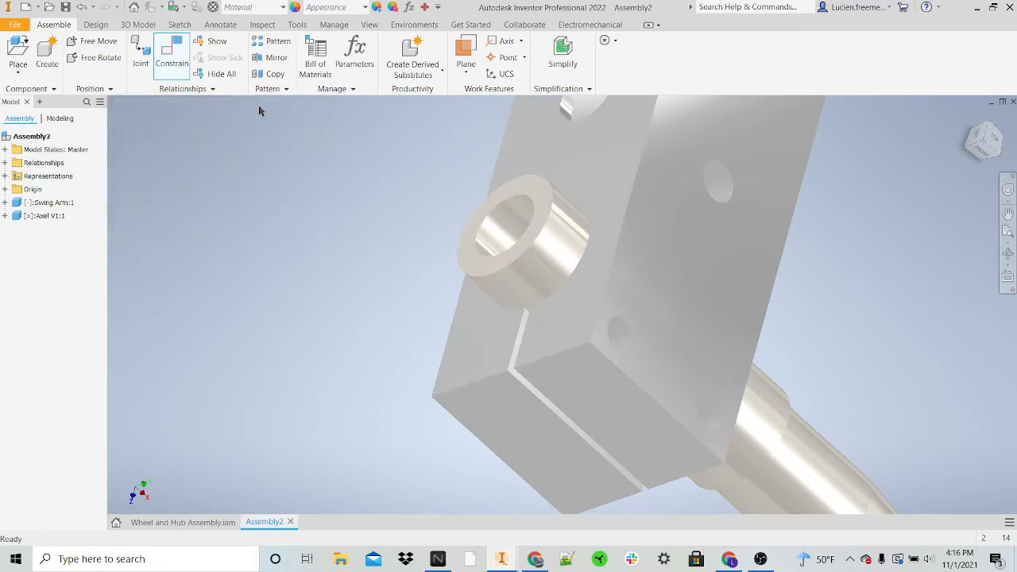
# Step: Mate the circular edge of the axle's protruding end to the swing arm's side face with a 0.000 in offset
pyautogui.click(172, 57)
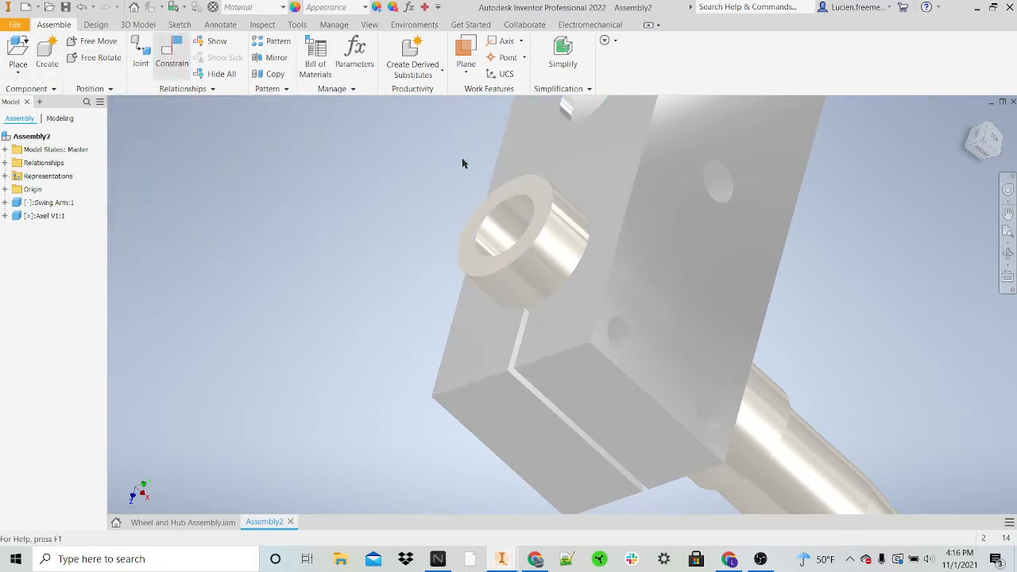
pyautogui.click(558, 218)
pyautogui.click(602, 273)
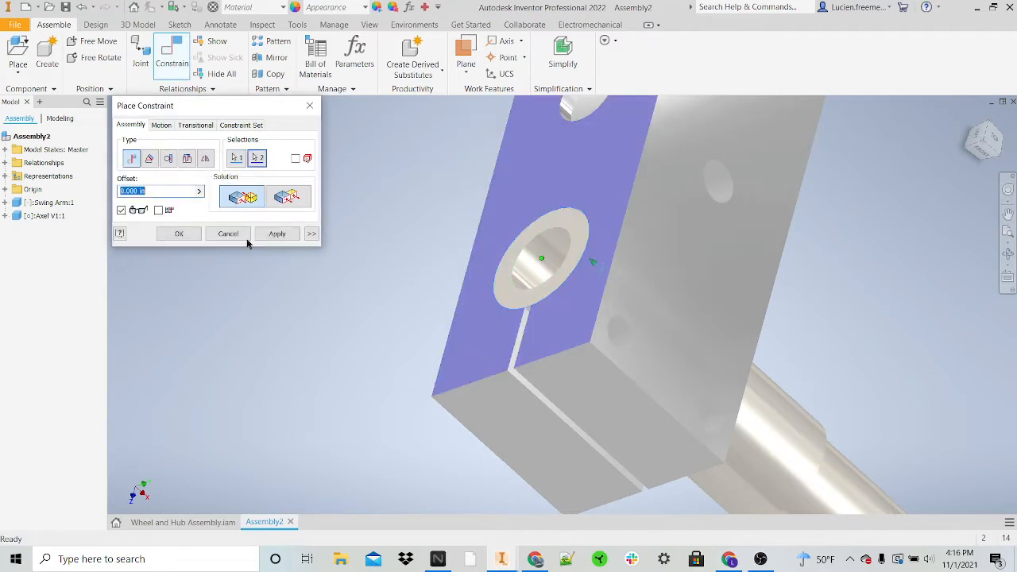
pyautogui.click(287, 234)
pyautogui.click(310, 106)
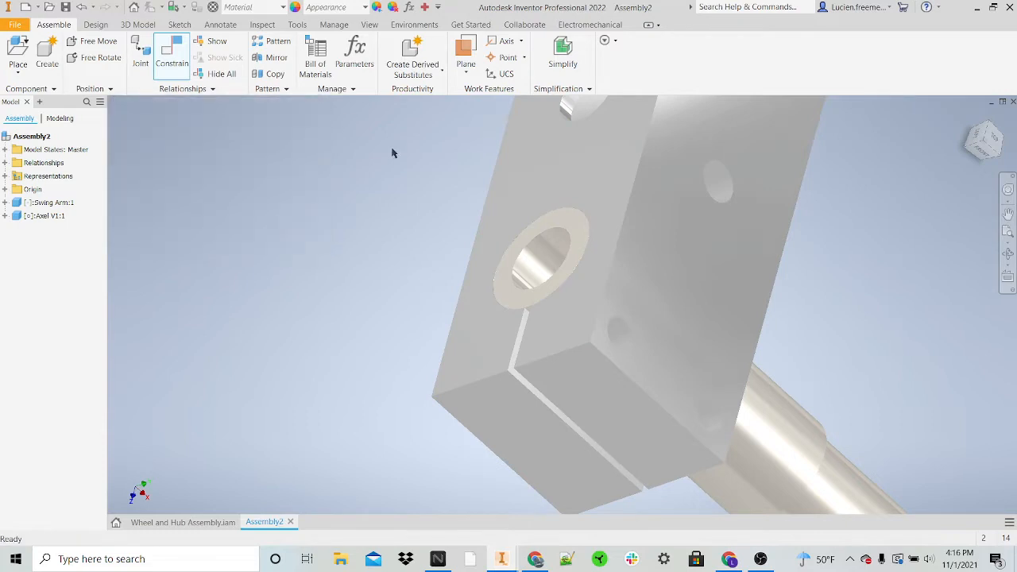
# Step: Examine how the axle sits in the swing arm's clamp bore from several sides
pyautogui.scroll(5, 499, 199)
pyautogui.moveTo(607, 326); pyautogui.dragTo(479, 357)
pyautogui.keyDown('shift'); pyautogui.moveTo(582, 310); pyautogui.dragTo(542, 307, button='middle'); pyautogui.keyUp('shift')
pyautogui.moveTo(548, 358); pyautogui.dragTo(556, 328)
pyautogui.scroll(3, 556, 327)
pyautogui.click(707, 328)
pyautogui.moveTo(710, 274)
pyautogui.keyDown('shift'); pyautogui.mouseDown(button='middle')
pyautogui.moveTo(642, 227)
pyautogui.moveTo(567, 247)
pyautogui.moveTo(542, 279)
pyautogui.moveTo(524, 254)
pyautogui.moveTo(703, 256)
pyautogui.mouseUp(button='middle'); pyautogui.keyUp('shift')
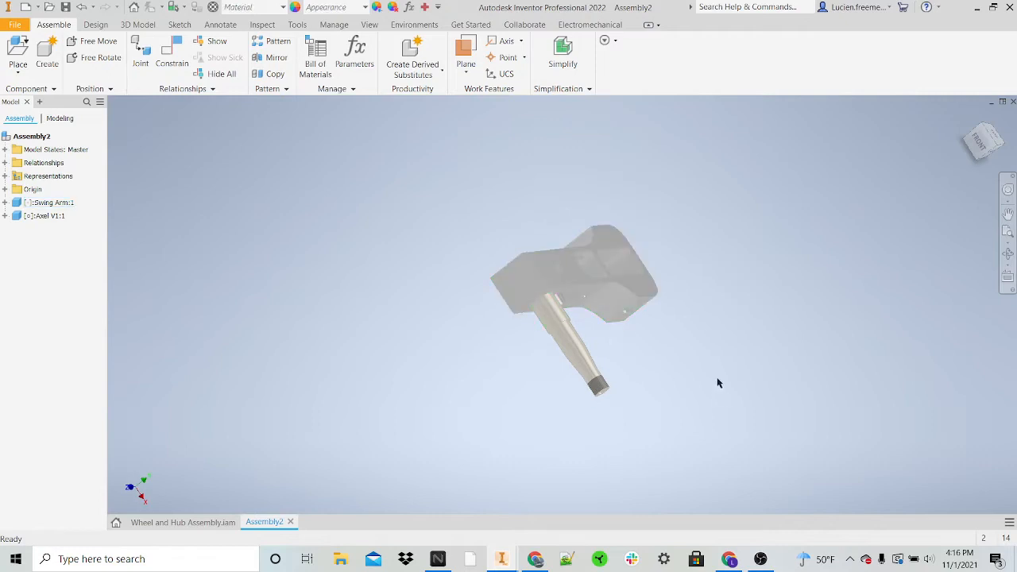
pyautogui.keyDown('shift'); pyautogui.moveTo(753, 336); pyautogui.dragTo(747, 279, button='middle'); pyautogui.keyUp('shift')
# Step: Load the hub part from the Hubs subfolder of Parts for placement in the assembly
pyautogui.click(17, 46)
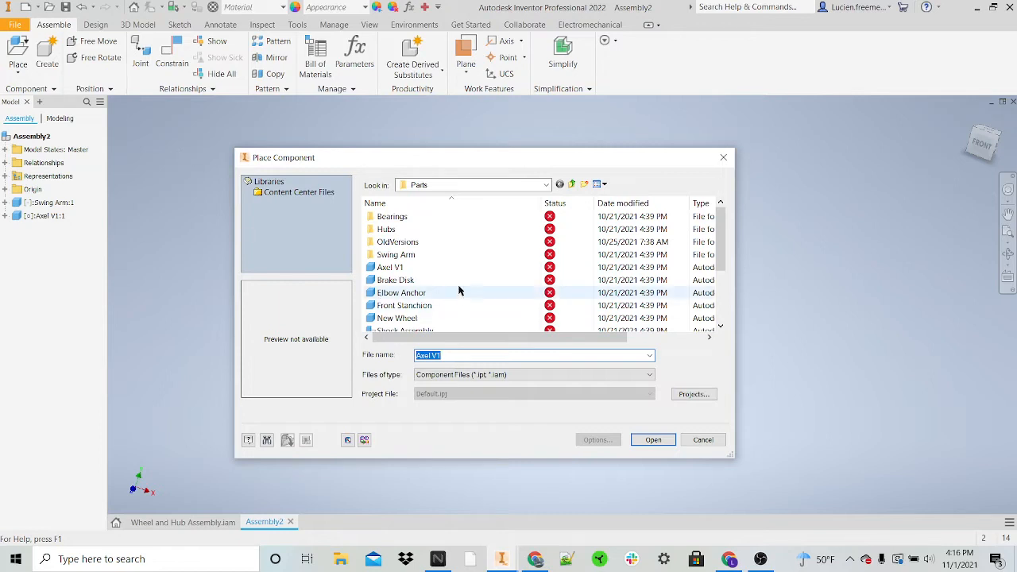
pyautogui.scroll(-1, 477, 284)
pyautogui.scroll(-1, 457, 309)
pyautogui.scroll(-1, 459, 315)
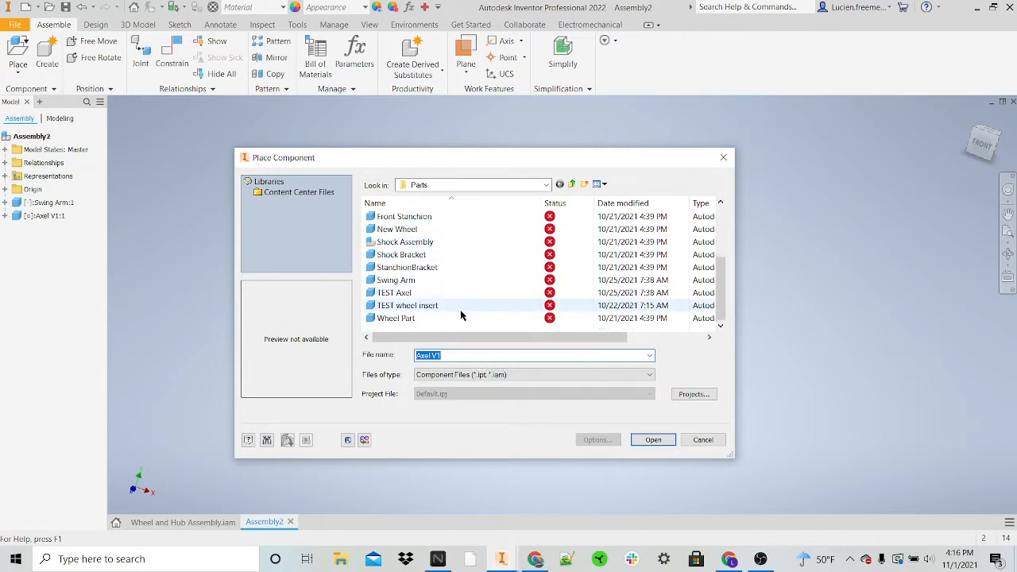
pyautogui.scroll(2, 452, 311)
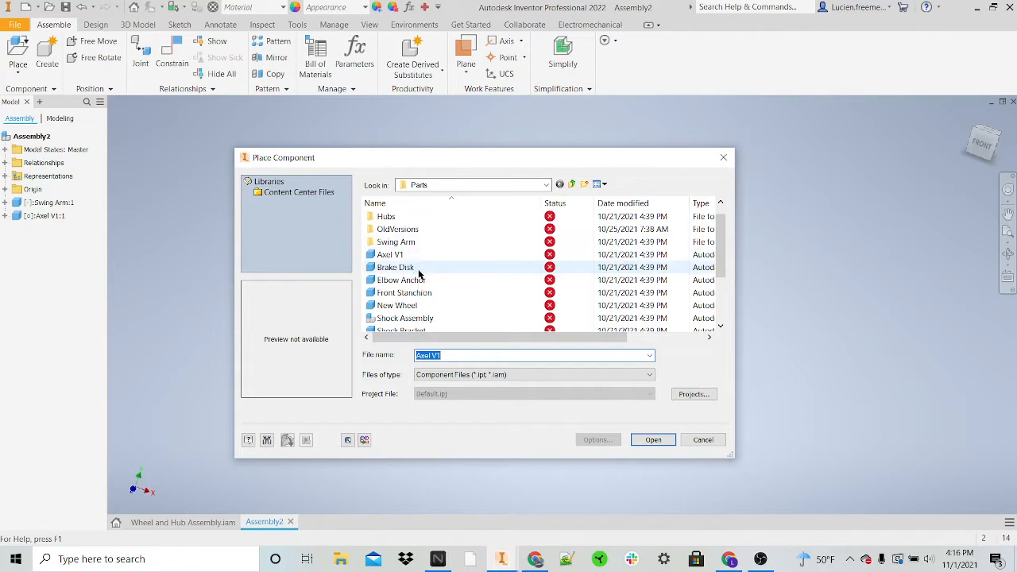
pyautogui.scroll(-1, 429, 301)
pyautogui.scroll(1, 445, 296)
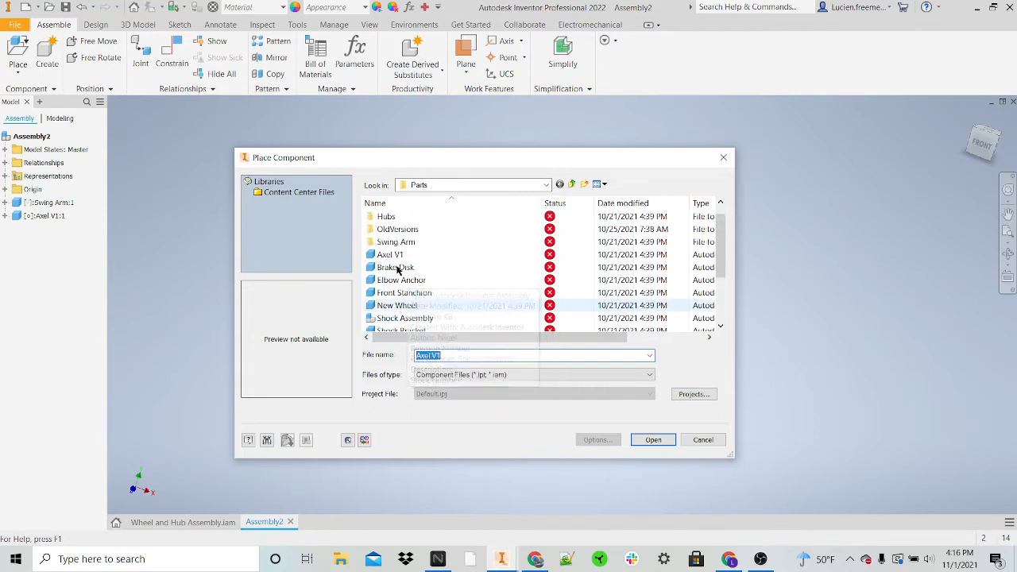
pyautogui.scroll(1, 410, 258)
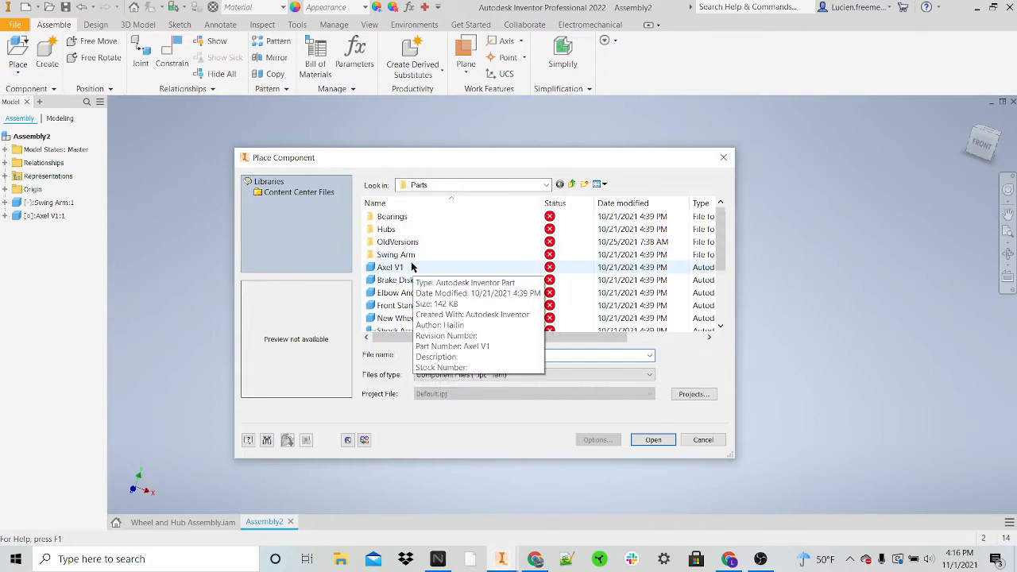
pyautogui.doubleClick(401, 230)
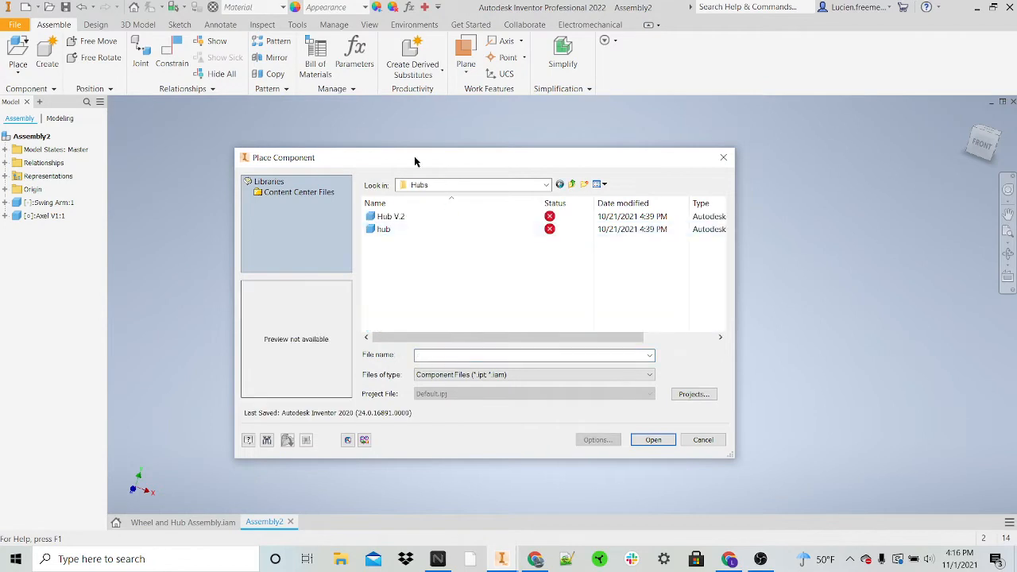
pyautogui.click(436, 230)
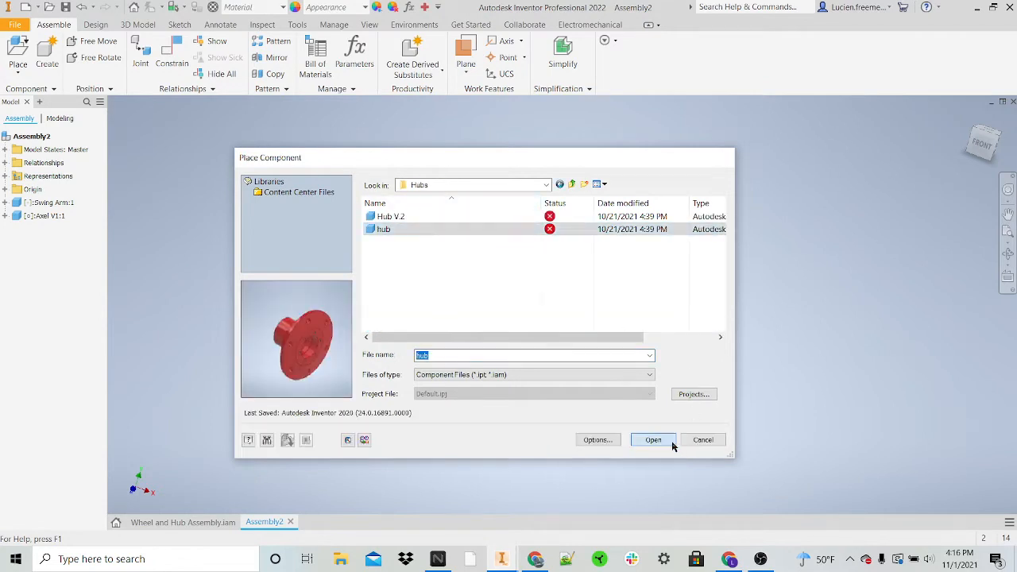
pyautogui.click(670, 443)
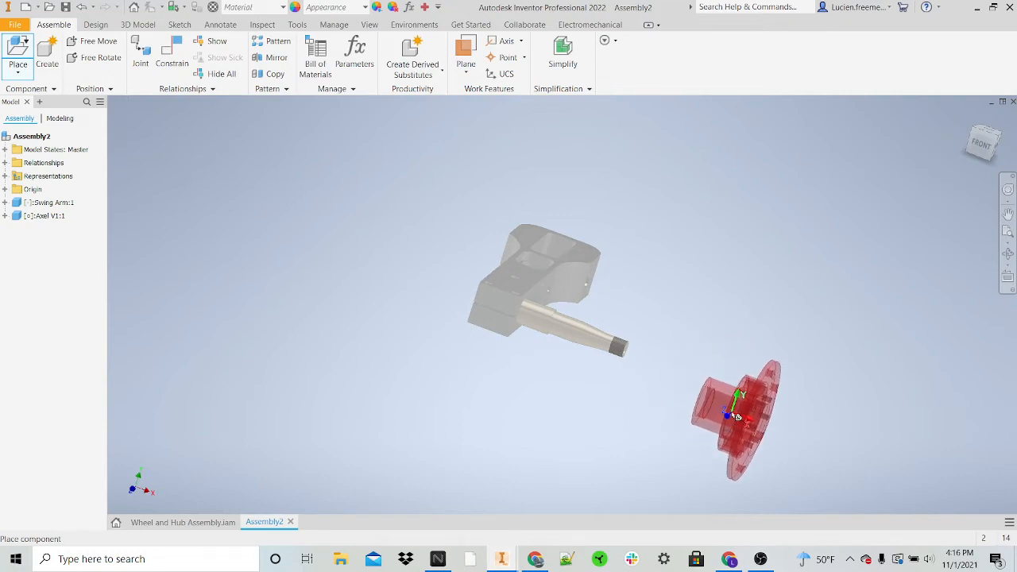
# Step: Rotate the hub 90° about Z twice and place one instance beyond the axle's threaded end
pyautogui.rightClick(712, 375)
pyautogui.click(752, 355)
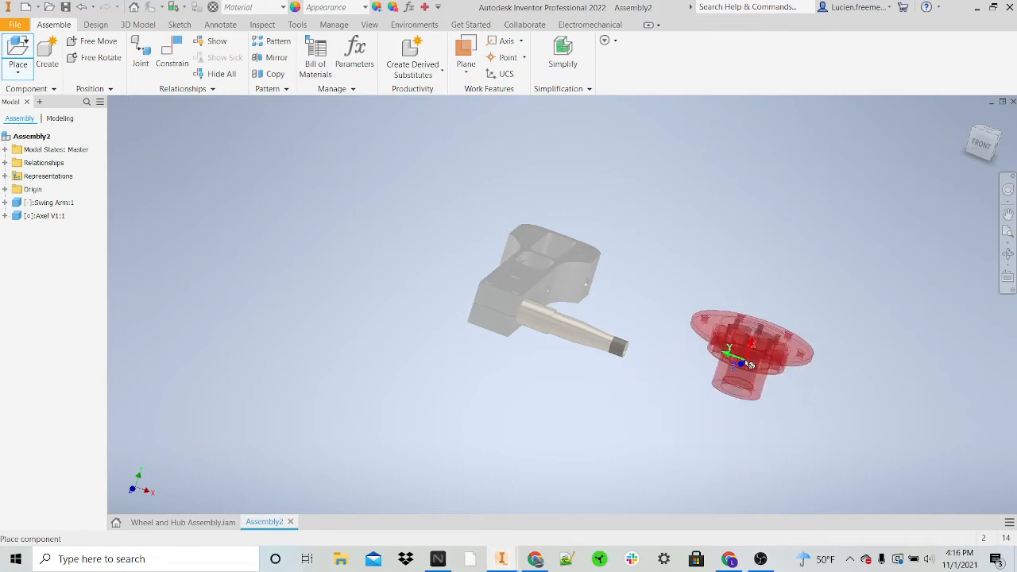
pyautogui.rightClick(745, 359)
pyautogui.click(773, 341)
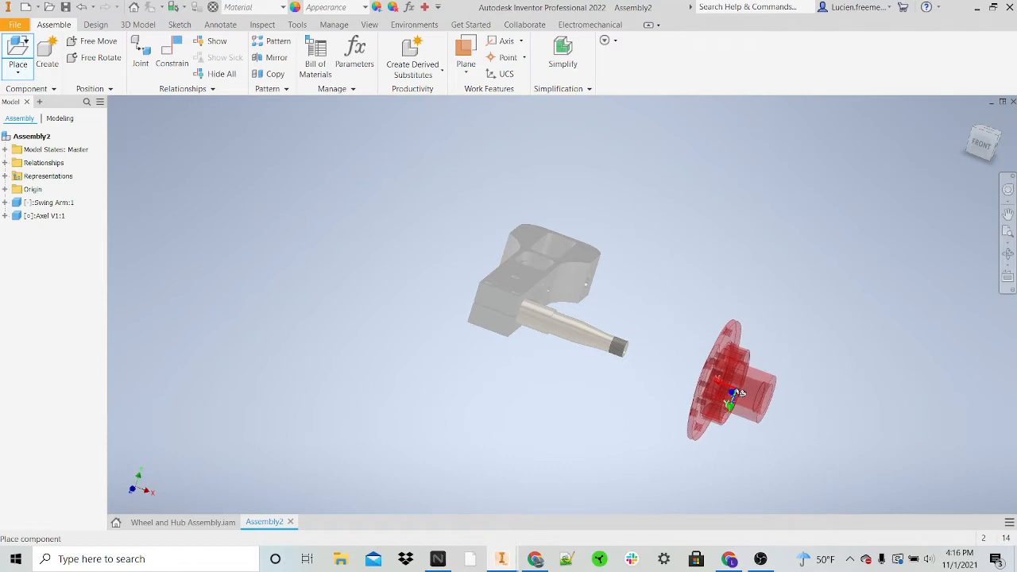
pyautogui.click(735, 392)
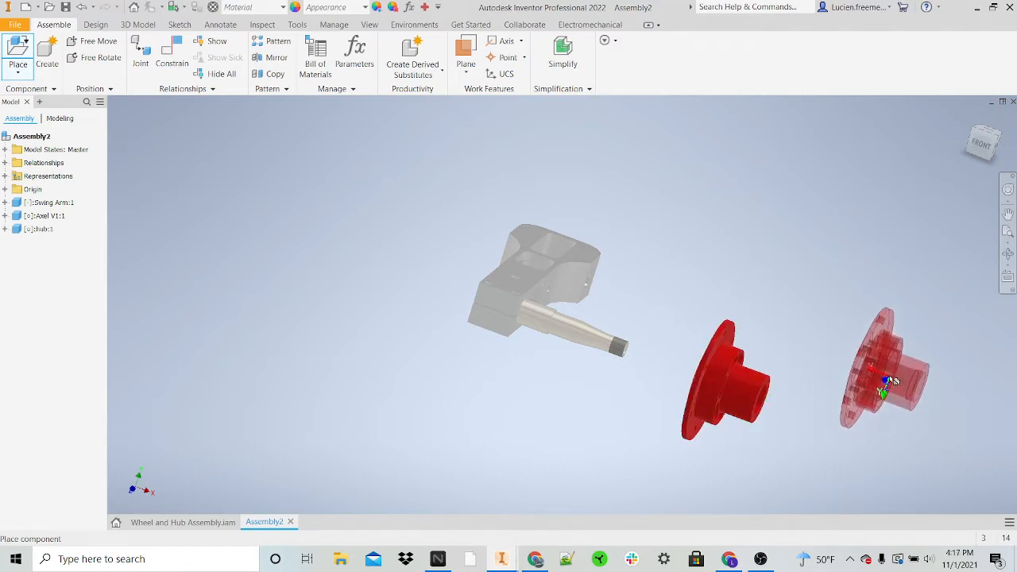
pyautogui.press('Escape')
# Step: Examine the hub's flange side, central bore and opposite sleeve end
pyautogui.scroll(-2, 878, 393)
pyautogui.keyDown('shift'); pyautogui.moveTo(851, 409); pyautogui.dragTo(936, 411, button='middle'); pyautogui.keyUp('shift')
pyautogui.scroll(5, 773, 390)
pyautogui.scroll(-2, 797, 379)
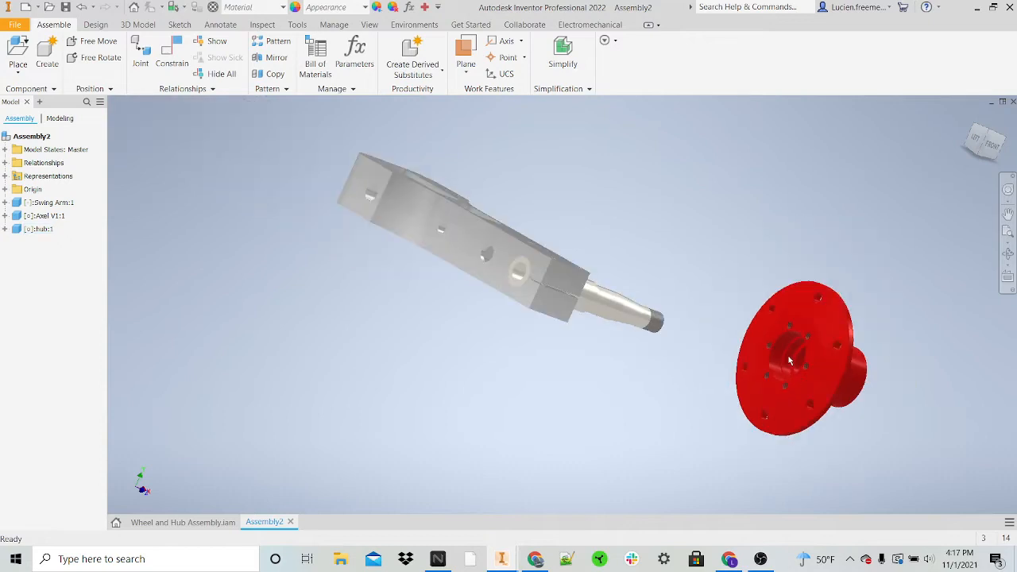
pyautogui.scroll(3, 767, 372)
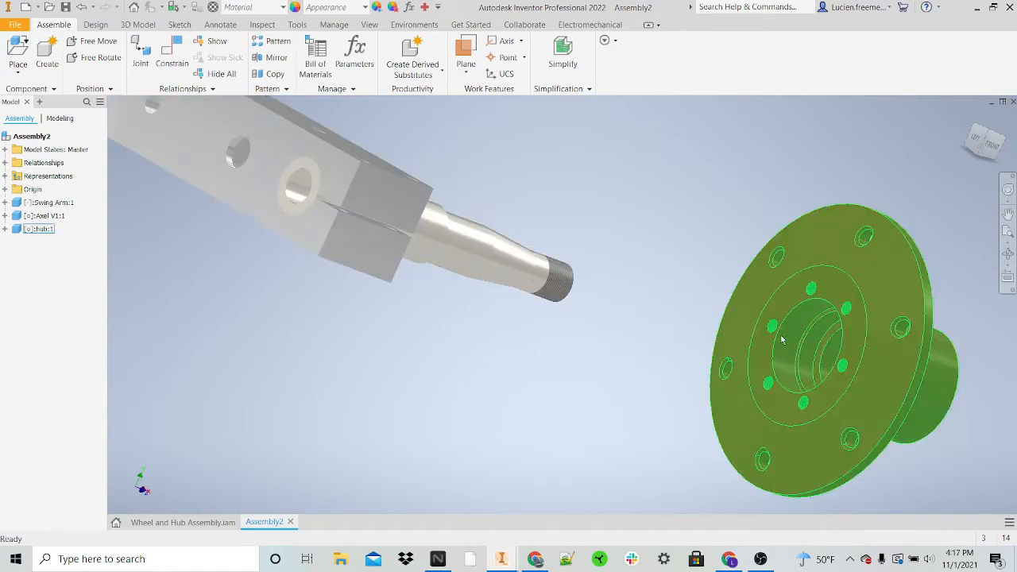
pyautogui.scroll(-4, 823, 354)
pyautogui.keyDown('shift'); pyautogui.moveTo(903, 367); pyautogui.dragTo(743, 341, button='middle'); pyautogui.keyUp('shift')
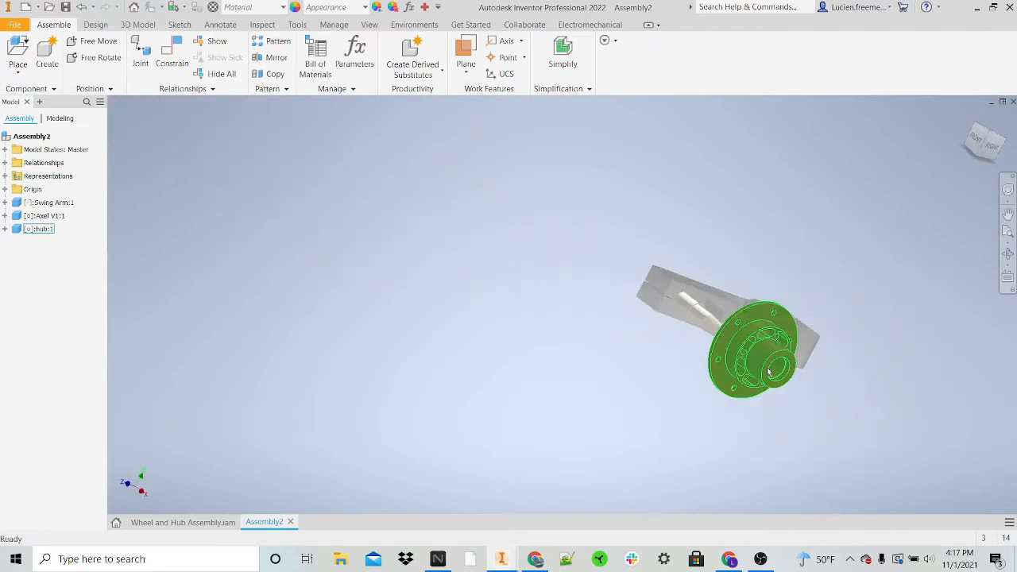
pyautogui.click(757, 383)
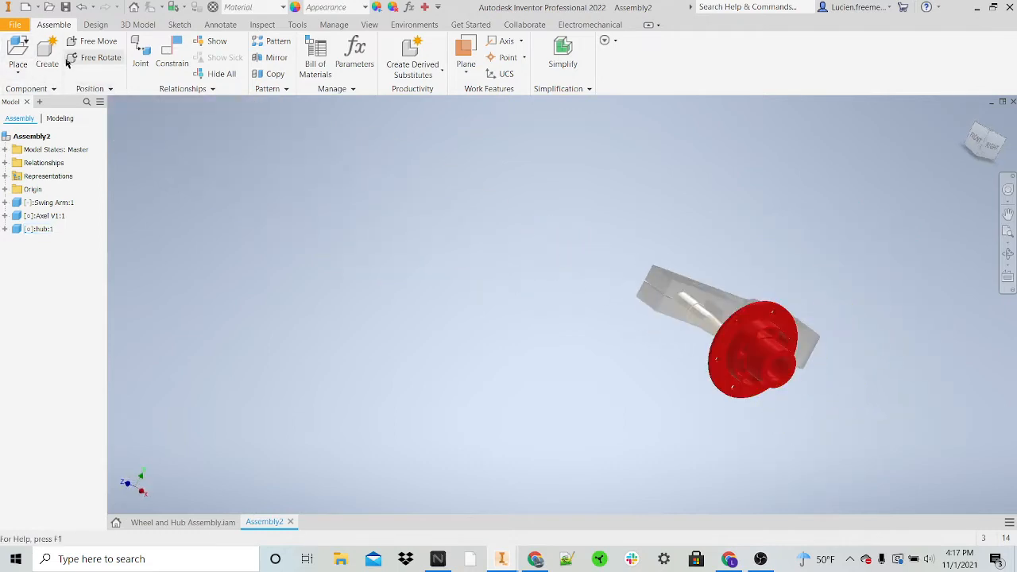
# Step: Mate the hub's central bore axis to the axle's center axis with a 0.000 in offset
pyautogui.press('c')
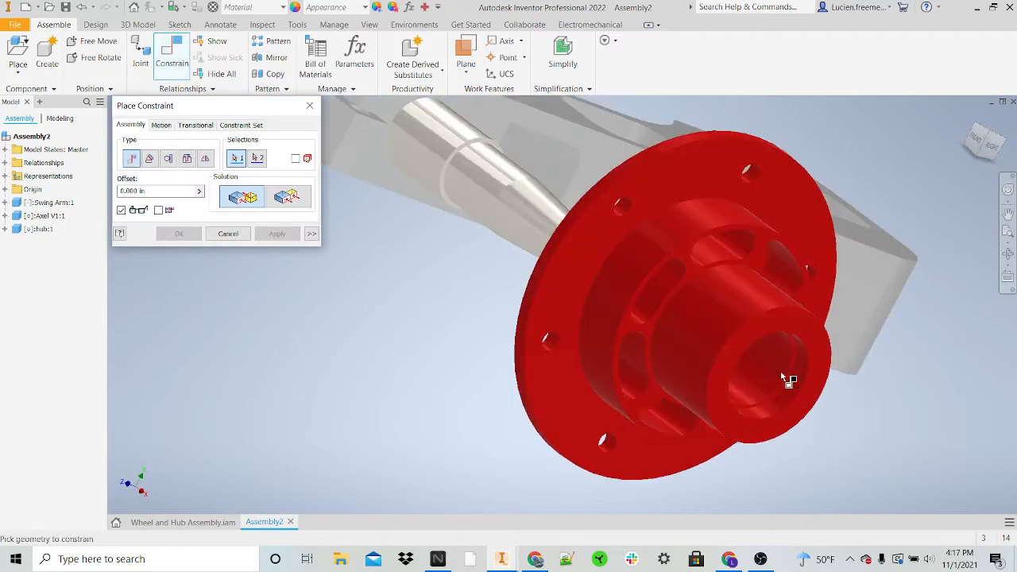
pyautogui.scroll(4, 778, 372)
pyautogui.scroll(-3, 766, 379)
pyautogui.keyDown('shift'); pyautogui.moveTo(766, 379); pyautogui.dragTo(627, 326, button='middle'); pyautogui.keyUp('shift')
pyautogui.scroll(4, 642, 325)
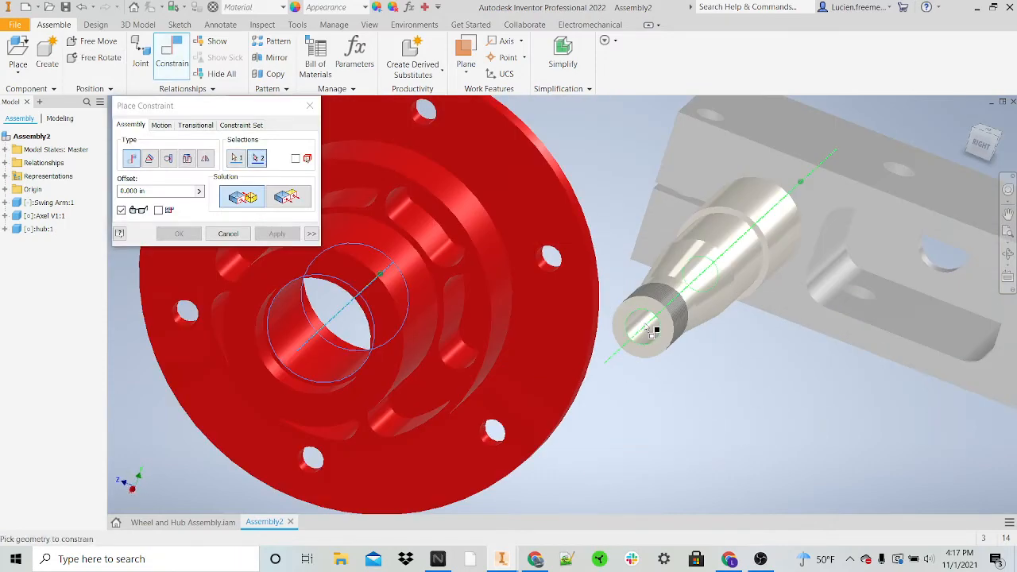
pyautogui.click(645, 328)
pyautogui.scroll(-4, 645, 329)
pyautogui.click(288, 233)
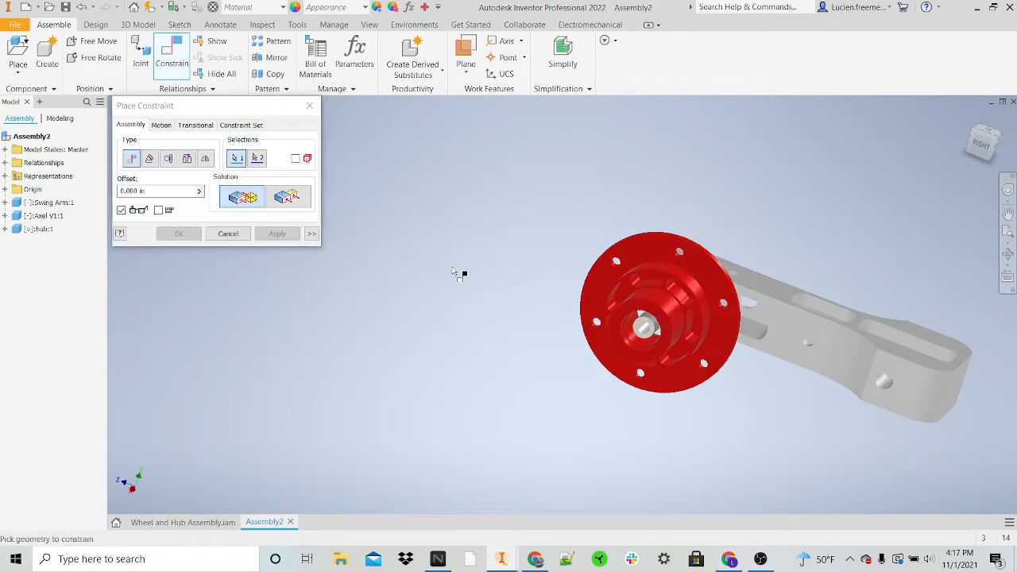
# Step: Mate the hub's inner ring face around the bore to the axle's ring-shaped shoulder face with a 0.000 in offset
pyautogui.keyDown('shift'); pyautogui.moveTo(460, 275); pyautogui.dragTo(551, 313, button='middle'); pyautogui.keyUp('shift')
pyautogui.scroll(4, 633, 275)
pyautogui.keyDown('shift'); pyautogui.moveTo(517, 274); pyautogui.dragTo(656, 222, button='middle'); pyautogui.keyUp('shift')
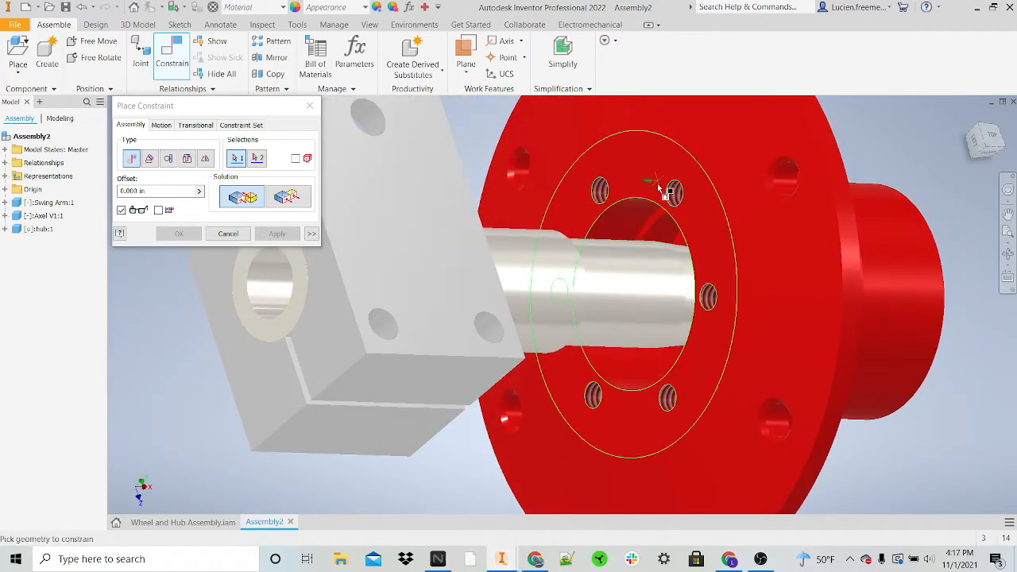
pyautogui.click(588, 278)
pyautogui.keyDown('shift'); pyautogui.moveTo(574, 272); pyautogui.dragTo(608, 256, button='middle'); pyautogui.keyUp('shift')
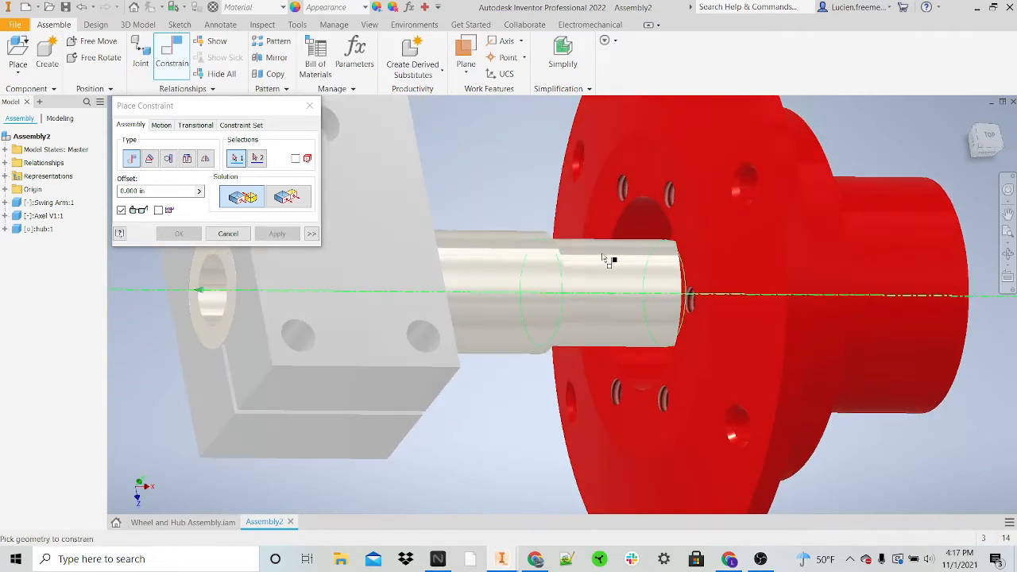
pyautogui.click(657, 181)
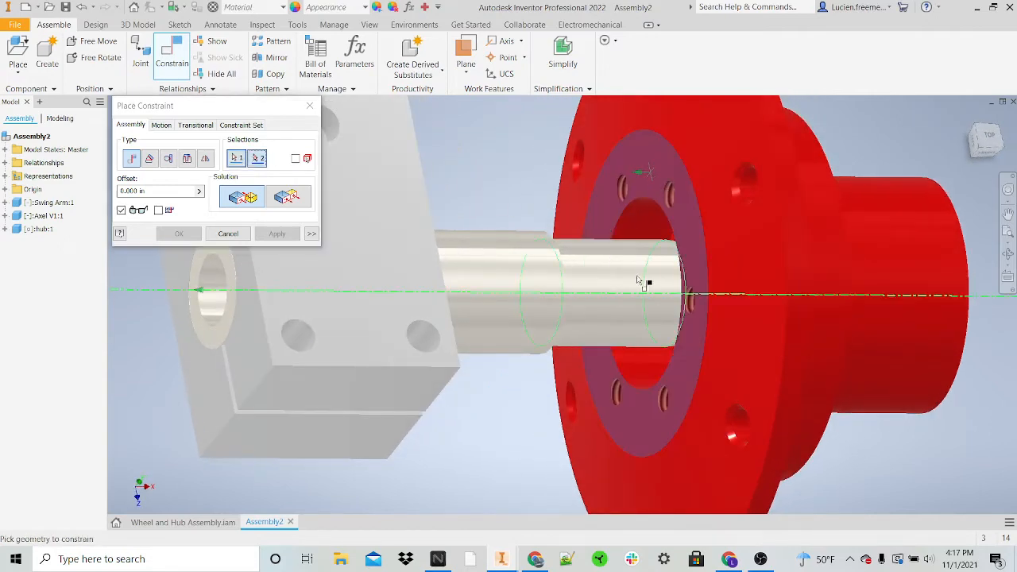
pyautogui.scroll(-4, 512, 270)
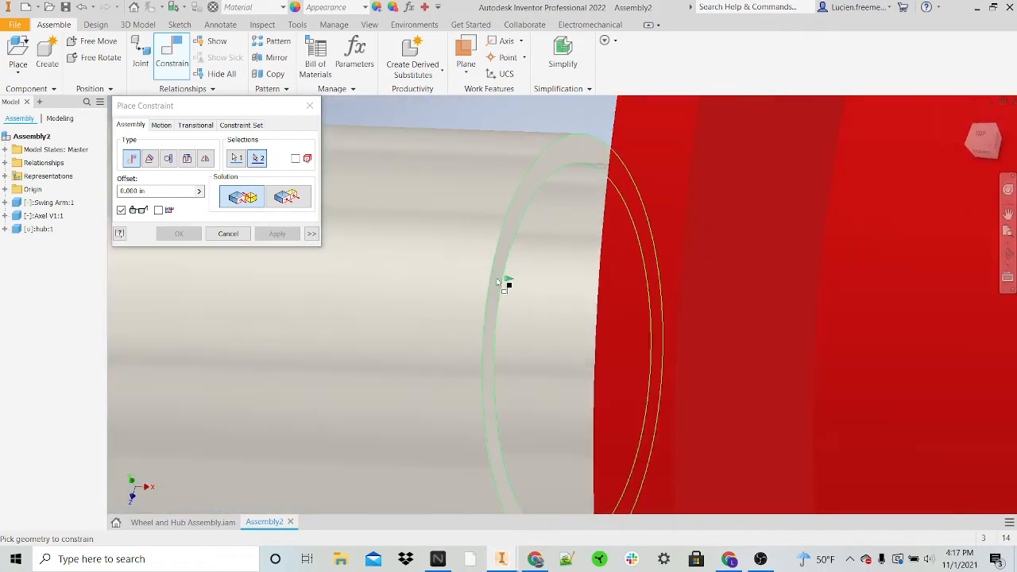
pyautogui.click(501, 284)
pyautogui.scroll(5, 501, 279)
pyautogui.click(262, 233)
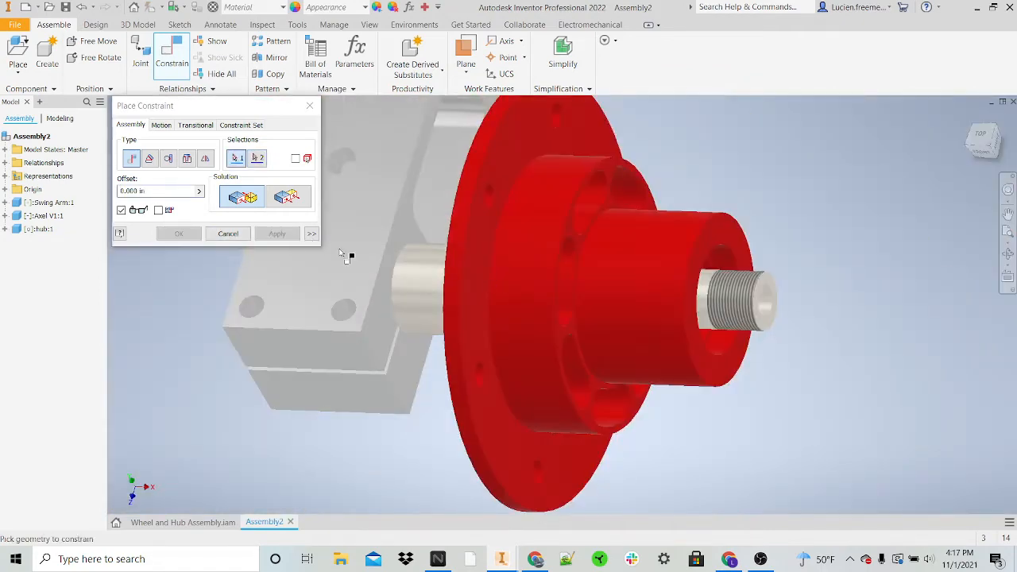
pyautogui.keyDown('shift'); pyautogui.moveTo(347, 254); pyautogui.dragTo(595, 336, button='middle'); pyautogui.keyUp('shift')
pyautogui.scroll(-4, 603, 341)
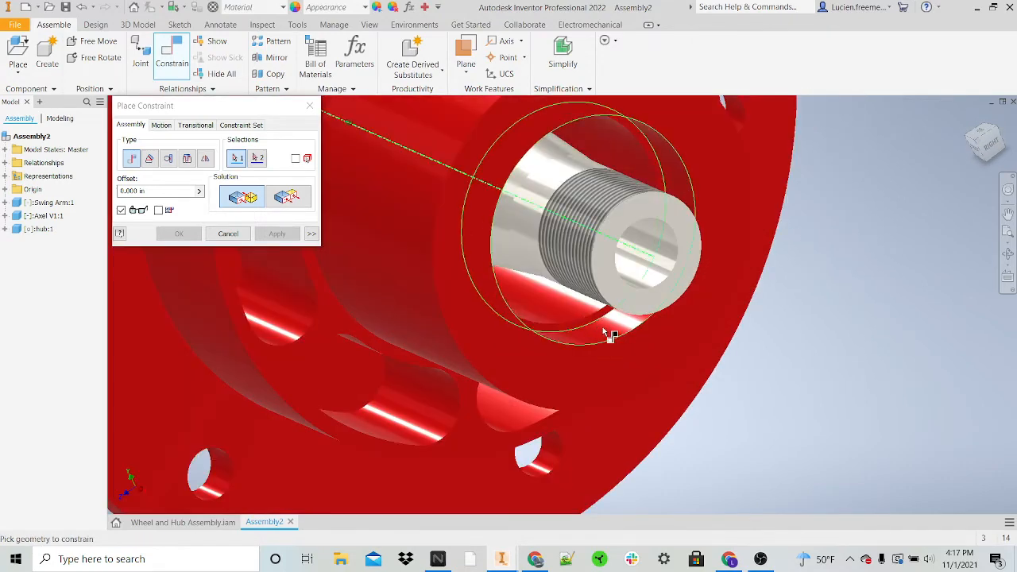
pyautogui.press('Escape')
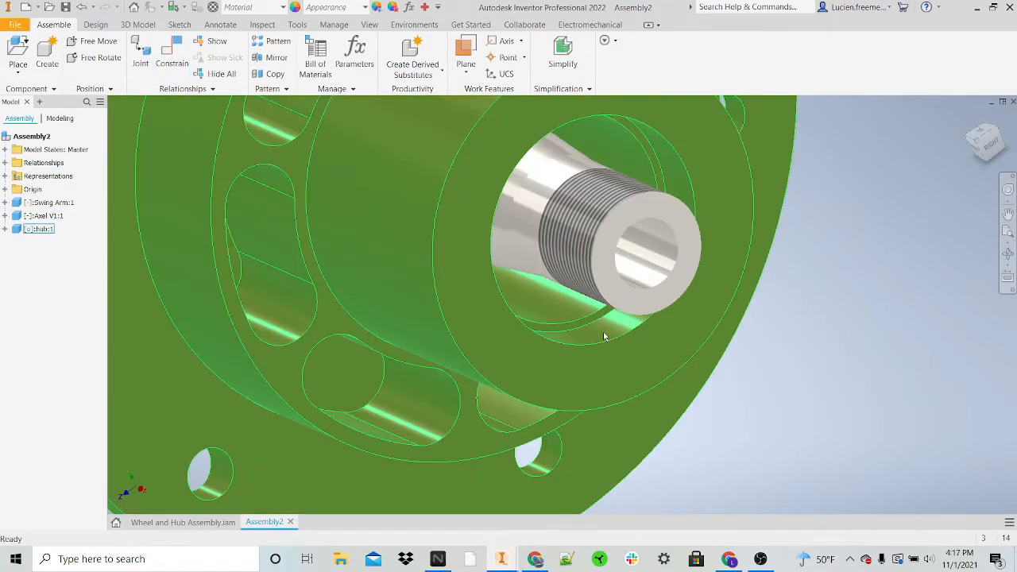
# Step: Examine the hub's fit on the axle from the threaded end and from the swing arm side
pyautogui.scroll(5, 590, 343)
pyautogui.keyDown('shift'); pyautogui.moveTo(584, 353); pyautogui.dragTo(619, 292, button='middle'); pyautogui.keyUp('shift')
pyautogui.scroll(-5, 534, 266)
pyautogui.scroll(4, 667, 280)
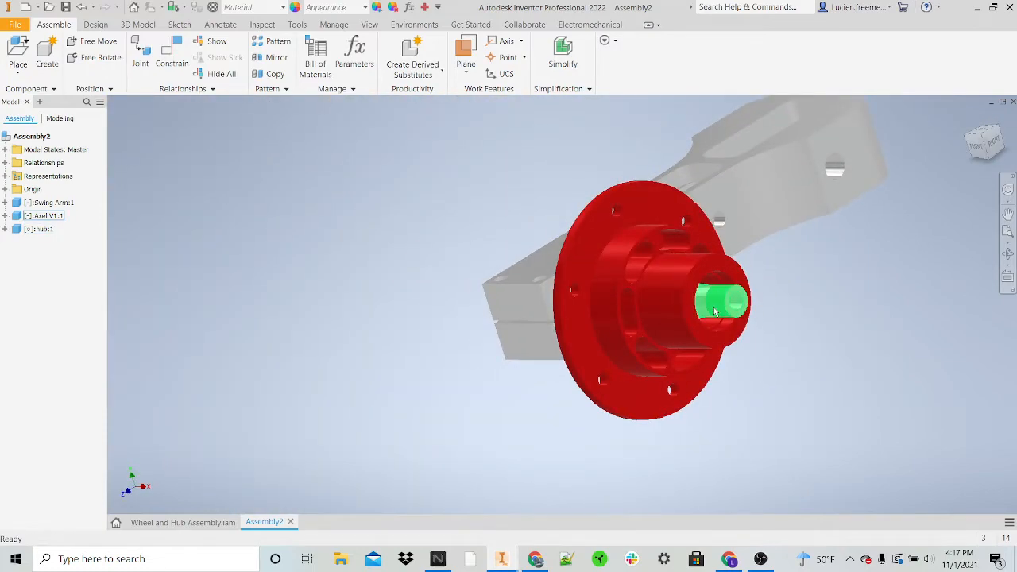
pyautogui.keyDown('shift'); pyautogui.moveTo(723, 318); pyautogui.dragTo(822, 303, button='middle'); pyautogui.keyUp('shift')
pyautogui.scroll(-5, 570, 280)
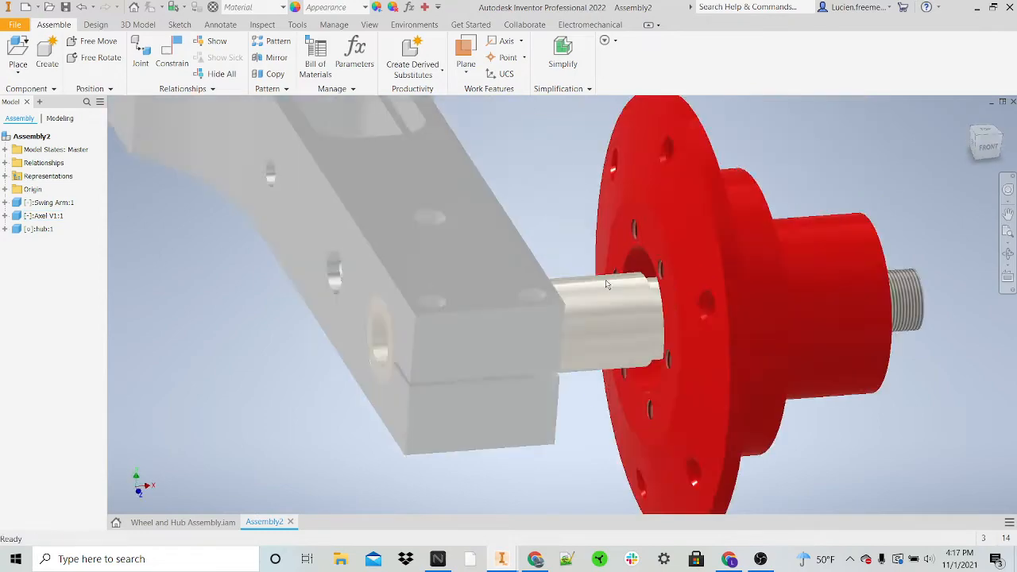
pyautogui.keyDown('shift'); pyautogui.moveTo(605, 283); pyautogui.dragTo(678, 279, button='middle'); pyautogui.keyUp('shift')
pyautogui.scroll(5, 709, 306)
pyautogui.keyDown('shift'); pyautogui.moveTo(742, 328); pyautogui.dragTo(636, 317, button='middle'); pyautogui.keyUp('shift')
pyautogui.click(710, 296)
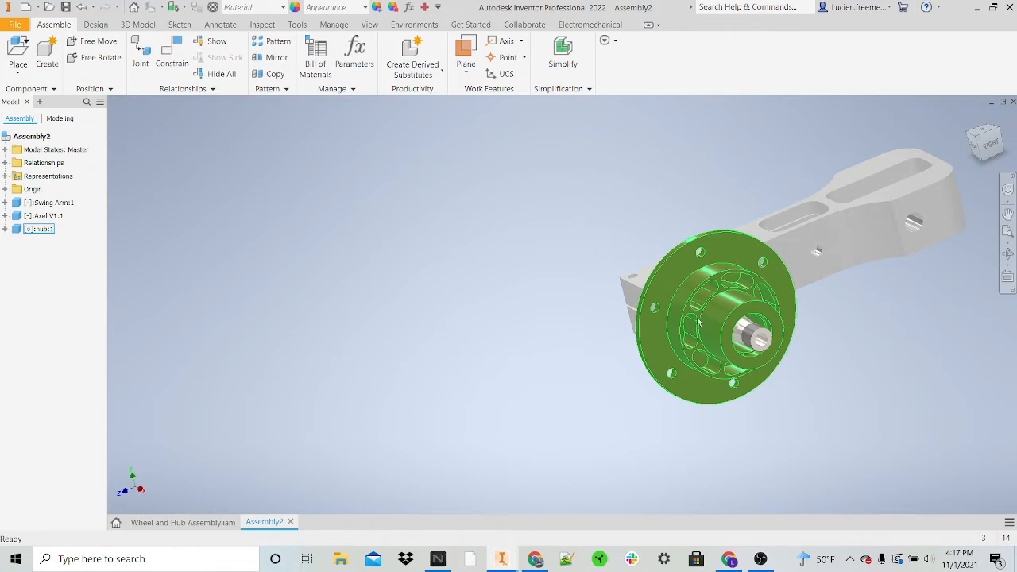
pyautogui.click(778, 344)
pyautogui.keyDown('shift'); pyautogui.moveTo(781, 351); pyautogui.dragTo(752, 306, button='middle'); pyautogui.keyUp('shift')
pyautogui.keyDown('shift'); pyautogui.moveTo(924, 351); pyautogui.dragTo(849, 357, button='middle'); pyautogui.keyUp('shift')
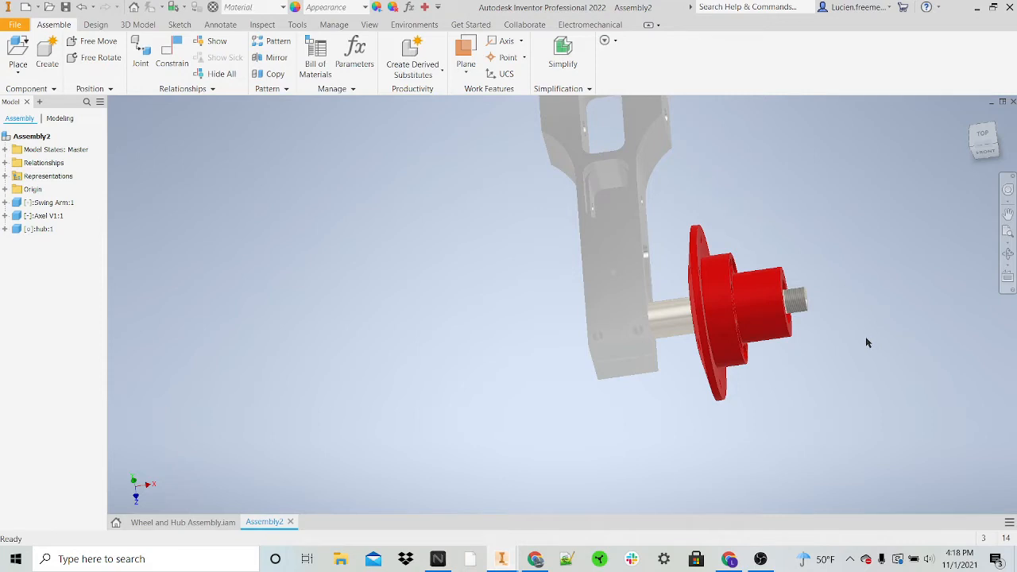
pyautogui.keyDown('shift'); pyautogui.moveTo(783, 276); pyautogui.dragTo(707, 255, button='middle'); pyautogui.keyUp('shift')
pyautogui.scroll(-3, 705, 254)
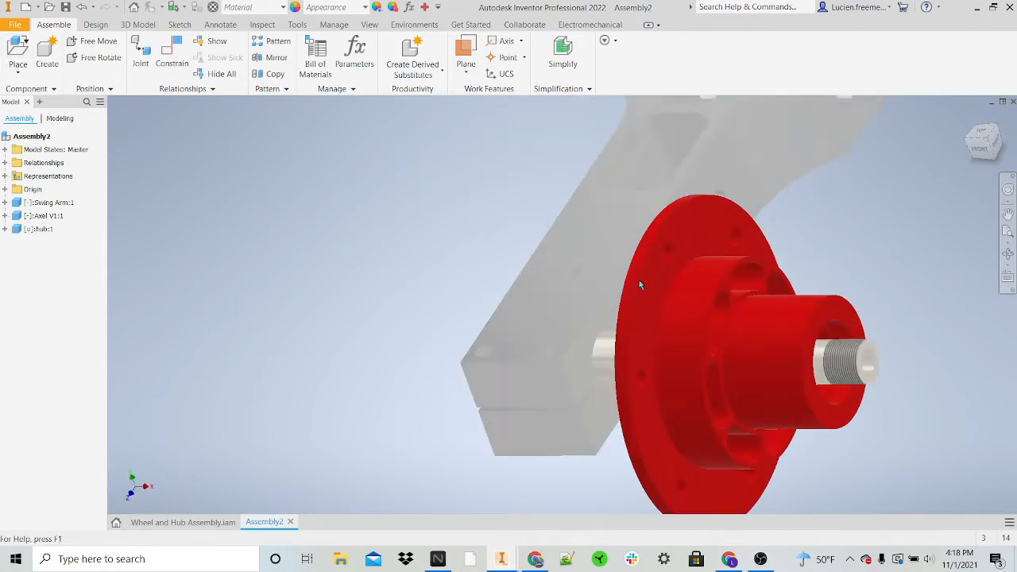
pyautogui.press('p')
pyautogui.click(472, 184)
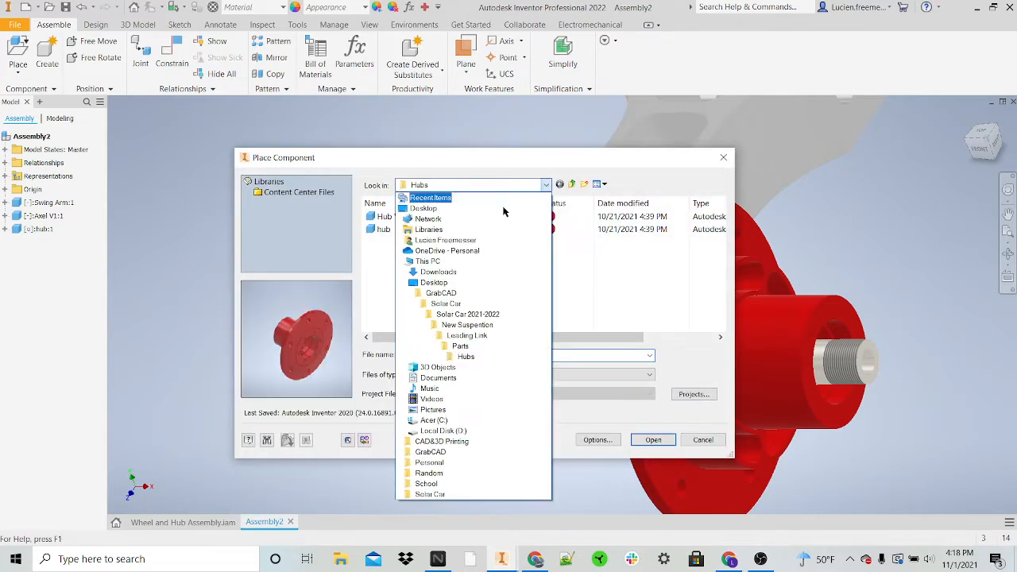
pyautogui.click(470, 348)
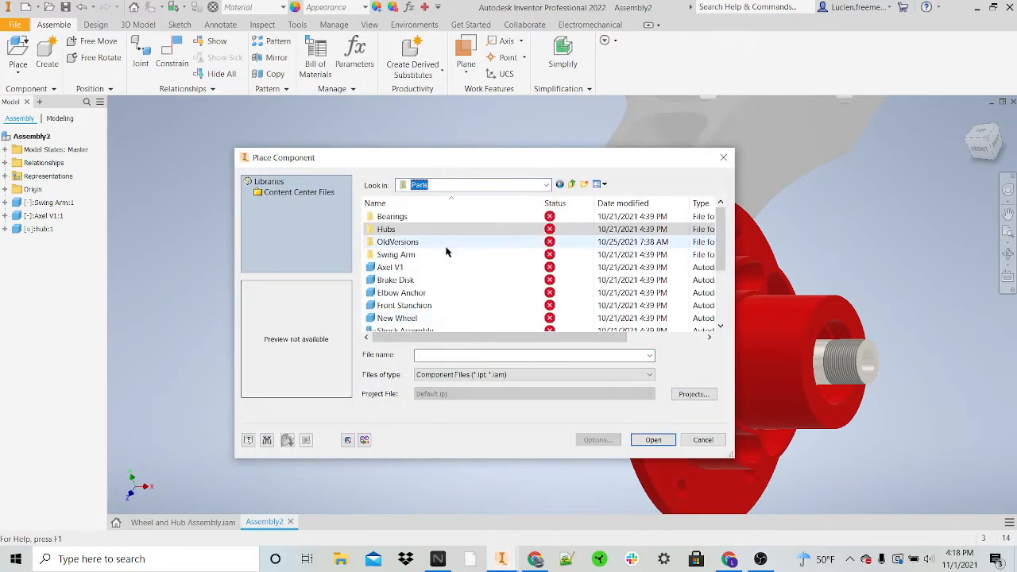
pyautogui.scroll(-2, 444, 251)
pyautogui.scroll(-1, 445, 249)
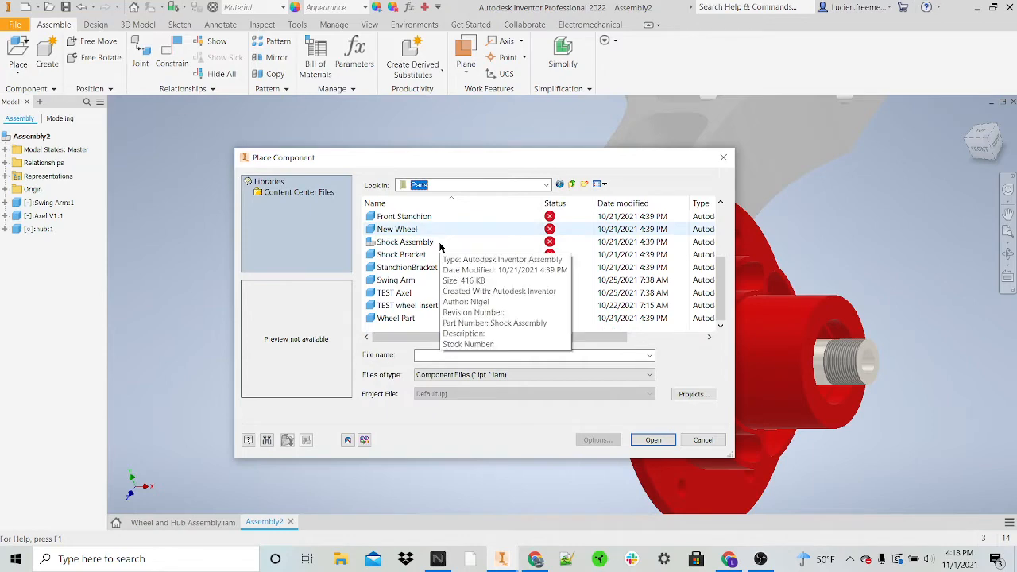
pyautogui.click(427, 319)
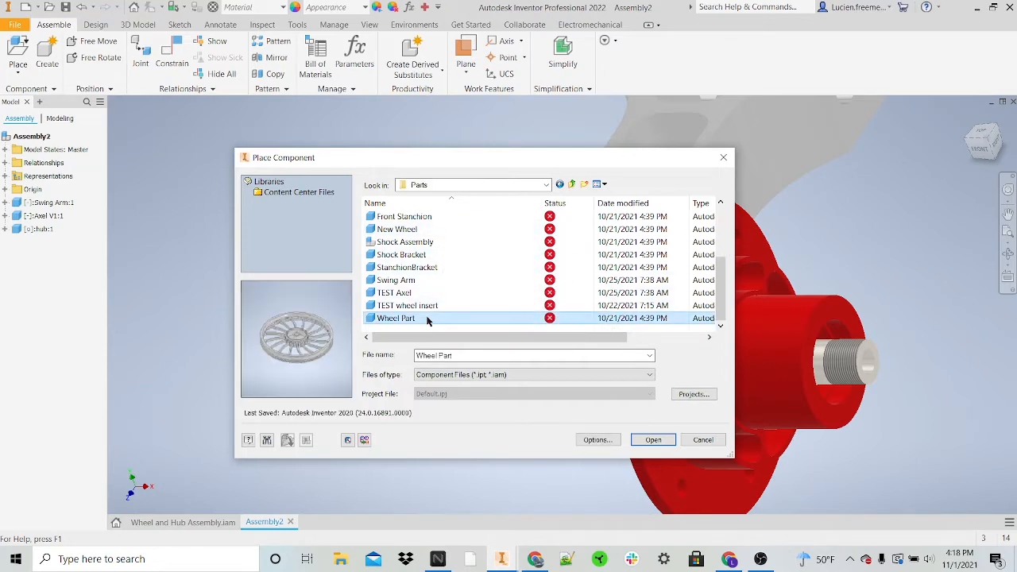
pyautogui.click(662, 441)
pyautogui.scroll(-5, 874, 326)
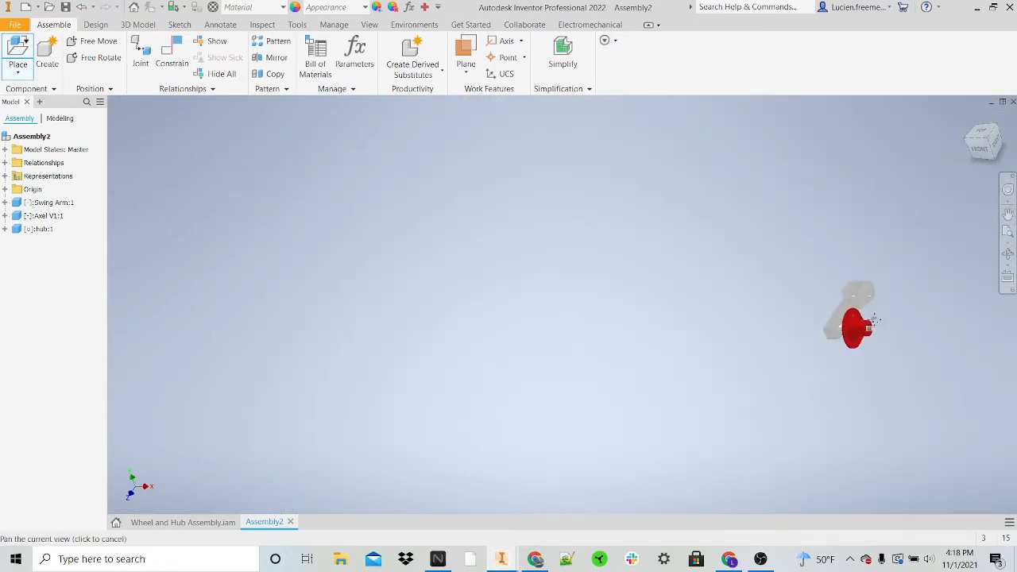
pyautogui.moveTo(874, 321); pyautogui.dragTo(790, 323, button='middle')
pyautogui.rightClick(822, 328)
pyautogui.press('Escape')
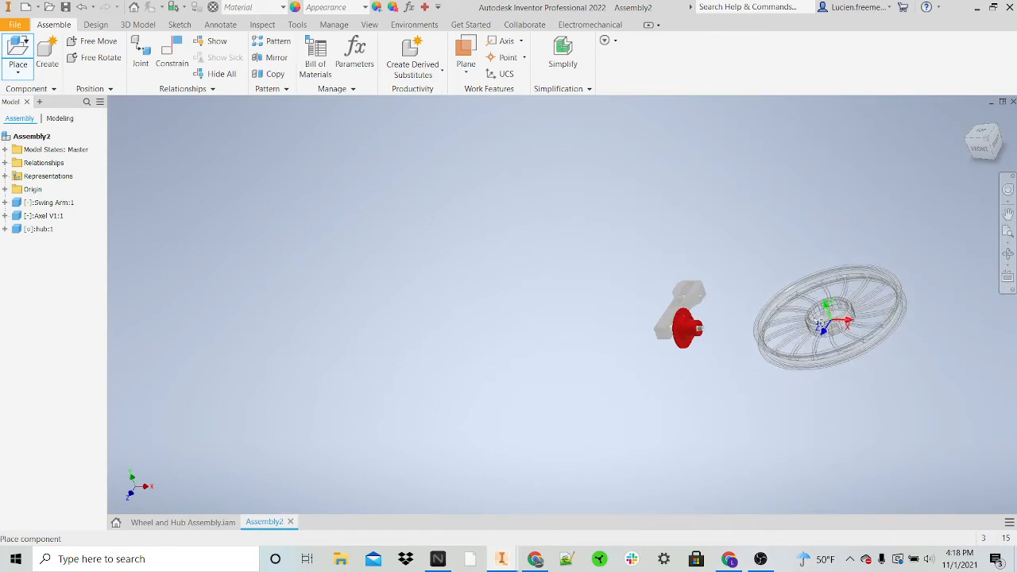
pyautogui.press('Escape')
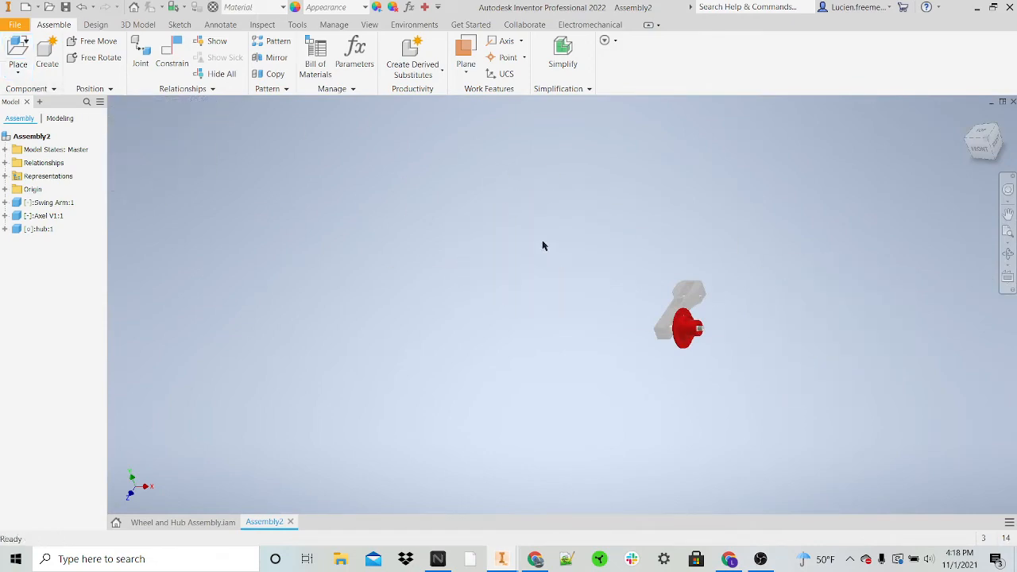
# Step: Place one New Wheel part from the Parts folder into the assembly, below the hub and axle
pyautogui.click(19, 49)
pyautogui.scroll(-3, 513, 328)
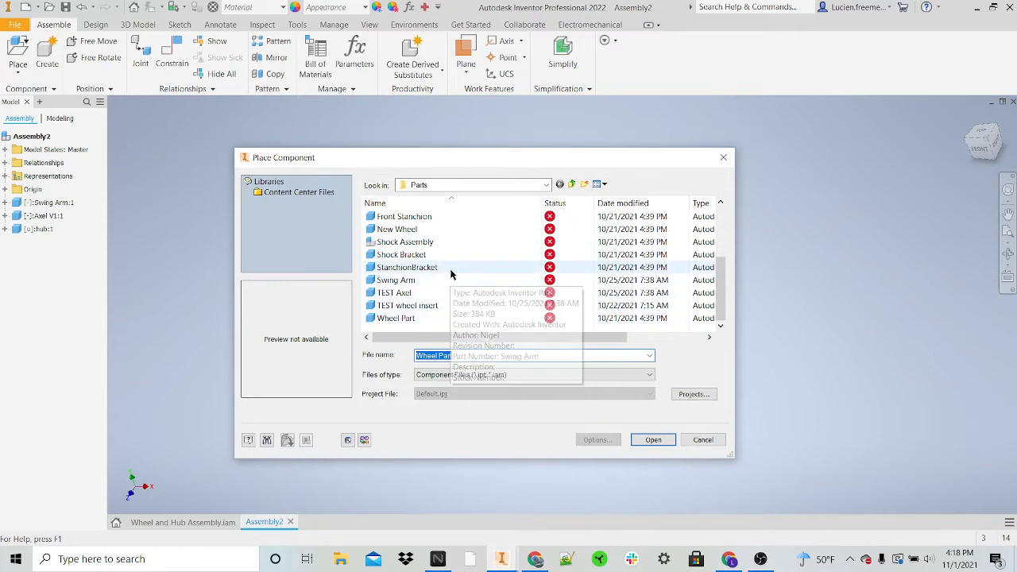
pyautogui.click(438, 229)
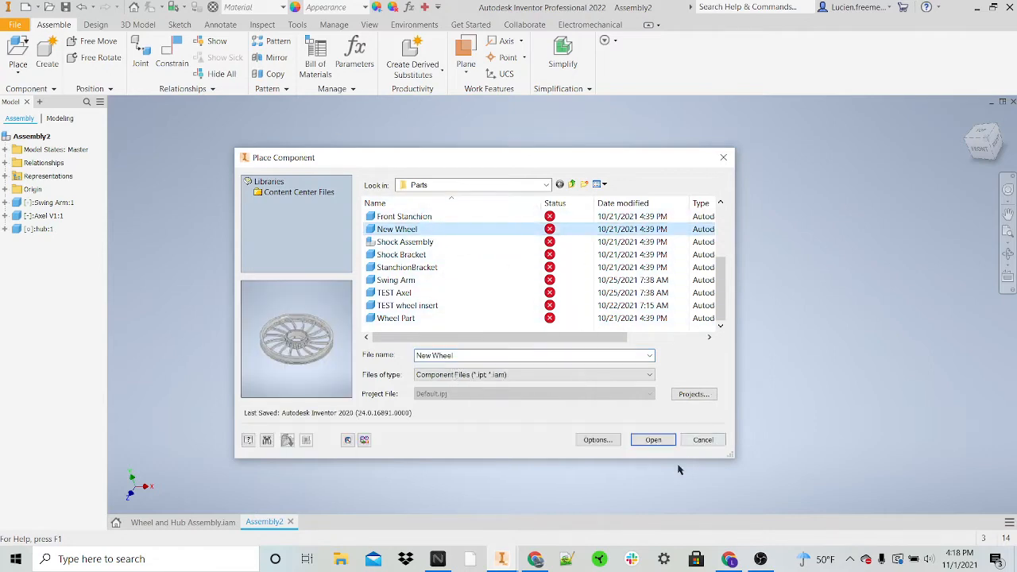
pyautogui.click(652, 440)
pyautogui.scroll(3, 667, 427)
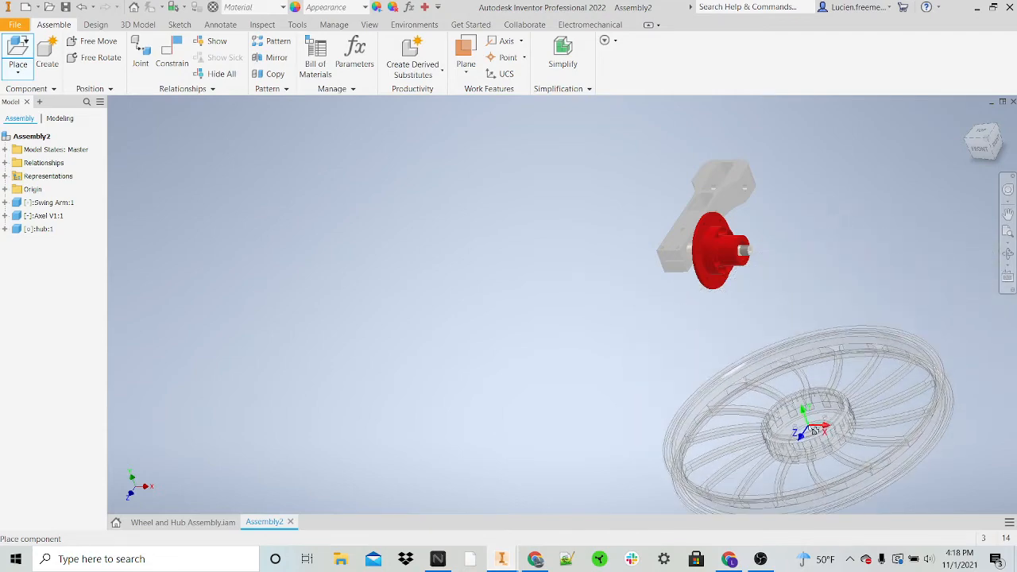
pyautogui.click(743, 341)
pyautogui.press('Escape')
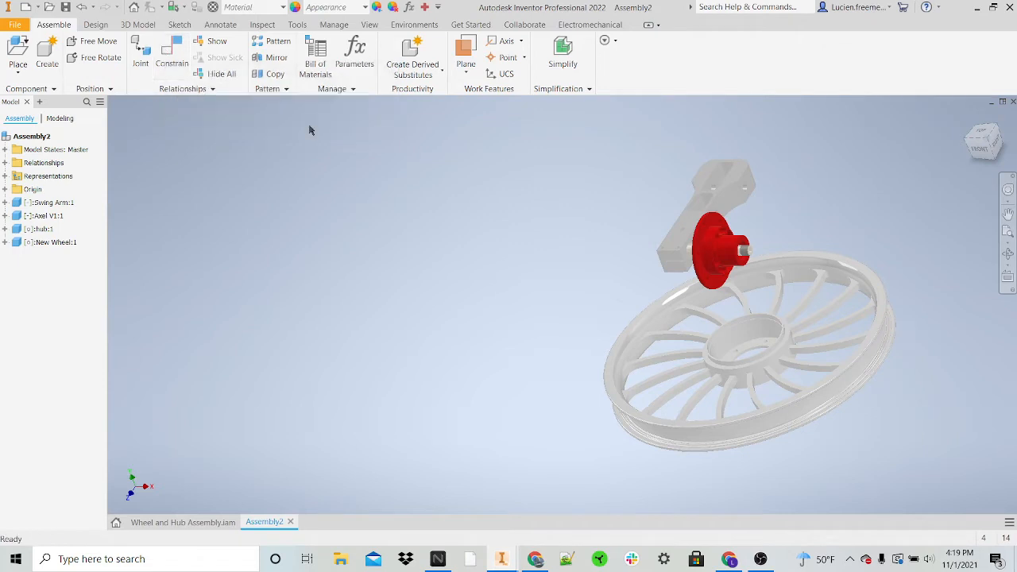
# Step: Mate the axis of the wheel's central opening to the axle's center axis with a 0.000 in offset
pyautogui.click(714, 252)
pyautogui.click(171, 55)
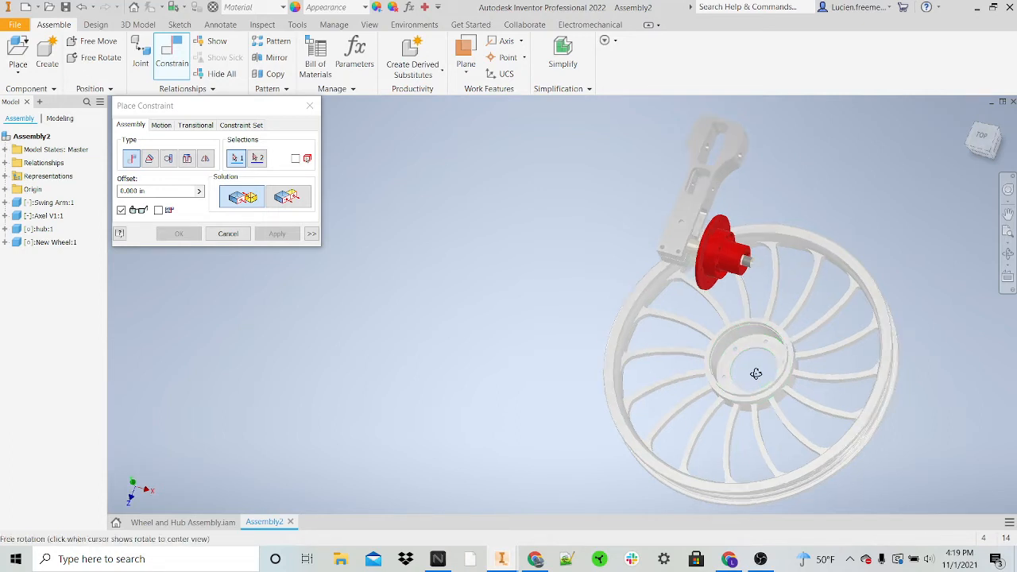
pyautogui.scroll(-5, 759, 373)
pyautogui.scroll(-3, 745, 341)
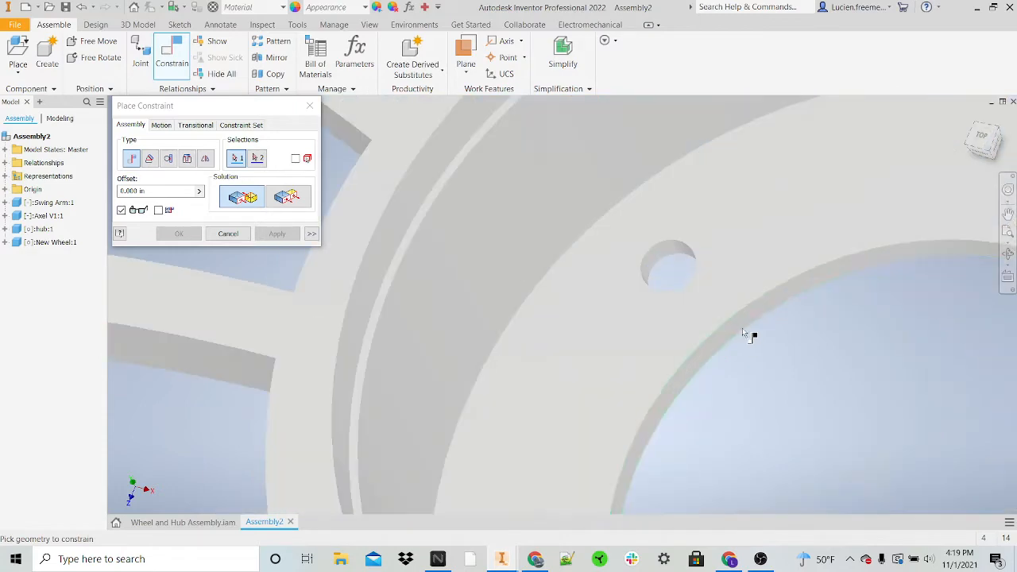
pyautogui.click(742, 322)
pyautogui.scroll(8, 743, 324)
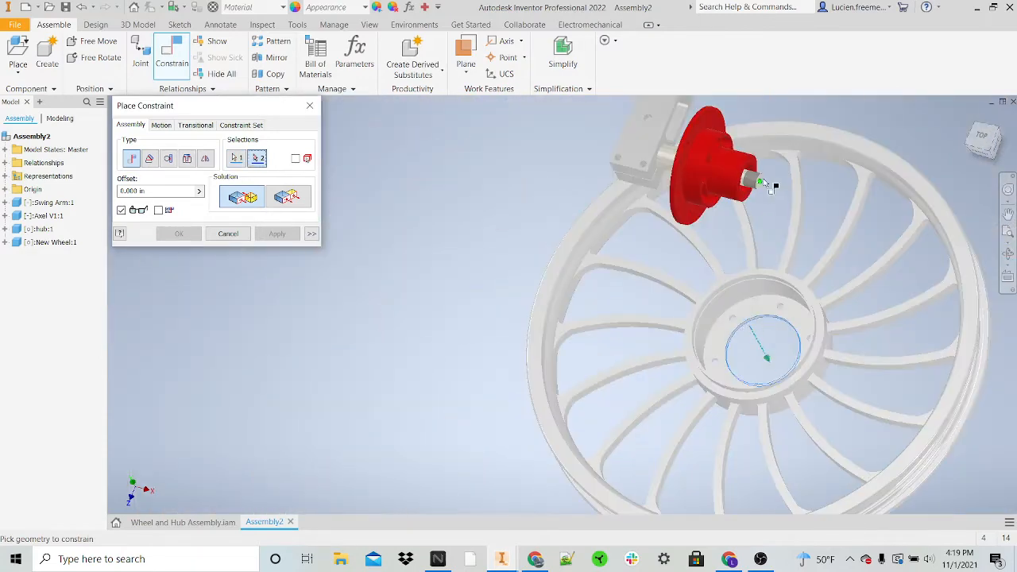
pyautogui.keyDown('shift'); pyautogui.moveTo(731, 193); pyautogui.dragTo(680, 200, button='middle'); pyautogui.keyUp('shift')
pyautogui.scroll(-5, 681, 200)
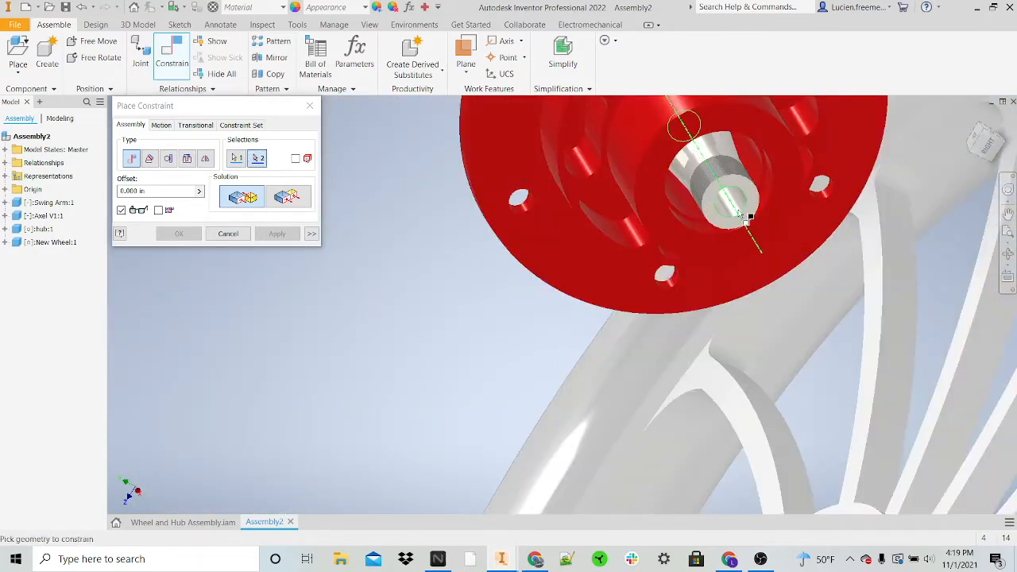
pyautogui.scroll(6, 743, 214)
pyautogui.click(737, 209)
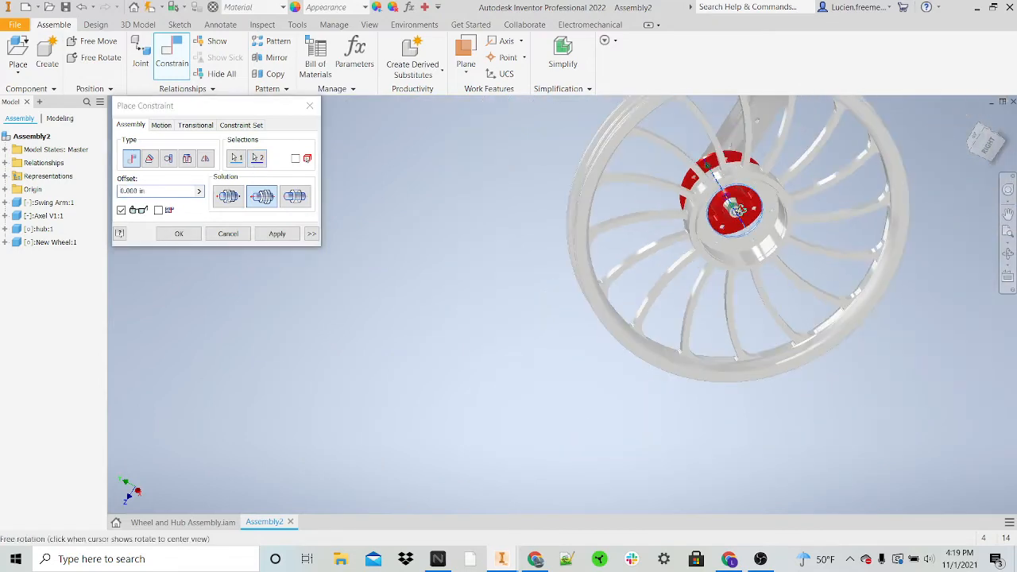
pyautogui.moveTo(737, 210)
pyautogui.keyDown('shift'); pyautogui.mouseDown(button='middle')
pyautogui.moveTo(813, 186)
pyautogui.moveTo(915, 181)
pyautogui.moveTo(752, 167)
pyautogui.moveTo(719, 205)
pyautogui.mouseUp(button='middle'); pyautogui.keyUp('shift')
pyautogui.click(271, 229)
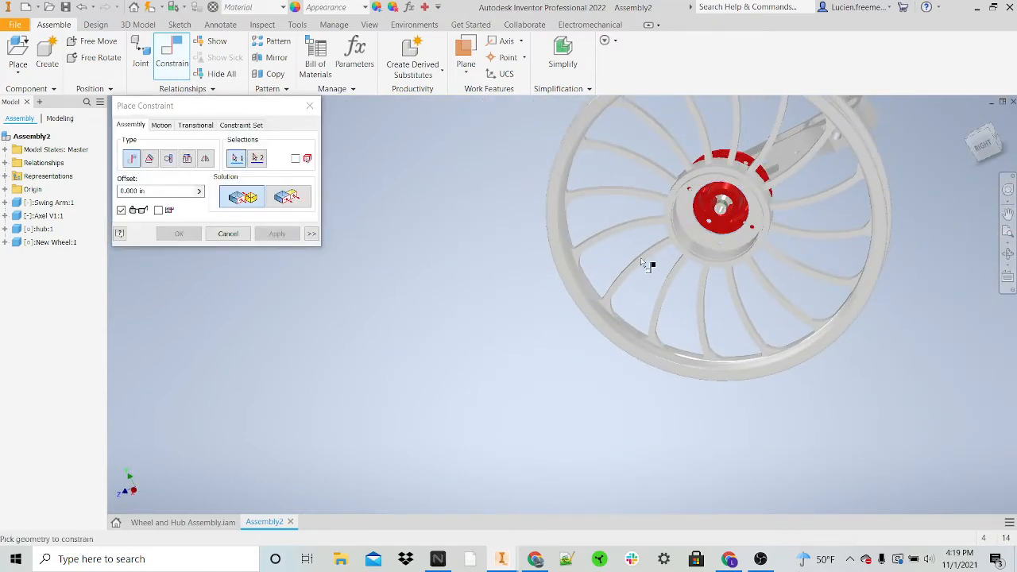
pyautogui.keyDown('shift'); pyautogui.moveTo(793, 241); pyautogui.dragTo(675, 236, button='middle'); pyautogui.keyUp('shift')
pyautogui.scroll(-4, 721, 188)
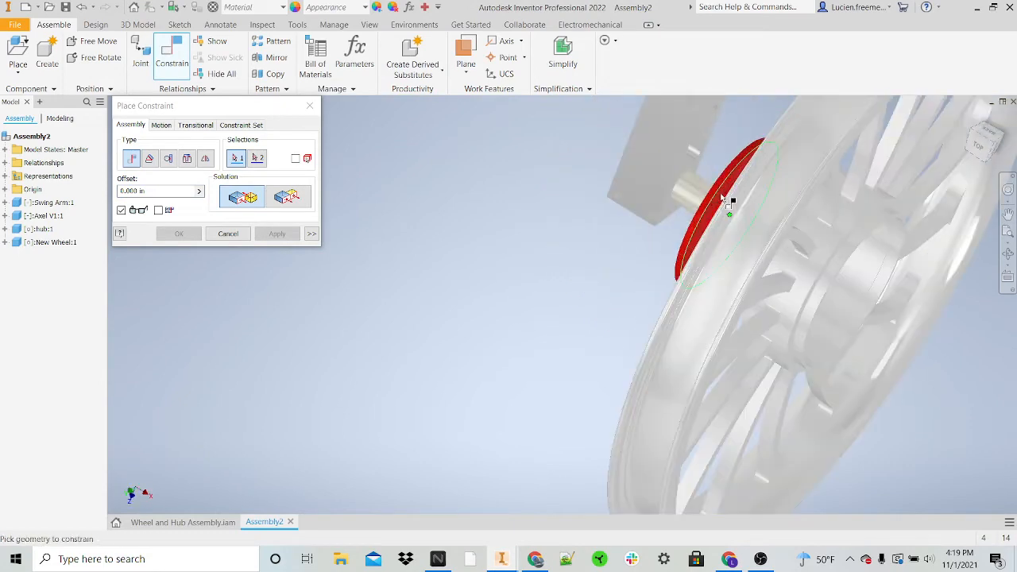
pyautogui.keyDown('shift'); pyautogui.moveTo(548, 248); pyautogui.dragTo(783, 327, button='middle'); pyautogui.keyUp('shift')
pyautogui.scroll(-3, 821, 319)
pyautogui.click(821, 318)
pyautogui.scroll(4, 823, 317)
pyautogui.press('Escape')
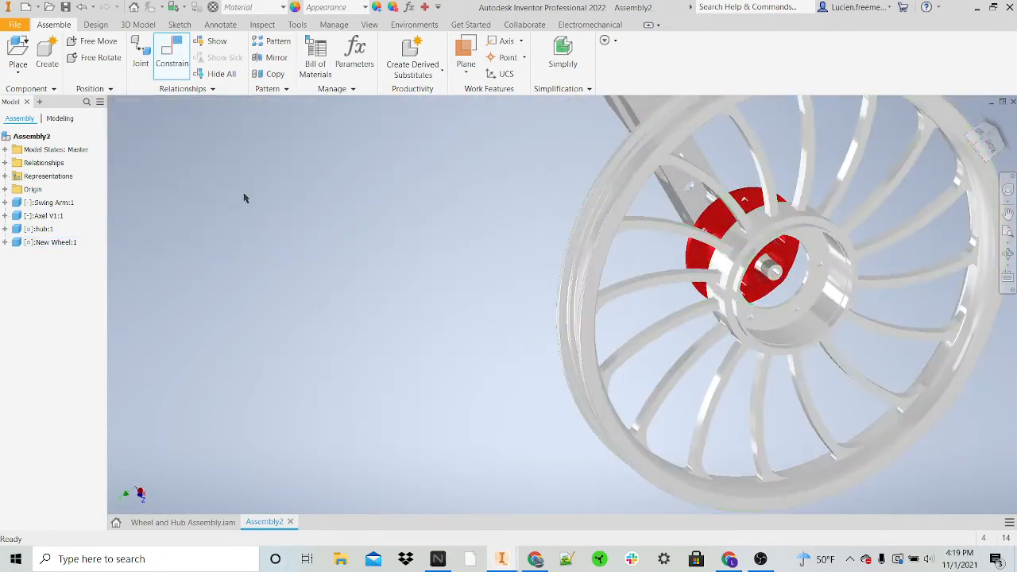
# Step: Mate the axis of a bolt hole in the wheel's center ring to a bolt hole axis in the hub's flange, with a 0.000 in offset
pyautogui.click(177, 59)
pyautogui.keyDown('shift'); pyautogui.moveTo(456, 130); pyautogui.dragTo(802, 288, button='middle'); pyautogui.keyUp('shift')
pyautogui.scroll(-5, 791, 310)
pyautogui.scroll(-2, 790, 309)
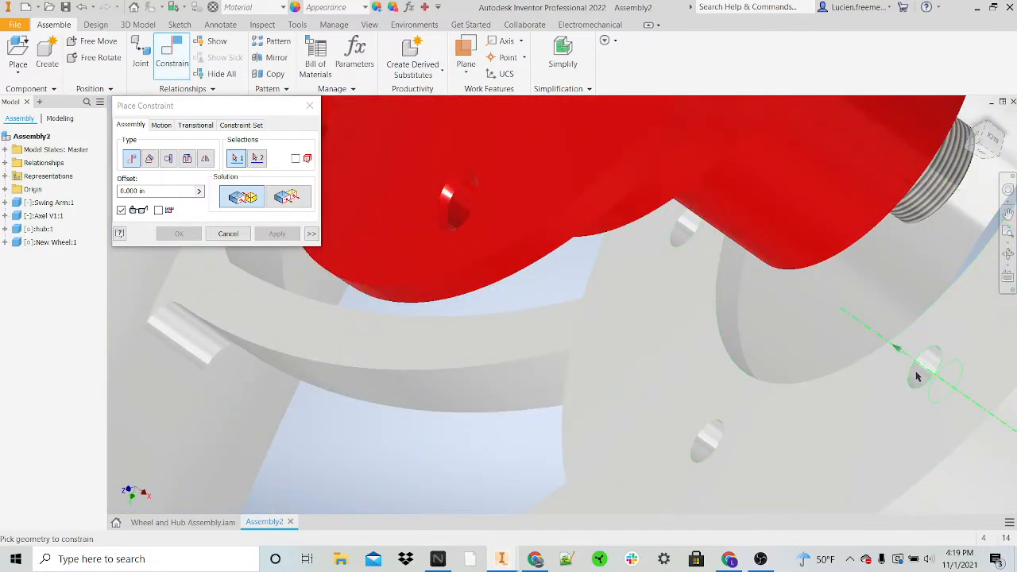
pyautogui.click(917, 376)
pyautogui.scroll(7, 919, 376)
pyautogui.keyDown('shift'); pyautogui.moveTo(926, 374); pyautogui.dragTo(818, 305, button='middle'); pyautogui.keyUp('shift')
pyautogui.scroll(-5, 896, 322)
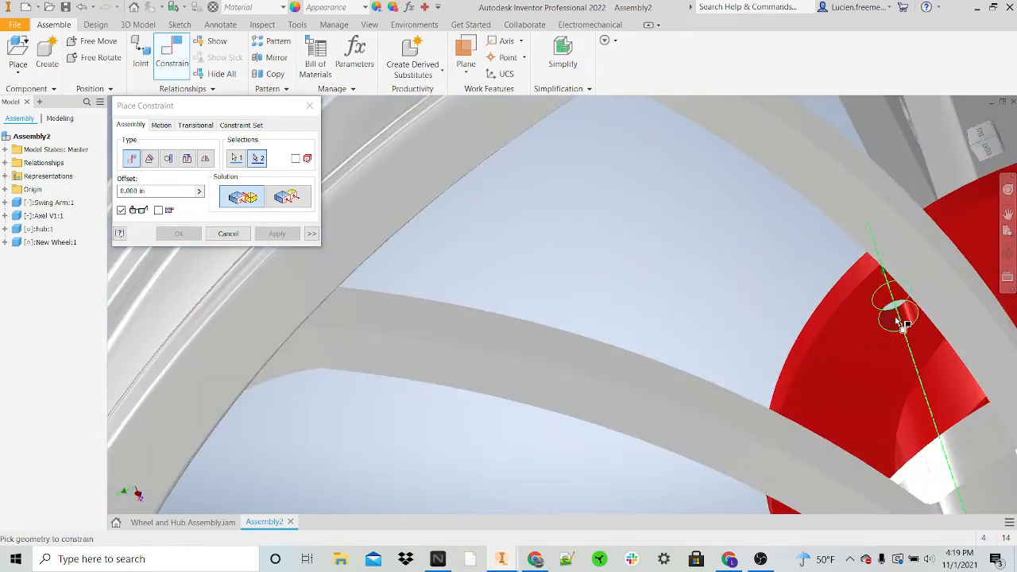
pyautogui.click(898, 322)
pyautogui.scroll(5, 898, 322)
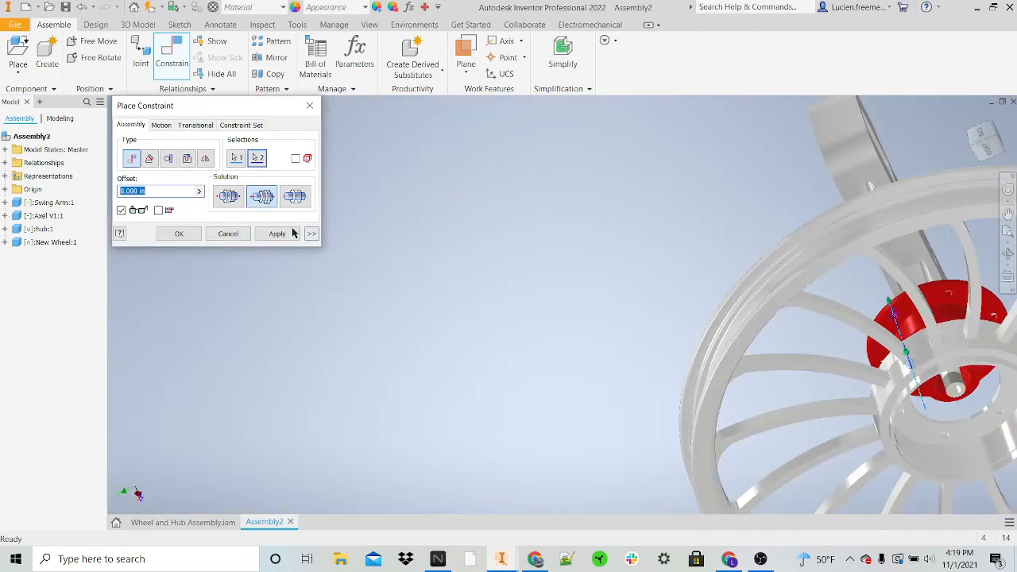
pyautogui.click(294, 232)
pyautogui.keyDown('shift'); pyautogui.moveTo(726, 321); pyautogui.dragTo(686, 264, button='middle'); pyautogui.keyUp('shift')
pyautogui.scroll(-3, 829, 311)
pyautogui.keyDown('shift'); pyautogui.moveTo(830, 310); pyautogui.dragTo(672, 284, button='middle'); pyautogui.keyUp('shift')
pyautogui.scroll(-3, 802, 324)
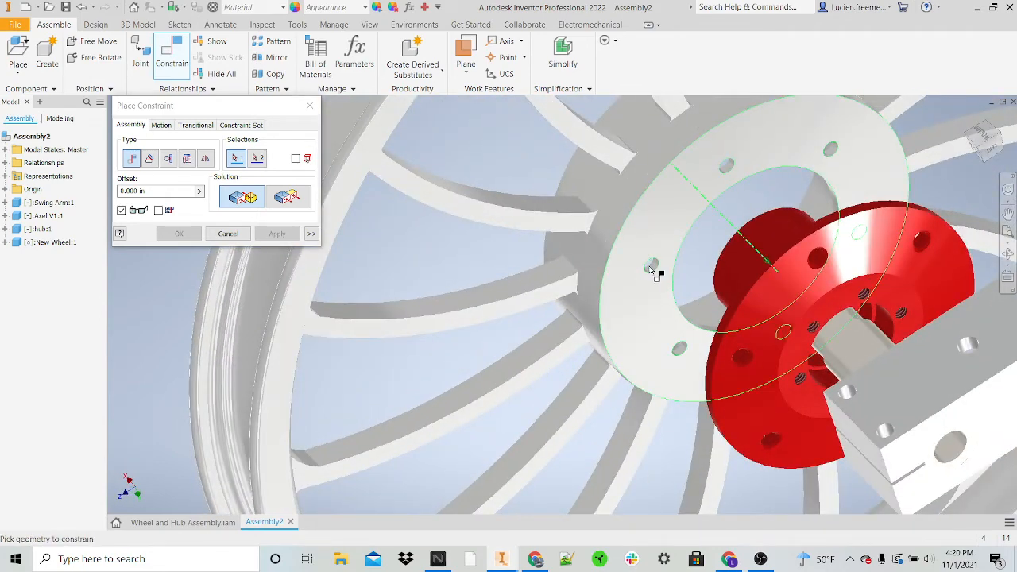
pyautogui.click(650, 267)
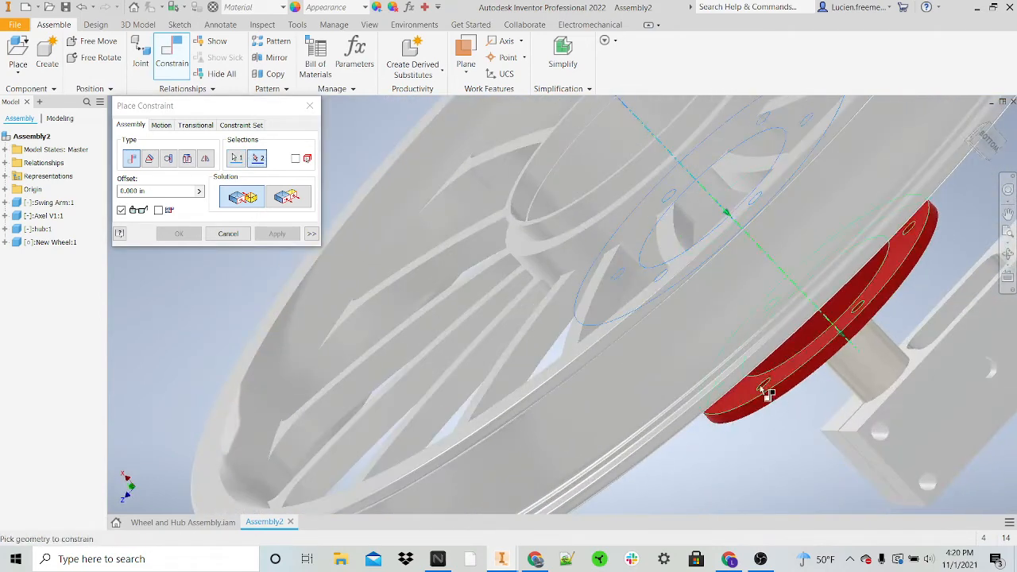
pyautogui.click(310, 106)
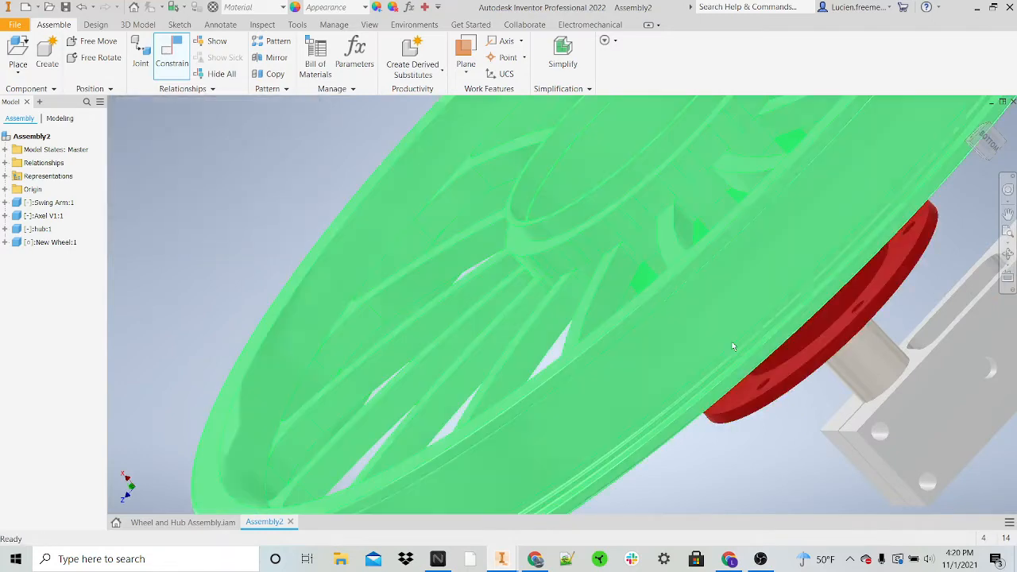
# Step: Try to mate the hub's flange to the wheel's center ring face with a 0.000 in offset
pyautogui.press('c')
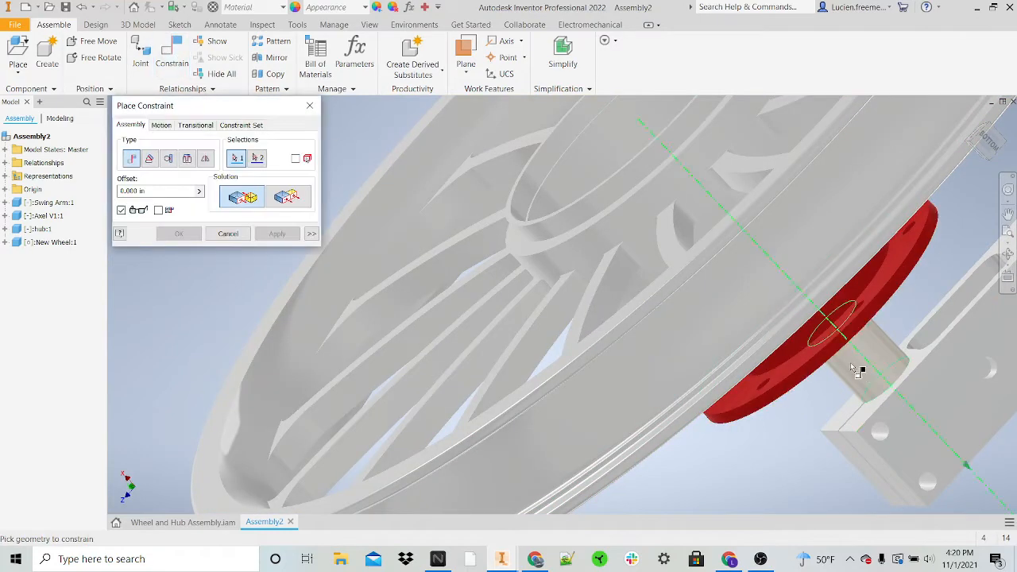
pyautogui.keyDown('shift'); pyautogui.moveTo(826, 348); pyautogui.dragTo(768, 327, button='middle'); pyautogui.keyUp('shift')
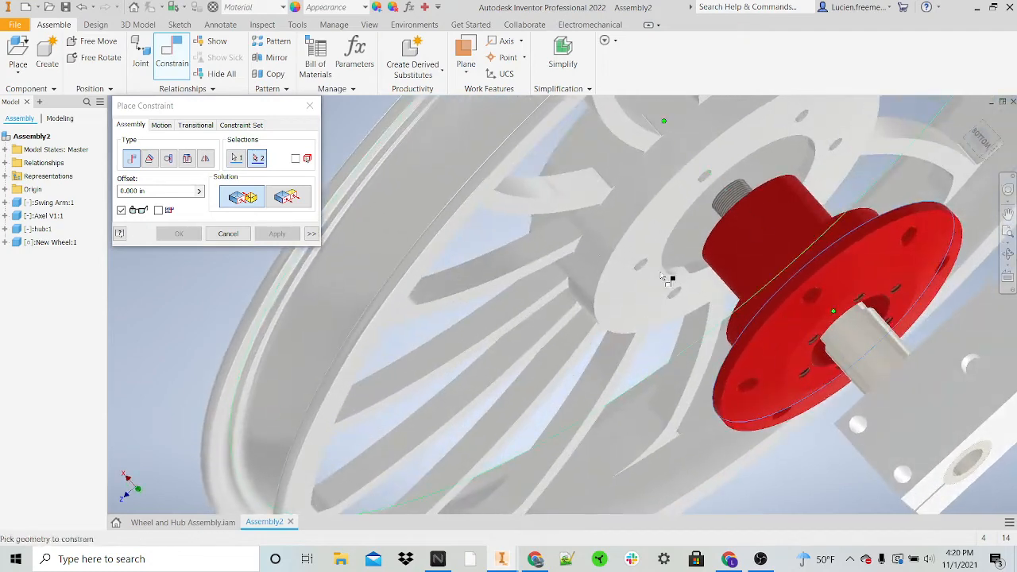
pyautogui.click(636, 246)
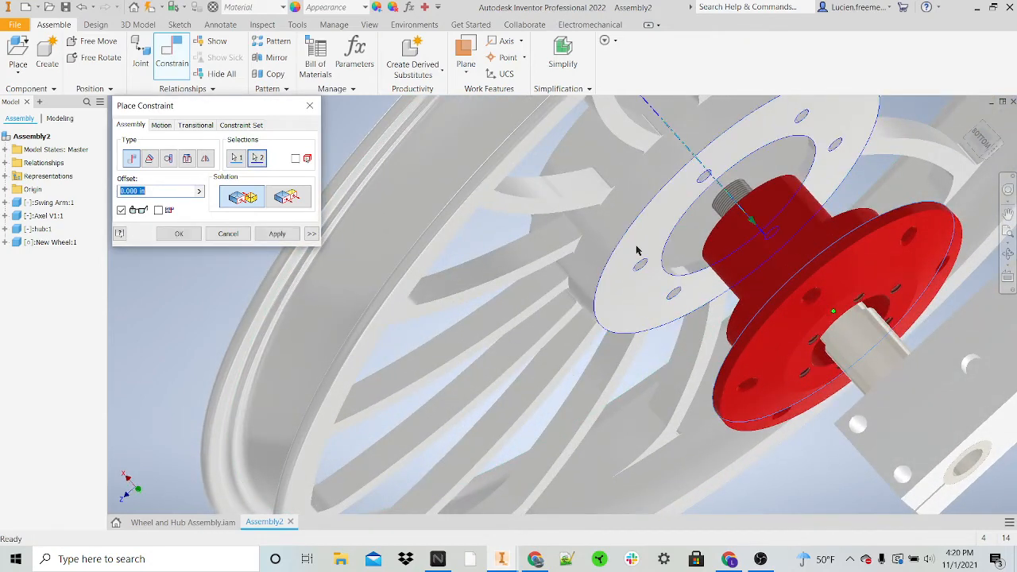
pyautogui.click(277, 234)
pyautogui.press('Escape')
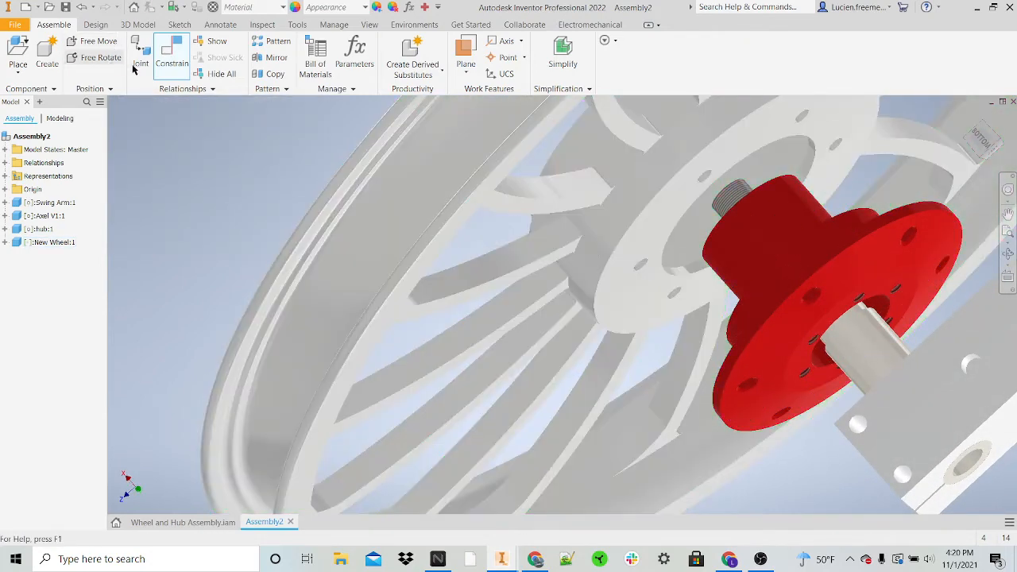
# Step: Mate the wheel's center ring face flush against the hub flange's wheel-side face with a 0.000 in offset
pyautogui.click(181, 63)
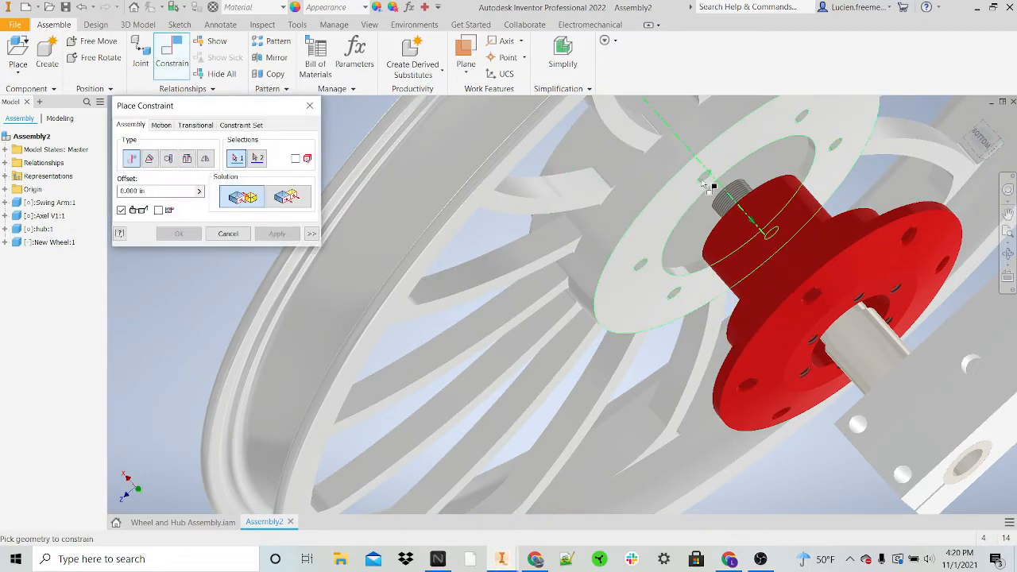
pyautogui.click(771, 239)
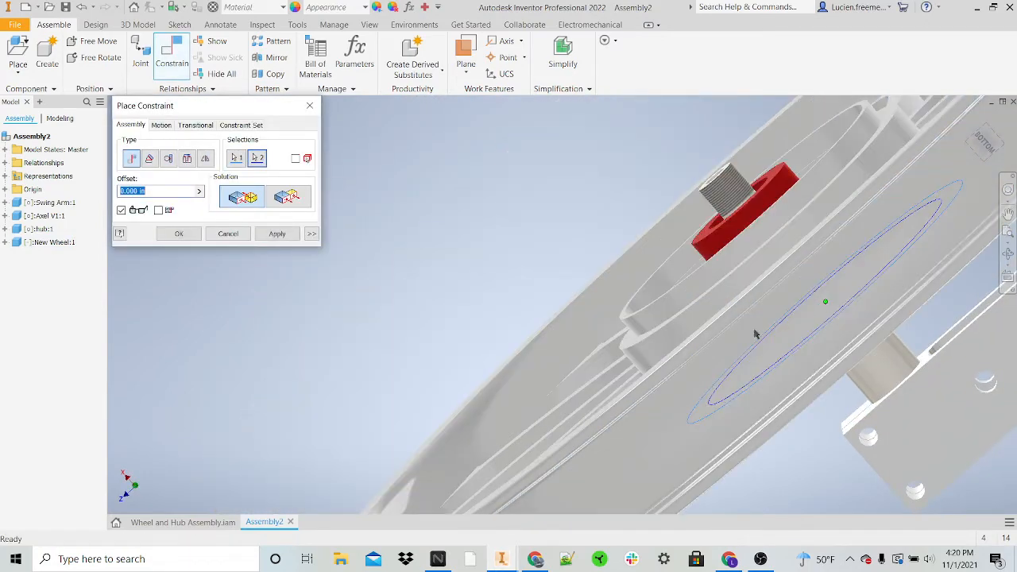
pyautogui.click(288, 233)
pyautogui.keyDown('shift'); pyautogui.moveTo(453, 273); pyautogui.dragTo(654, 235, button='middle'); pyautogui.keyUp('shift')
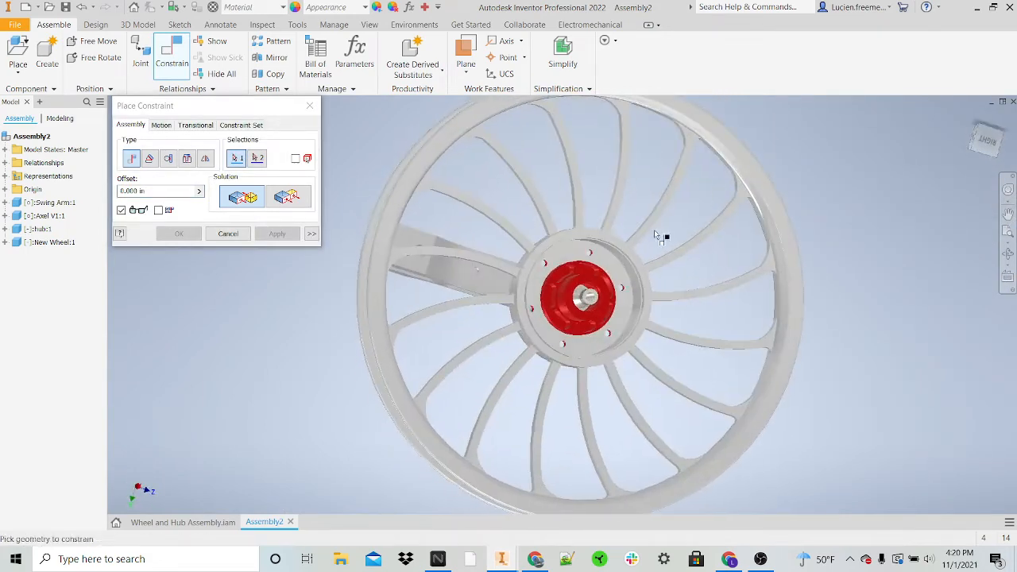
pyautogui.keyDown('shift'); pyautogui.moveTo(555, 278); pyautogui.dragTo(639, 197, button='middle'); pyautogui.keyUp('shift')
pyautogui.press('Escape')
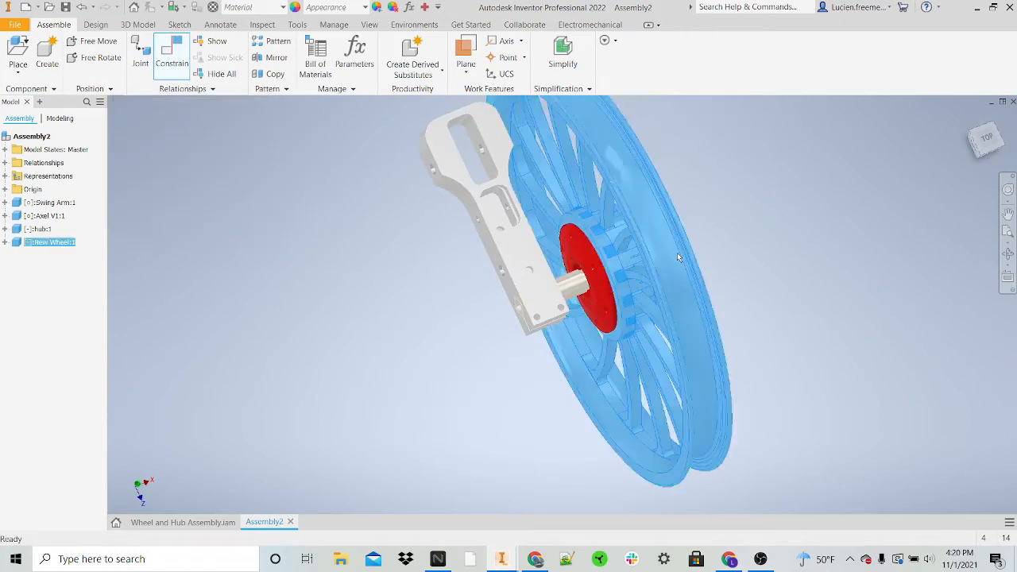
# Step: Examine the wheel's seating on the hub flange and its position beside the swing arm
pyautogui.moveTo(640, 197); pyautogui.dragTo(629, 220)
pyautogui.keyDown('shift'); pyautogui.moveTo(628, 220); pyautogui.dragTo(589, 158, button='middle'); pyautogui.keyUp('shift')
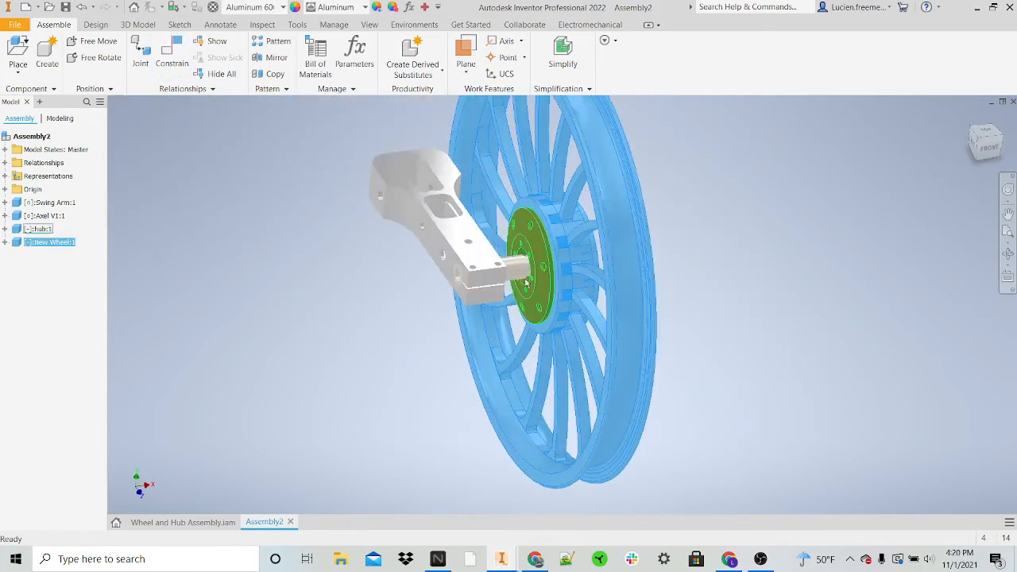
pyautogui.moveTo(526, 274); pyautogui.dragTo(583, 262)
pyautogui.keyDown('shift'); pyautogui.moveTo(584, 262); pyautogui.dragTo(324, 279, button='middle'); pyautogui.keyUp('shift')
pyautogui.click(889, 379)
pyautogui.keyDown('shift'); pyautogui.moveTo(703, 315); pyautogui.dragTo(556, 268, button='middle'); pyautogui.keyUp('shift')
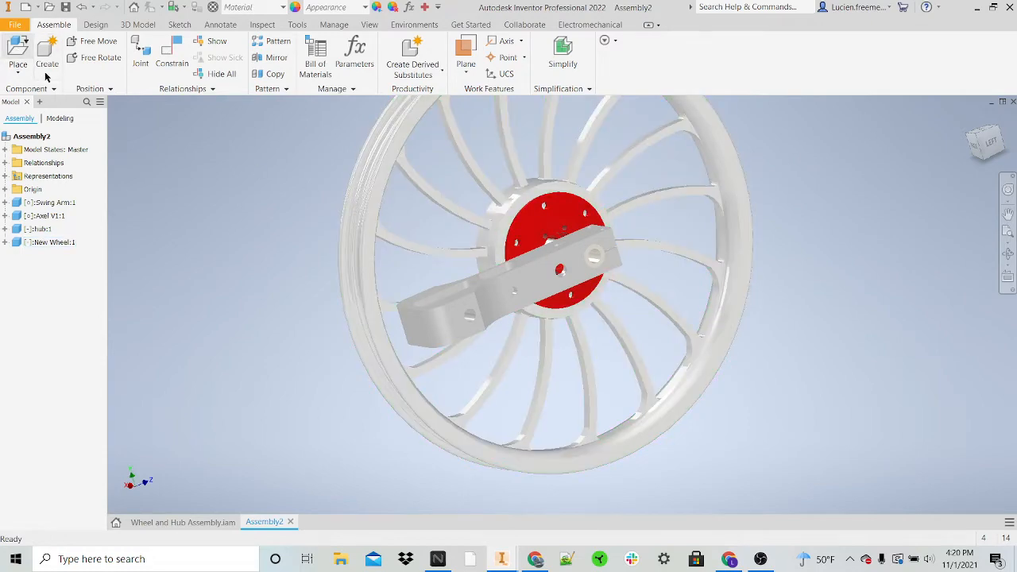
# Step: Load the Brake Disk part from the Parts folder for placement in the assembly
pyautogui.click(17, 49)
pyautogui.click(411, 279)
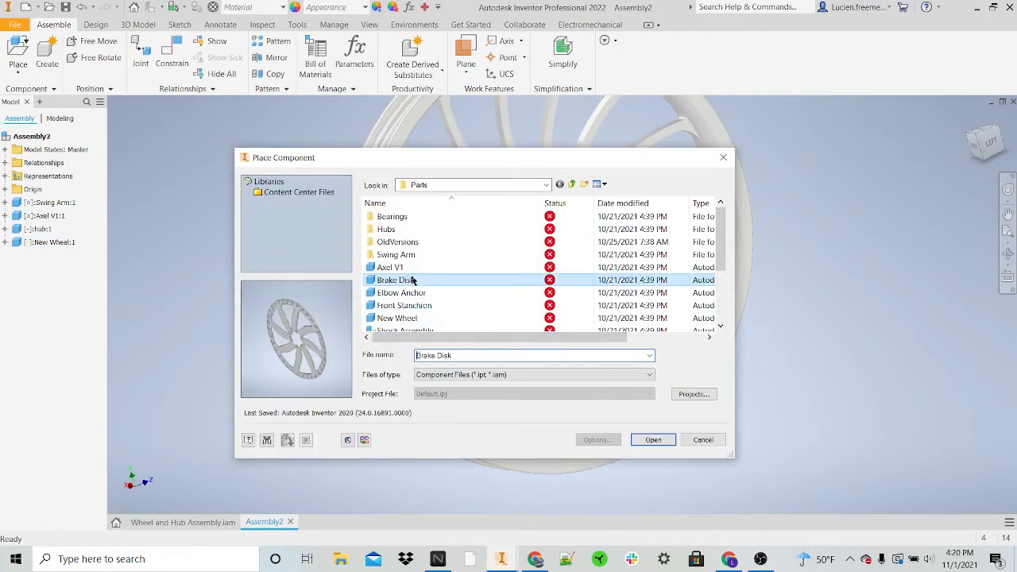
pyautogui.click(658, 439)
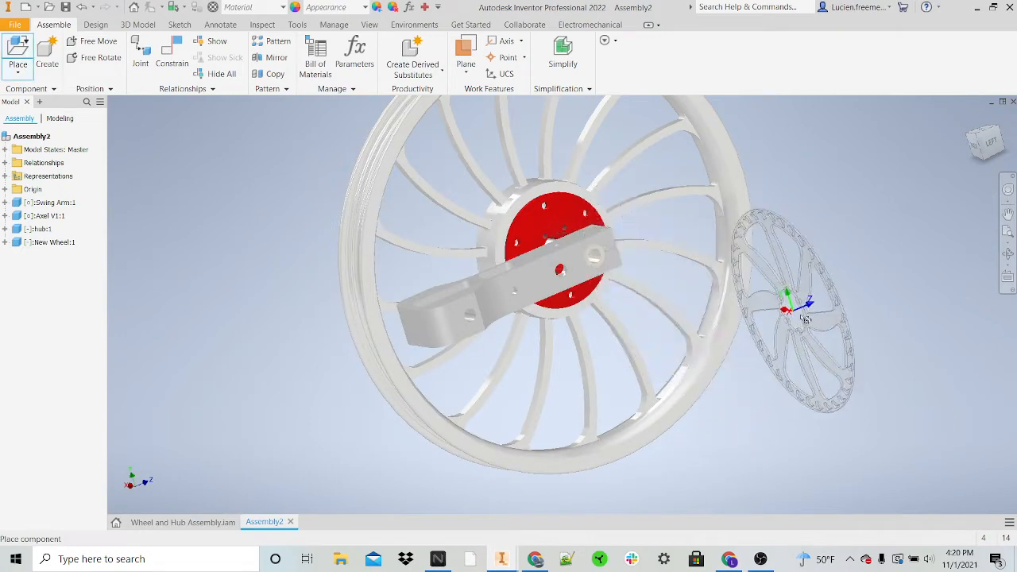
# Step: Rotate the brake disk in 90° increments about its Z, Y and X axes and place one instance beside the swing arm
pyautogui.keyDown('shift'); pyautogui.moveTo(794, 317); pyautogui.dragTo(838, 313, button='middle'); pyautogui.keyUp('shift')
pyautogui.rightClick(785, 284)
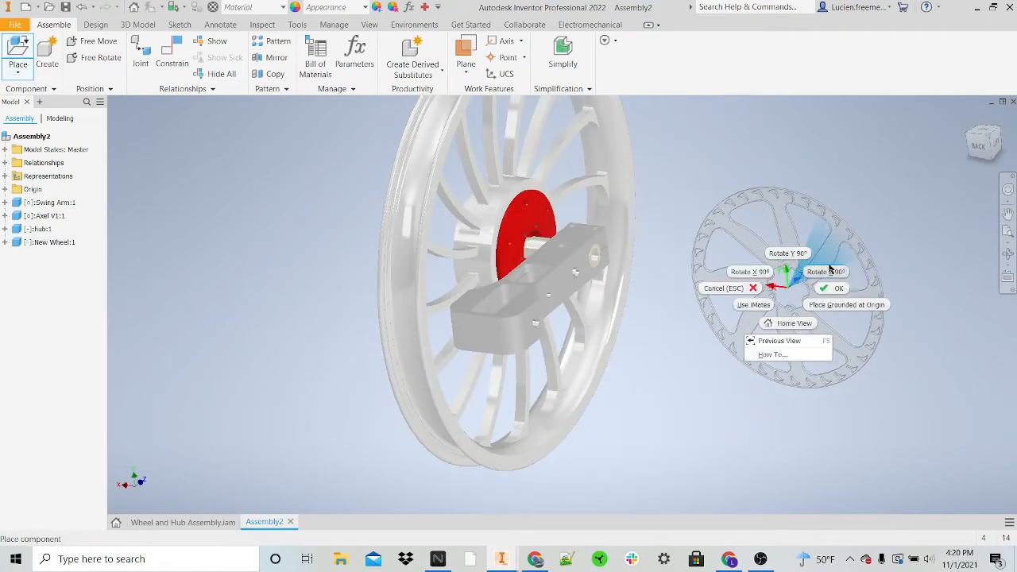
pyautogui.click(828, 271)
pyautogui.rightClick(805, 283)
pyautogui.click(803, 253)
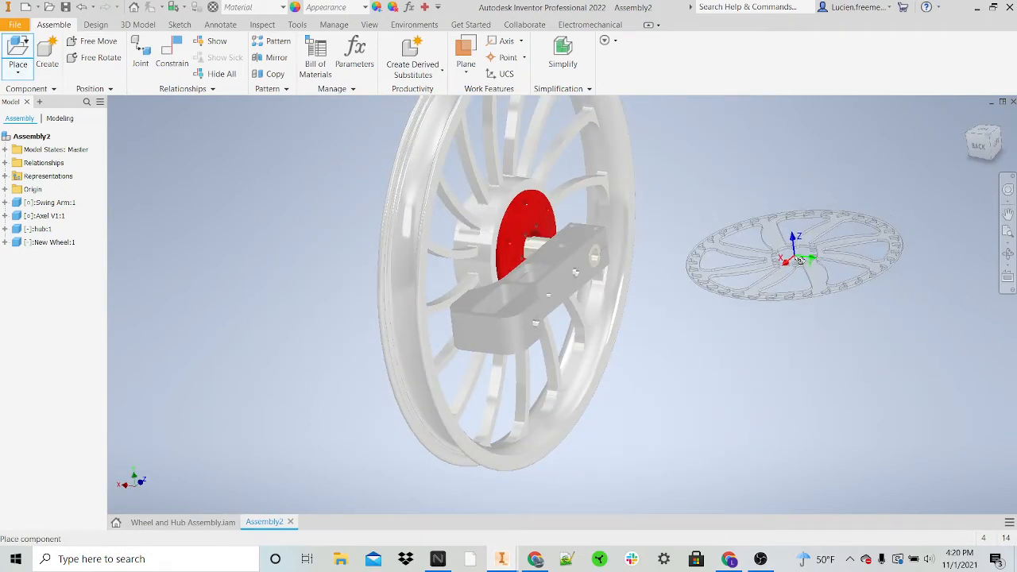
pyautogui.rightClick(795, 255)
pyautogui.click(796, 220)
pyautogui.rightClick(760, 355)
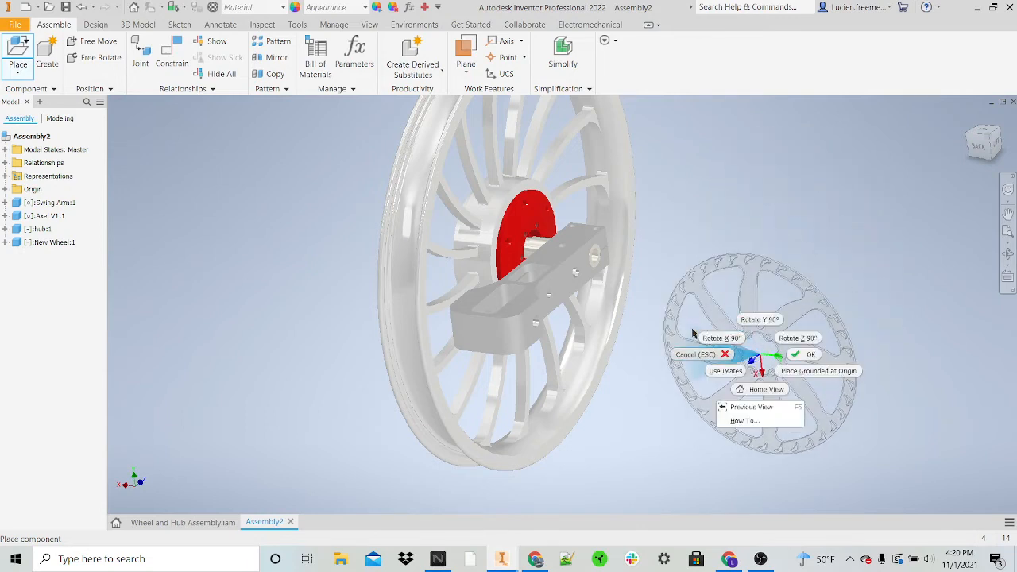
pyautogui.click(717, 325)
pyautogui.keyDown('shift'); pyautogui.moveTo(802, 365); pyautogui.dragTo(747, 316, button='middle'); pyautogui.keyUp('shift')
pyautogui.click(732, 333)
pyautogui.press('Escape')
pyautogui.scroll(-5, 841, 384)
pyautogui.scroll(5, 745, 311)
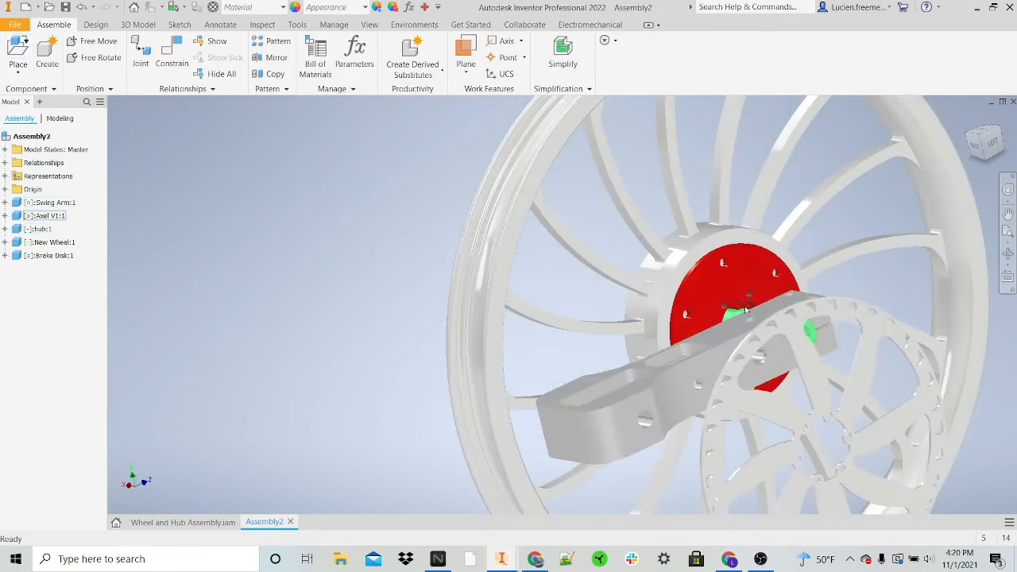
pyautogui.scroll(4, 834, 448)
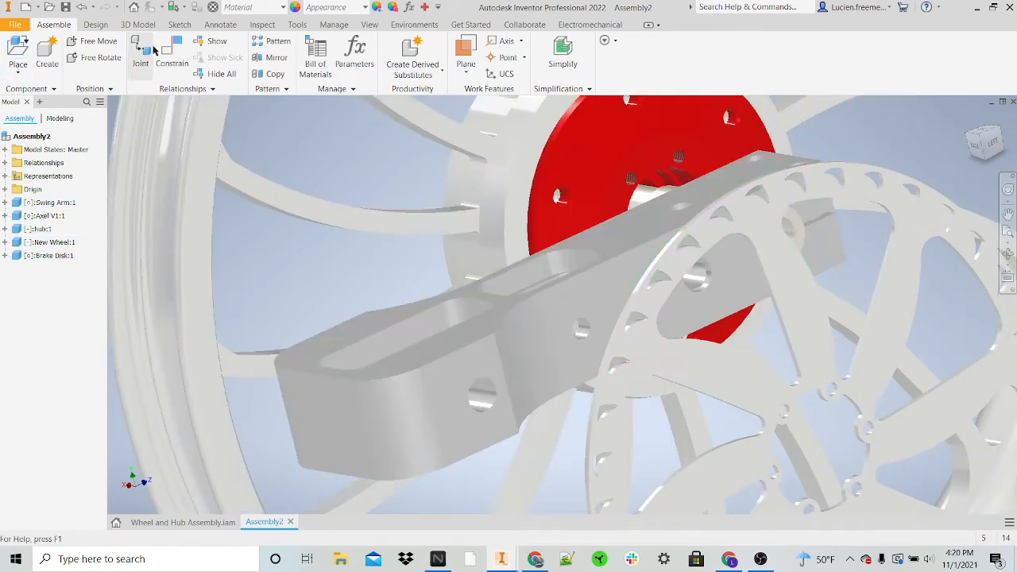
pyautogui.click(170, 54)
pyautogui.scroll(5, 798, 405)
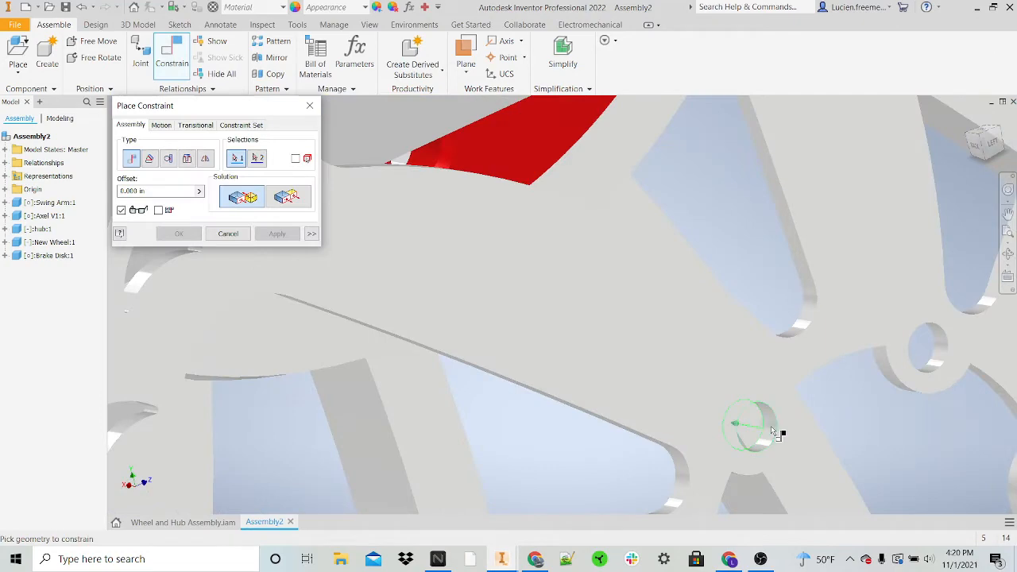
pyautogui.click(775, 432)
pyautogui.scroll(-6, 769, 431)
pyautogui.scroll(3, 645, 251)
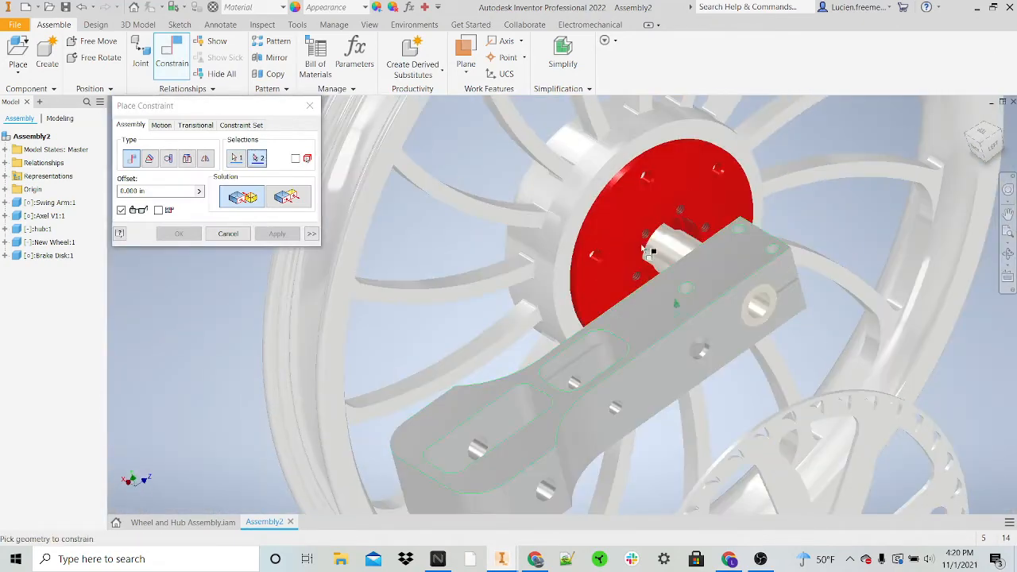
pyautogui.click(656, 187)
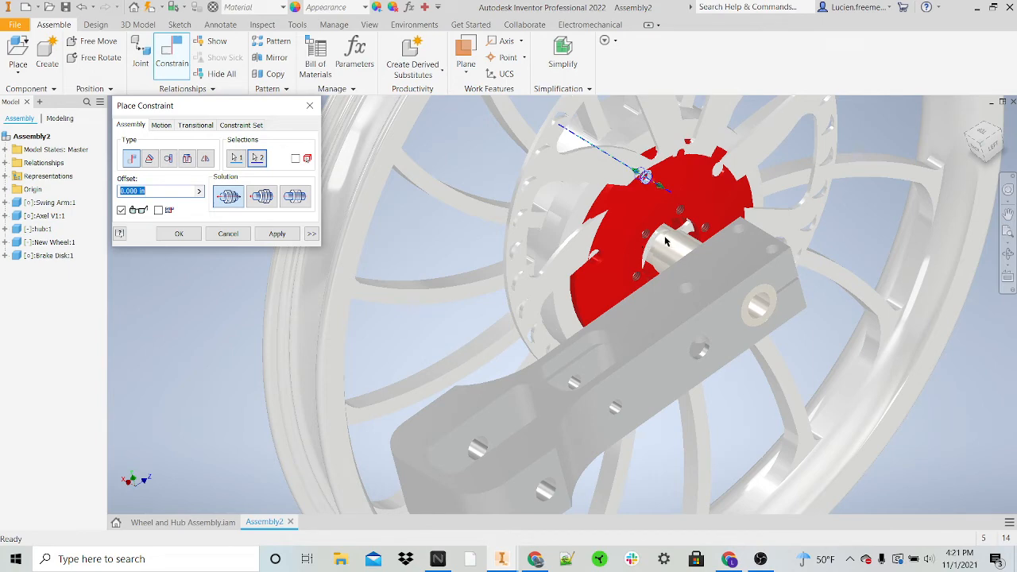
pyautogui.press('Escape')
# Step: Mate the axis of a bolt hole in the brake disk's center to an inner threaded hole in the hub, with a 0.000 in offset
pyautogui.moveTo(789, 443); pyautogui.dragTo(634, 304, button='middle')
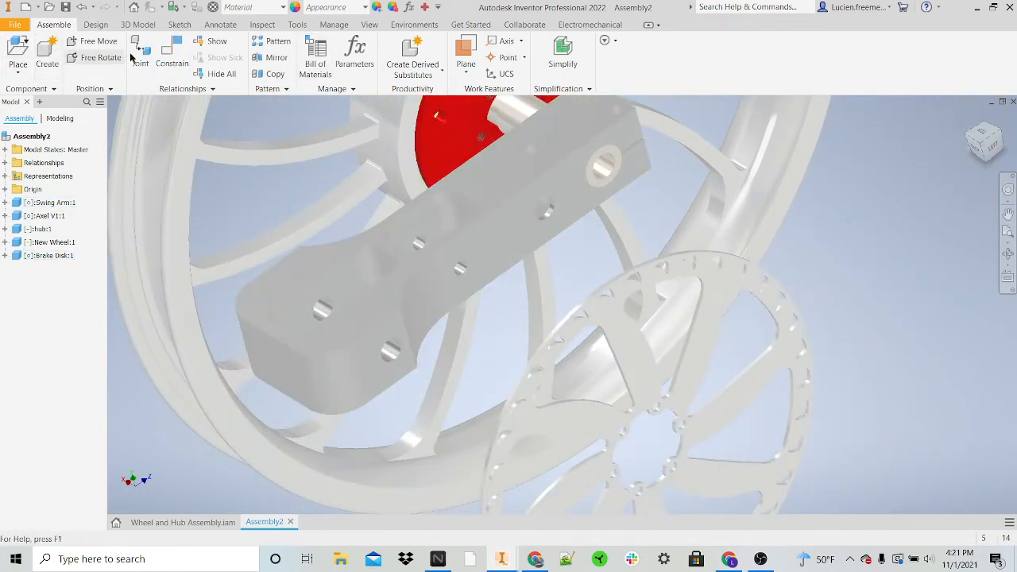
pyautogui.press('c')
pyautogui.scroll(3, 628, 441)
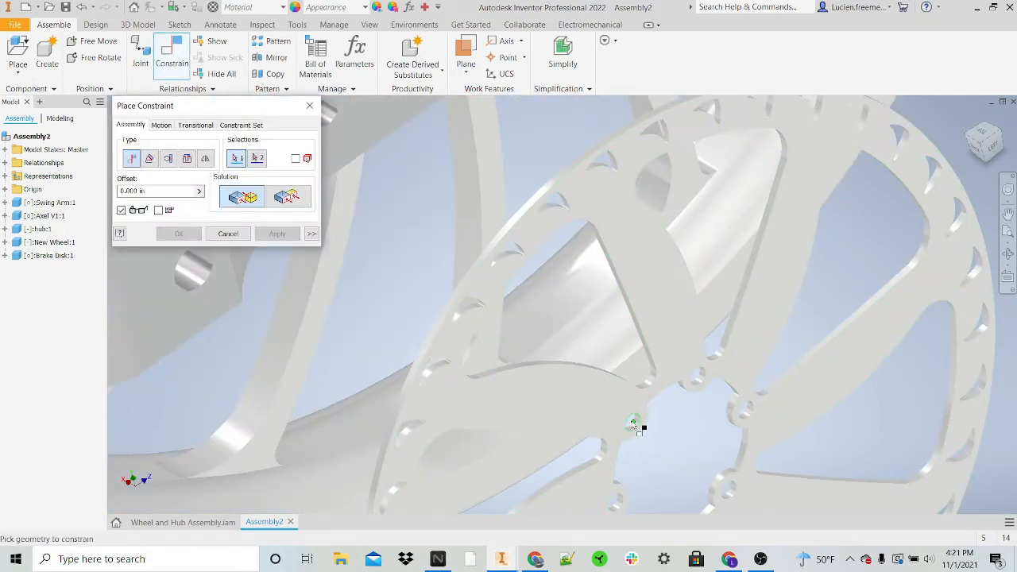
pyautogui.scroll(3, 636, 425)
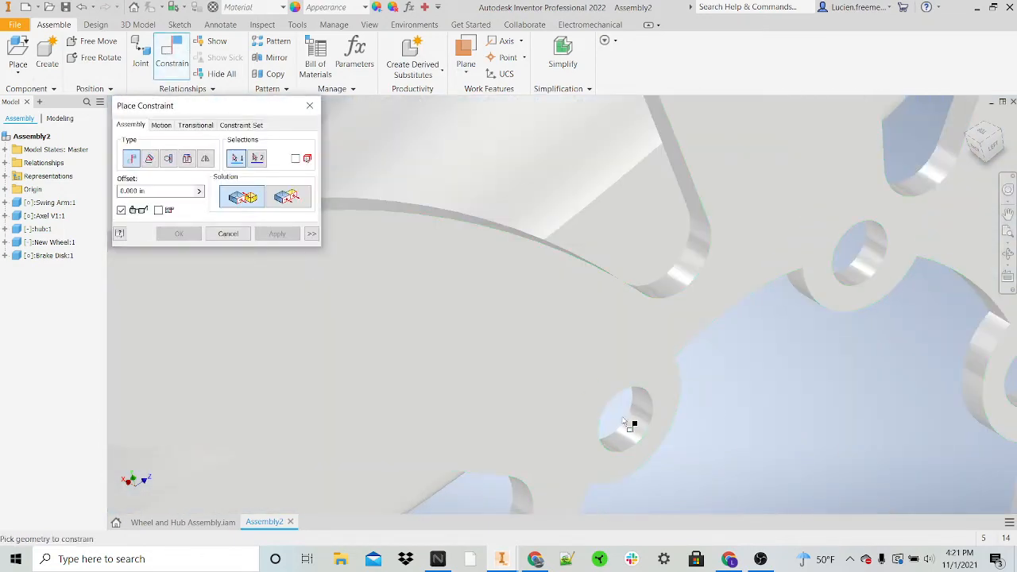
pyautogui.scroll(-5, 640, 429)
pyautogui.scroll(2, 531, 121)
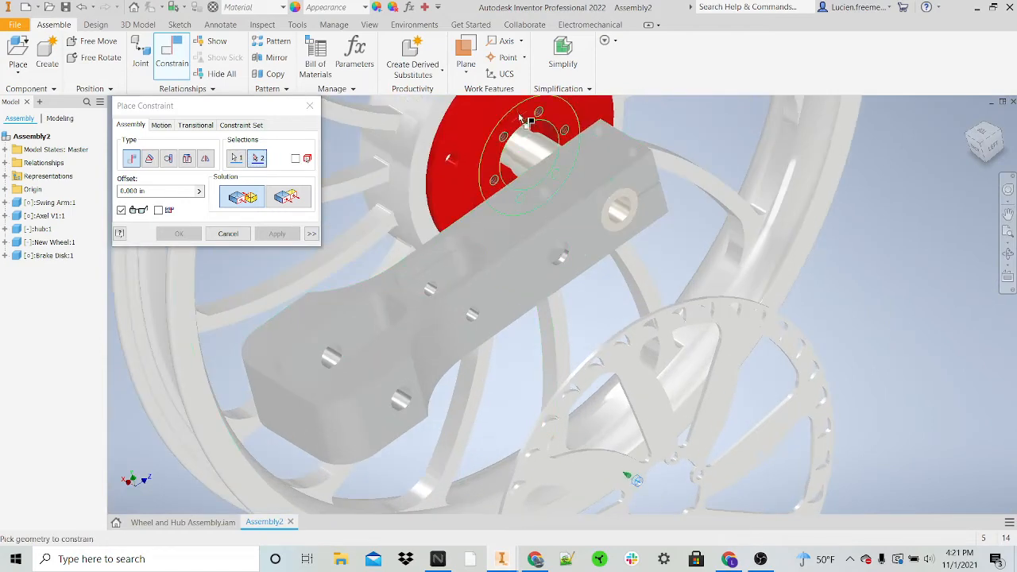
pyautogui.scroll(3, 512, 140)
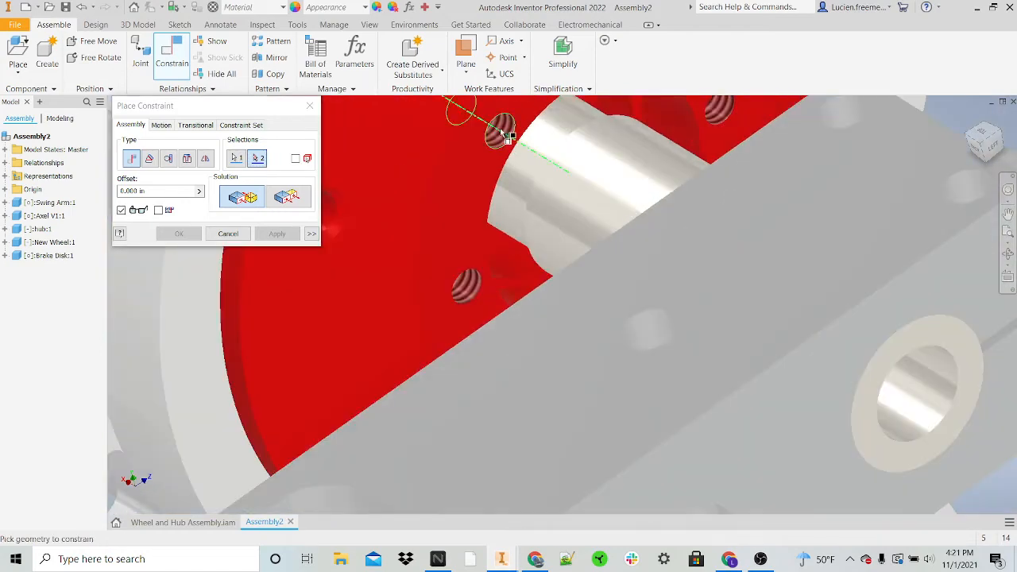
pyautogui.click(502, 135)
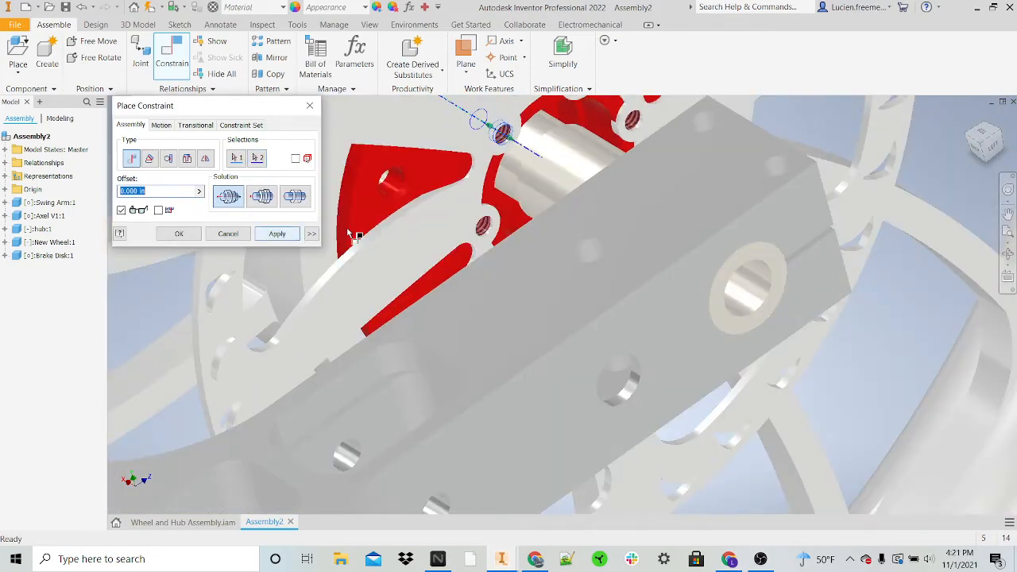
pyautogui.press('Return')
# Step: Mate a second brake disk bolt hole axis to the adjacent threaded hole in the hub, with a 0.000 in offset
pyautogui.scroll(5, 483, 228)
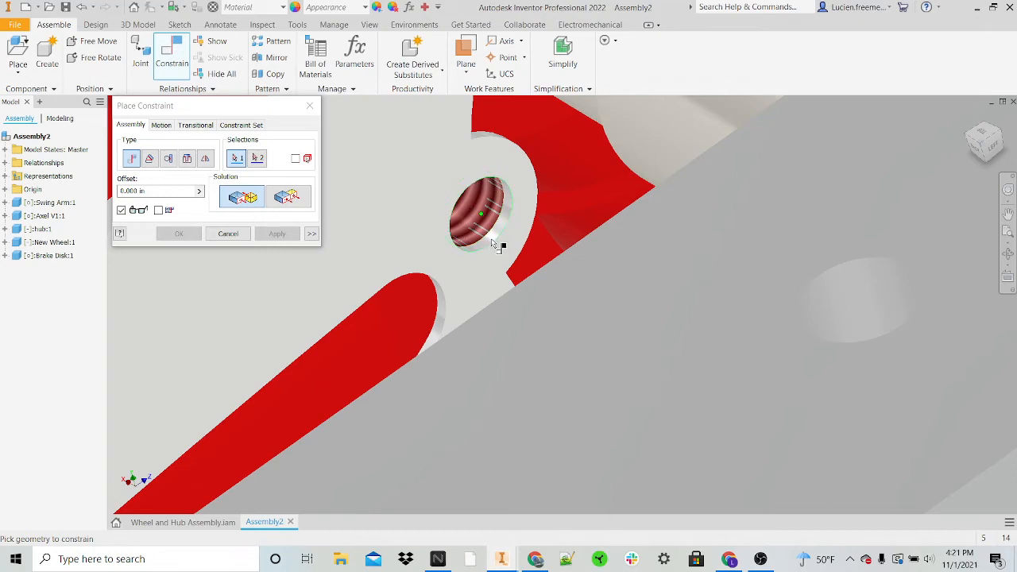
pyautogui.click(490, 229)
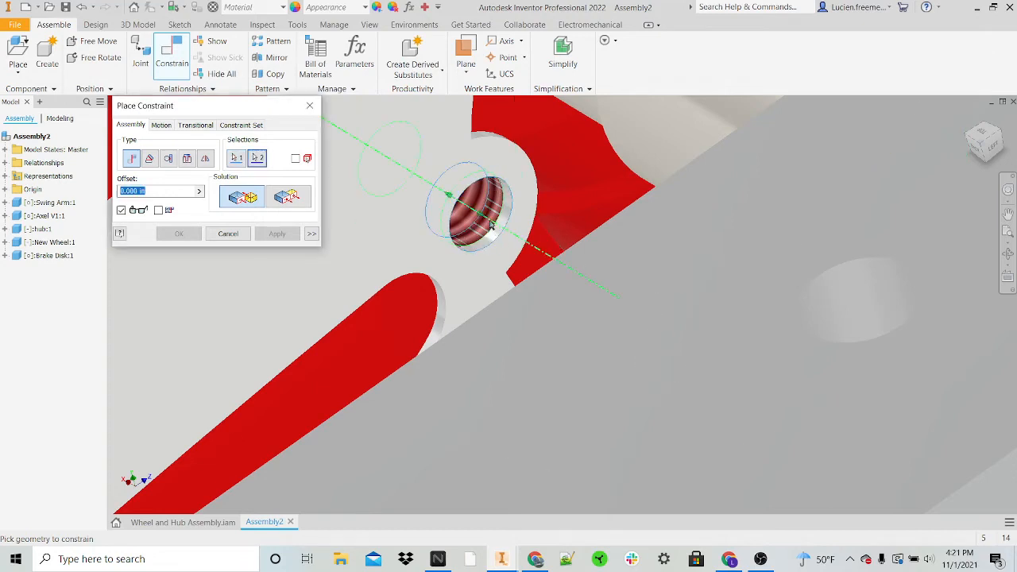
pyautogui.click(490, 226)
pyautogui.click(277, 233)
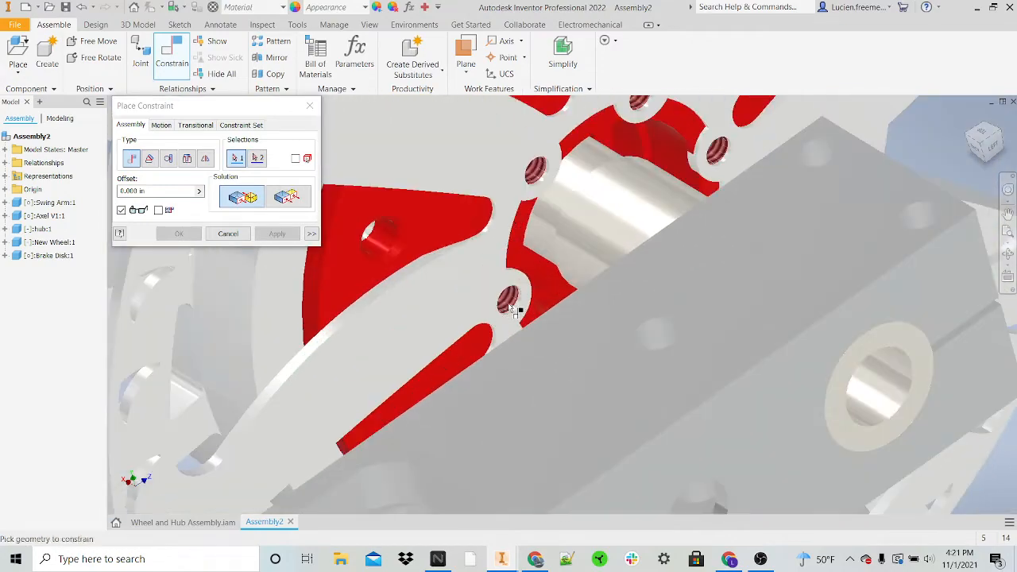
pyautogui.keyDown('shift'); pyautogui.moveTo(513, 308); pyautogui.dragTo(524, 284, button='middle'); pyautogui.keyUp('shift')
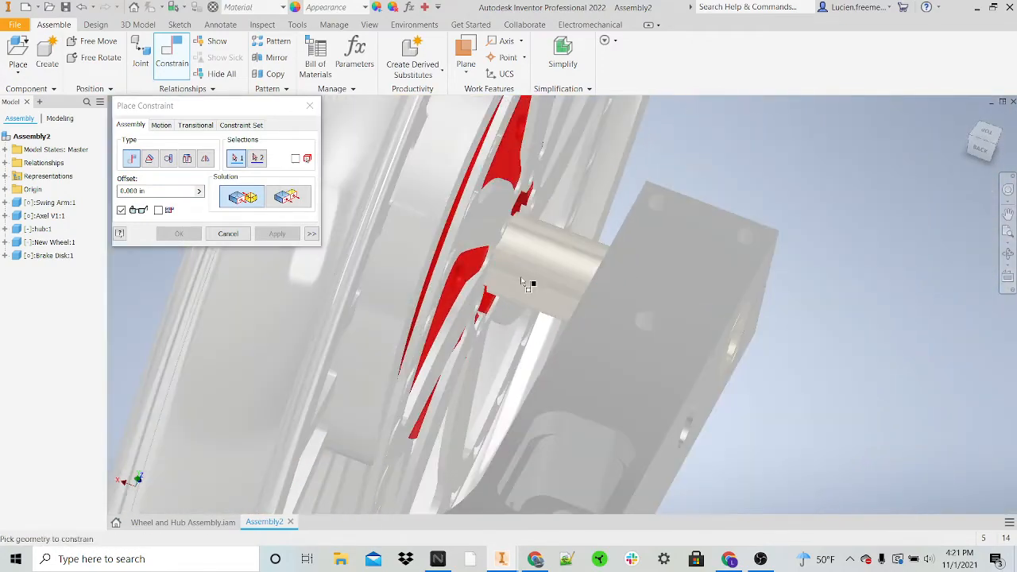
pyautogui.press('Escape')
# Step: Mate the brake disk's hub-side face against the hub's mounting face with a 0.000 in offset
pyautogui.moveTo(486, 228); pyautogui.dragTo(533, 237)
pyautogui.keyDown('shift'); pyautogui.moveTo(533, 237); pyautogui.dragTo(483, 231, button='middle'); pyautogui.keyUp('shift')
pyautogui.click(162, 60)
pyautogui.scroll(-5, 513, 203)
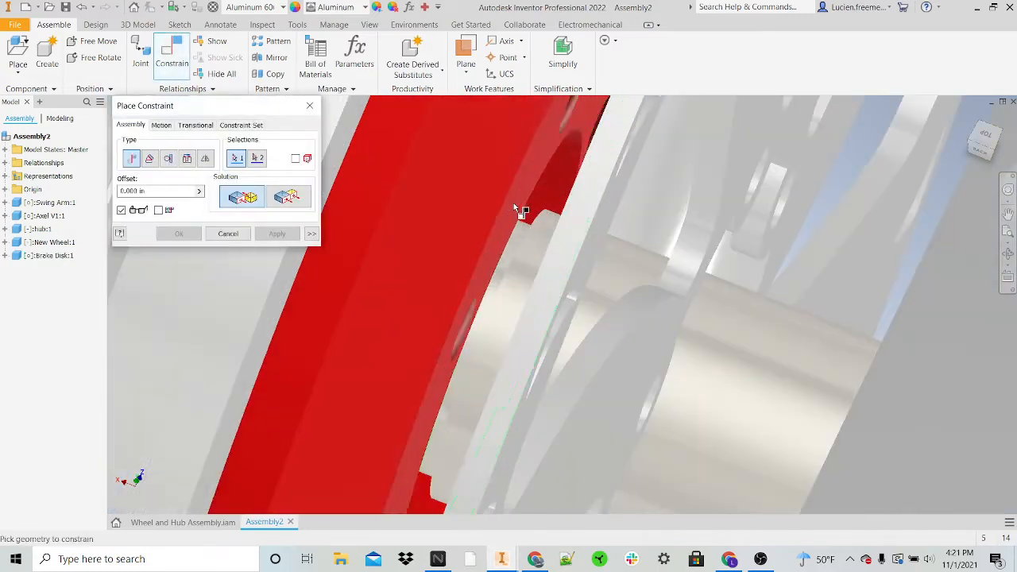
pyautogui.click(521, 208)
pyautogui.keyDown('shift'); pyautogui.moveTo(522, 209); pyautogui.dragTo(547, 209, button='middle'); pyautogui.keyUp('shift')
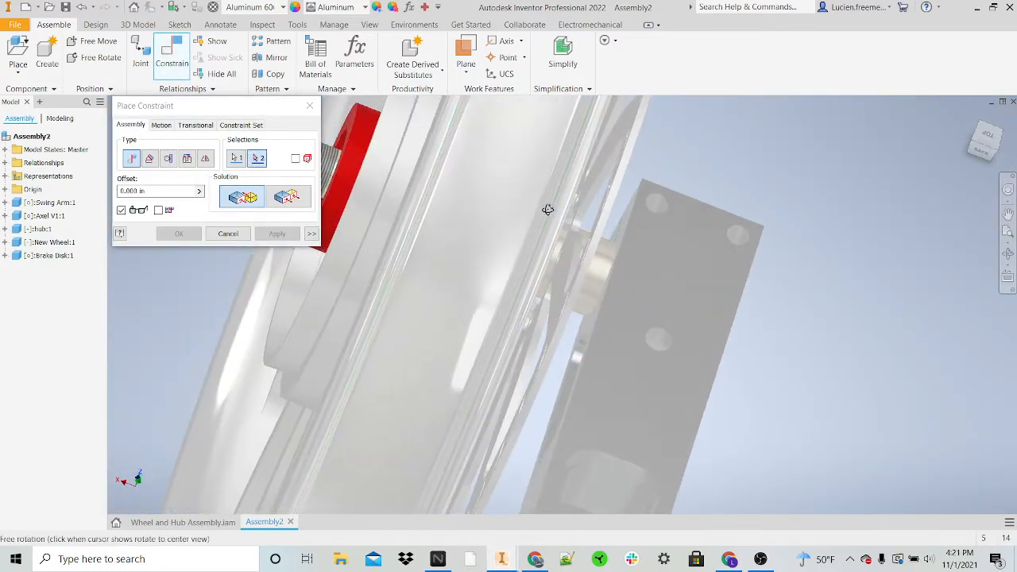
pyautogui.click(565, 275)
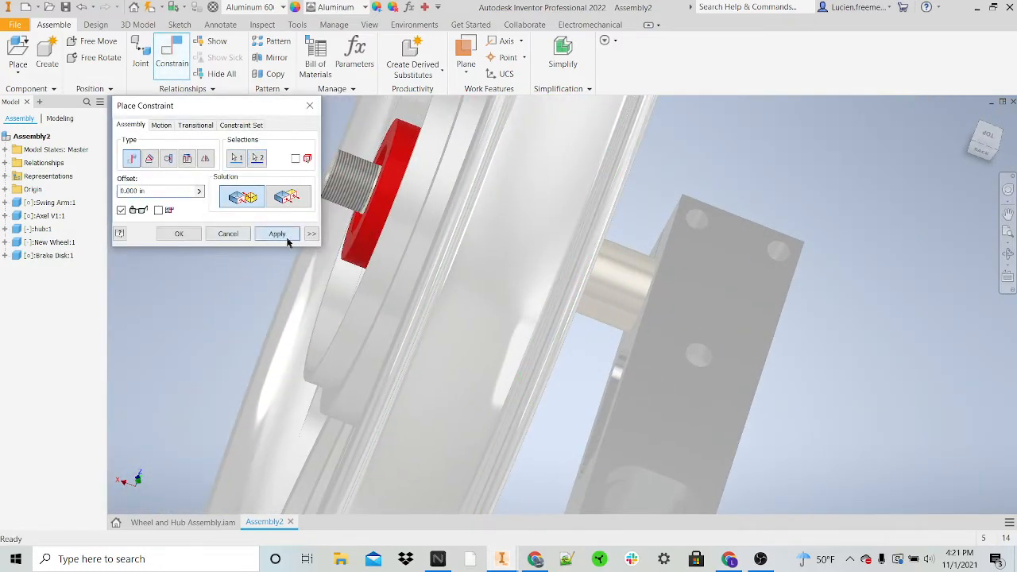
pyautogui.click(286, 238)
pyautogui.scroll(5, 657, 300)
pyautogui.keyDown('shift'); pyautogui.moveTo(656, 300); pyautogui.dragTo(590, 273, button='middle'); pyautogui.keyUp('shift')
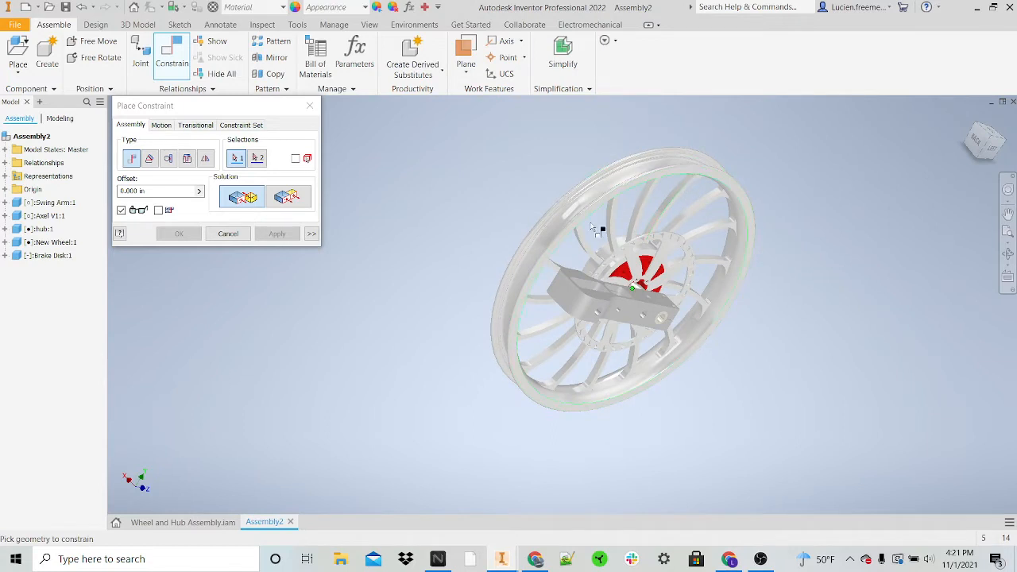
pyautogui.keyDown('shift'); pyautogui.moveTo(741, 225); pyautogui.dragTo(603, 252, button='middle'); pyautogui.keyUp('shift')
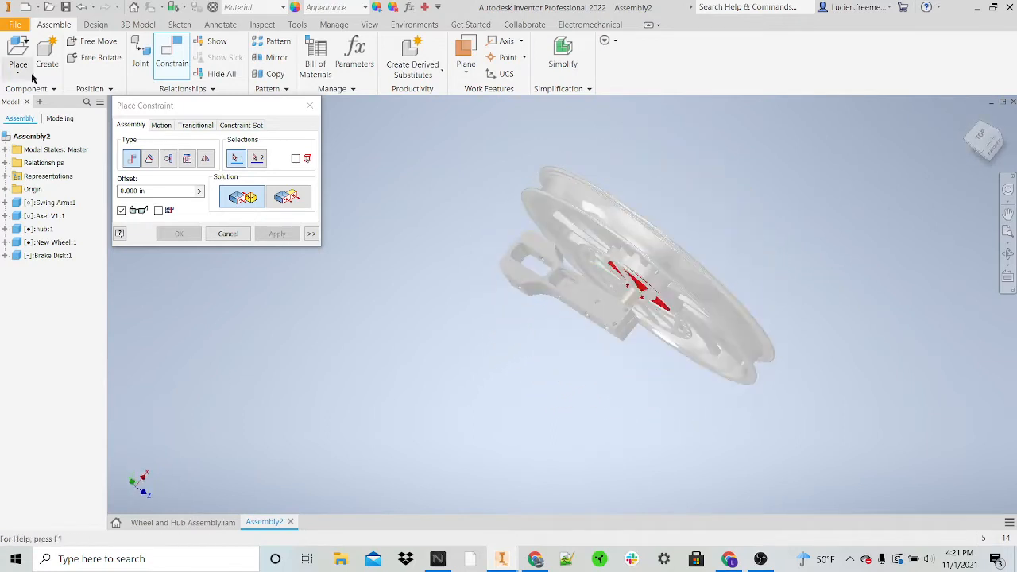
pyautogui.press('Escape')
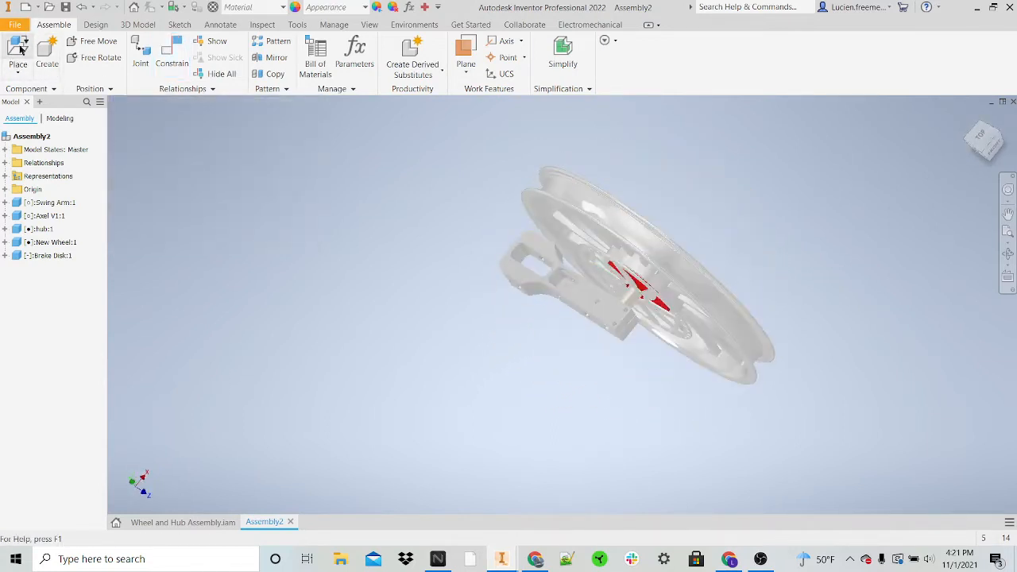
# Step: Insert the Elbow Anchor part, rotated 90° about Z, beside the open end of the swing arm
pyautogui.press('p')
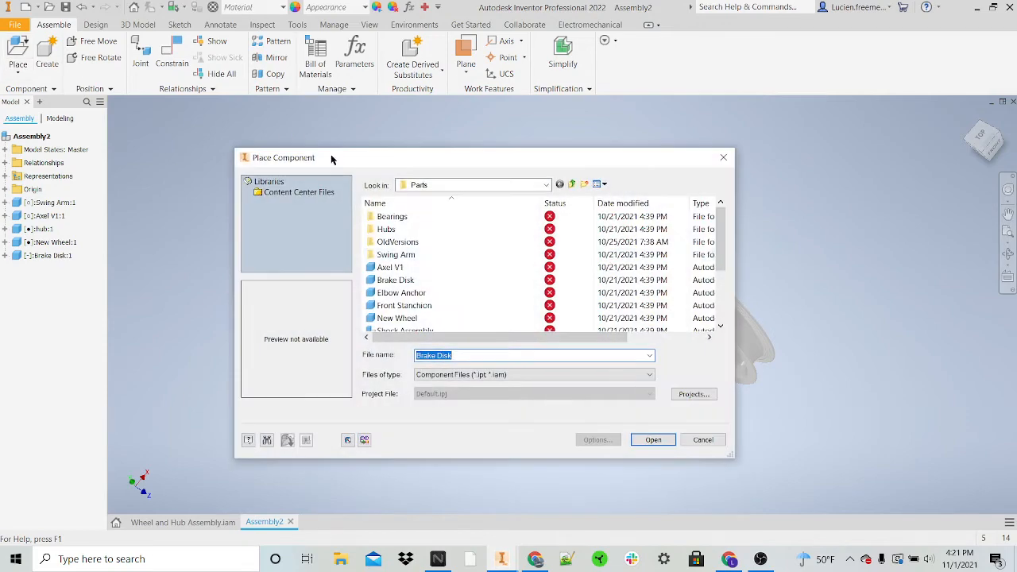
pyautogui.click(423, 293)
pyautogui.click(422, 279)
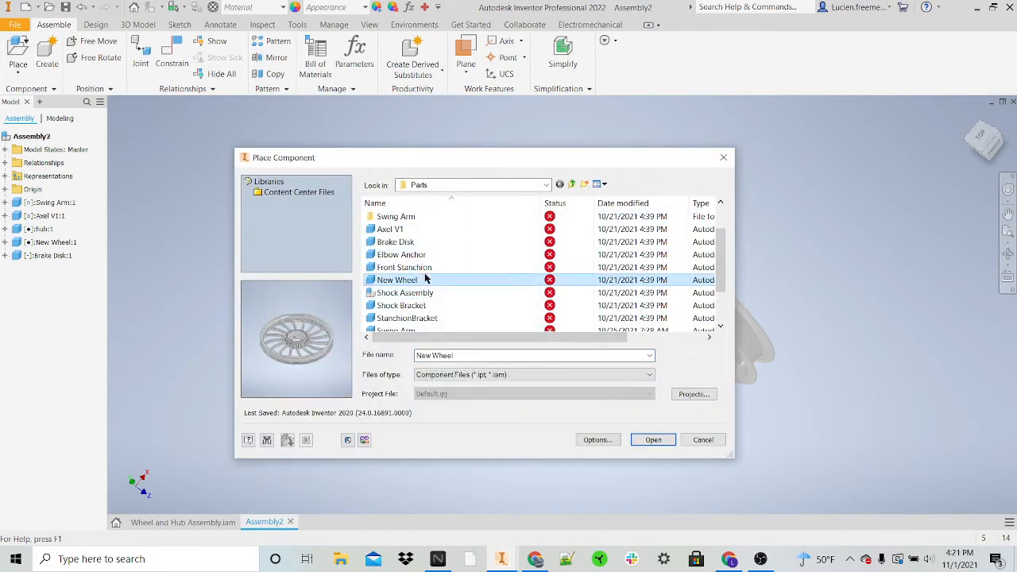
pyautogui.click(425, 267)
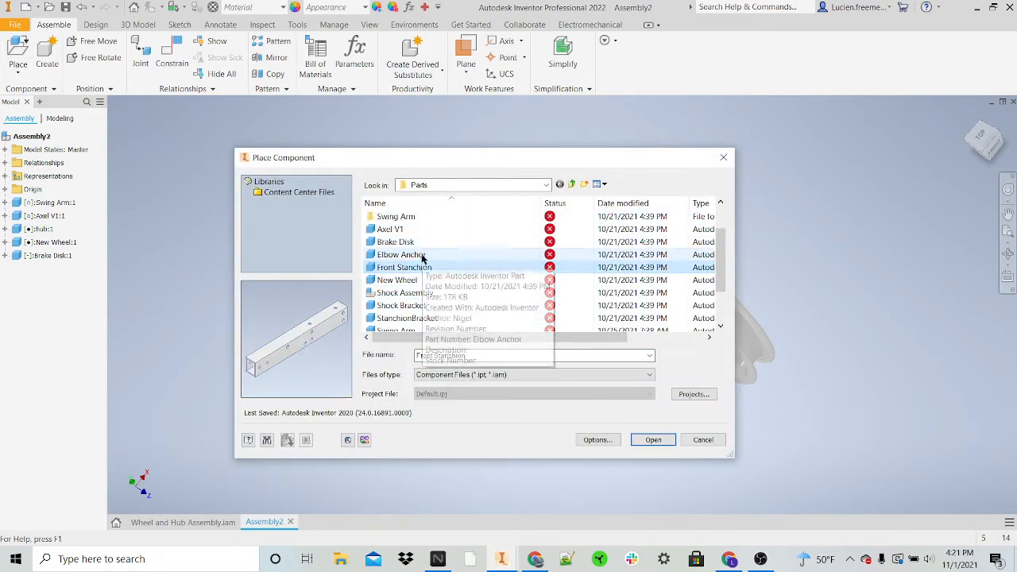
pyautogui.click(427, 254)
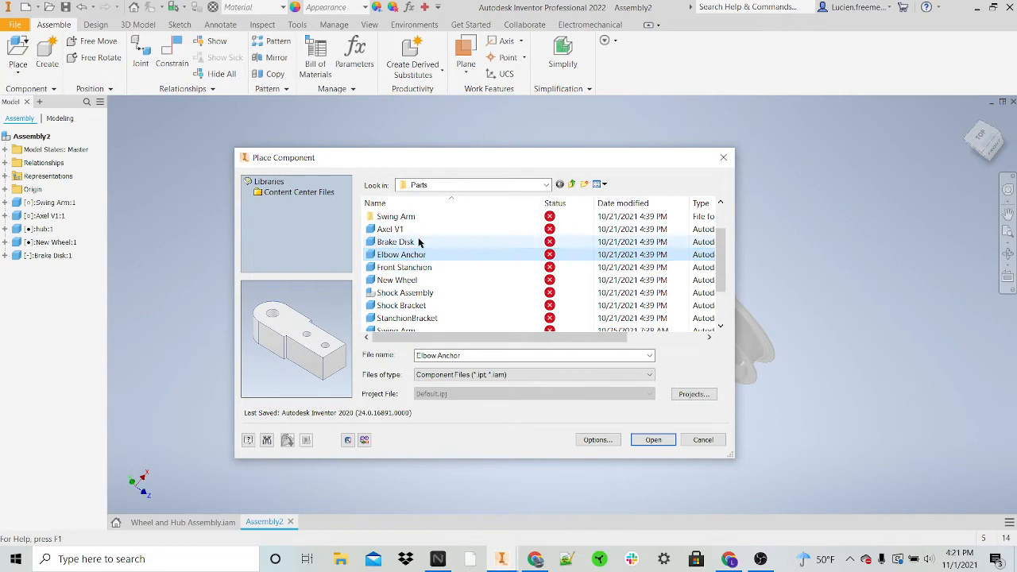
pyautogui.click(653, 439)
pyautogui.rightClick(420, 306)
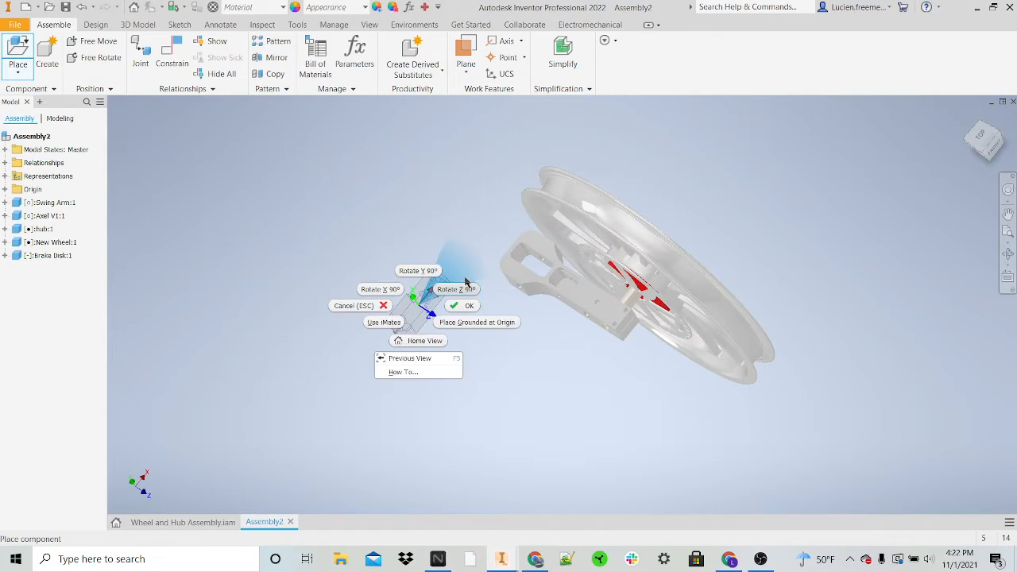
pyautogui.click(462, 288)
pyautogui.keyDown('shift'); pyautogui.moveTo(538, 358); pyautogui.dragTo(557, 326, button='middle'); pyautogui.keyUp('shift')
# Step: Mate the axis of the large hole in the elbow anchor's rounded end to the swing arm's end hole, with a 0.000 in offset
pyautogui.scroll(-5, 469, 246)
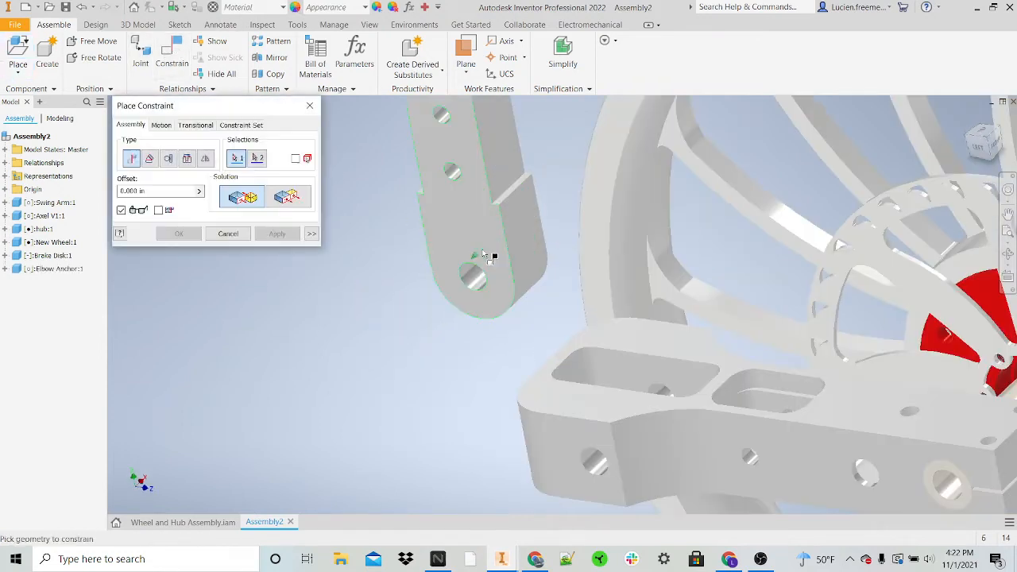
pyautogui.click(597, 466)
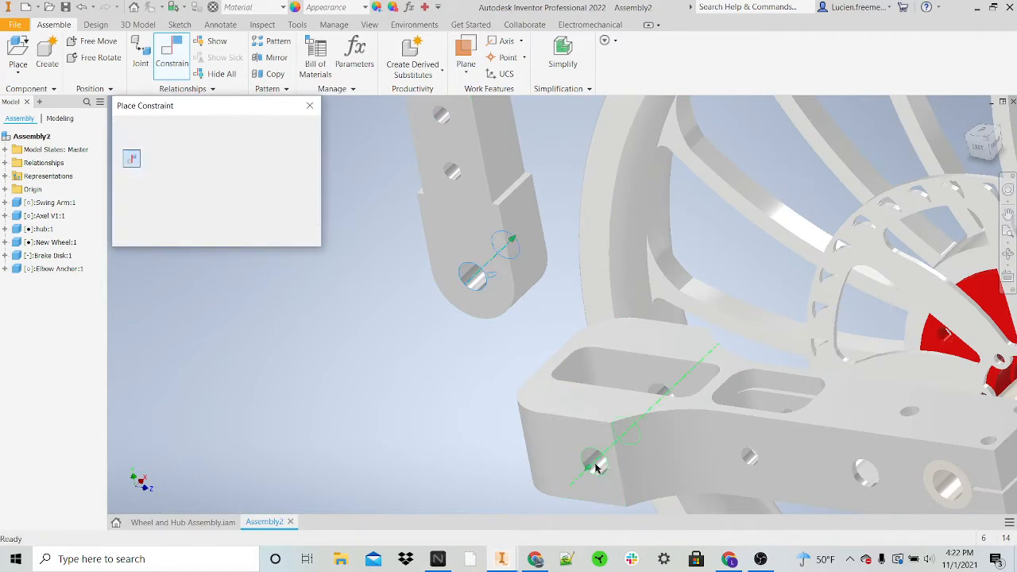
pyautogui.click(274, 235)
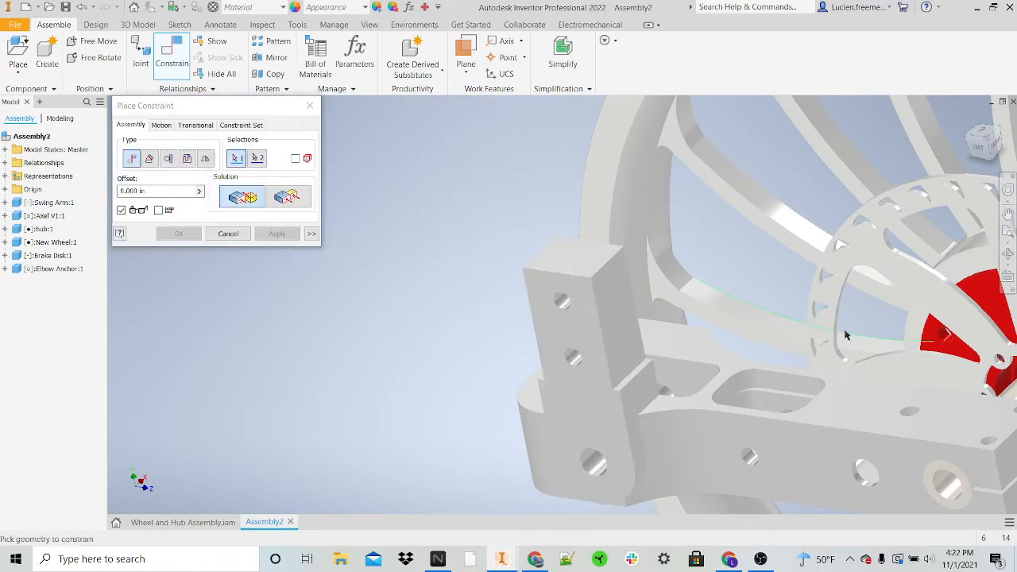
pyautogui.keyDown('shift'); pyautogui.moveTo(846, 336); pyautogui.dragTo(787, 348, button='middle'); pyautogui.keyUp('shift')
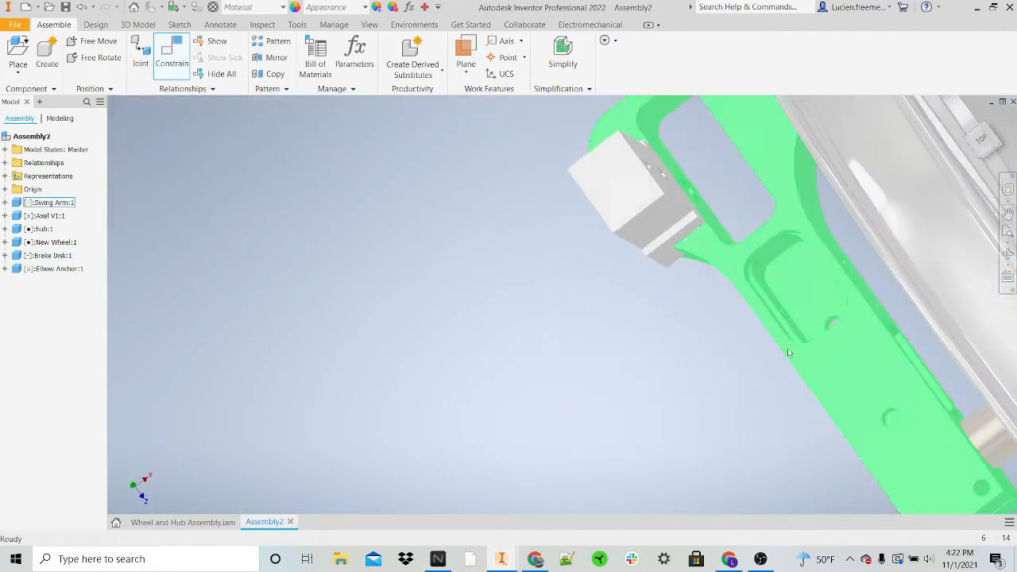
# Step: Slide the elbow anchor along its mated hole axis until it is clear of the swing arm's slot
pyautogui.moveTo(599, 182); pyautogui.dragTo(673, 158)
pyautogui.keyDown('shift'); pyautogui.moveTo(763, 204); pyautogui.dragTo(760, 198, button='middle'); pyautogui.keyUp('shift')
pyautogui.scroll(5, 738, 261)
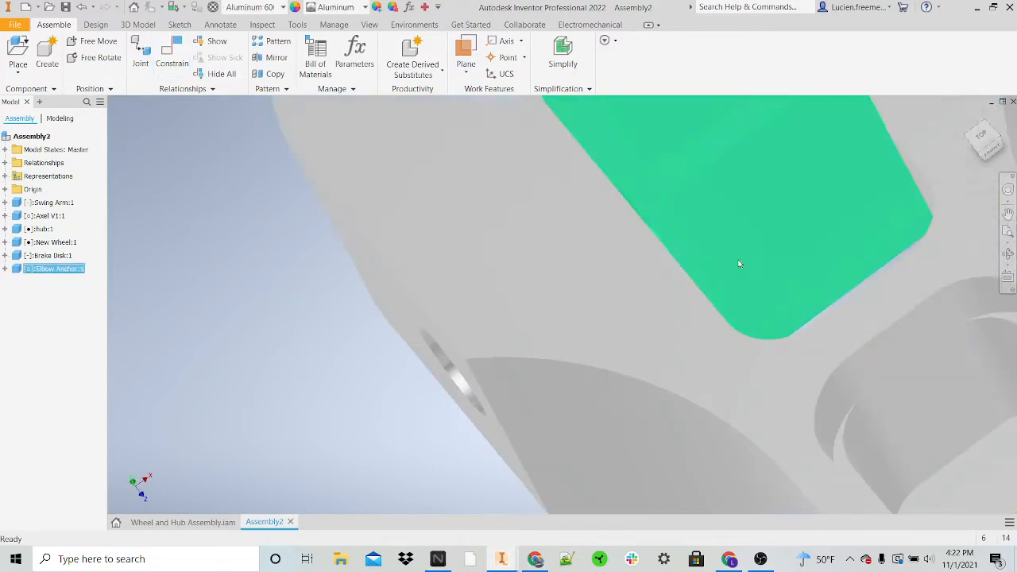
pyautogui.keyDown('shift'); pyautogui.moveTo(738, 261); pyautogui.dragTo(718, 257, button='middle'); pyautogui.keyUp('shift')
pyautogui.moveTo(796, 230); pyautogui.dragTo(759, 305, button='middle')
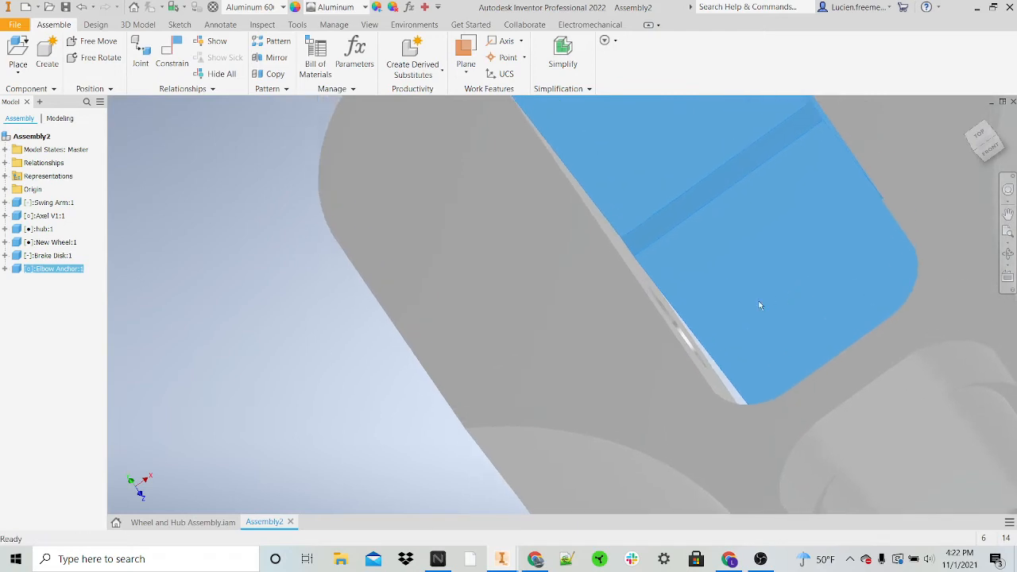
pyautogui.moveTo(729, 253)
pyautogui.mouseDown()
pyautogui.moveTo(682, 274)
pyautogui.moveTo(678, 238)
pyautogui.mouseUp()
pyautogui.moveTo(686, 167)
pyautogui.mouseDown()
pyautogui.moveTo(288, 353)
pyautogui.moveTo(154, 435)
pyautogui.mouseUp()
pyautogui.scroll(-3, 226, 362)
# Step: Measure the distance between the two inner side walls of the swing arm's end slot
pyautogui.press('m')
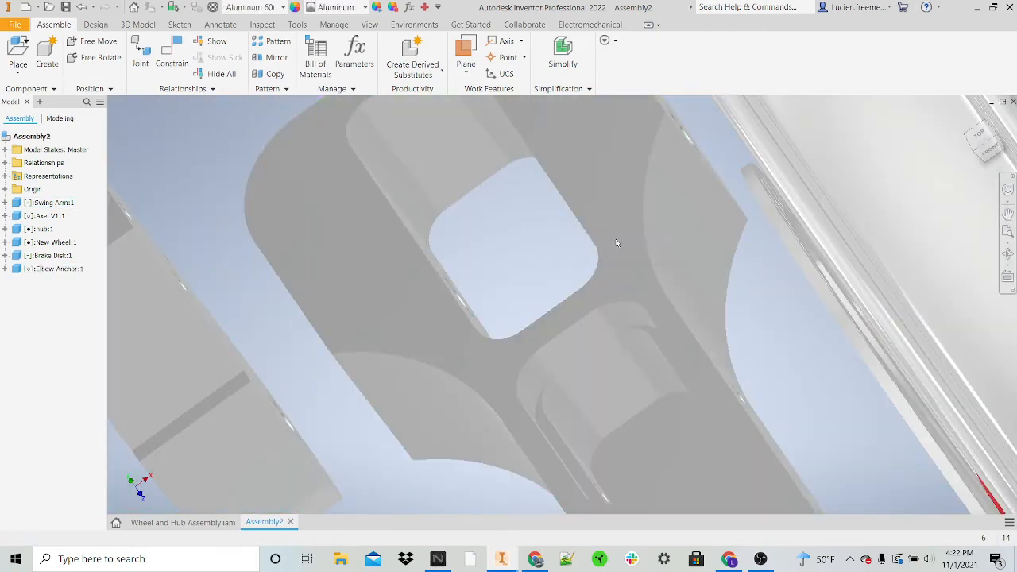
pyautogui.scroll(-2, 593, 230)
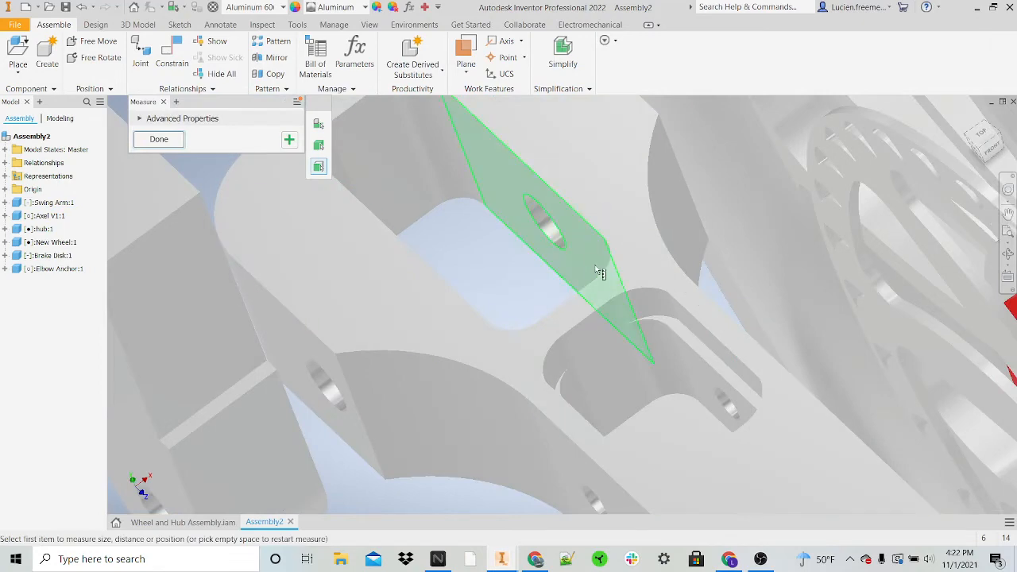
pyautogui.click(584, 248)
pyautogui.keyDown('shift'); pyautogui.moveTo(596, 235); pyautogui.dragTo(561, 239, button='middle'); pyautogui.keyUp('shift')
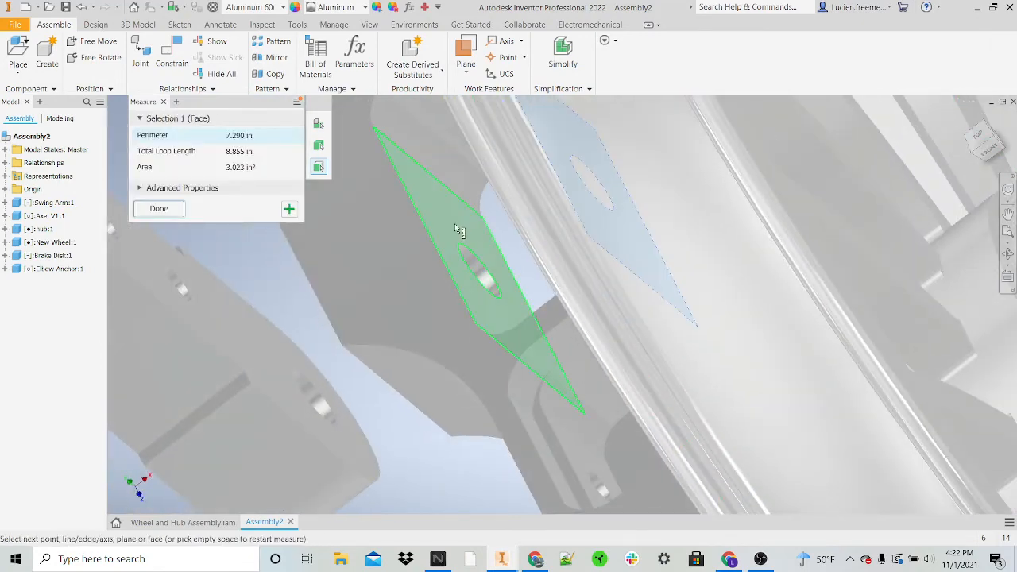
pyautogui.click(454, 225)
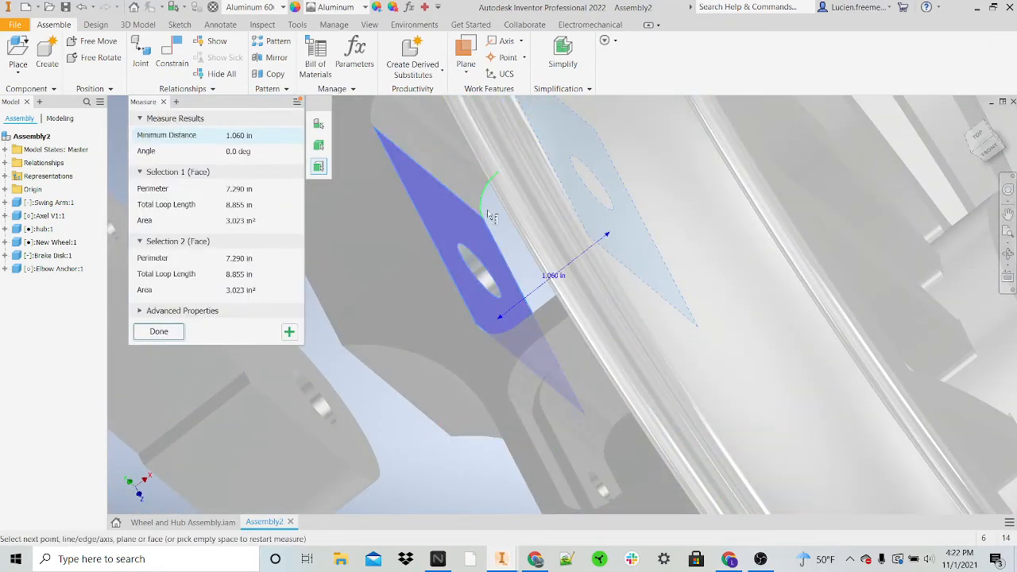
# Step: Measure the elbow anchor's thickness between its two opposite side faces
pyautogui.scroll(-4, 432, 191)
pyautogui.keyDown('shift'); pyautogui.moveTo(465, 243); pyautogui.dragTo(398, 321, button='middle'); pyautogui.keyUp('shift')
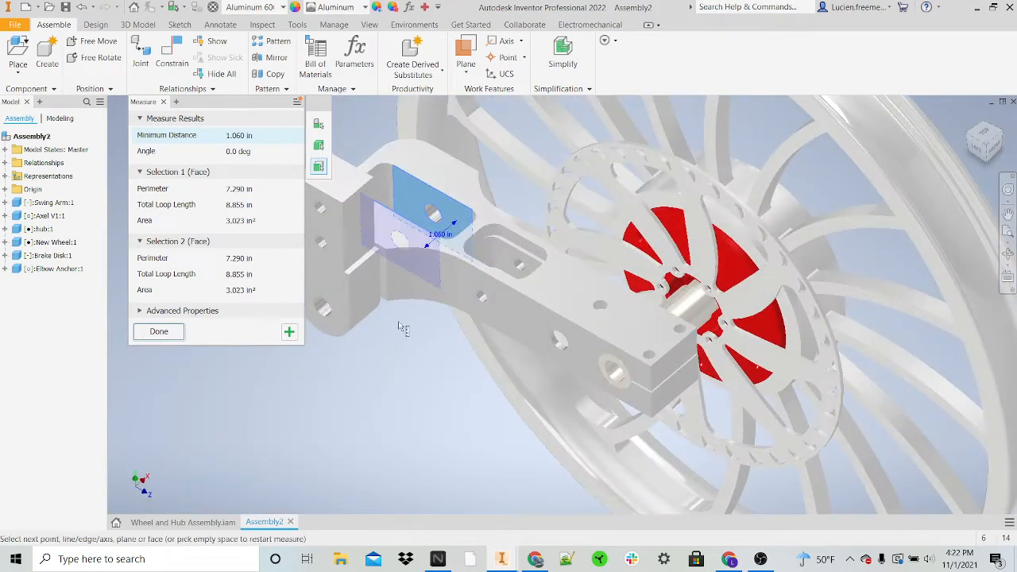
pyautogui.click(330, 284)
pyautogui.keyDown('shift'); pyautogui.moveTo(449, 286); pyautogui.dragTo(556, 309, button='middle'); pyautogui.keyUp('shift')
pyautogui.scroll(-3, 382, 245)
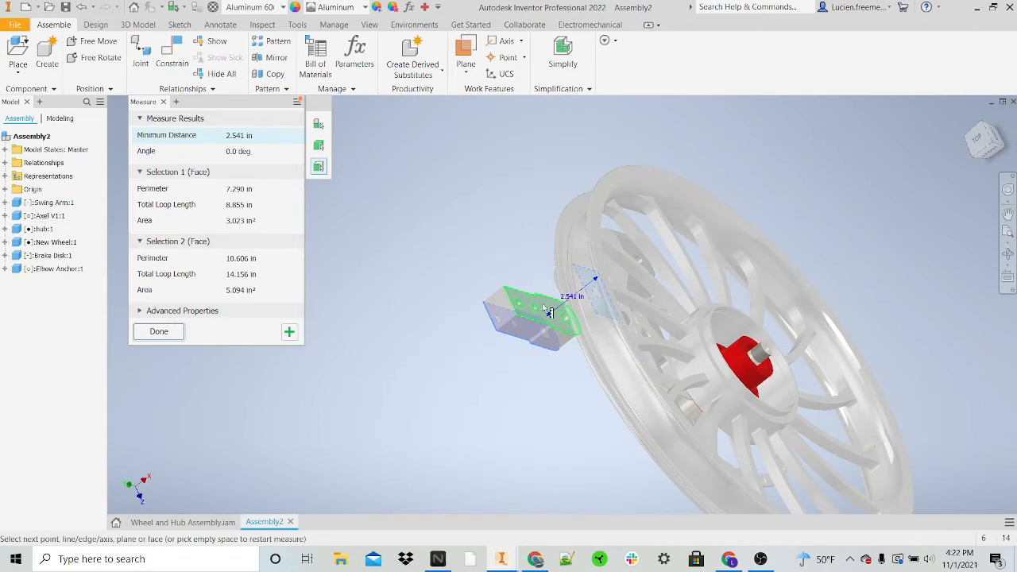
pyautogui.click(563, 317)
pyautogui.keyDown('shift'); pyautogui.moveTo(555, 298); pyautogui.dragTo(591, 259, button='middle'); pyautogui.keyUp('shift')
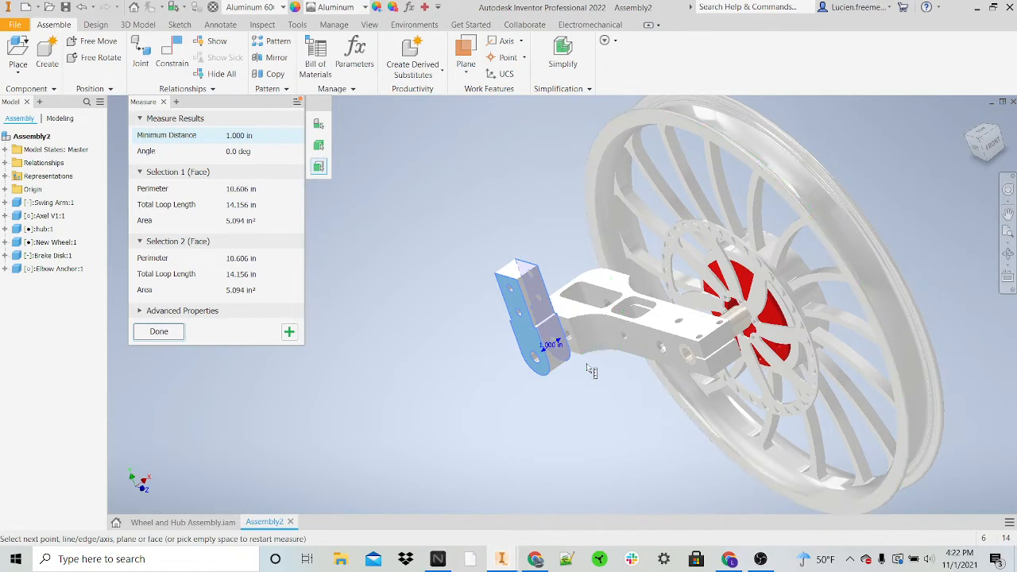
pyautogui.press('Escape')
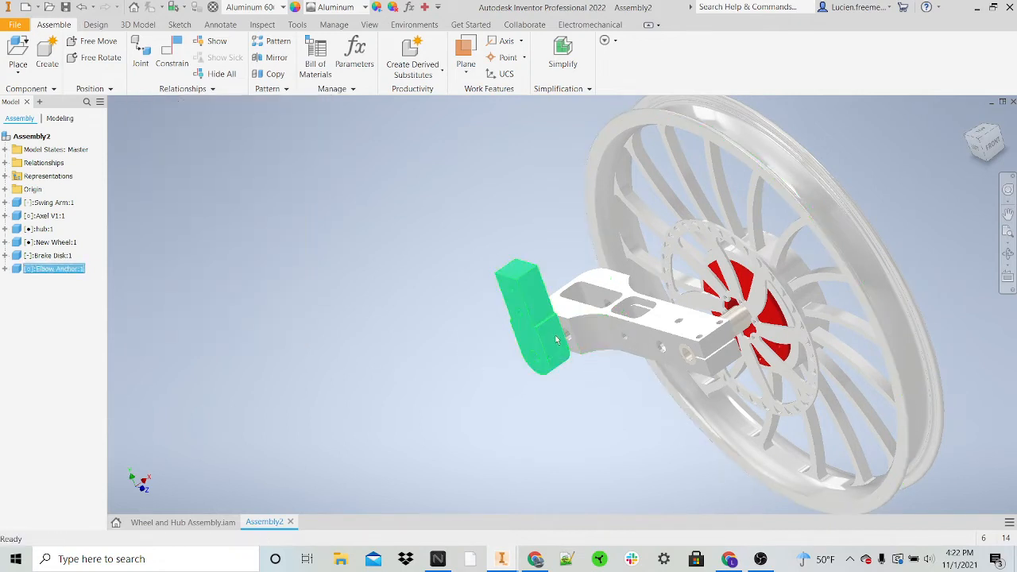
# Step: Slide the elbow anchor back into the swing arm's end slot
pyautogui.keyDown('shift'); pyautogui.moveTo(548, 340); pyautogui.dragTo(622, 301, button='middle'); pyautogui.keyUp('shift')
pyautogui.scroll(-4, 617, 313)
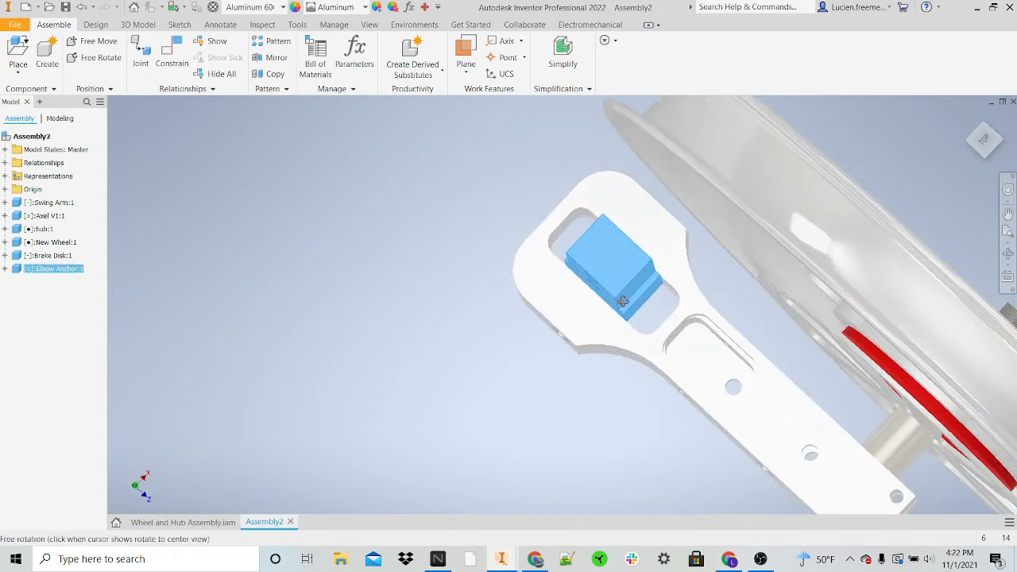
pyautogui.click(646, 297)
pyautogui.moveTo(619, 283); pyautogui.dragTo(632, 272)
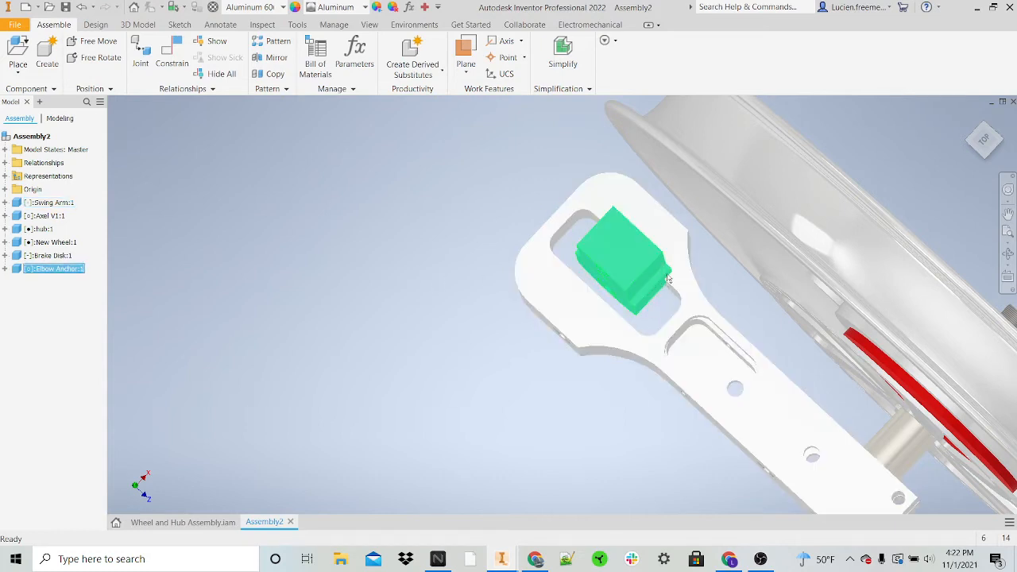
pyautogui.moveTo(638, 266); pyautogui.dragTo(641, 292)
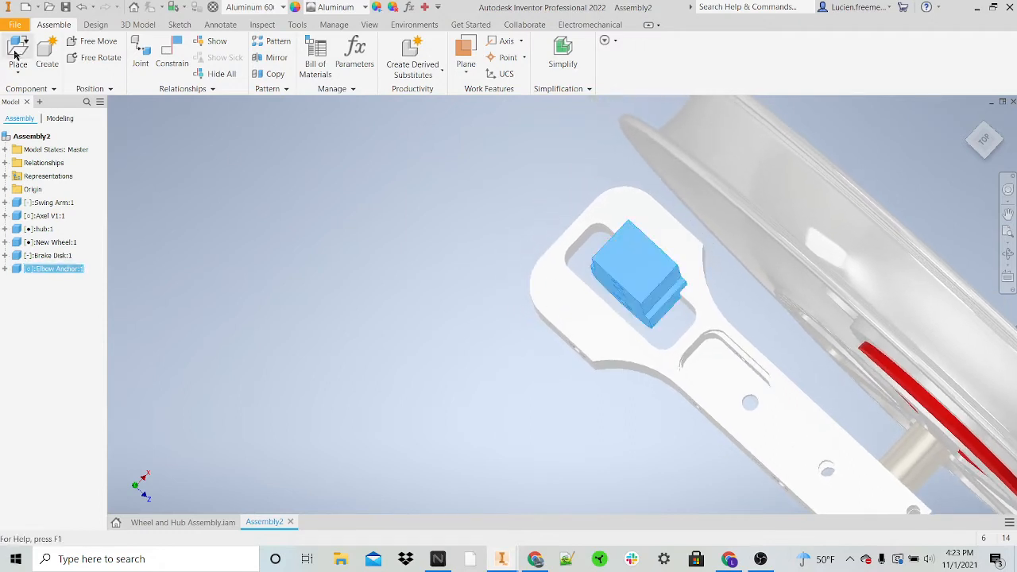
# Step: Mate the elbow anchor's side face against the adjacent inner wall of the swing arm's slot
pyautogui.click(163, 58)
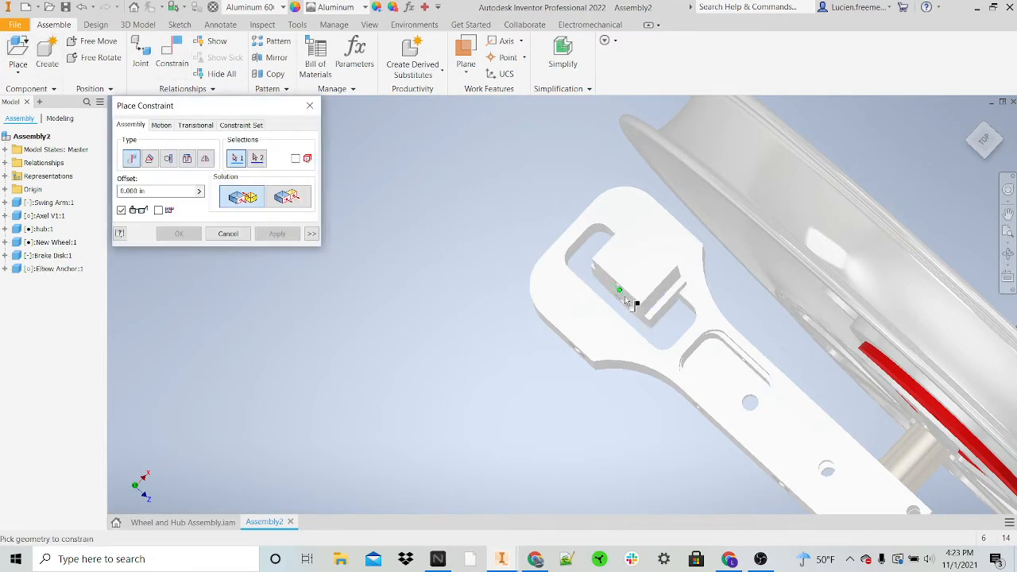
pyautogui.keyDown('shift'); pyautogui.moveTo(638, 311); pyautogui.dragTo(594, 300, button='middle'); pyautogui.keyUp('shift')
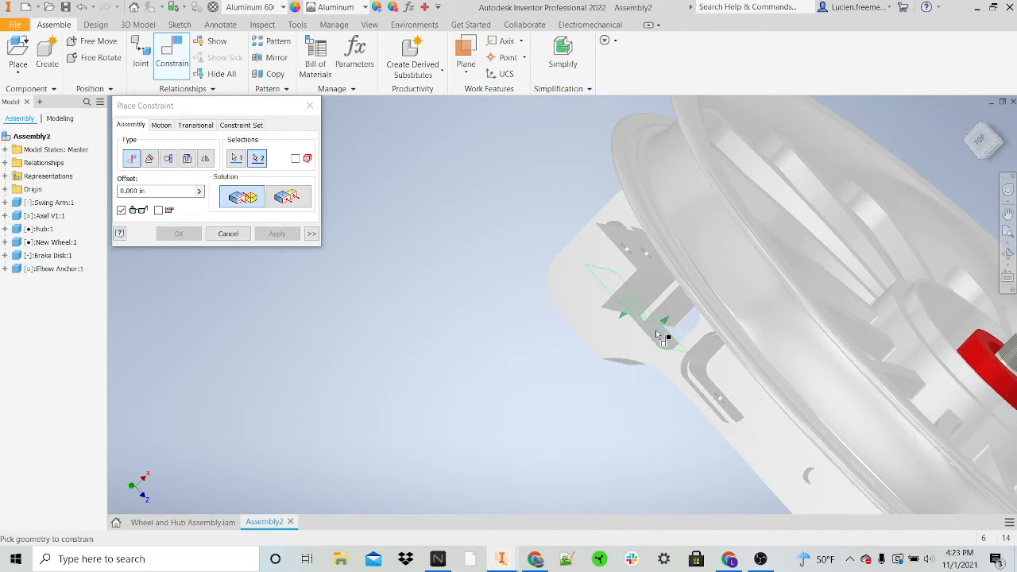
pyautogui.click(655, 330)
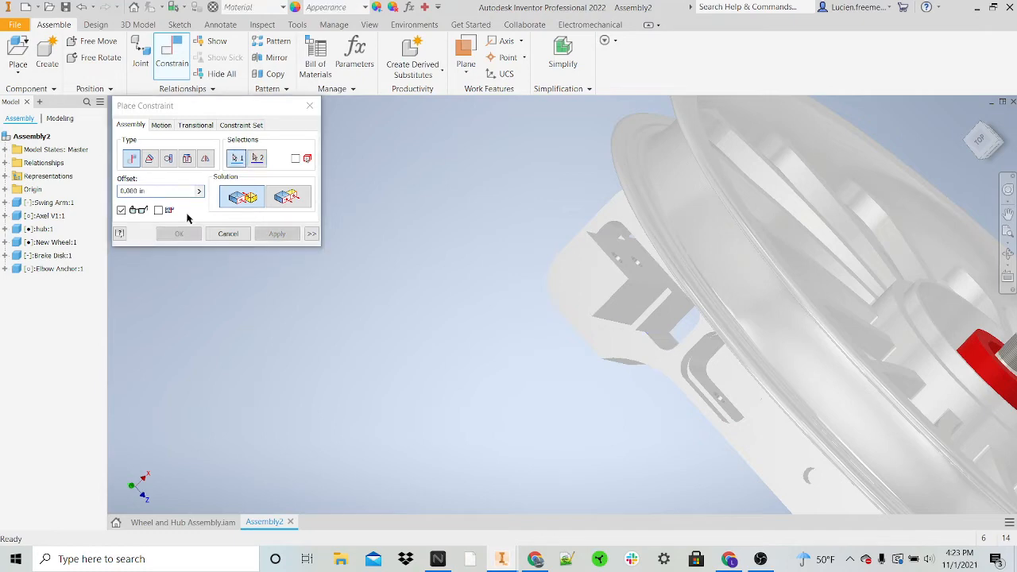
pyautogui.keyDown('shift'); pyautogui.moveTo(662, 358); pyautogui.dragTo(686, 350, button='middle'); pyautogui.keyUp('shift')
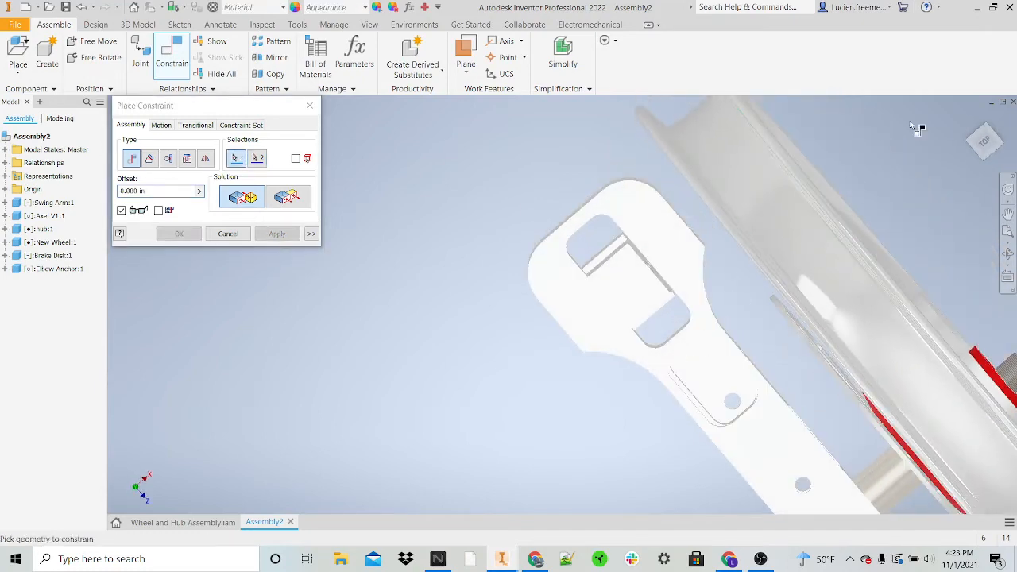
pyautogui.scroll(-5, 652, 278)
pyautogui.keyDown('shift'); pyautogui.moveTo(652, 278); pyautogui.dragTo(647, 272, button='middle'); pyautogui.keyUp('shift')
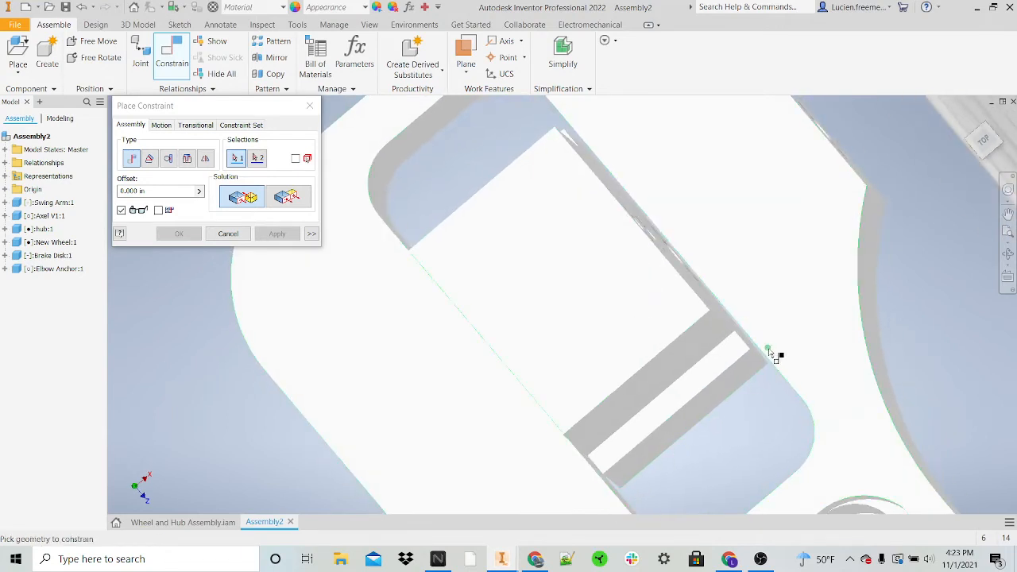
pyautogui.press('Escape')
# Step: Swing the elbow anchor slightly about its mated hole inside the swing arm's slot
pyautogui.scroll(5, 811, 342)
pyautogui.keyDown('shift'); pyautogui.moveTo(810, 339); pyautogui.dragTo(816, 307, button='middle'); pyautogui.keyUp('shift')
pyautogui.moveTo(738, 291); pyautogui.dragTo(611, 240, button='middle')
pyautogui.click(611, 238)
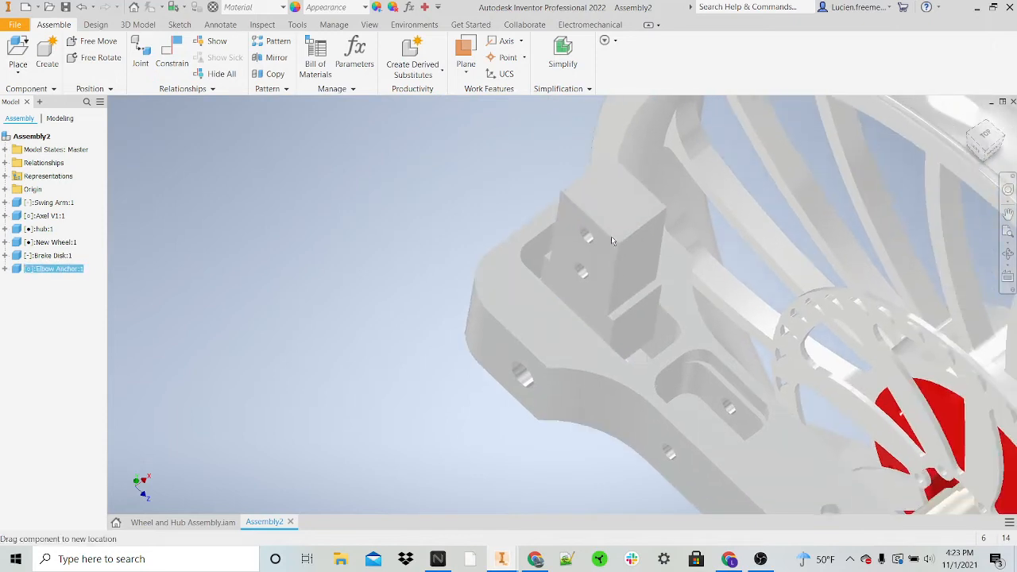
pyautogui.moveTo(610, 238); pyautogui.dragTo(635, 212)
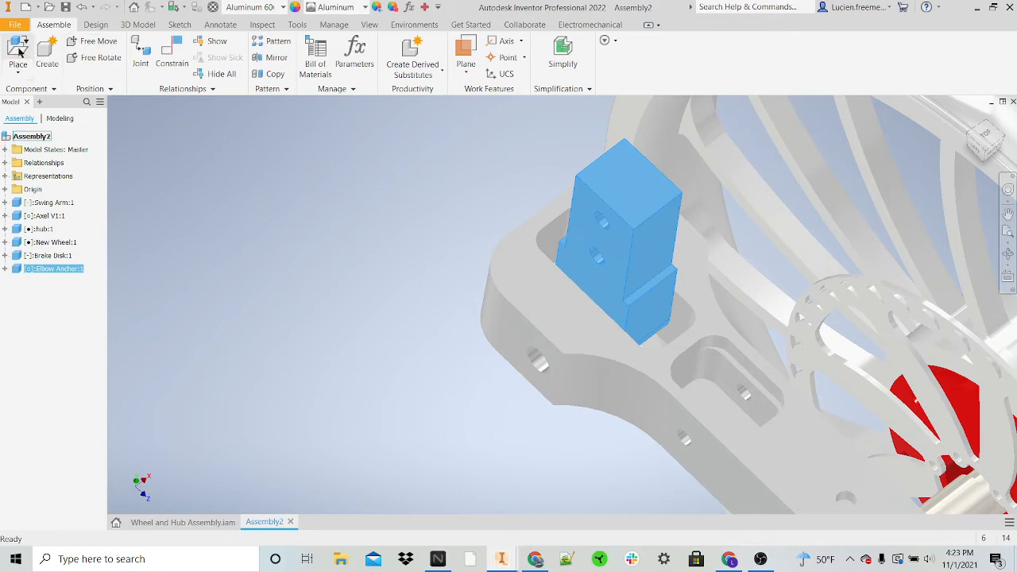
# Step: Load the Front Stanchion part for placement in the assembly
pyautogui.click(18, 52)
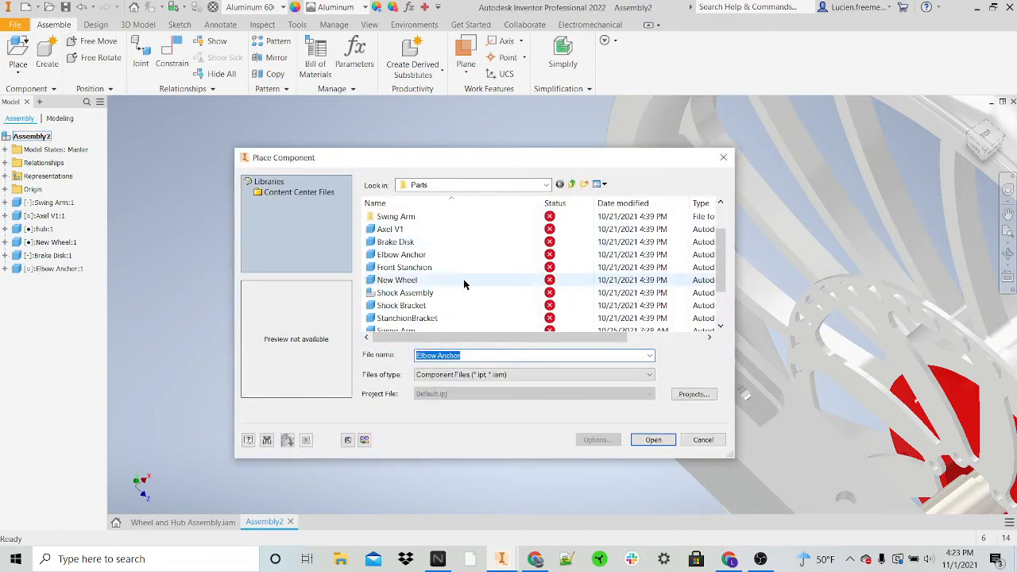
pyautogui.click(450, 268)
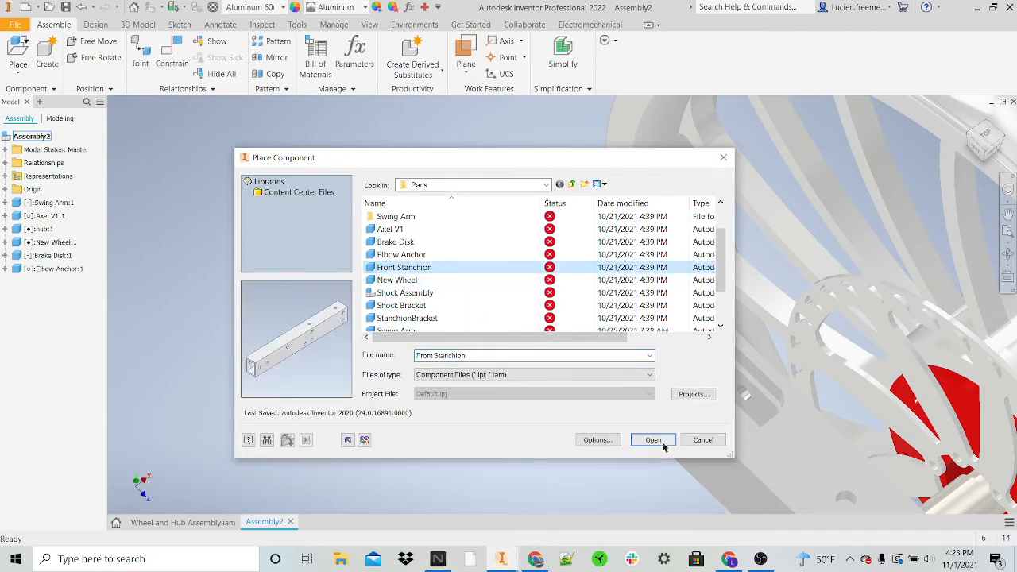
pyautogui.click(653, 440)
pyautogui.scroll(-3, 500, 210)
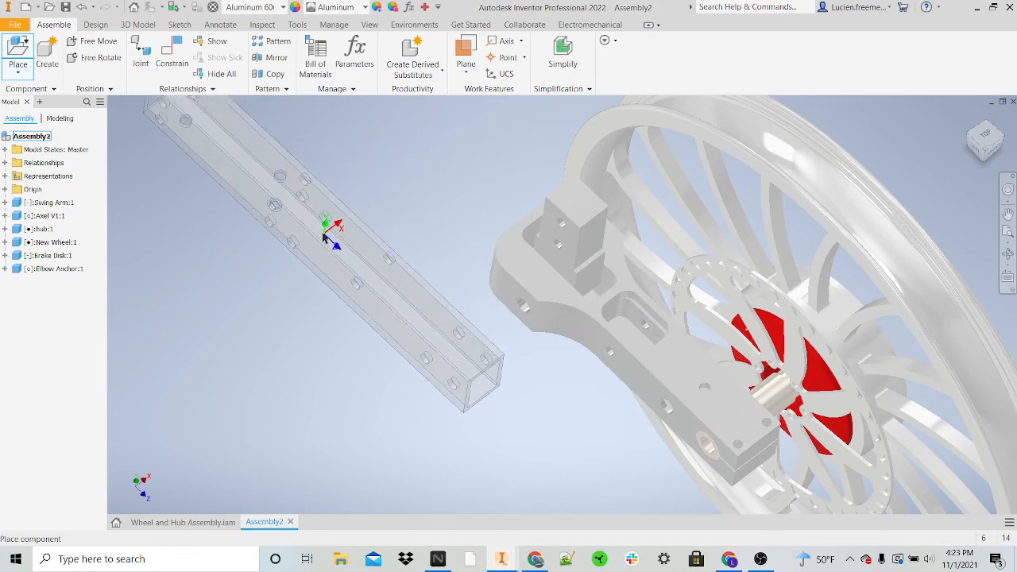
# Step: Try turning the Front Stanchion preview about Z in repeated 90° rotations
pyautogui.rightClick(325, 236)
pyautogui.click(358, 213)
pyautogui.rightClick(352, 216)
pyautogui.click(361, 226)
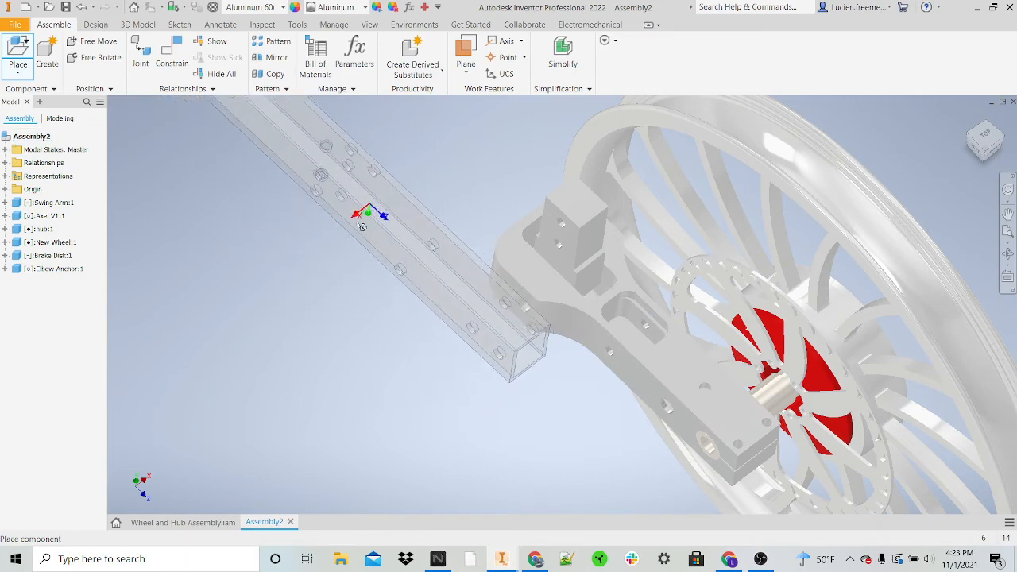
pyautogui.rightClick(351, 230)
pyautogui.click(399, 216)
pyautogui.rightClick(393, 216)
pyautogui.click(430, 201)
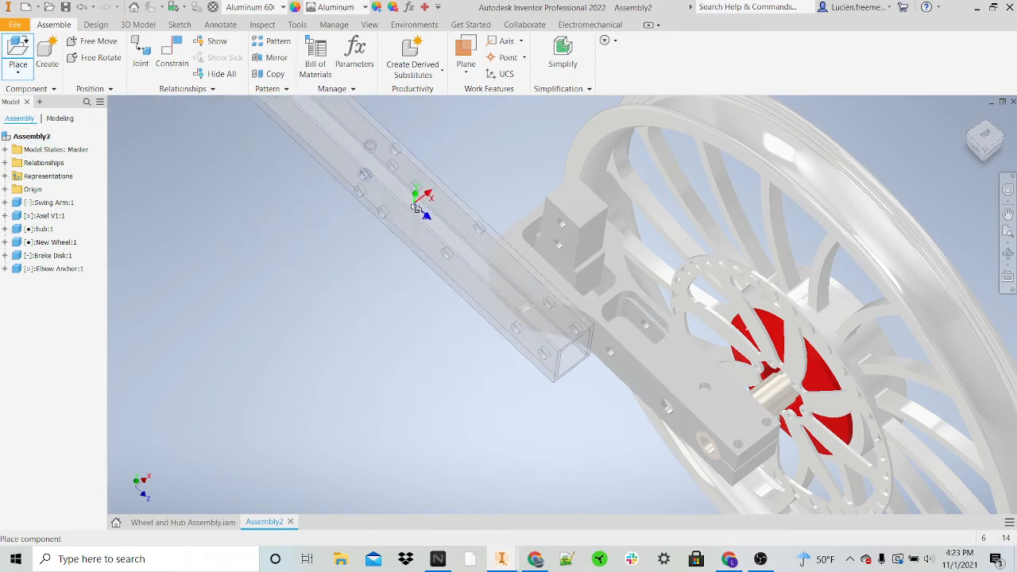
# Step: Rotate the Front Stanchion in 90° increments about Y, plus 90° about X, and place one upright copy beside the swing arm
pyautogui.rightClick(403, 207)
pyautogui.click(412, 177)
pyautogui.rightClick(408, 168)
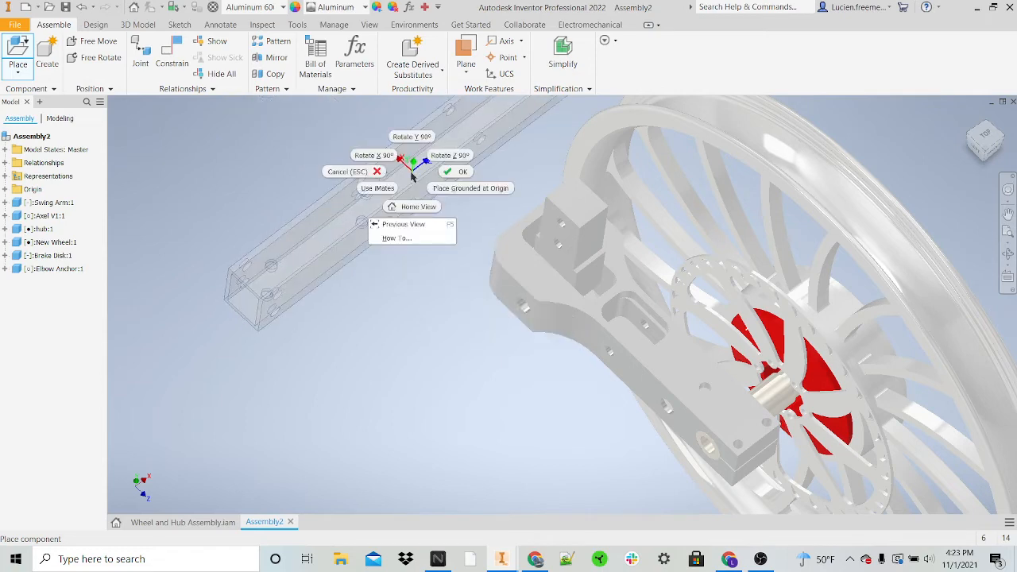
pyautogui.click(409, 136)
pyautogui.rightClick(407, 154)
pyautogui.click(403, 127)
pyautogui.rightClick(400, 141)
pyautogui.click(404, 114)
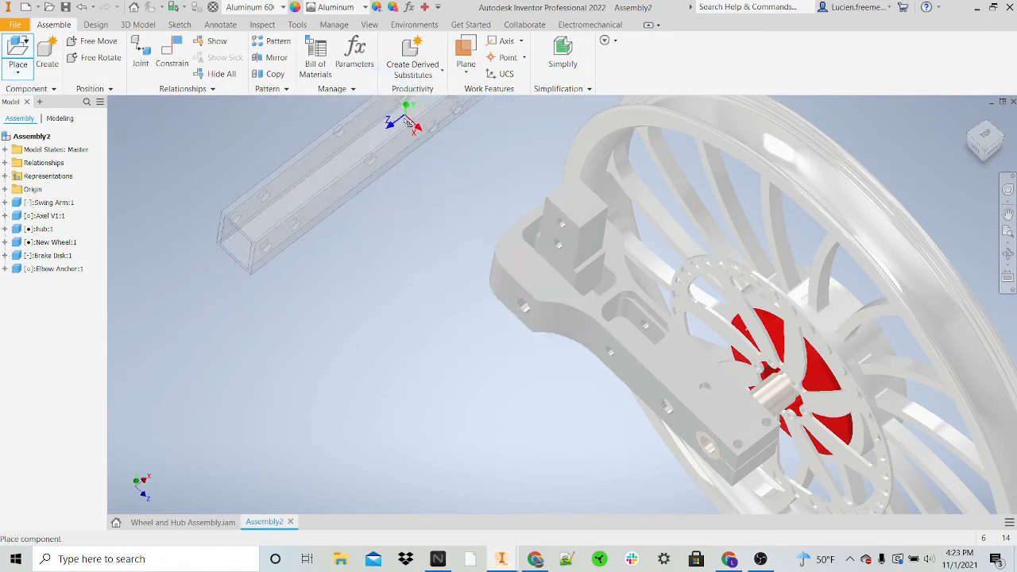
pyautogui.rightClick(408, 158)
pyautogui.click(373, 138)
pyautogui.click(401, 181)
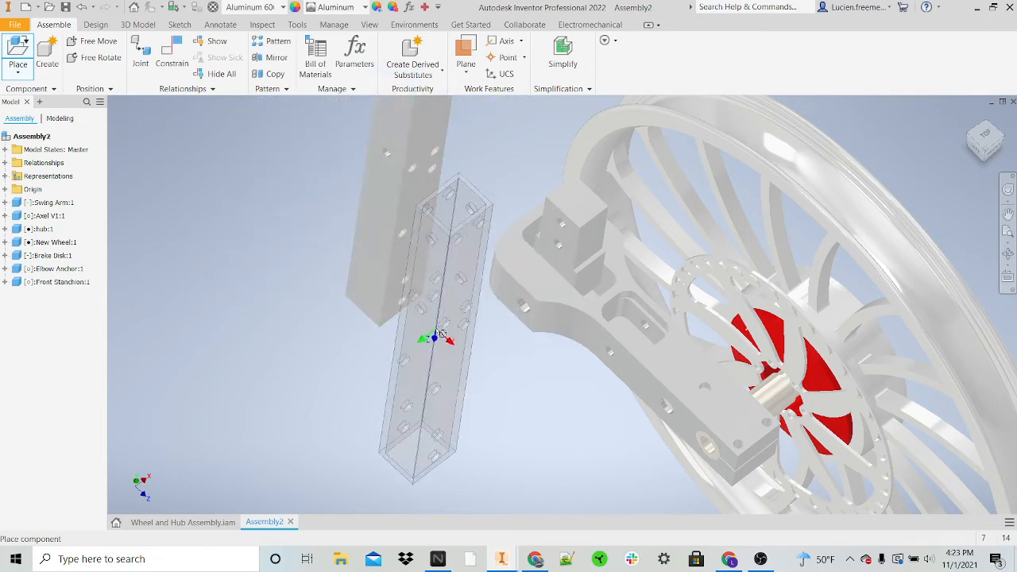
pyautogui.press('Escape')
# Step: Mate the Front Stanchion's inner side face to the elbow anchor's side face with a 0.000 in offset
pyautogui.keyDown('shift'); pyautogui.moveTo(401, 281); pyautogui.dragTo(432, 291, button='middle'); pyautogui.keyUp('shift')
pyautogui.keyDown('shift'); pyautogui.moveTo(475, 317); pyautogui.dragTo(442, 258, button='middle'); pyautogui.keyUp('shift')
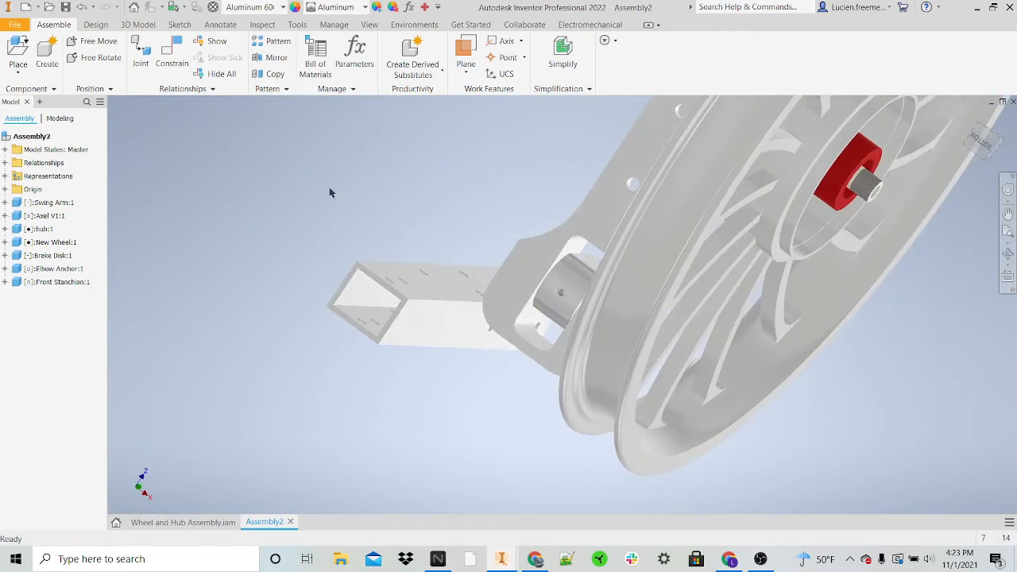
pyautogui.press('c')
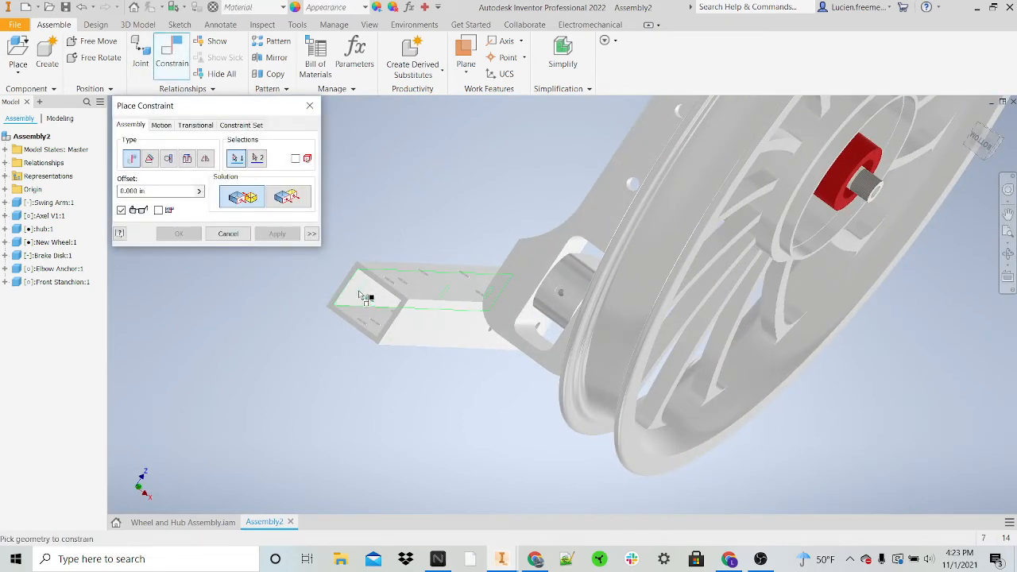
pyautogui.moveTo(363, 294)
pyautogui.keyDown('shift'); pyautogui.mouseDown(button='middle')
pyautogui.moveTo(329, 284)
pyautogui.moveTo(436, 321)
pyautogui.moveTo(506, 315)
pyautogui.moveTo(460, 293)
pyautogui.moveTo(356, 309)
pyautogui.mouseUp(button='middle'); pyautogui.keyUp('shift')
pyautogui.click(432, 269)
pyautogui.scroll(3, 433, 272)
pyautogui.scroll(-5, 443, 298)
pyautogui.scroll(2, 429, 274)
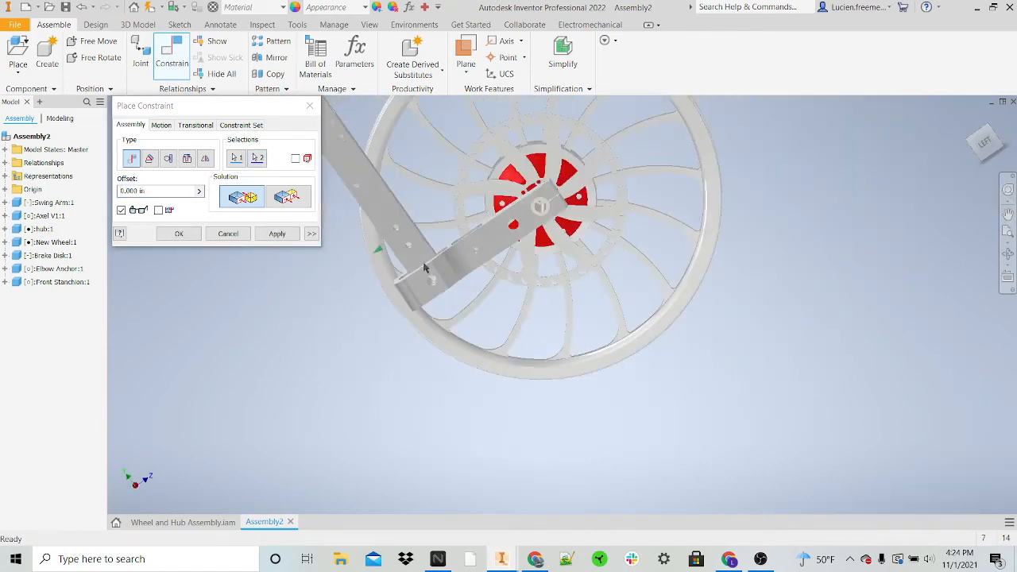
pyautogui.moveTo(426, 266); pyautogui.dragTo(487, 386, button='middle')
pyautogui.scroll(-5, 474, 368)
pyautogui.scroll(-2, 474, 365)
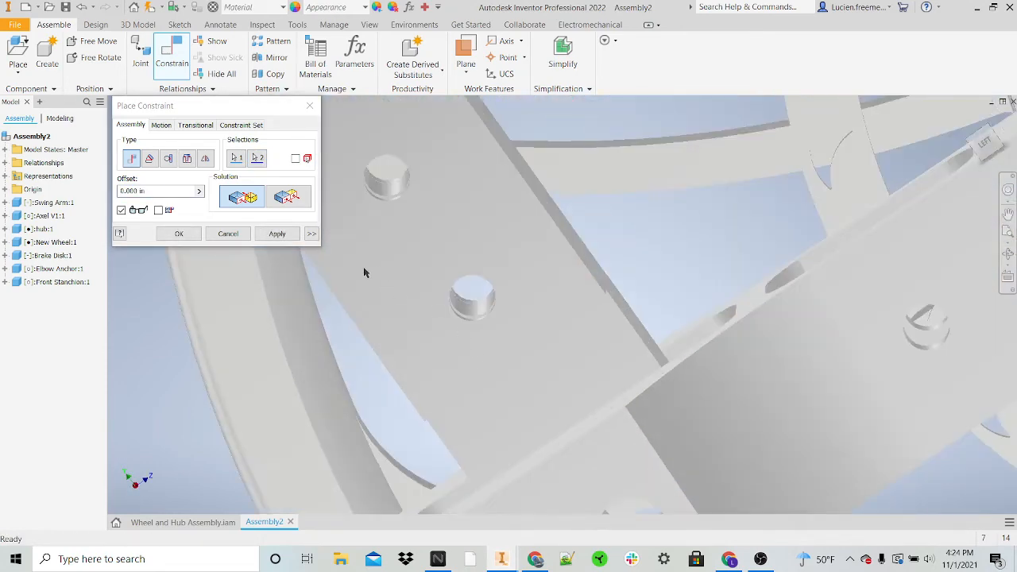
pyautogui.click(276, 234)
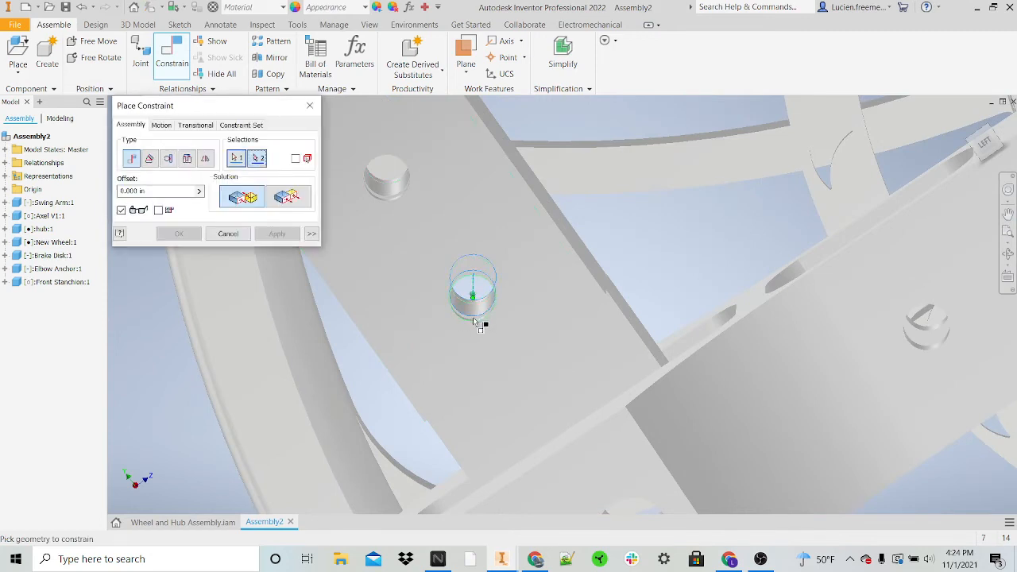
# Step: Mate the axis of a Front Stanchion bolt hole to the matching elbow anchor hole with a 0.000 in offset
pyautogui.click(474, 322)
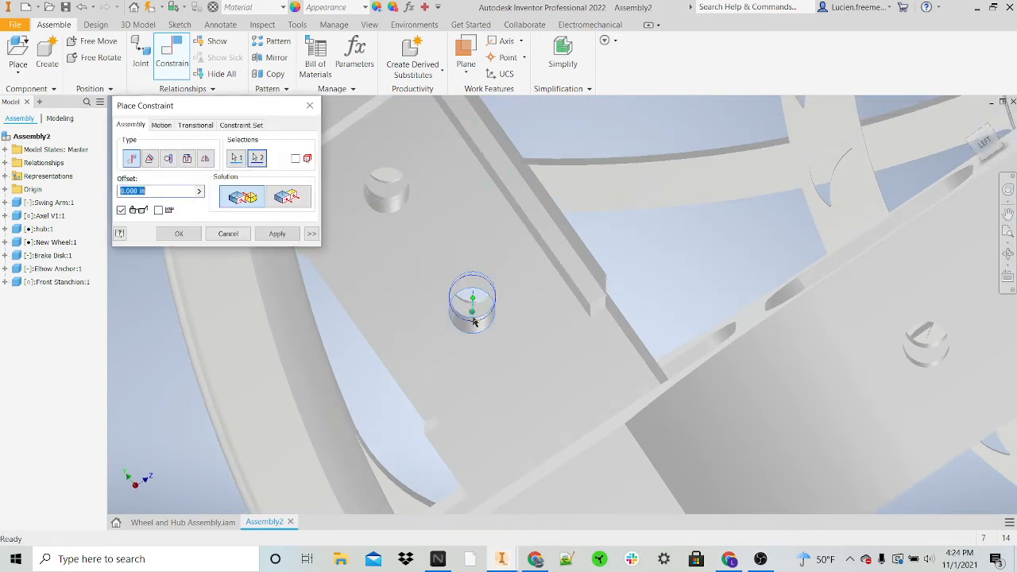
pyautogui.click(294, 238)
pyautogui.press('Escape')
pyautogui.moveTo(485, 256); pyautogui.dragTo(430, 299)
pyautogui.scroll(5, 456, 298)
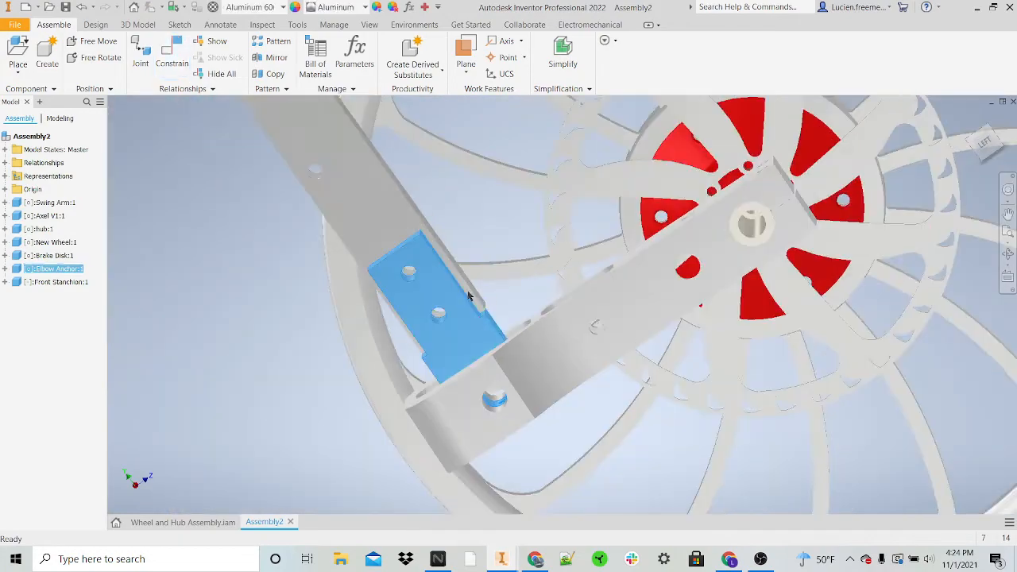
# Step: Mate the swing arm's inner slot face to the elbow anchor's side face with a 0.000 in offset
pyautogui.moveTo(468, 296)
pyautogui.keyDown('shift'); pyautogui.mouseDown(button='middle')
pyautogui.moveTo(542, 220)
pyautogui.moveTo(499, 239)
pyautogui.moveTo(502, 251)
pyautogui.moveTo(489, 247)
pyautogui.mouseUp(button='middle'); pyautogui.keyUp('shift')
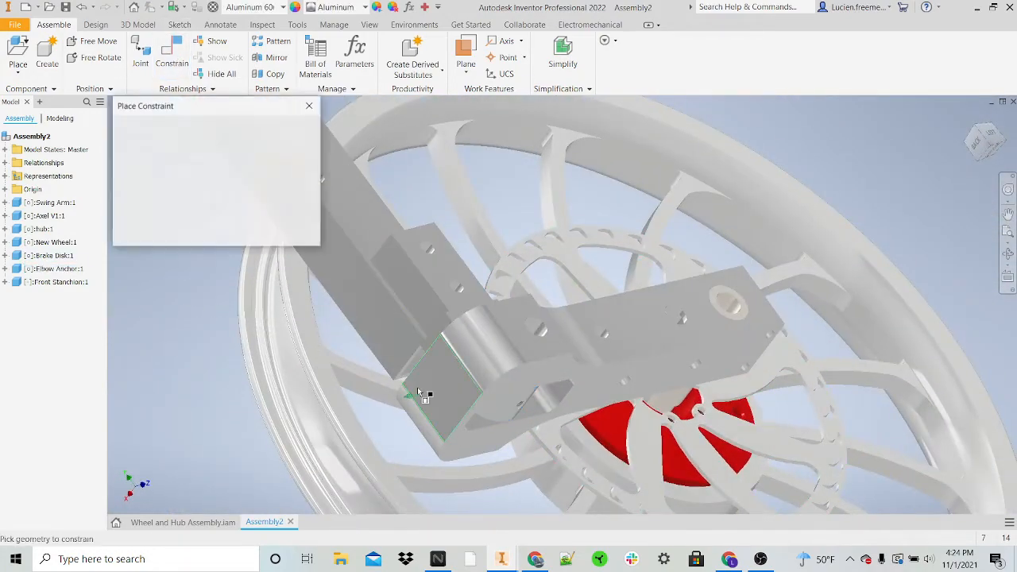
pyautogui.scroll(-5, 418, 389)
pyautogui.press('Escape')
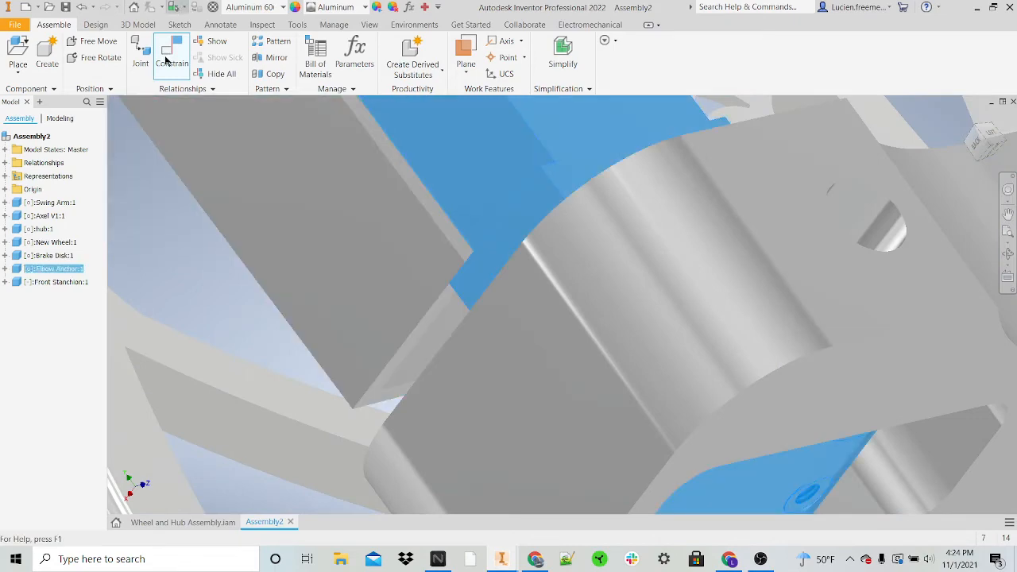
pyautogui.click(439, 337)
pyautogui.scroll(5, 434, 335)
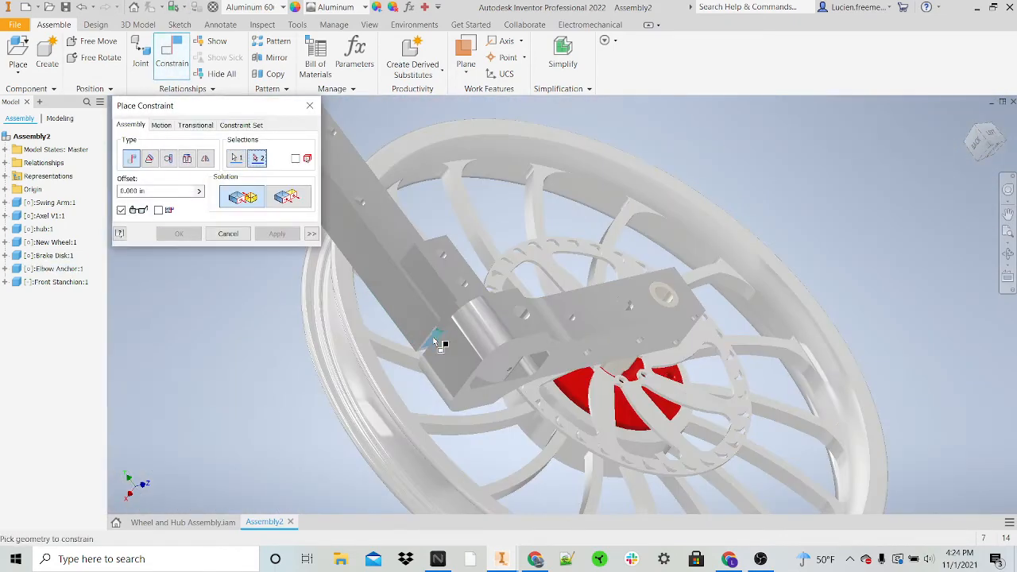
pyautogui.keyDown('shift'); pyautogui.moveTo(433, 337); pyautogui.dragTo(474, 322, button='middle'); pyautogui.keyUp('shift')
pyautogui.scroll(-3, 474, 322)
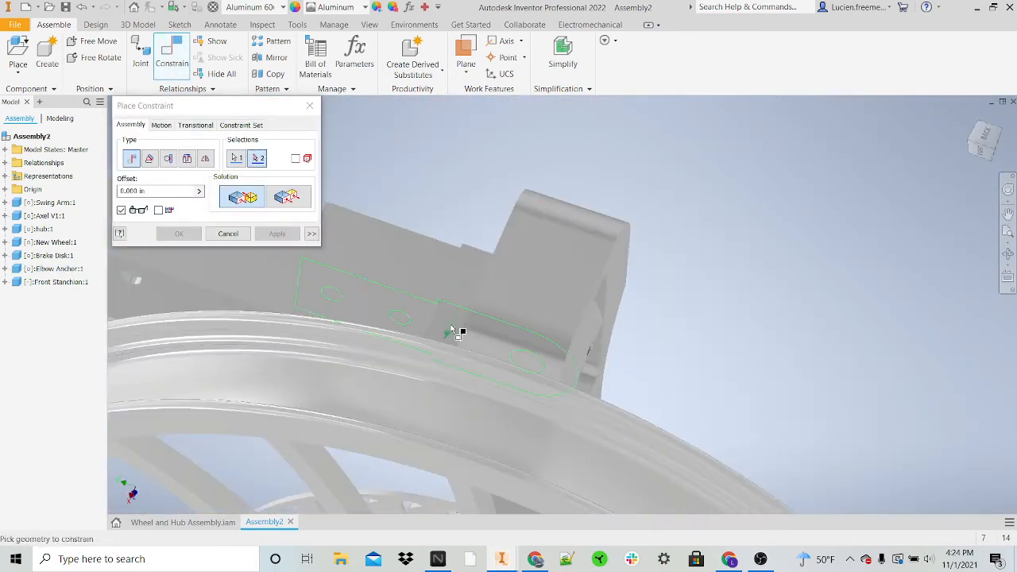
pyautogui.click(452, 331)
pyautogui.click(276, 232)
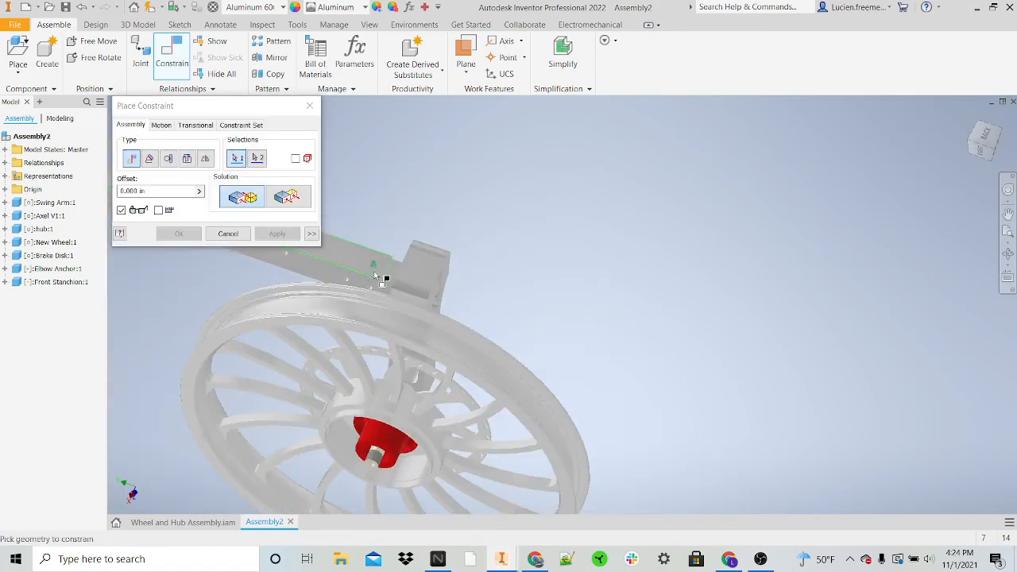
pyautogui.keyDown('shift'); pyautogui.moveTo(386, 278); pyautogui.dragTo(338, 363, button='middle'); pyautogui.keyUp('shift')
pyautogui.press('Escape')
# Step: Examine the front stanchion, swing arm and wheel from the side and at an angle to check how they fit together
pyautogui.scroll(3, 339, 363)
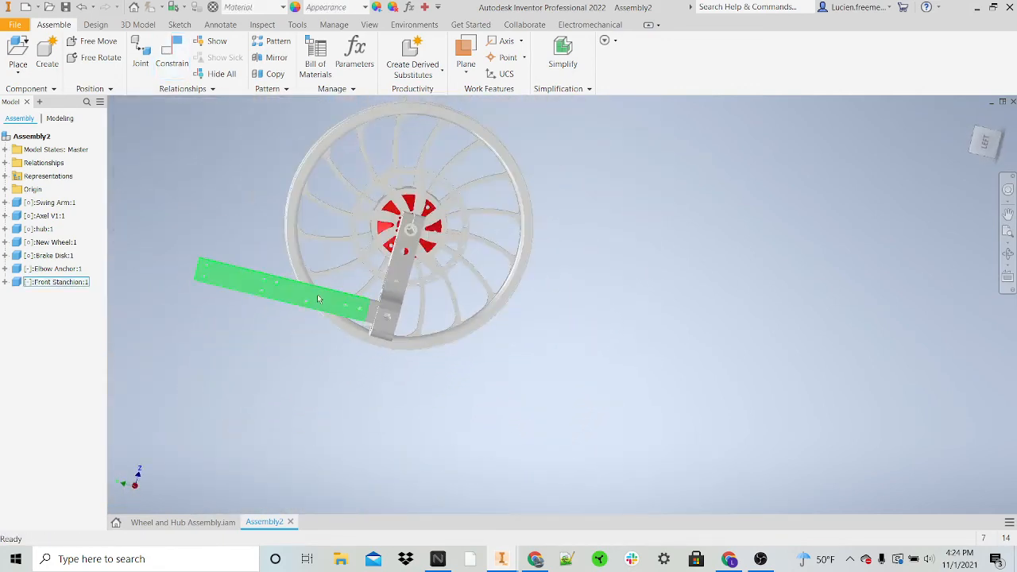
pyautogui.moveTo(317, 294); pyautogui.dragTo(436, 288)
pyautogui.scroll(-6, 436, 288)
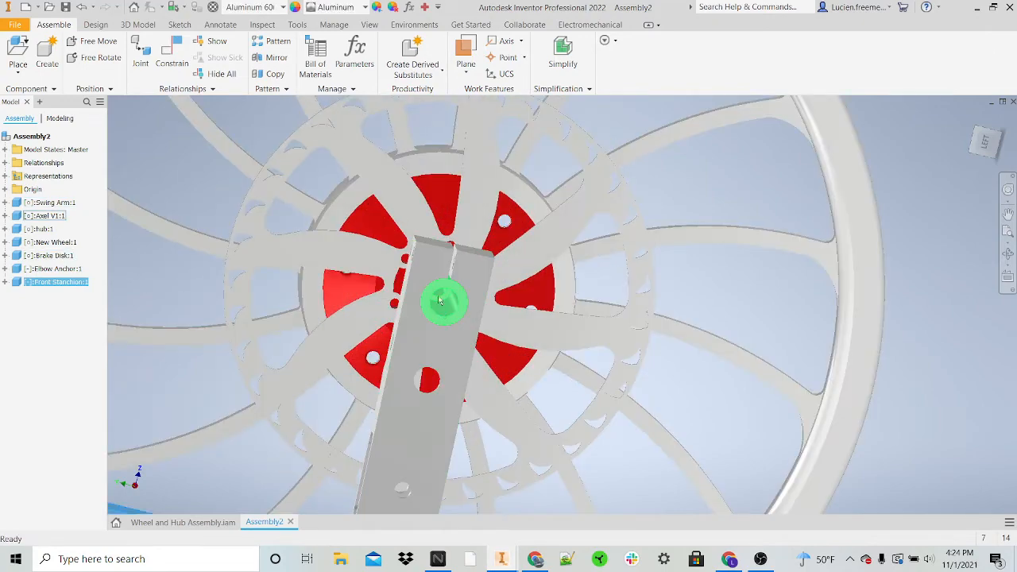
pyautogui.scroll(3, 403, 347)
pyautogui.moveTo(403, 347); pyautogui.dragTo(566, 219, button='middle')
pyautogui.moveTo(453, 363)
pyautogui.mouseDown()
pyautogui.moveTo(335, 309)
pyautogui.moveTo(463, 358)
pyautogui.mouseUp()
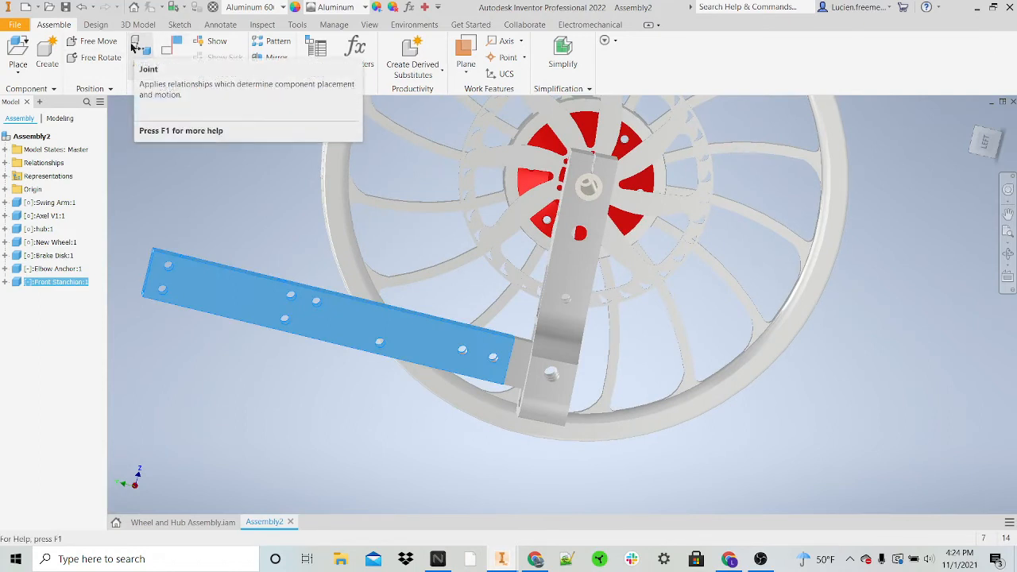
pyautogui.moveTo(492, 119); pyautogui.dragTo(627, 175, button='middle')
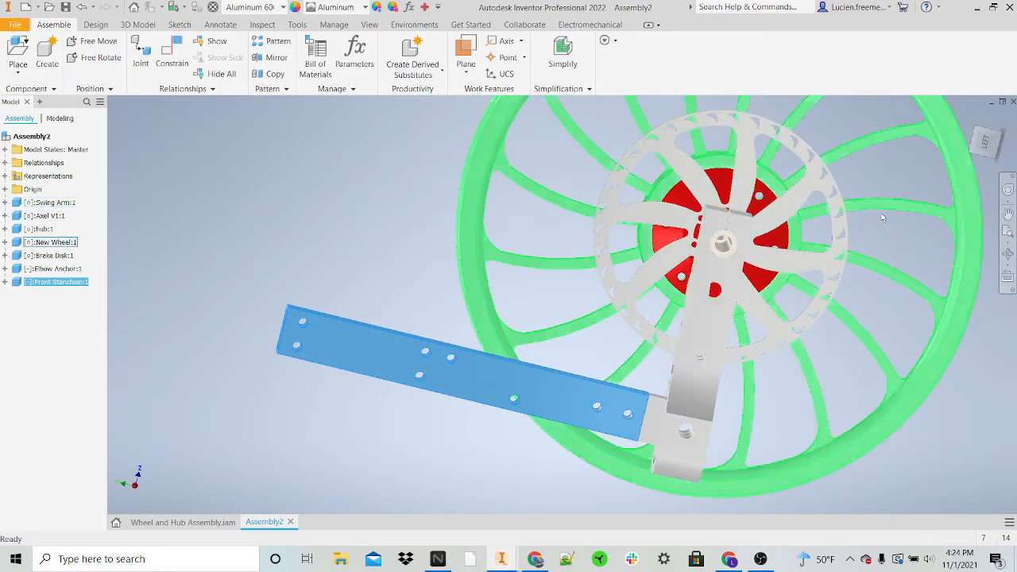
pyautogui.moveTo(954, 342); pyautogui.dragTo(886, 259)
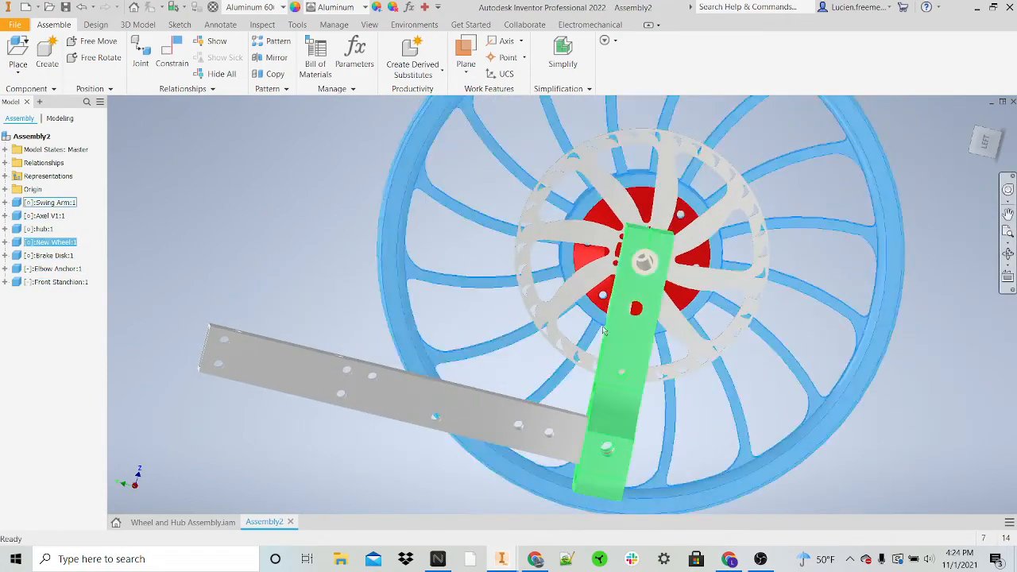
pyautogui.moveTo(618, 375); pyautogui.dragTo(646, 338)
pyautogui.moveTo(829, 370); pyautogui.dragTo(522, 313)
pyautogui.moveTo(367, 340); pyautogui.dragTo(447, 317)
pyautogui.keyDown('shift'); pyautogui.moveTo(548, 258); pyautogui.dragTo(337, 282, button='middle'); pyautogui.keyUp('shift')
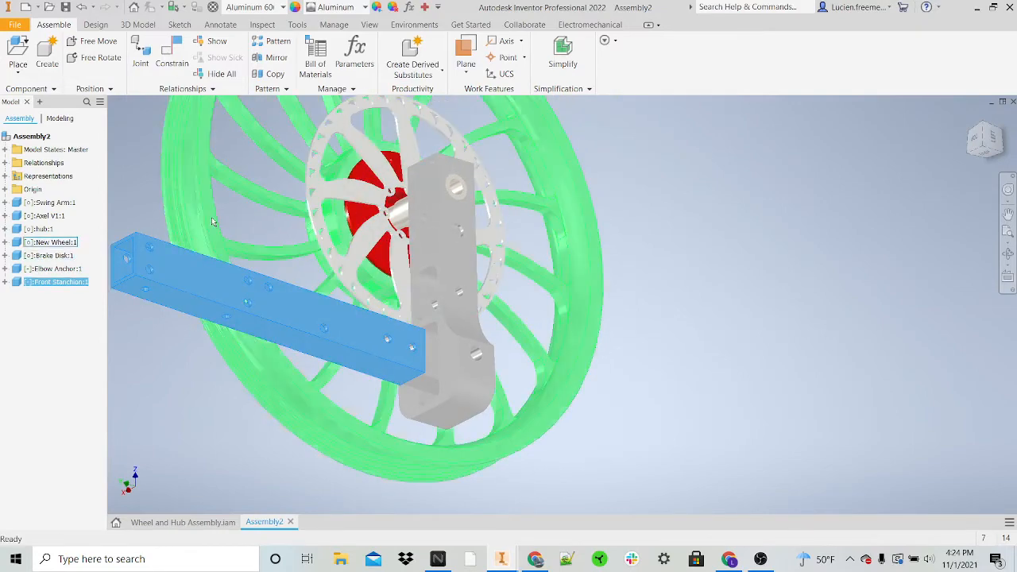
pyautogui.moveTo(284, 281); pyautogui.dragTo(406, 300, button='middle')
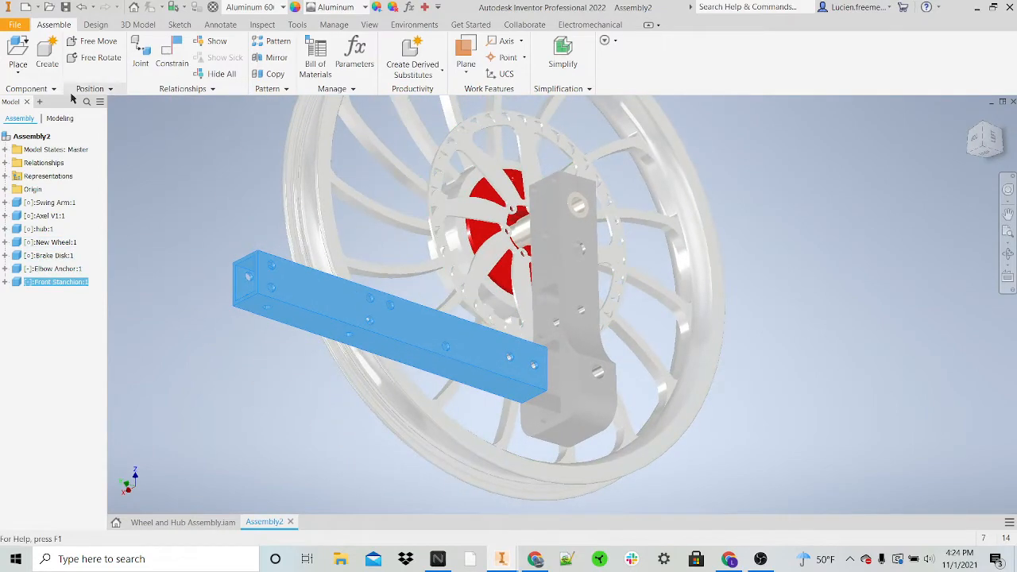
# Step: Place one copy of the StanchionBracket part from the Parts folder near the upper end of the front stanchion
pyautogui.press('p')
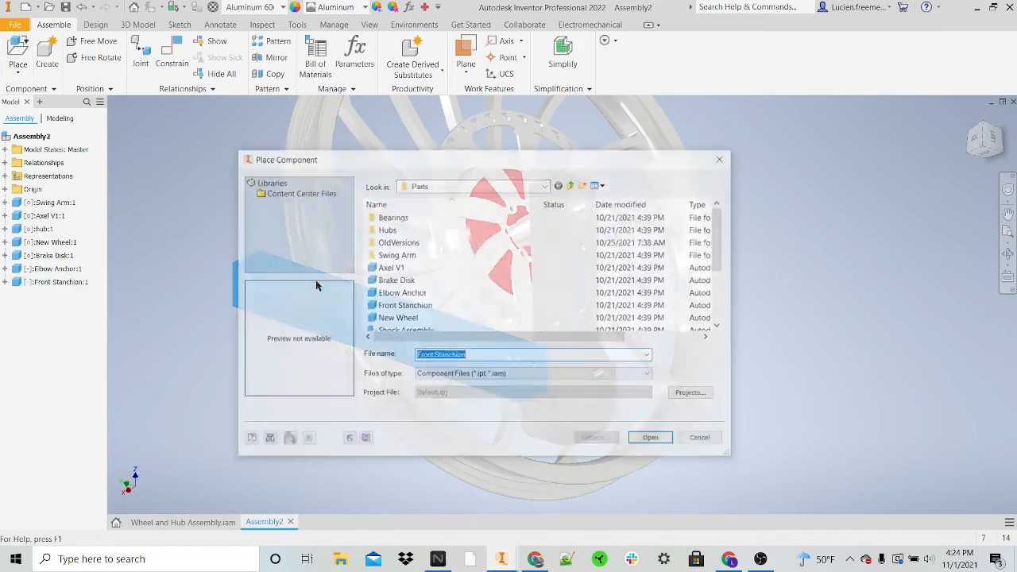
pyautogui.scroll(-1, 473, 282)
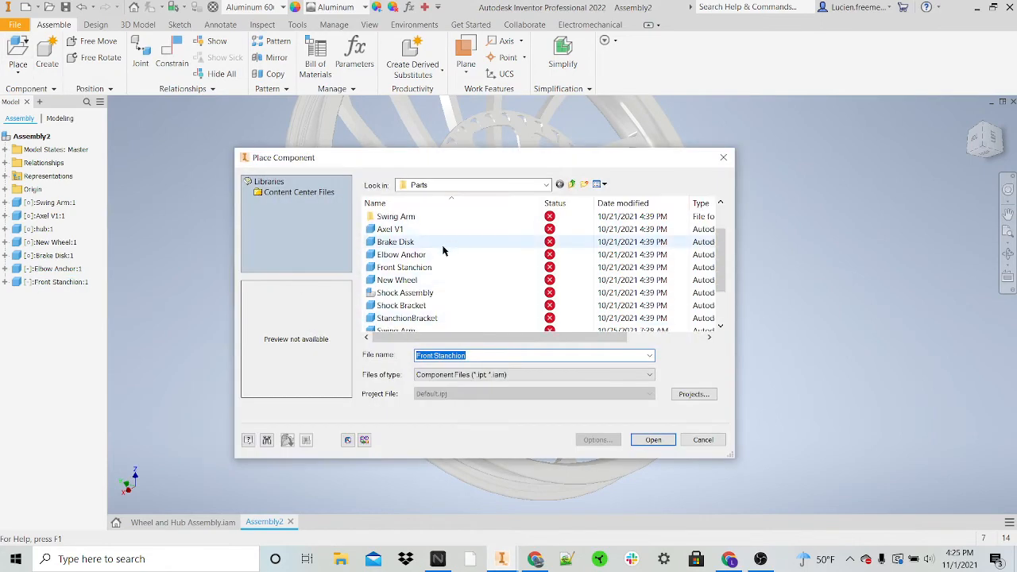
pyautogui.click(449, 242)
pyautogui.click(448, 231)
pyautogui.scroll(-1, 448, 262)
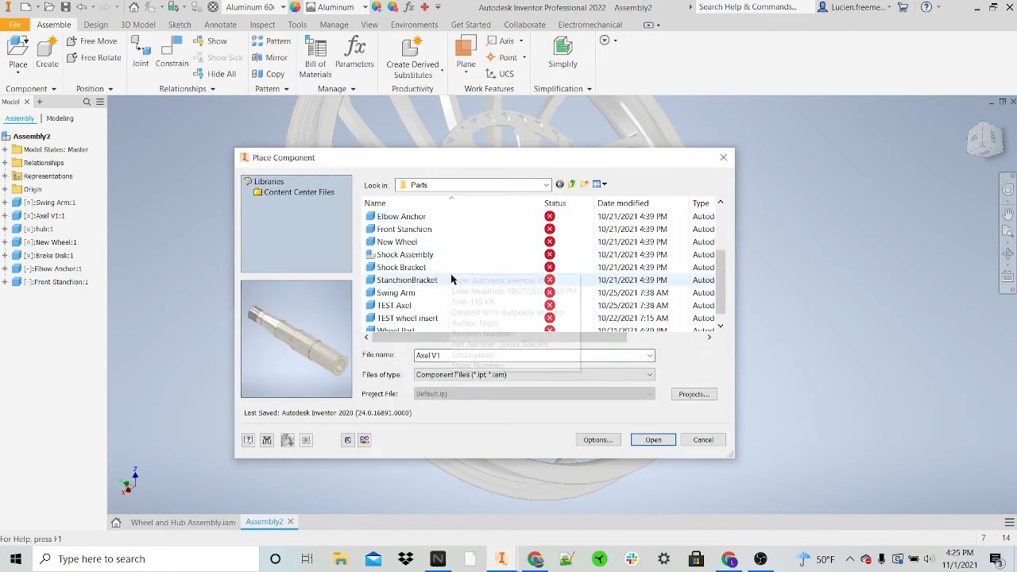
pyautogui.scroll(-1, 450, 296)
pyautogui.click(449, 303)
pyautogui.click(453, 281)
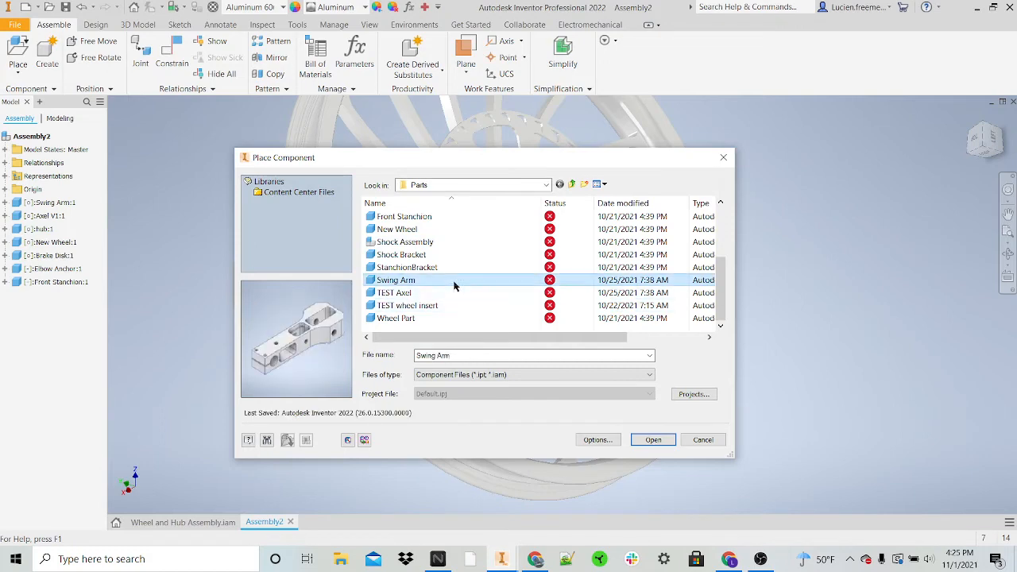
pyautogui.click(460, 266)
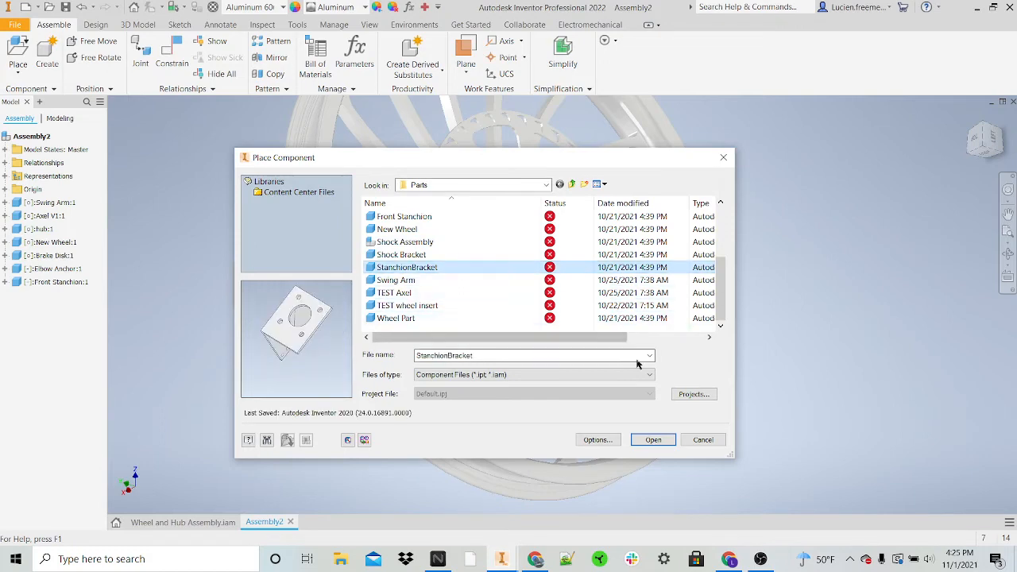
pyautogui.click(651, 439)
pyautogui.keyDown('shift'); pyautogui.moveTo(658, 405); pyautogui.dragTo(688, 343, button='middle'); pyautogui.keyUp('shift')
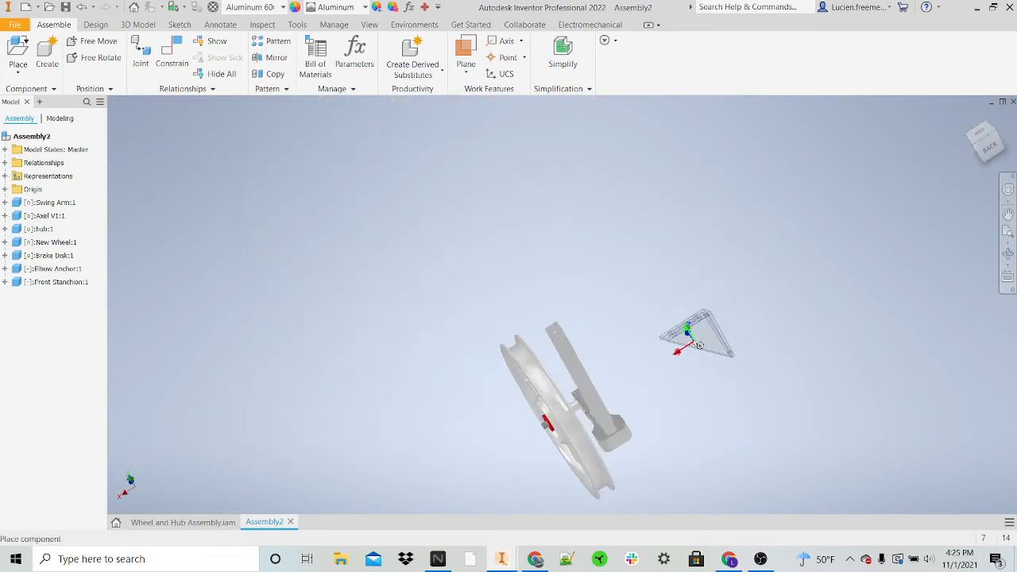
pyautogui.click(646, 330)
pyautogui.press('Escape')
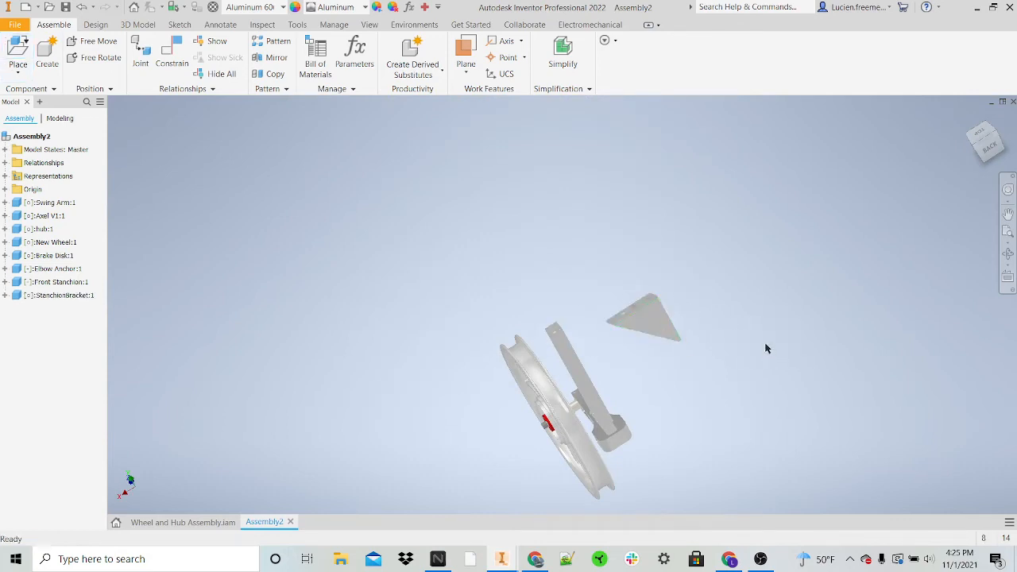
# Step: Mate the axis of an upper bolt hole on the stanchion bracket to the matching upper front stanchion hole with a 0.000 in offset
pyautogui.keyDown('shift'); pyautogui.moveTo(765, 347); pyautogui.dragTo(617, 320, button='middle'); pyautogui.keyUp('shift')
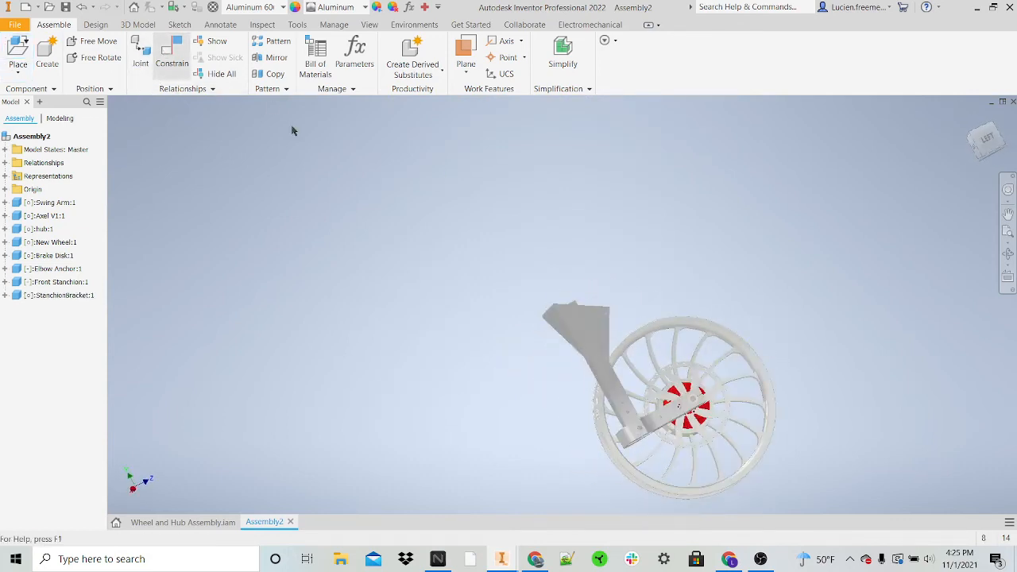
pyautogui.press('c')
pyautogui.scroll(4, 615, 318)
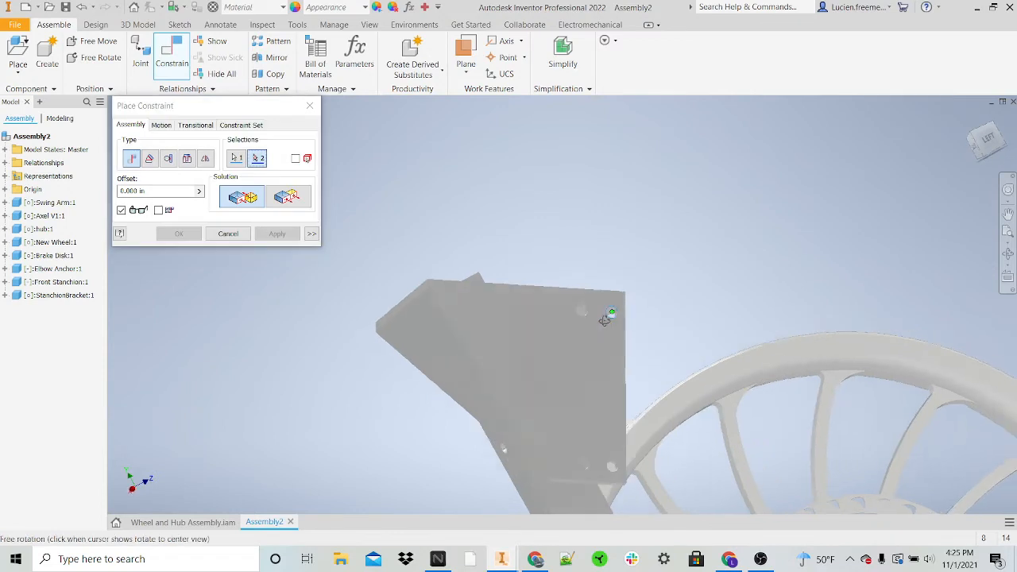
pyautogui.moveTo(606, 313)
pyautogui.keyDown('shift'); pyautogui.mouseDown(button='middle')
pyautogui.moveTo(724, 313)
pyautogui.moveTo(690, 304)
pyautogui.mouseUp(button='middle'); pyautogui.keyUp('shift')
pyautogui.click(553, 285)
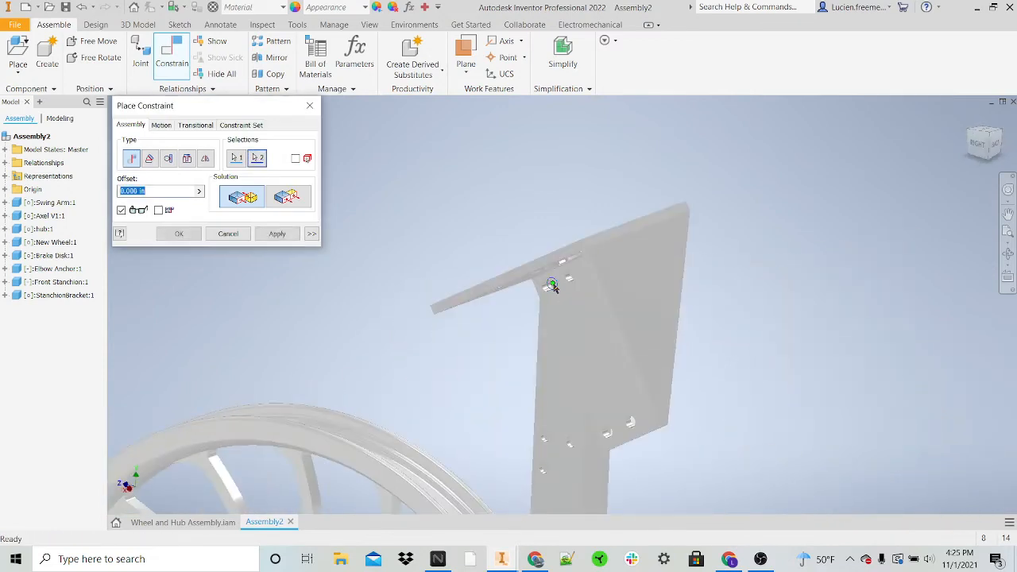
pyautogui.scroll(2, 610, 439)
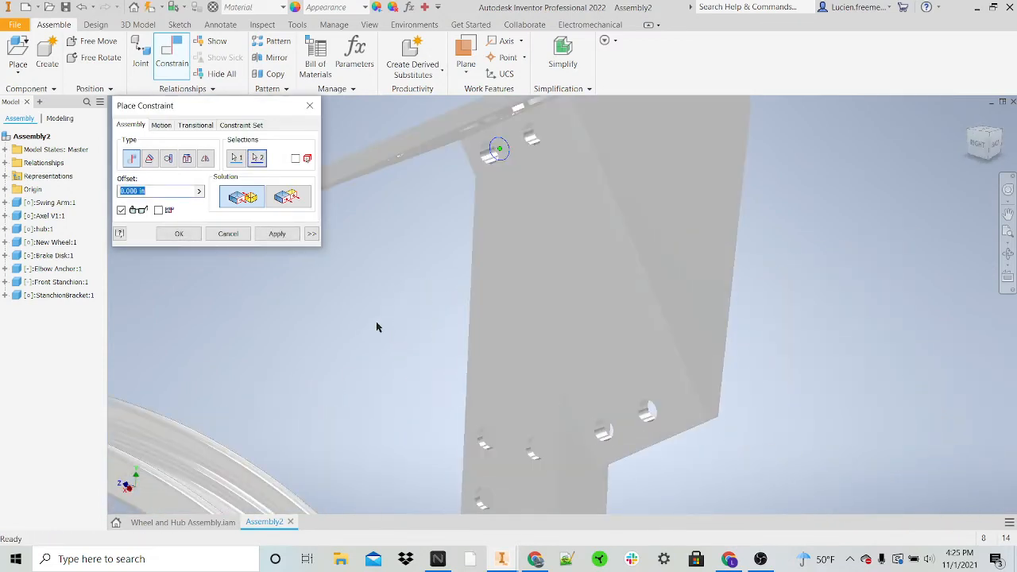
pyautogui.click(277, 235)
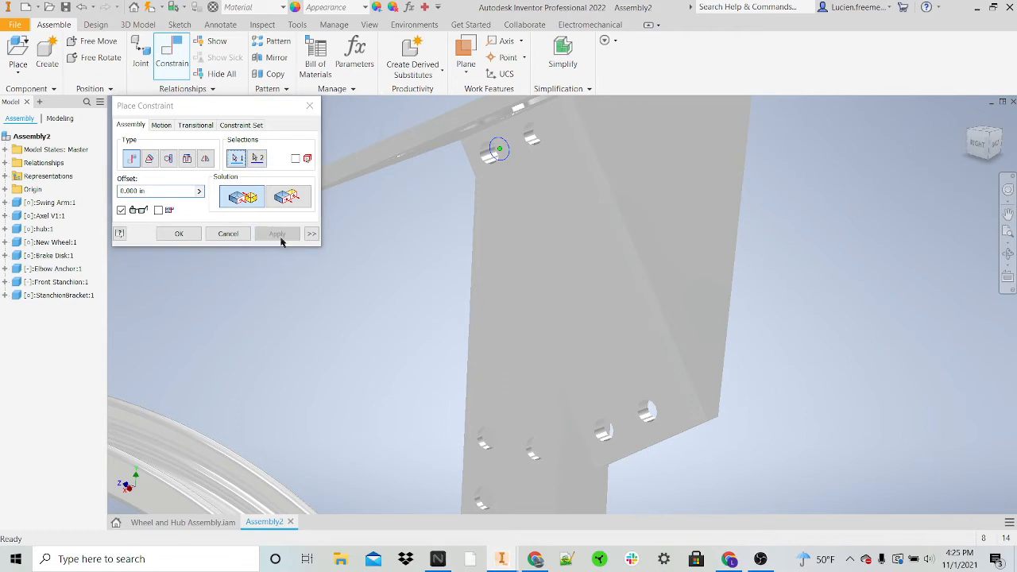
# Step: Mate the axis of a lower bolt hole on the stanchion bracket to the corresponding front stanchion hole with a 0.000 in offset
pyautogui.click(612, 437)
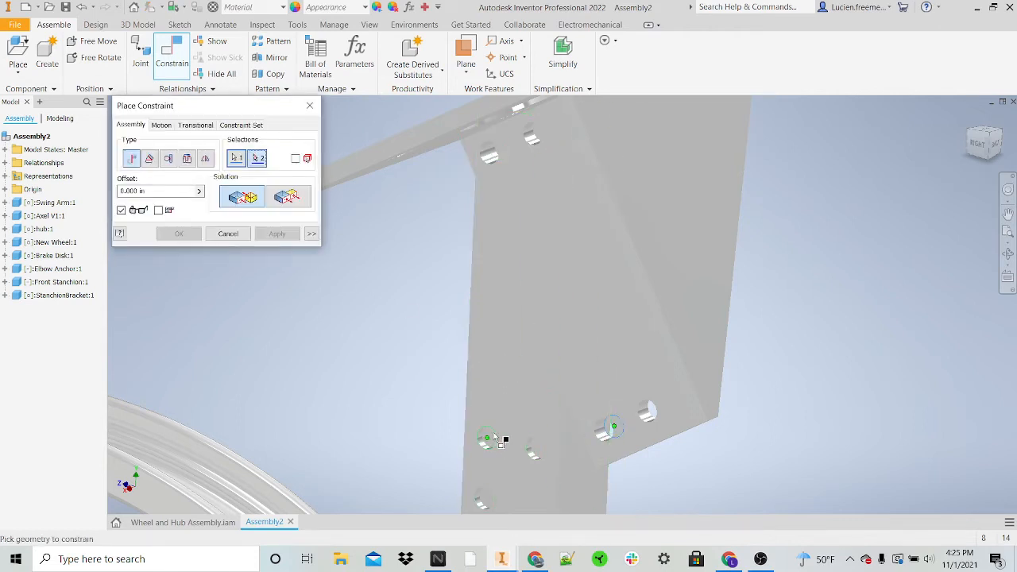
pyautogui.click(494, 435)
pyautogui.click(276, 234)
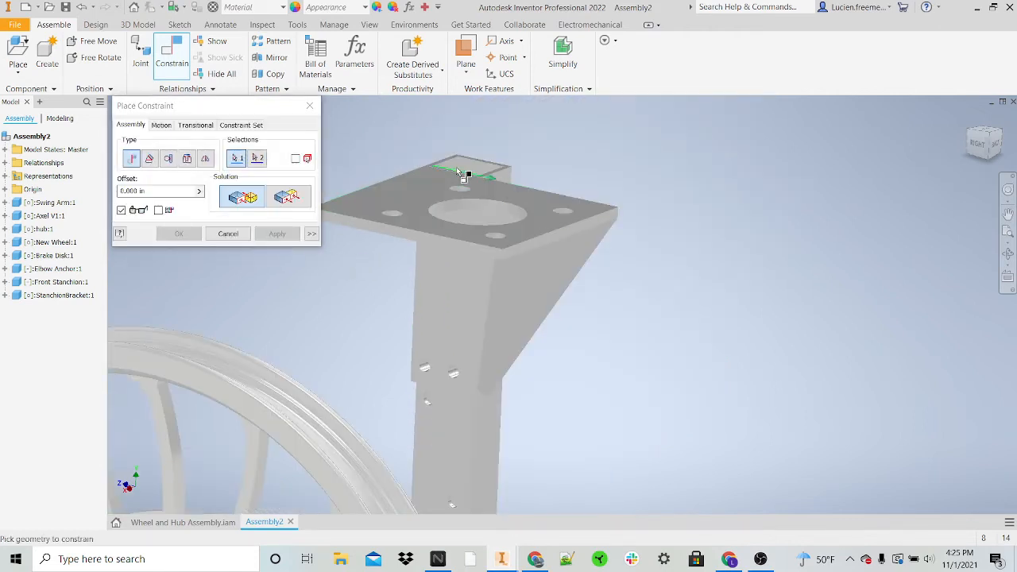
# Step: Try to mate the stanchion bracket's top face to the front stanchion's top end face with a 0.000 in offset
pyautogui.scroll(5, 459, 172)
pyautogui.click(411, 205)
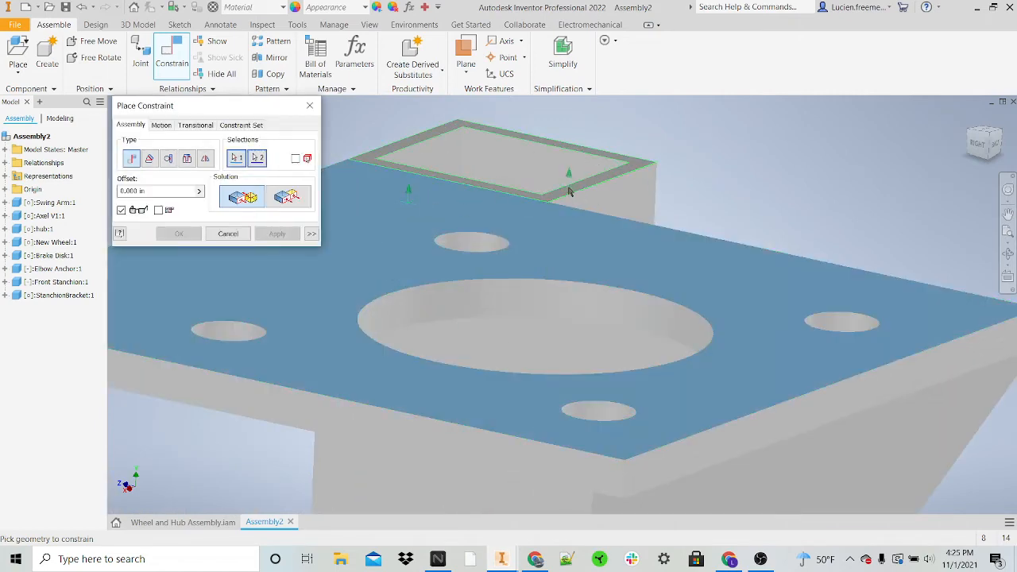
pyautogui.click(568, 191)
pyautogui.click(277, 234)
pyautogui.click(398, 211)
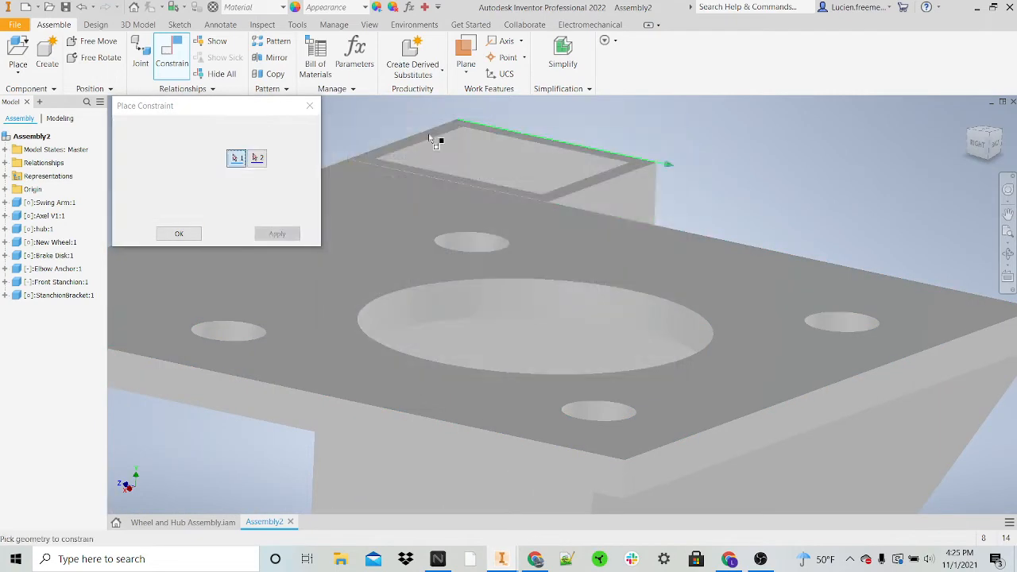
pyautogui.press('Escape')
# Step: Examine the stanchion bracket's fit on the front stanchion and the swing arm, brake disk and wheel from several angles
pyautogui.moveTo(434, 244)
pyautogui.mouseDown()
pyautogui.moveTo(476, 175)
pyautogui.moveTo(445, 232)
pyautogui.mouseUp()
pyautogui.scroll(-6, 445, 231)
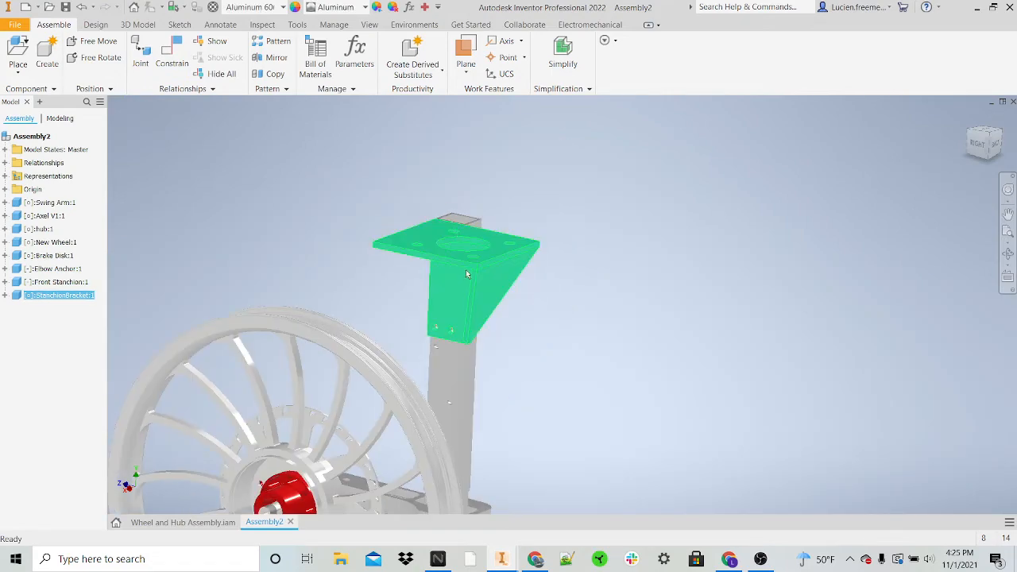
pyautogui.moveTo(466, 271); pyautogui.dragTo(484, 226)
pyautogui.scroll(-3, 484, 225)
pyautogui.keyDown('shift'); pyautogui.moveTo(410, 293); pyautogui.dragTo(737, 199, button='middle'); pyautogui.keyUp('shift')
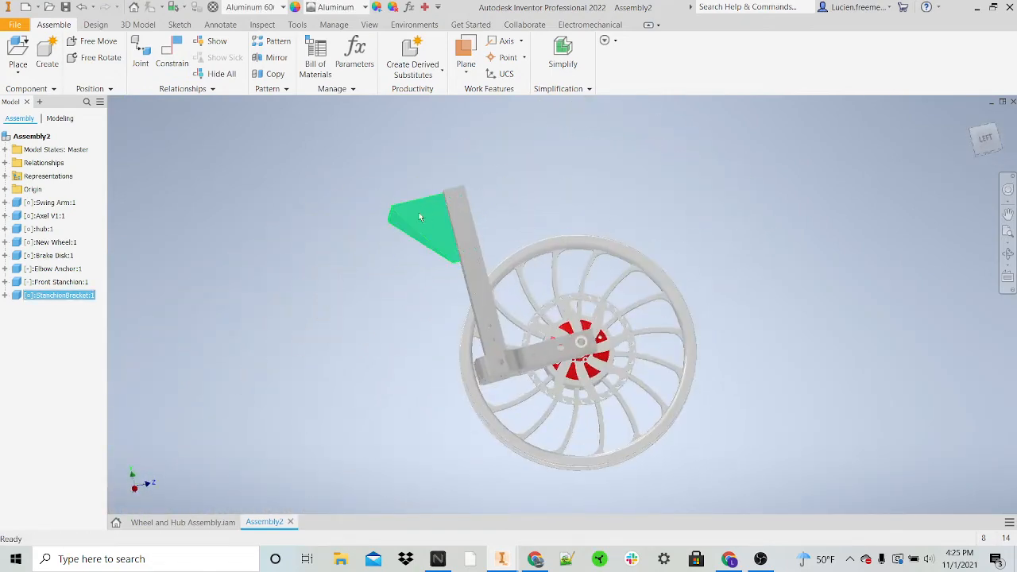
pyautogui.moveTo(420, 217); pyautogui.dragTo(466, 272)
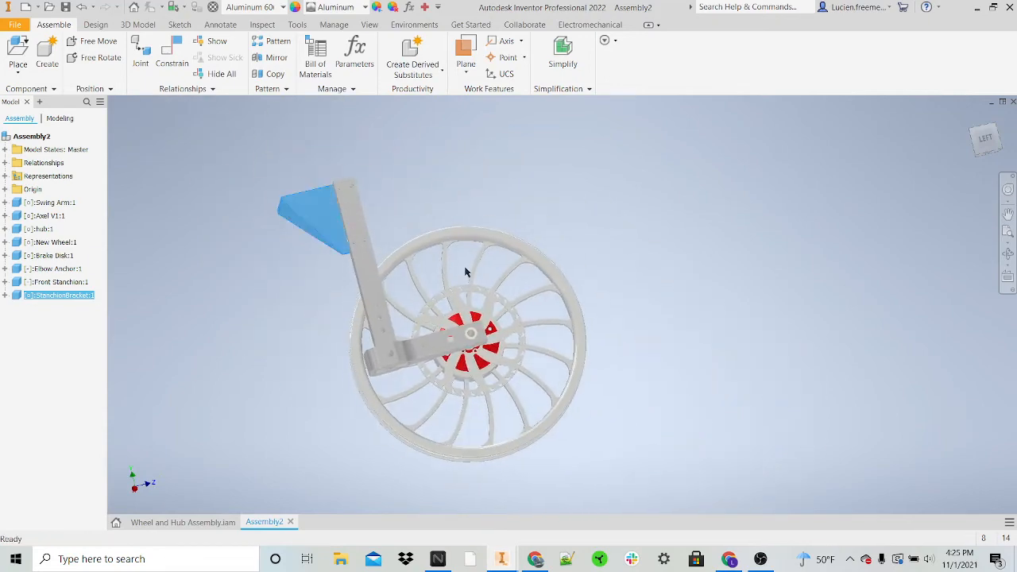
pyautogui.moveTo(528, 264); pyautogui.dragTo(474, 245)
pyautogui.moveTo(442, 283); pyautogui.dragTo(517, 301)
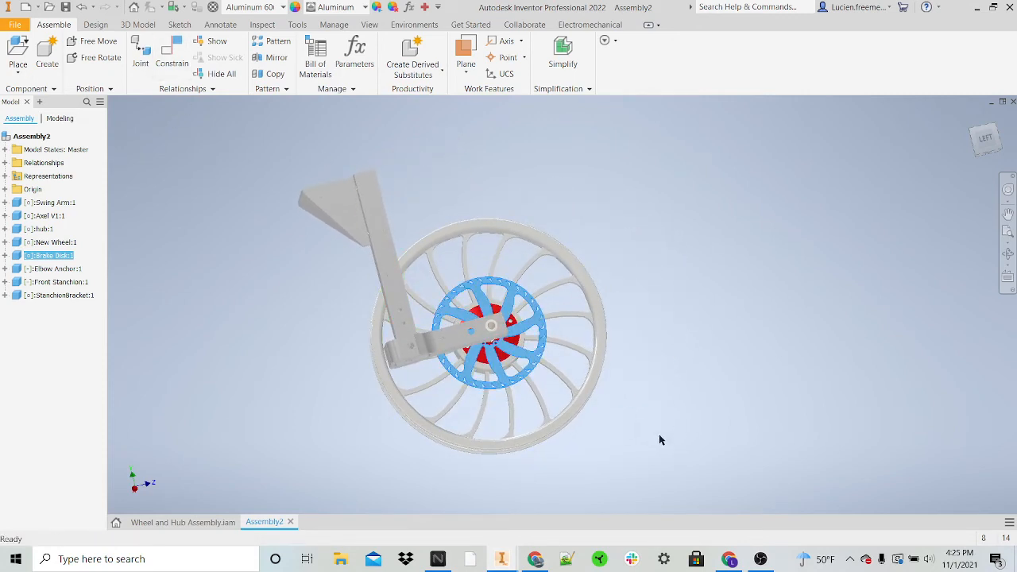
pyautogui.scroll(5, 399, 344)
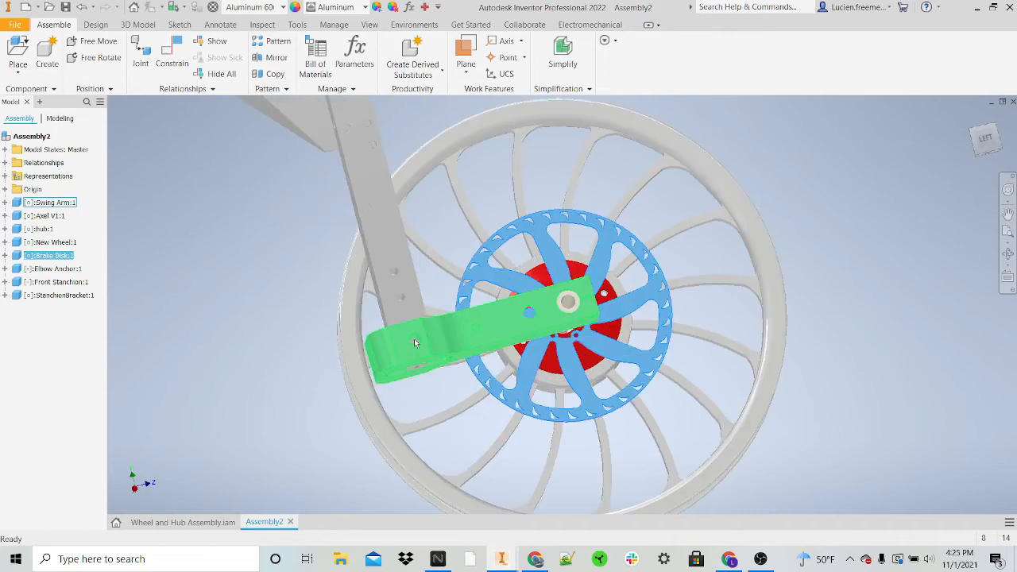
pyautogui.scroll(-3, 725, 279)
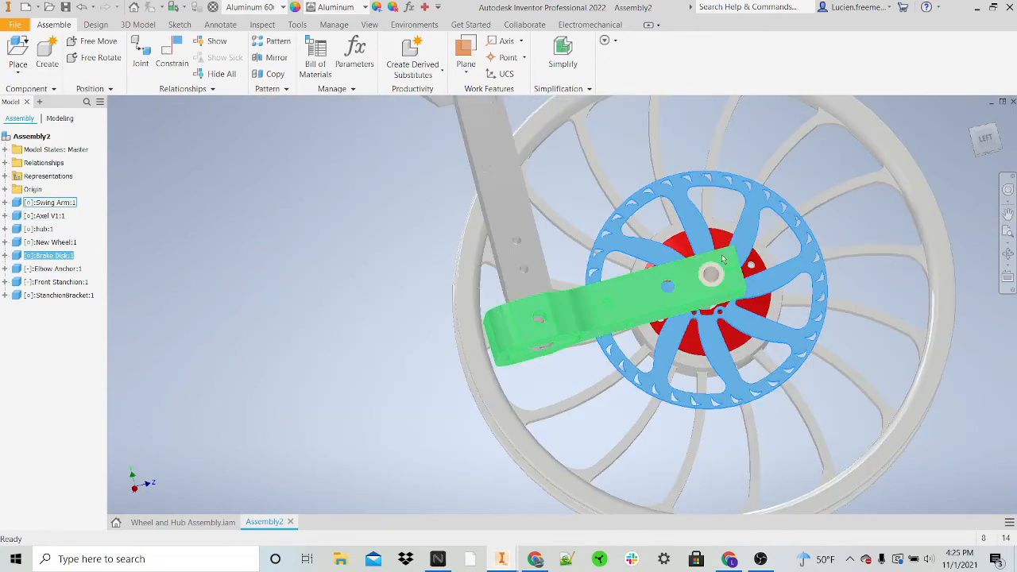
pyautogui.scroll(-4, 718, 274)
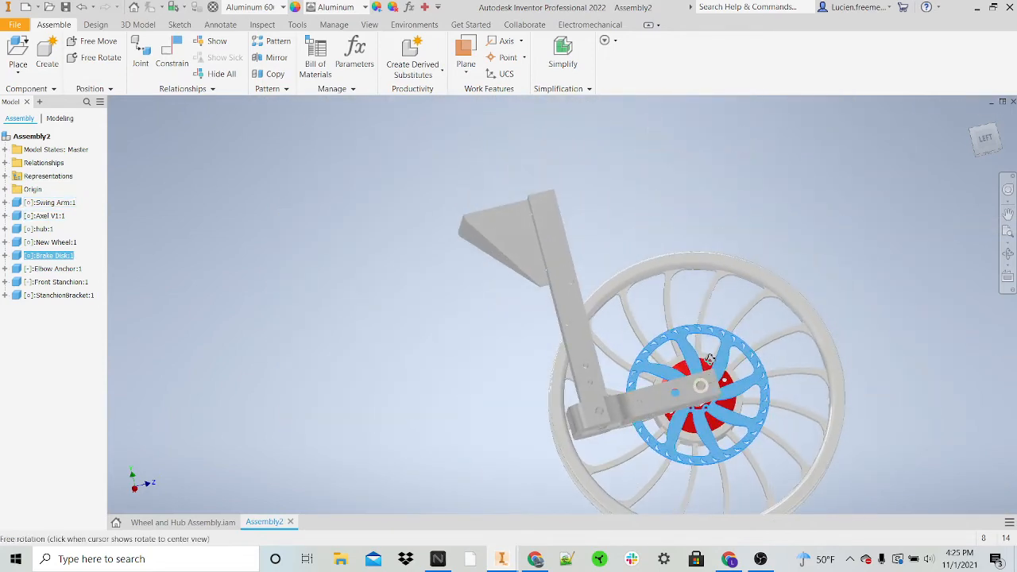
pyautogui.keyDown('shift'); pyautogui.moveTo(708, 381); pyautogui.dragTo(594, 390, button='middle'); pyautogui.keyUp('shift')
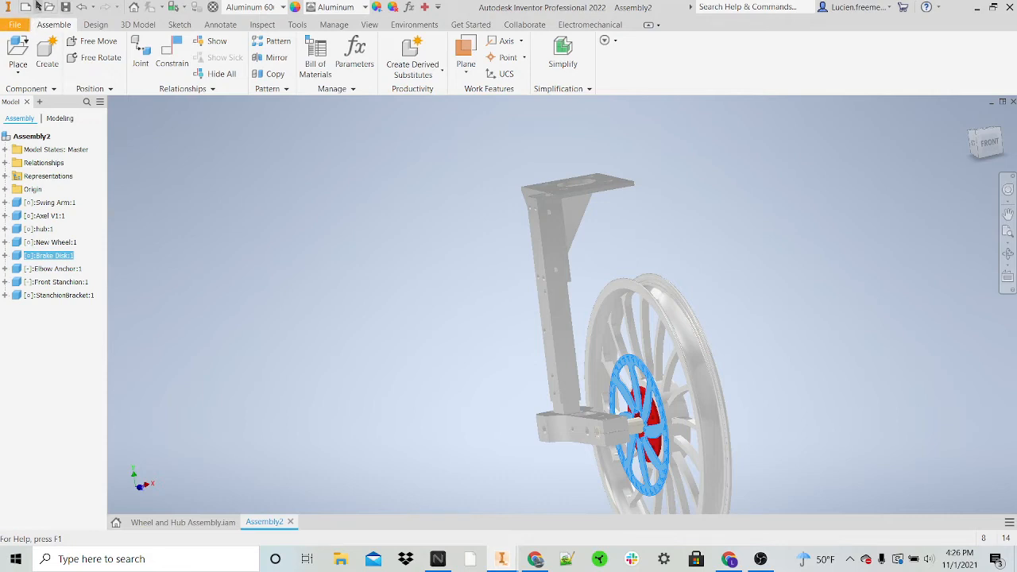
# Step: Create a new part and start a 2D sketch on the horizontal XZ origin plane
pyautogui.click(38, 6)
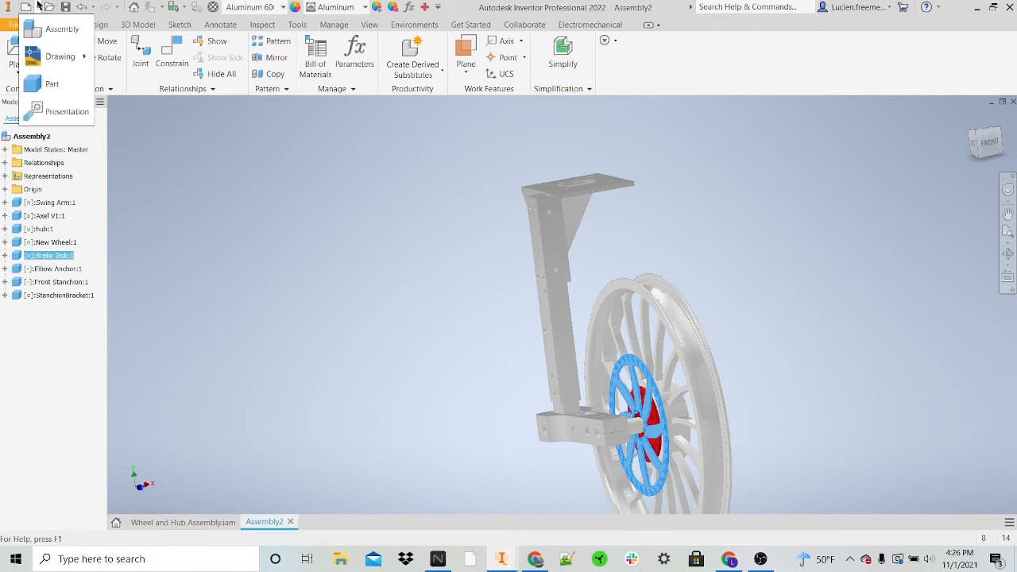
pyautogui.click(49, 85)
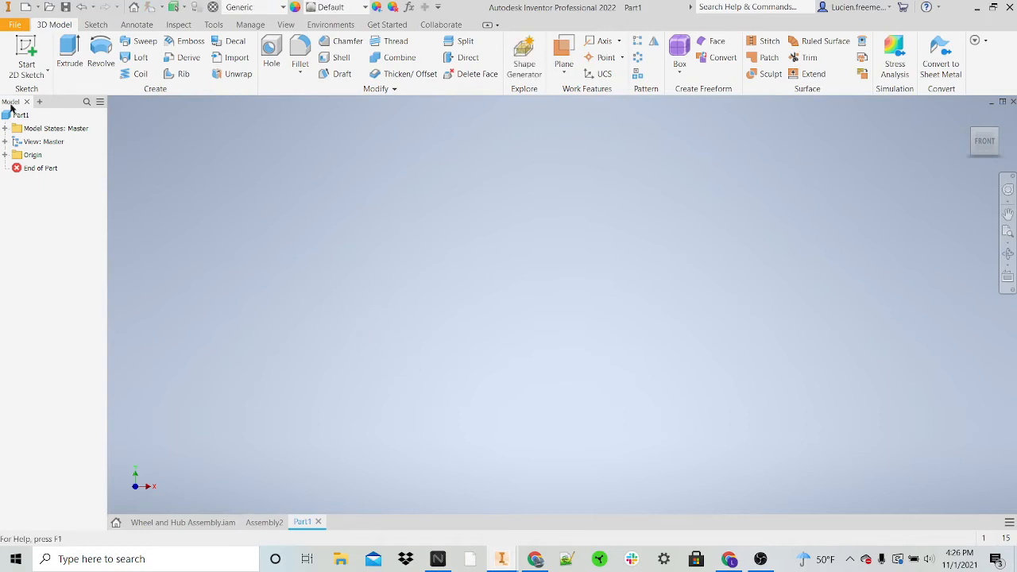
pyautogui.click(28, 56)
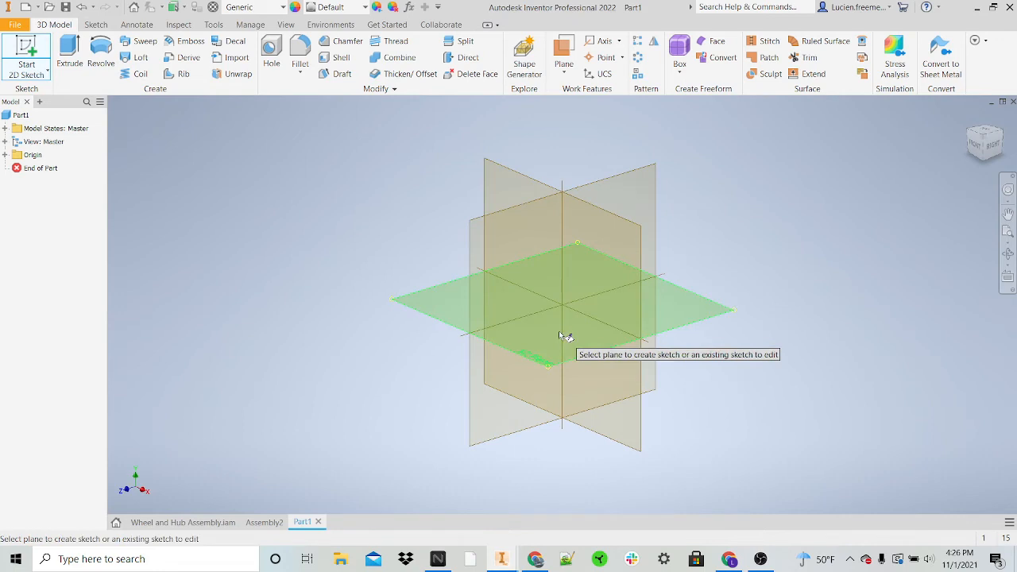
pyautogui.click(558, 330)
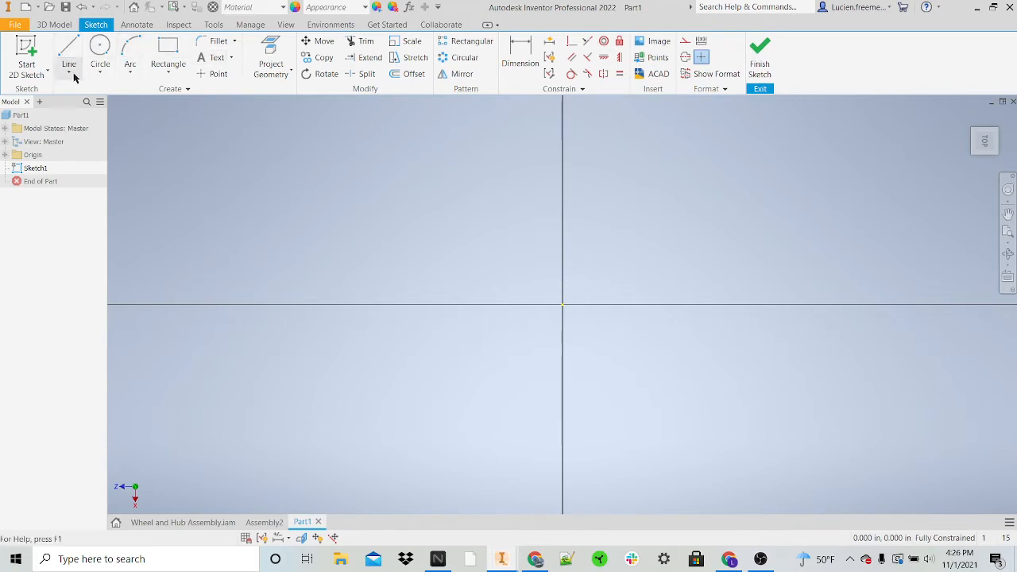
# Step: Draw a 78.740 in horizontal line from the origin and a perpendicular line of 1300mm/2 up from its far end
pyautogui.click(69, 49)
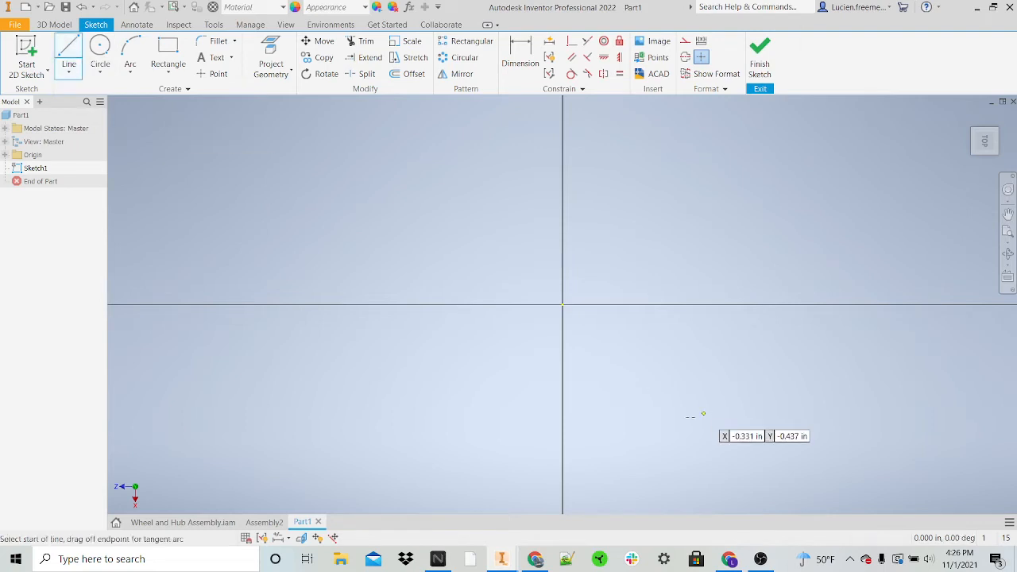
pyautogui.click(562, 305)
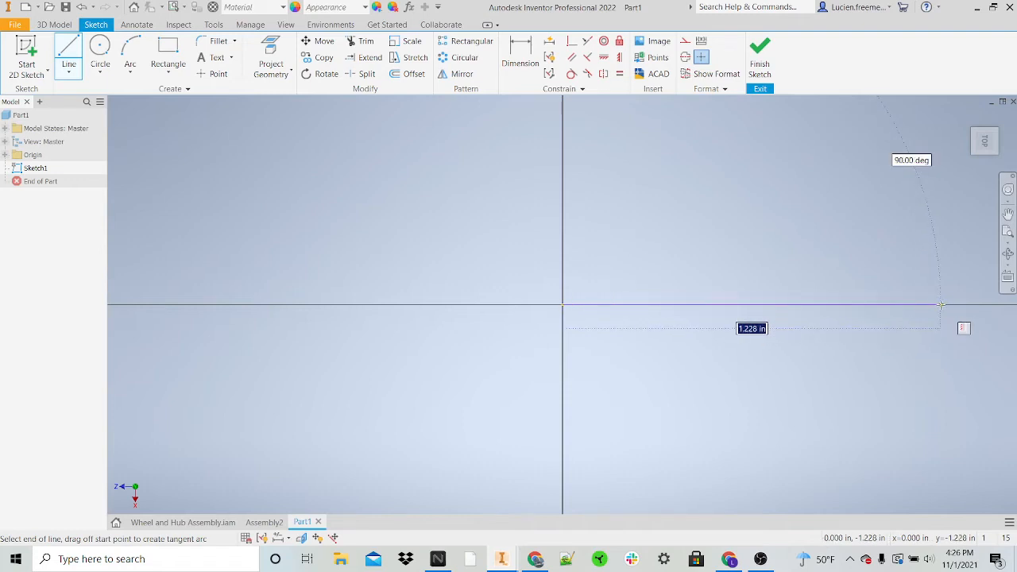
pyautogui.write('10')
pyautogui.press('Return')
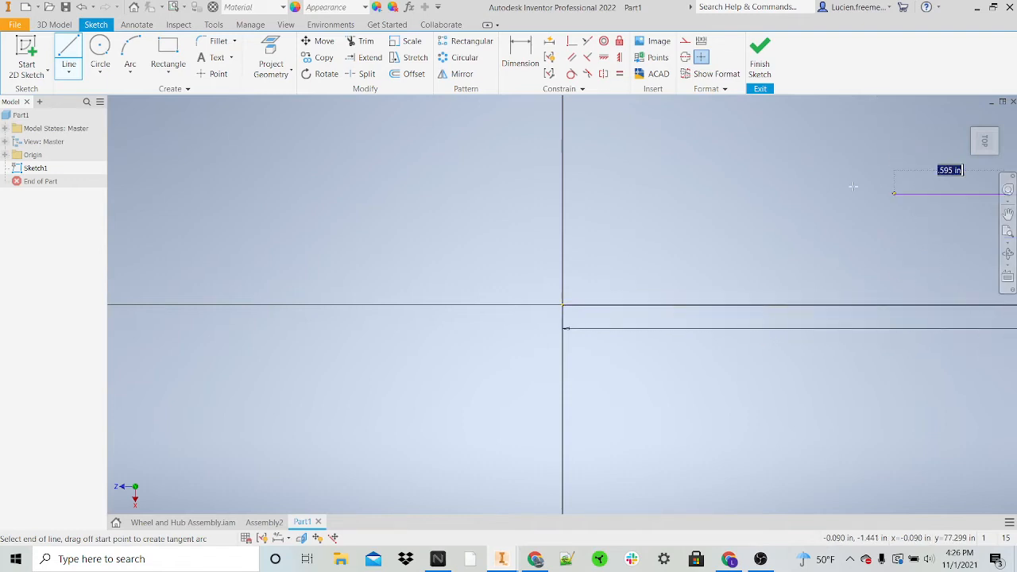
pyautogui.scroll(-15, 734, 267)
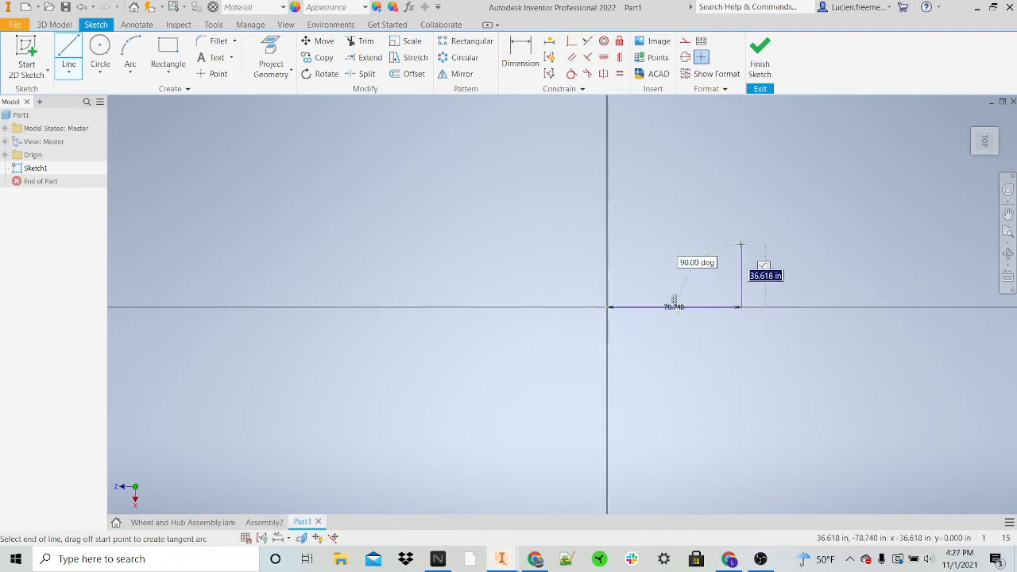
pyautogui.write('130mm/2')
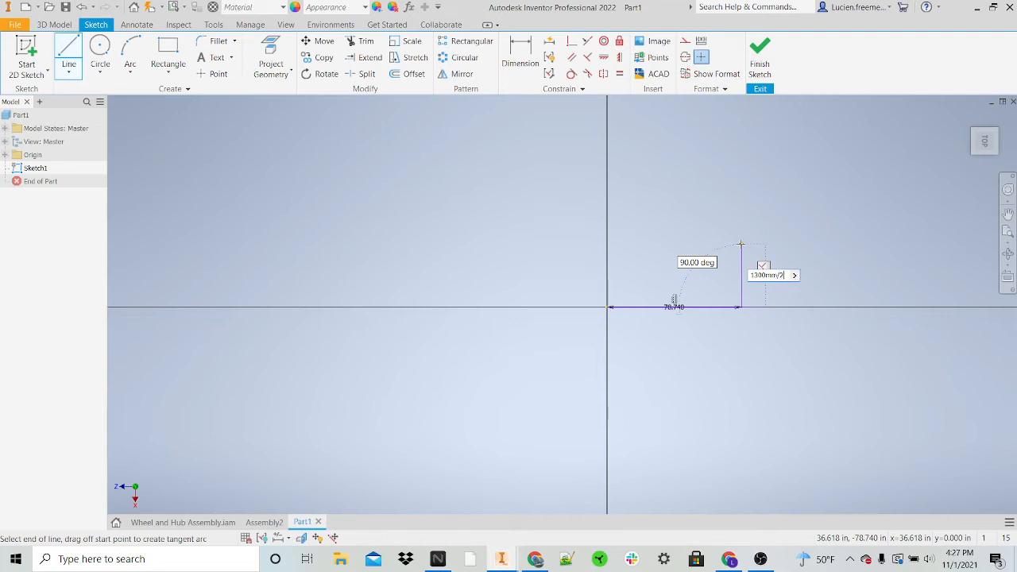
pyautogui.press('Return')
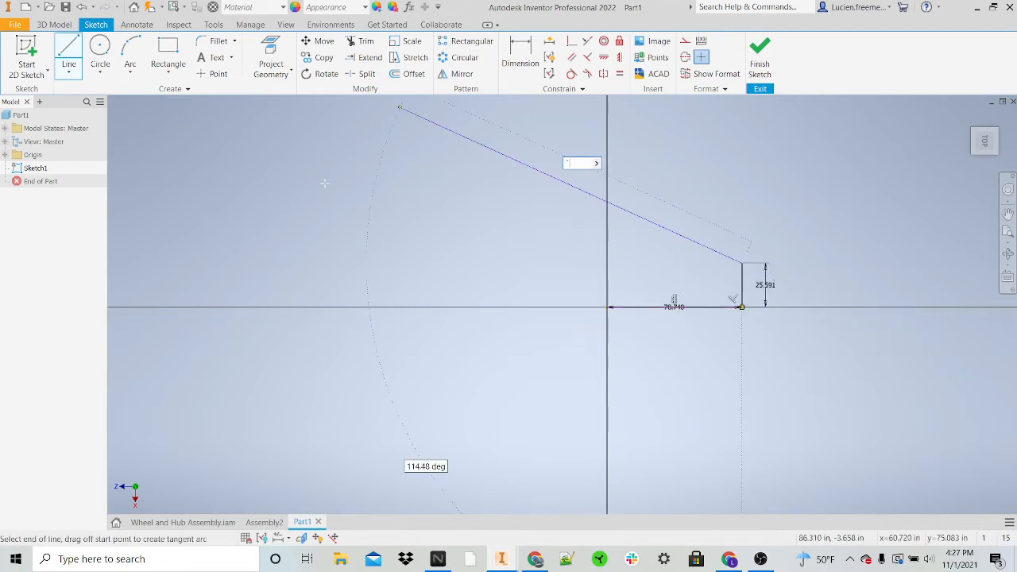
# Step: Draw a control vertex spline from the upper end of the vertical line down to near the origin, using two intermediate vertices
pyautogui.click(69, 72)
pyautogui.click(80, 123)
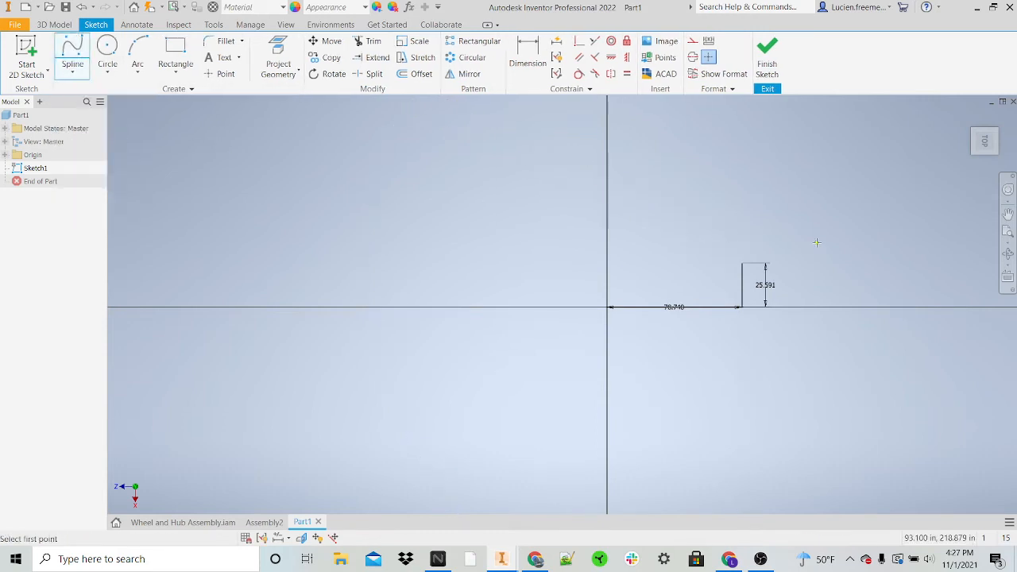
pyautogui.click(741, 263)
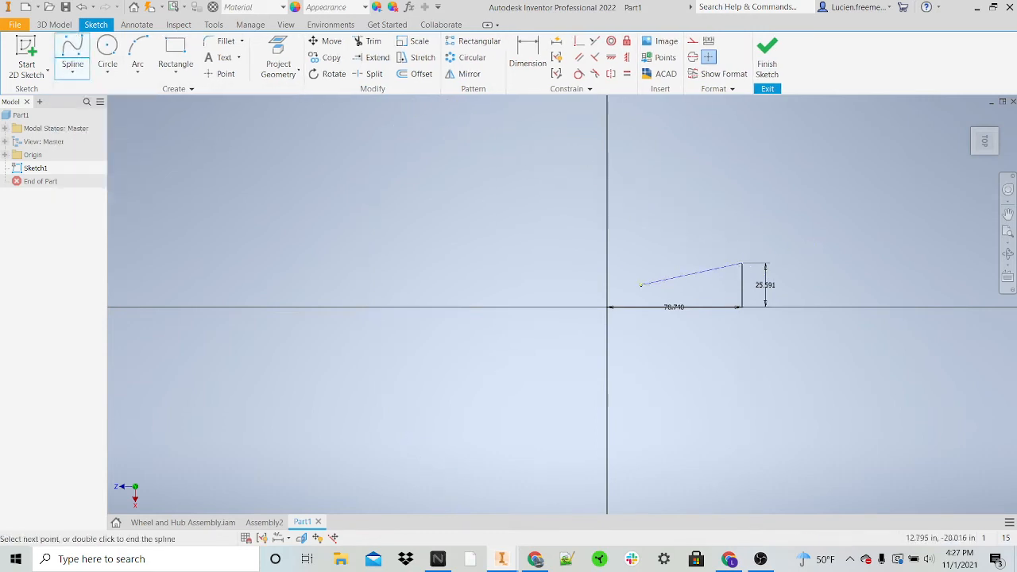
pyautogui.click(680, 262)
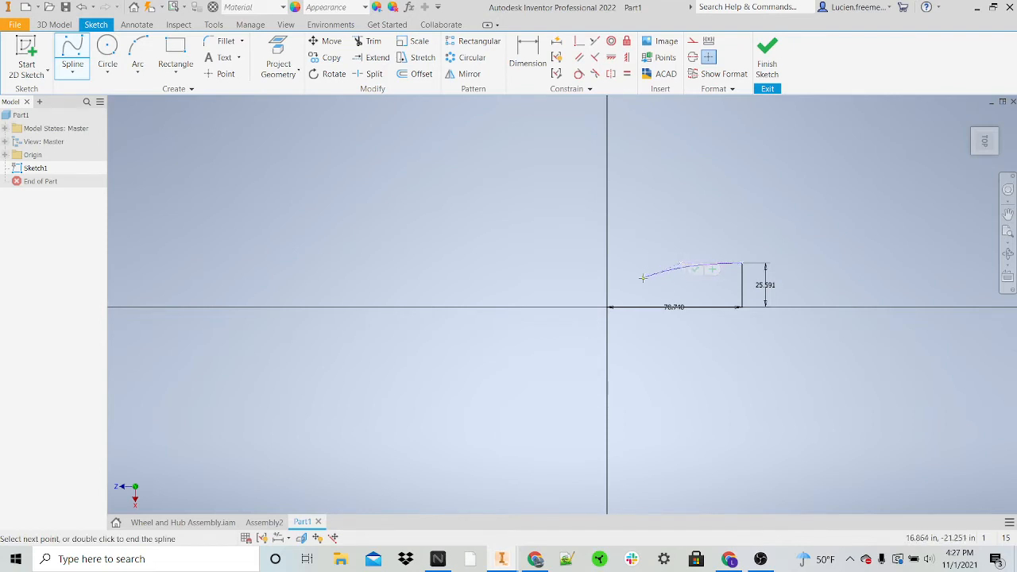
pyautogui.click(644, 276)
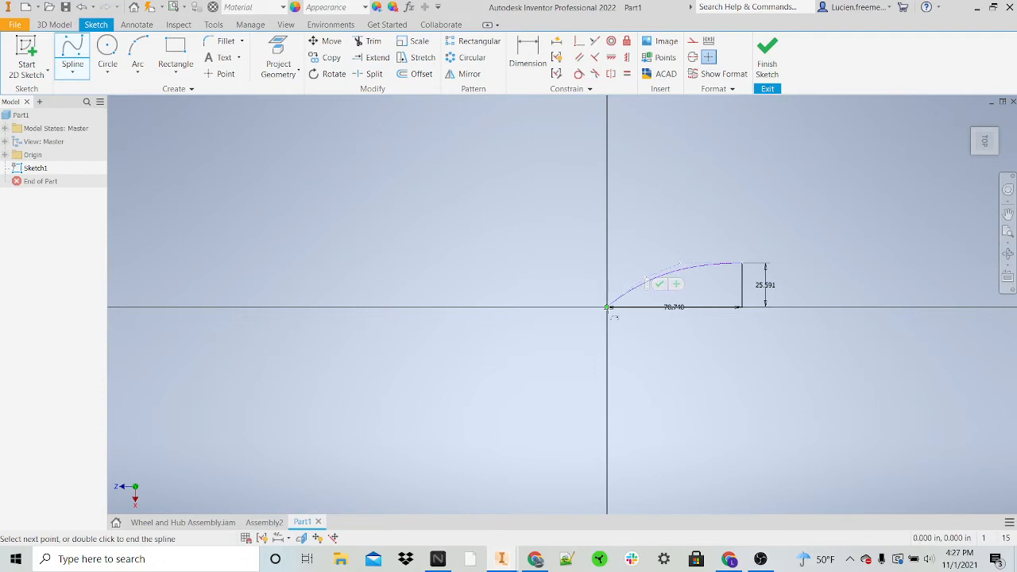
pyautogui.click(607, 303)
pyautogui.click(623, 310)
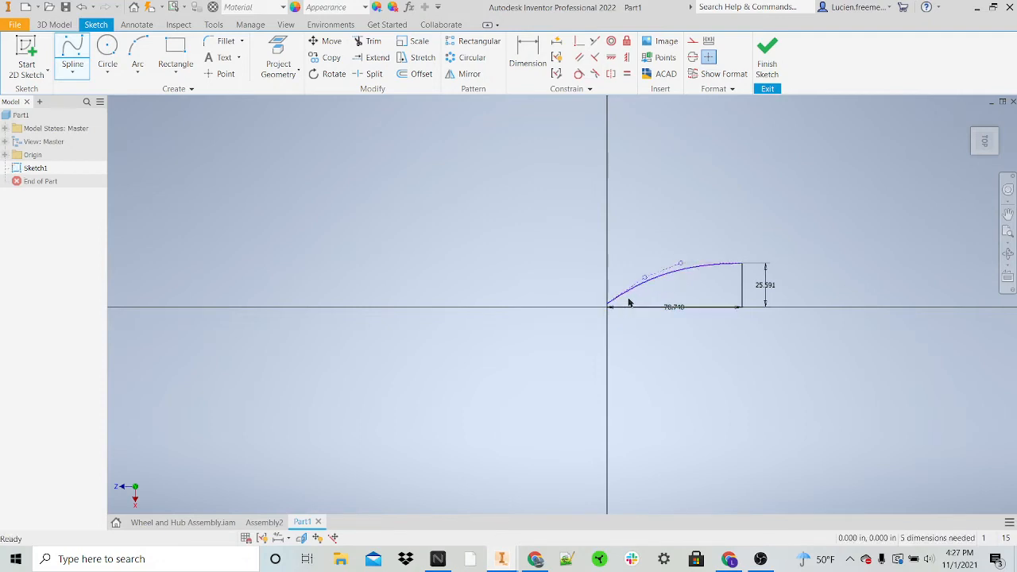
# Step: Apply a coincident constraint between the spline's lower endpoint and the sketch origin
pyautogui.scroll(-4, 623, 282)
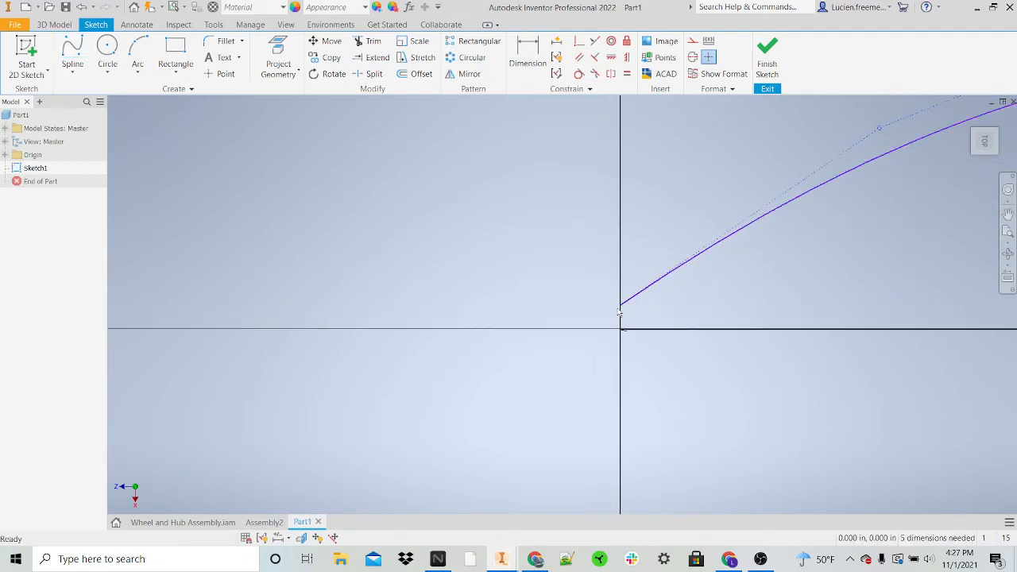
pyautogui.click(579, 40)
pyautogui.click(622, 305)
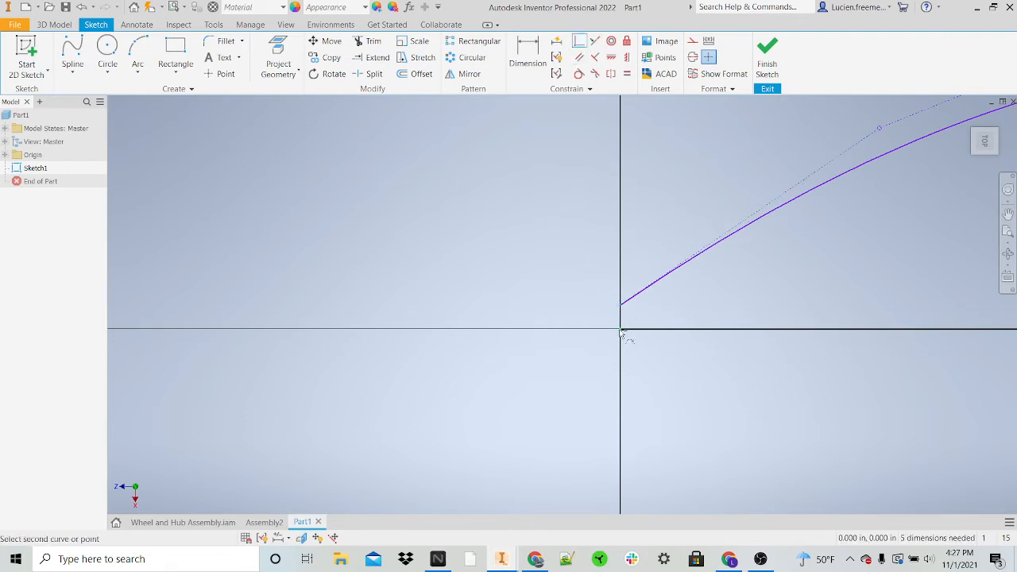
pyautogui.click(622, 330)
# Step: Move the control vertex nearest the origin outward so the spline rises more steeply from the origin
pyautogui.scroll(5, 676, 227)
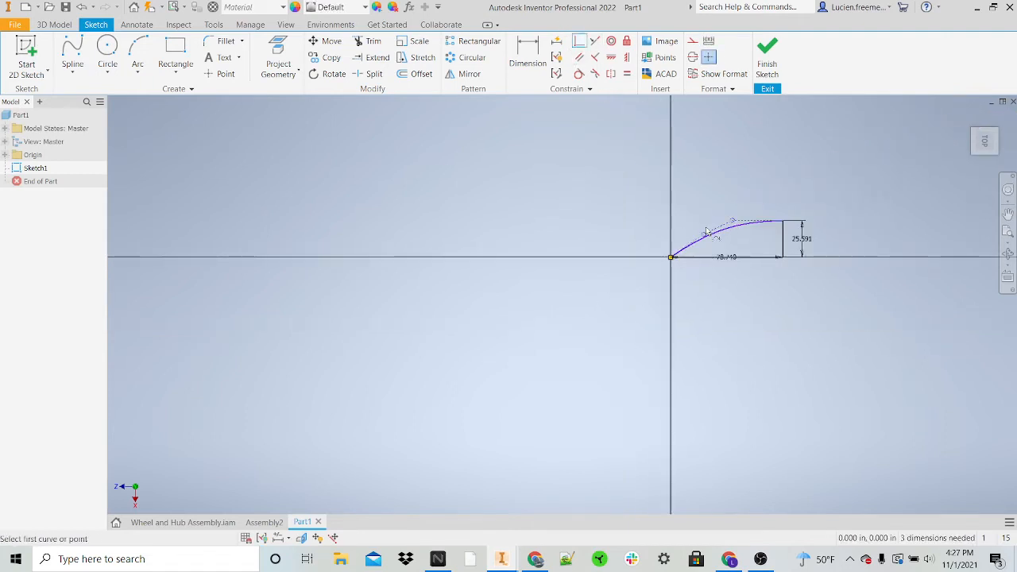
pyautogui.scroll(-5, 706, 231)
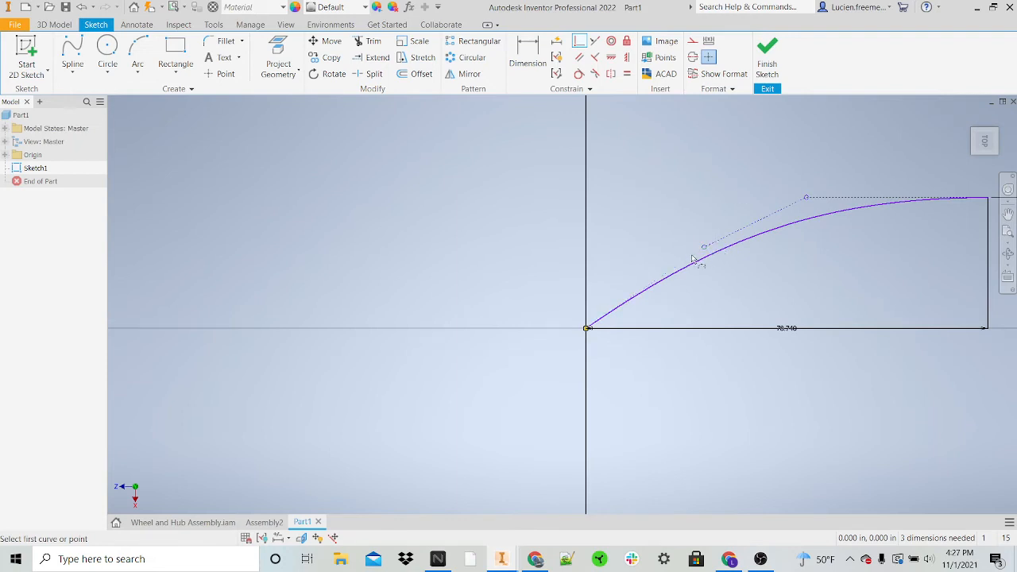
pyautogui.press('Escape')
pyautogui.moveTo(702, 248); pyautogui.dragTo(660, 234)
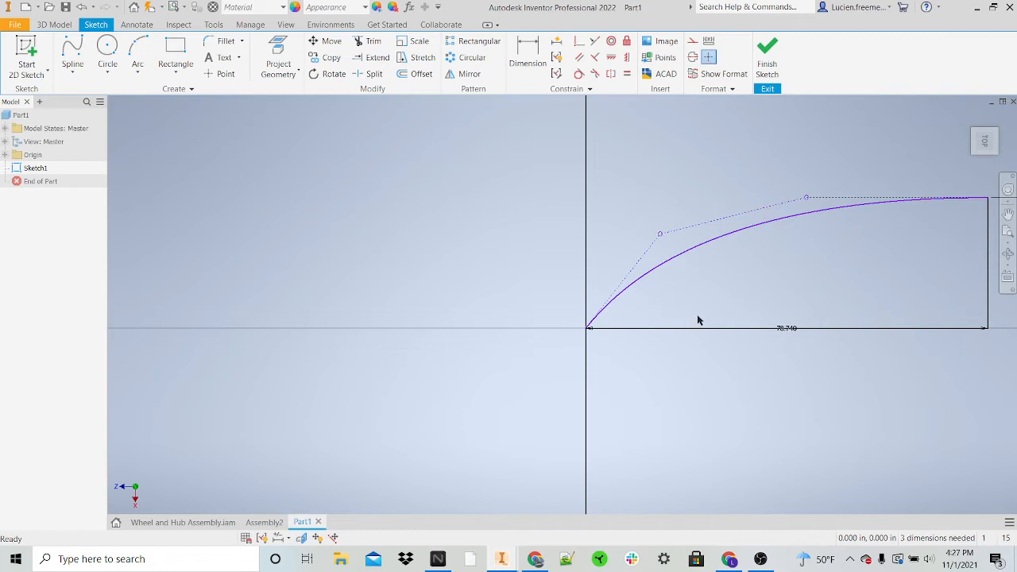
# Step: Delete the horizontal and vertical guide lines so only the spline remains, and finish the sketch
pyautogui.scroll(4, 643, 332)
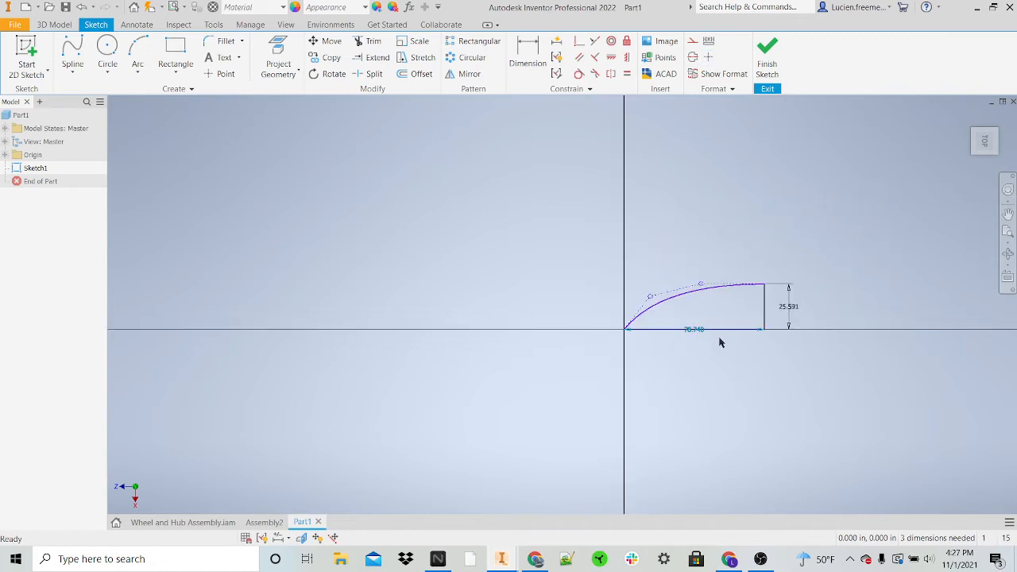
pyautogui.press('Delete')
pyautogui.click(759, 321)
pyautogui.click(765, 301)
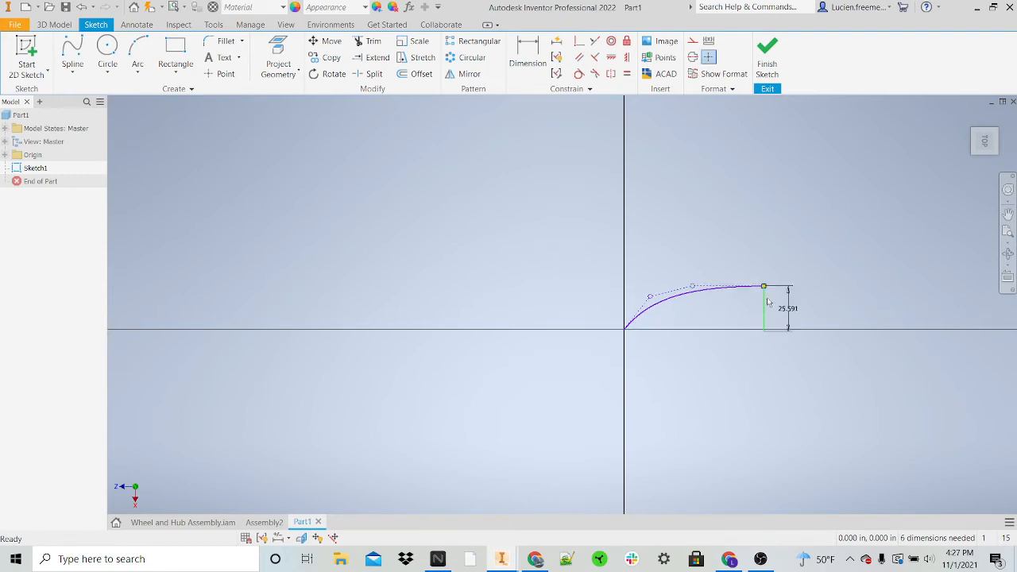
pyautogui.press('Delete')
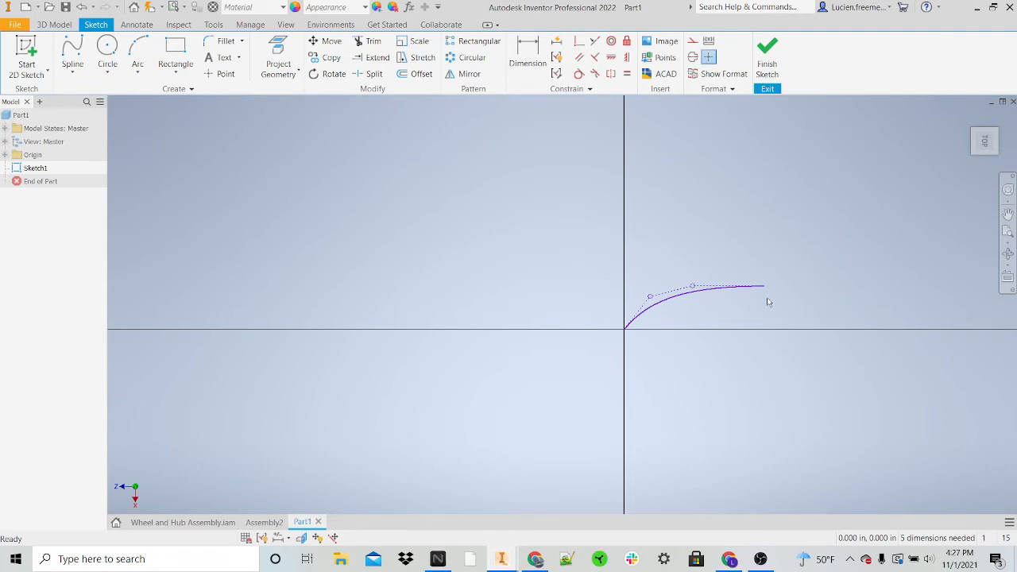
pyautogui.click(768, 66)
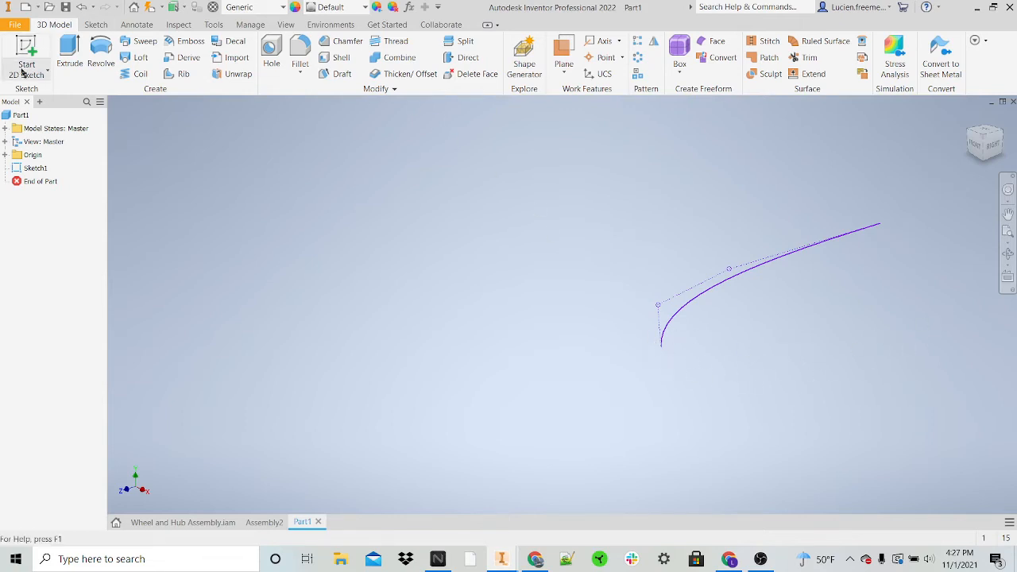
# Step: Start a second sketch on the vertical YZ origin plane and project the first sketch's spline into it
pyautogui.click(36, 46)
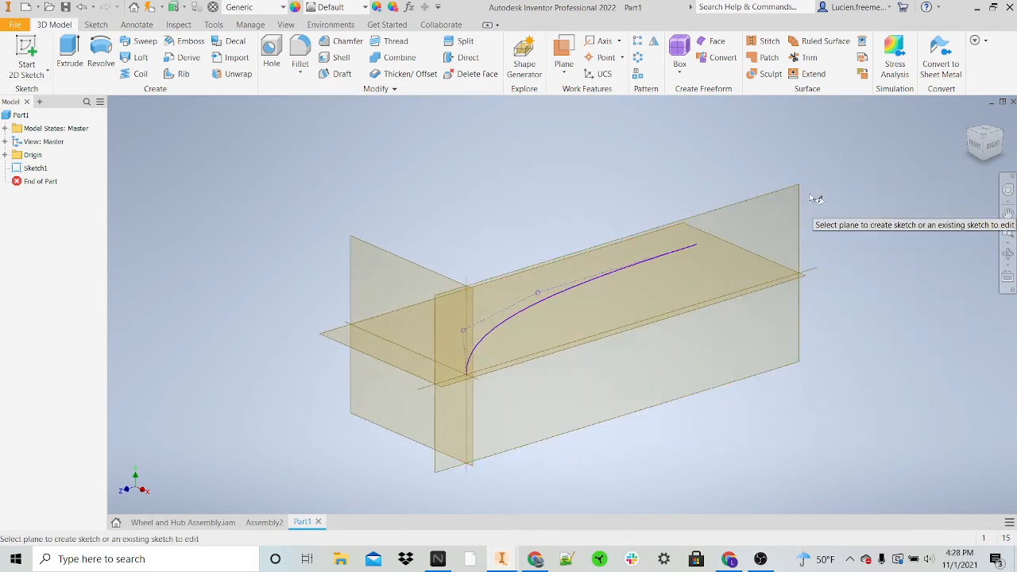
pyautogui.click(778, 205)
pyautogui.click(750, 353)
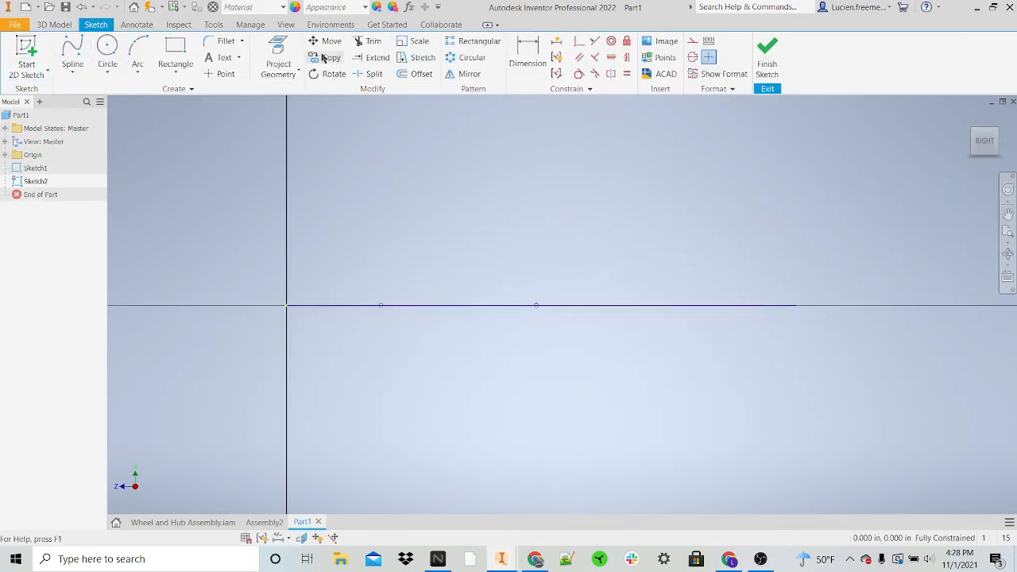
pyautogui.click(87, 76)
pyautogui.click(89, 95)
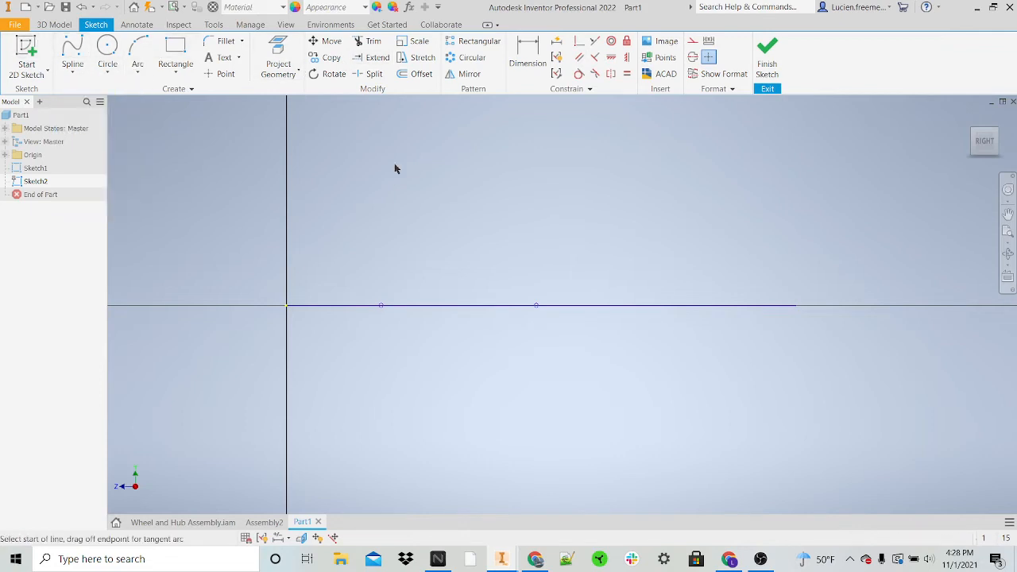
pyautogui.click(270, 56)
pyautogui.click(786, 308)
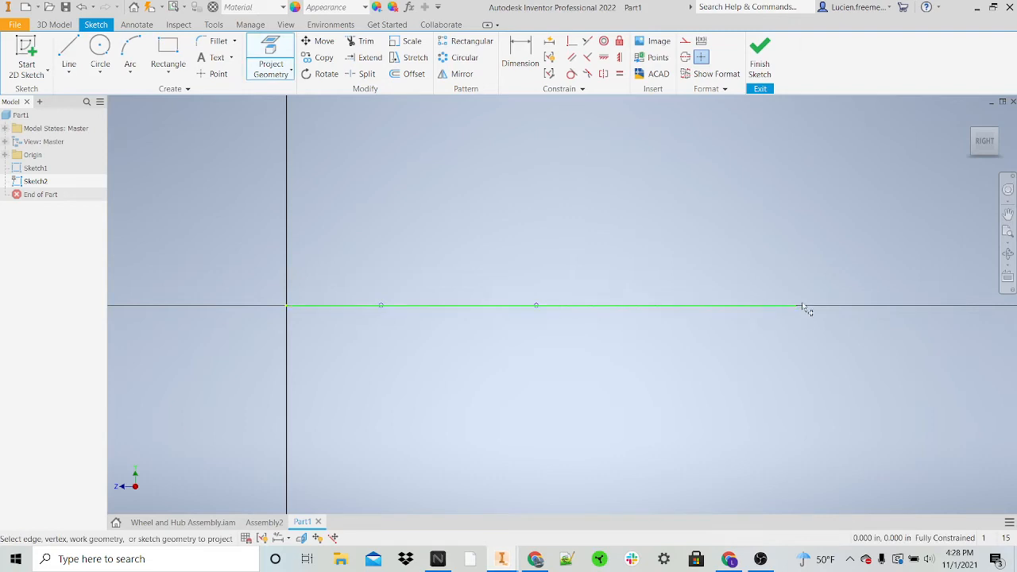
# Step: Draw a 20 in line straight down from the far end of the projected spline
pyautogui.press('l')
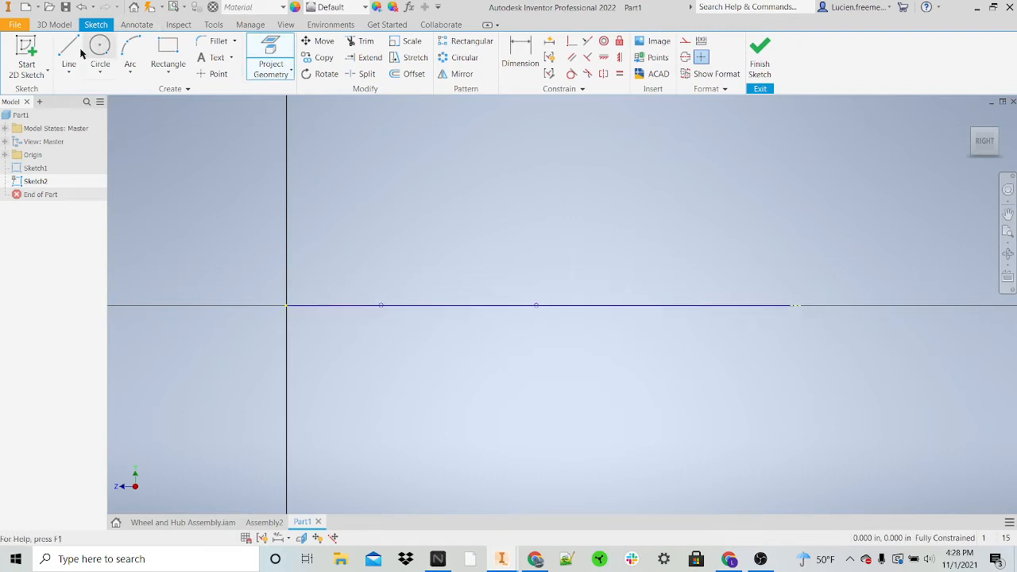
pyautogui.click(794, 305)
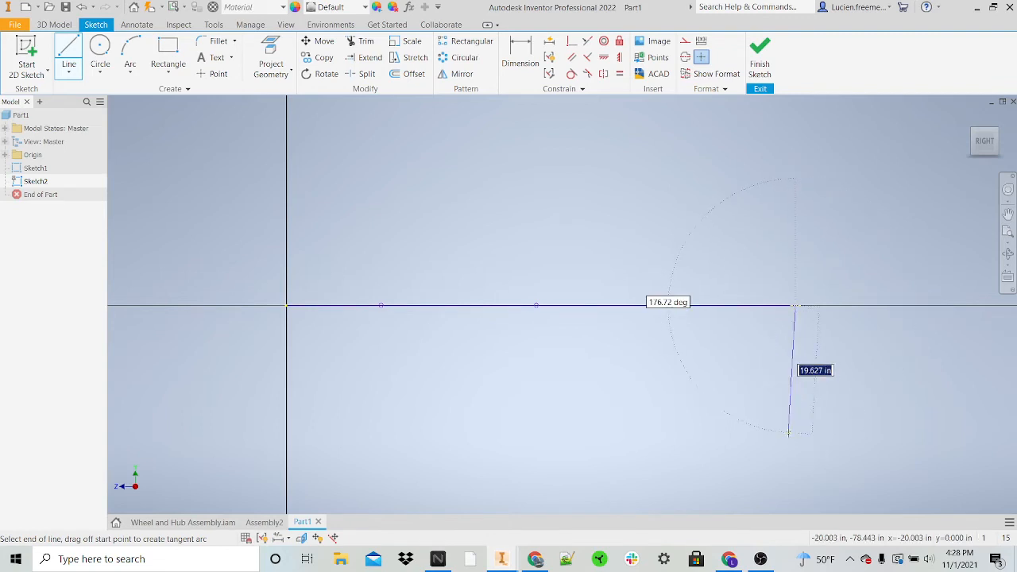
pyautogui.write('20')
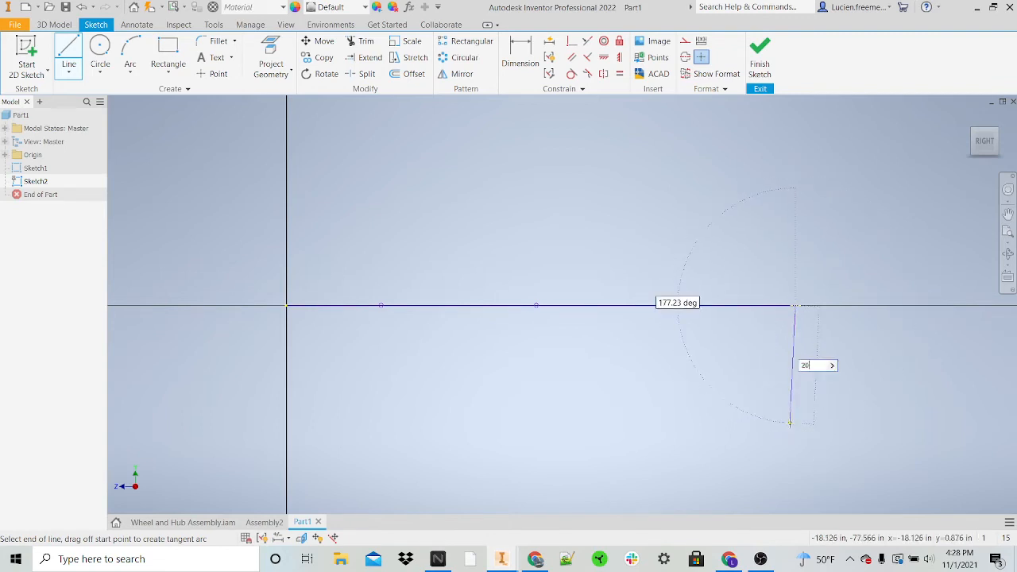
pyautogui.press('Tab')
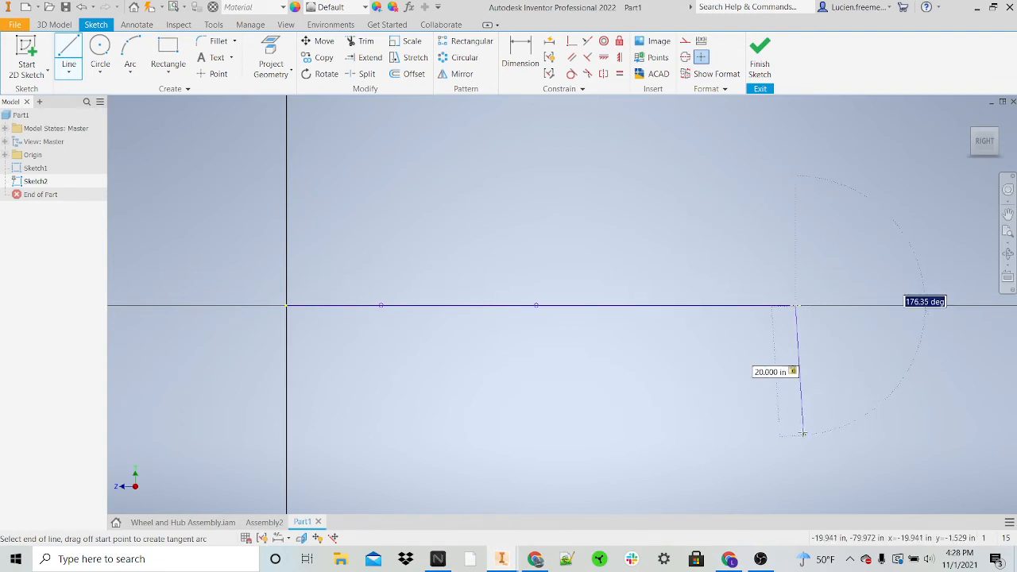
pyautogui.click(794, 434)
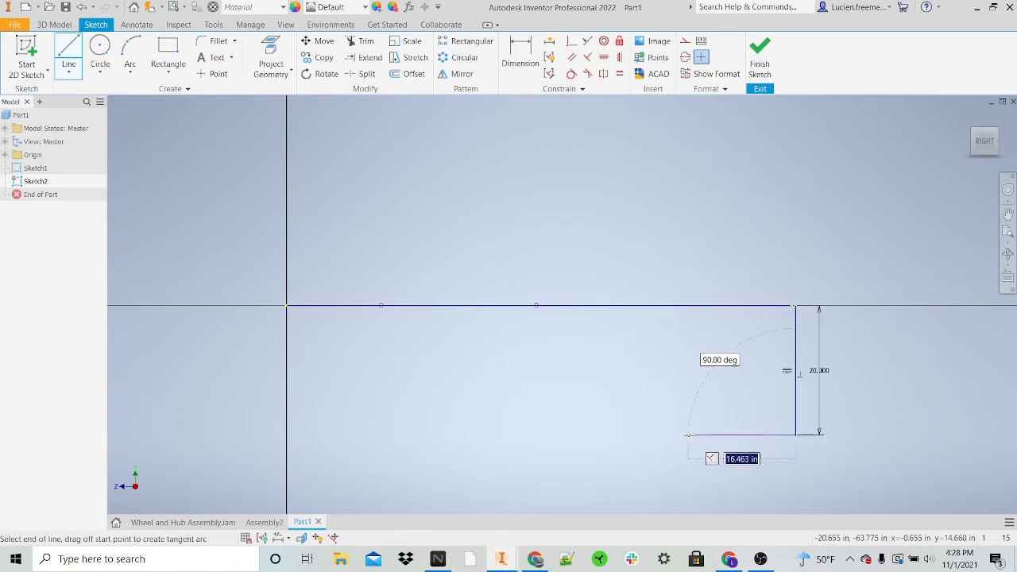
pyautogui.press('Escape')
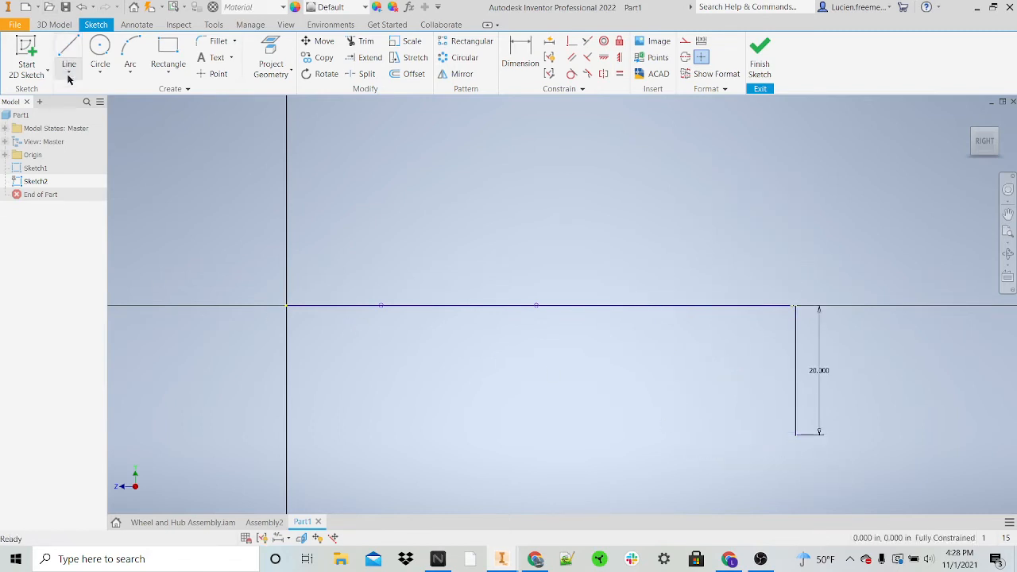
# Step: Draw a control vertex spline curving from the origin down to the lower end of the 20 in vertical line
pyautogui.click(68, 71)
pyautogui.click(70, 118)
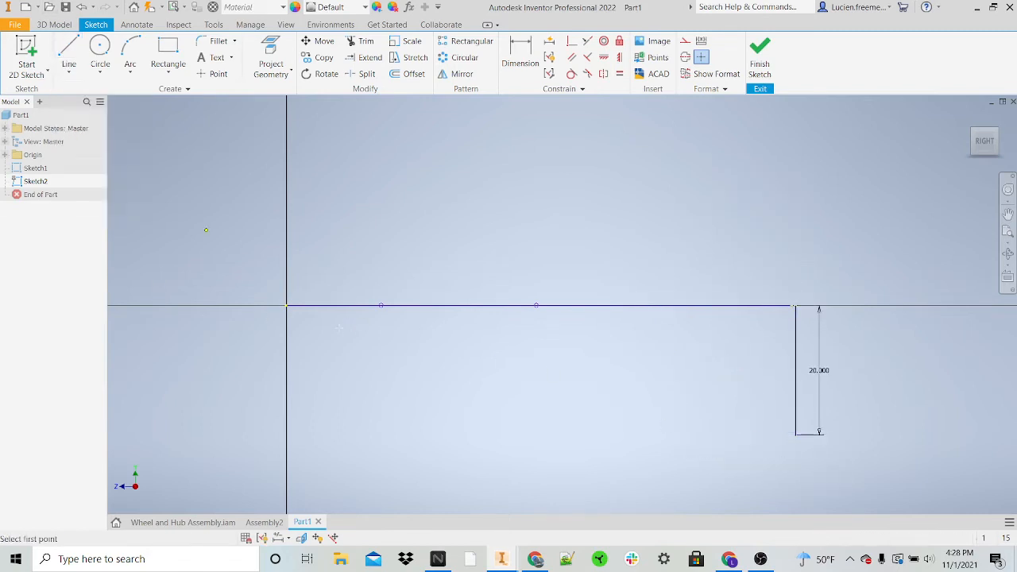
pyautogui.click(287, 306)
pyautogui.click(299, 364)
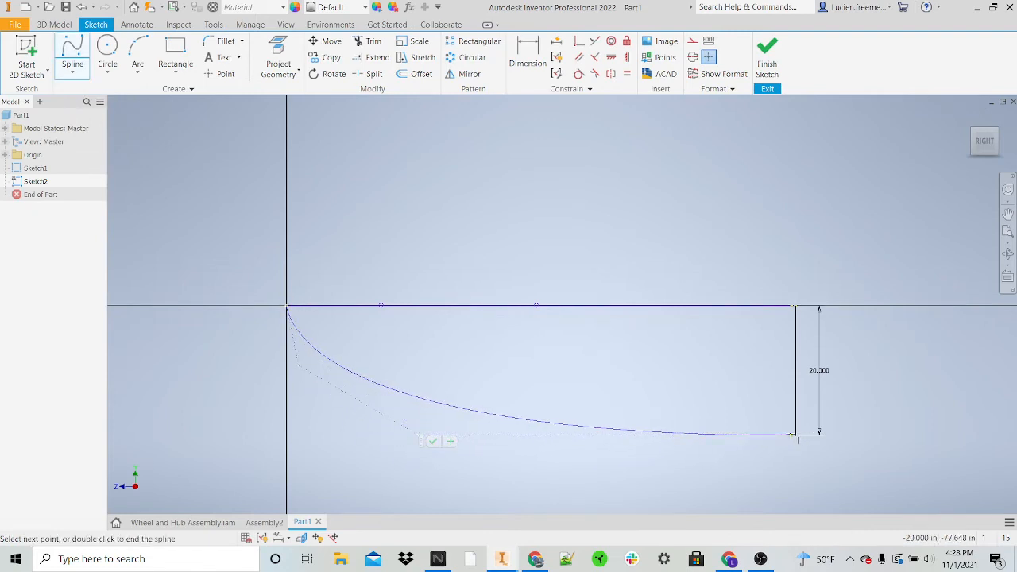
pyautogui.click(795, 434)
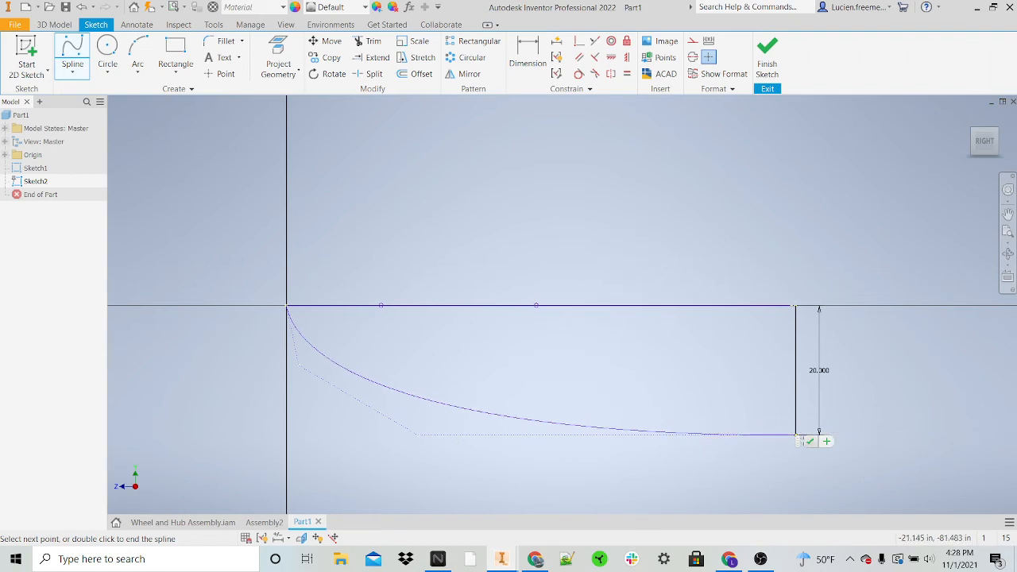
pyautogui.click(809, 441)
pyautogui.press('Escape')
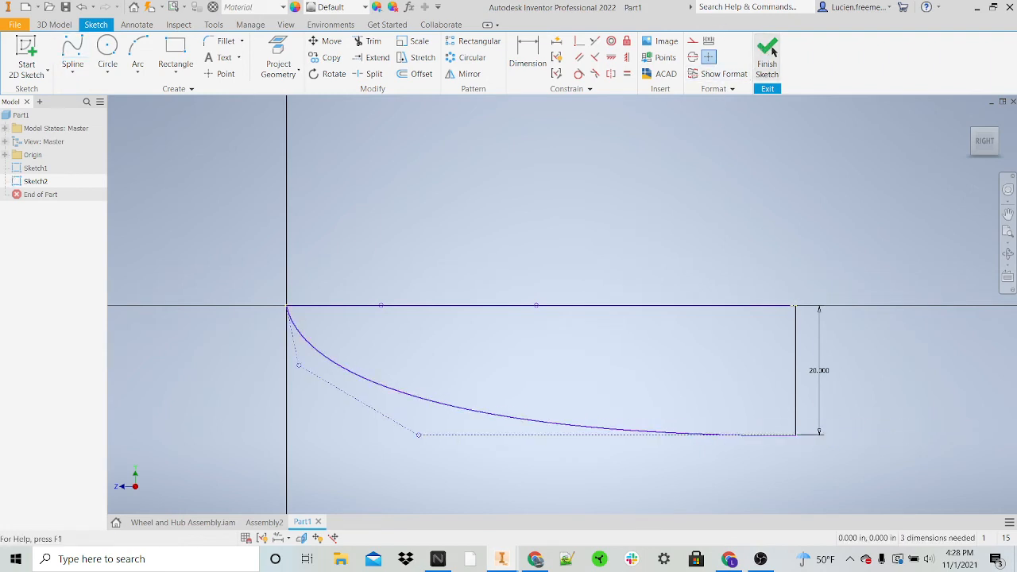
# Step: Delete the 20 in vertical guide line and finish the side-view sketch
pyautogui.click(797, 350)
pyautogui.press('Delete')
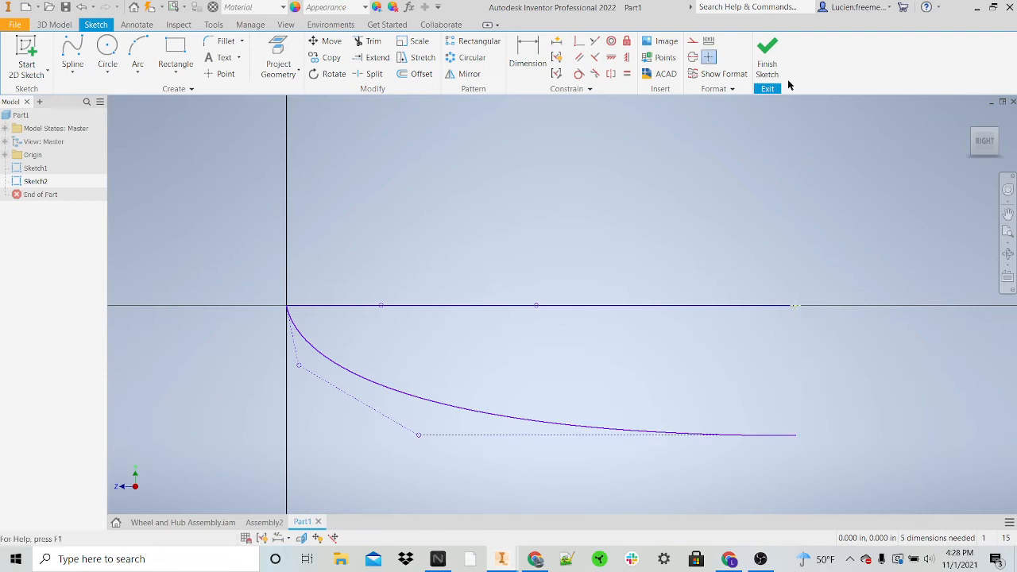
pyautogui.click(768, 62)
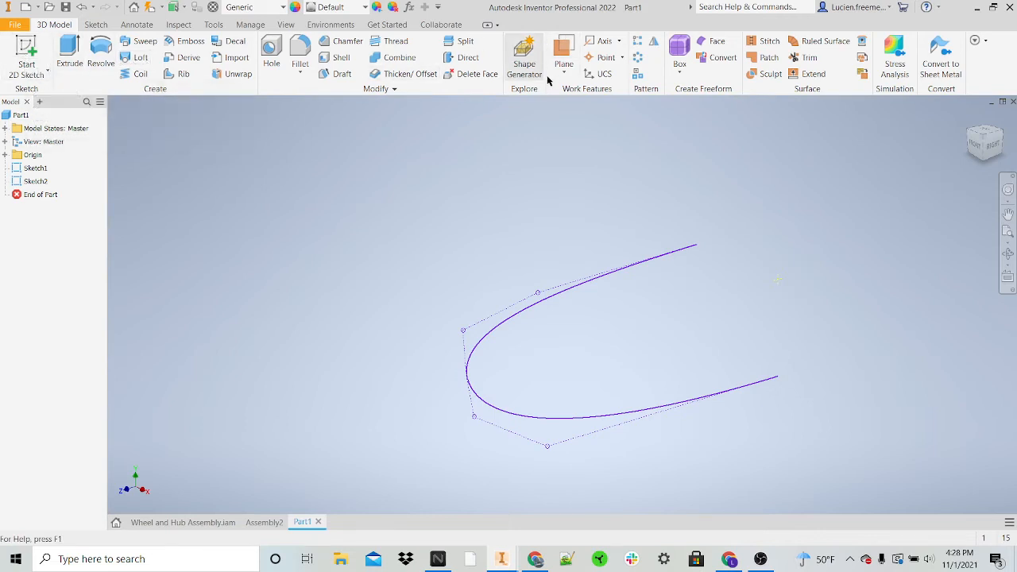
# Step: Create a work plane parallel to the XY plane through the far endpoint of the first sketch's spline
pyautogui.click(25, 64)
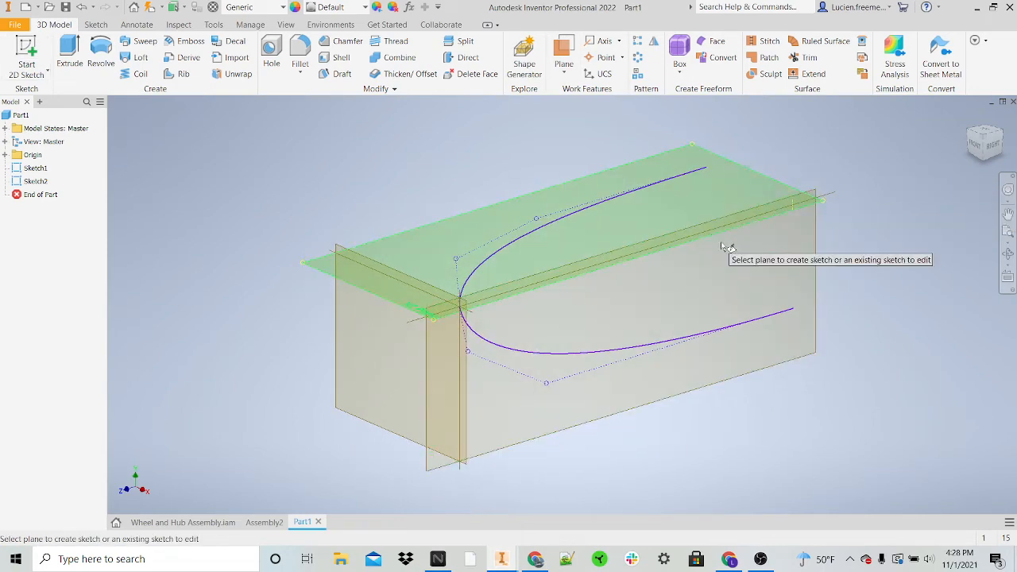
pyautogui.click(563, 68)
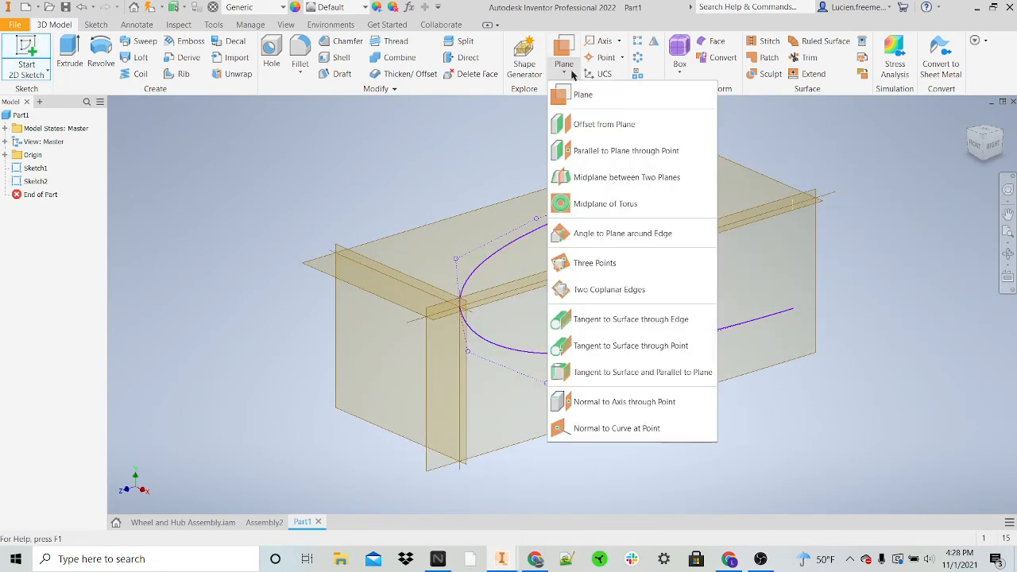
pyautogui.click(595, 152)
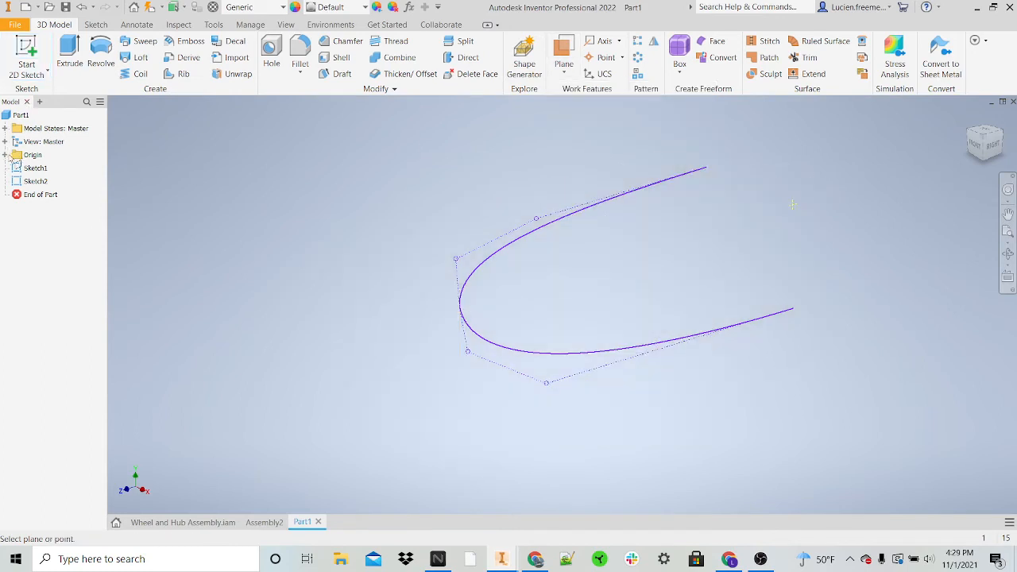
pyautogui.click(6, 155)
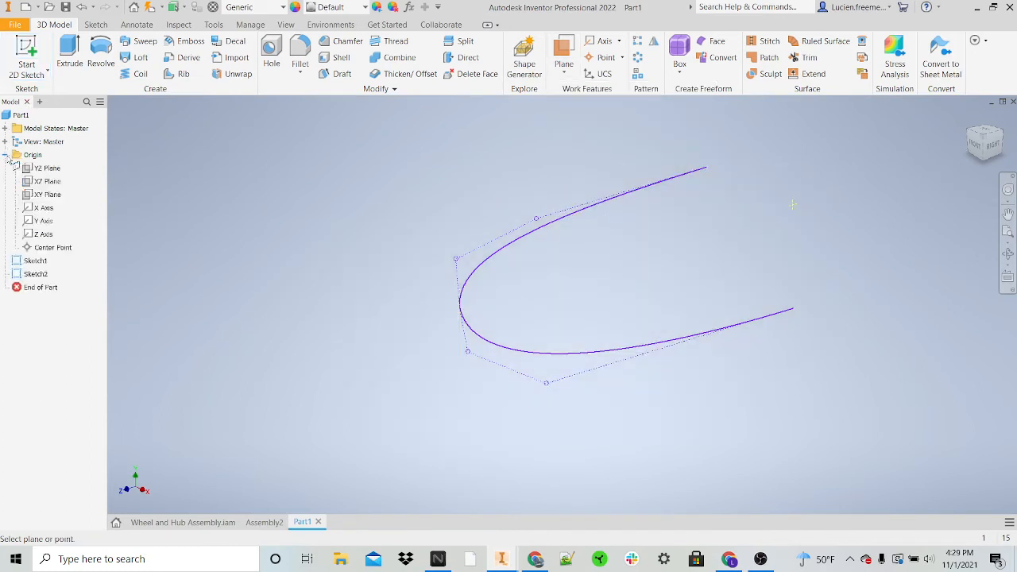
pyautogui.click(54, 195)
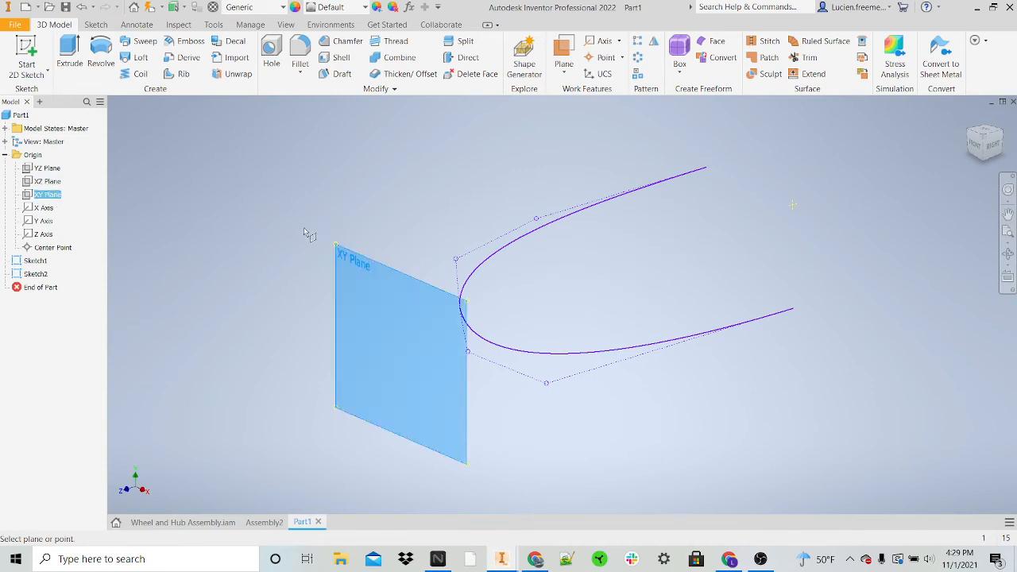
pyautogui.click(706, 169)
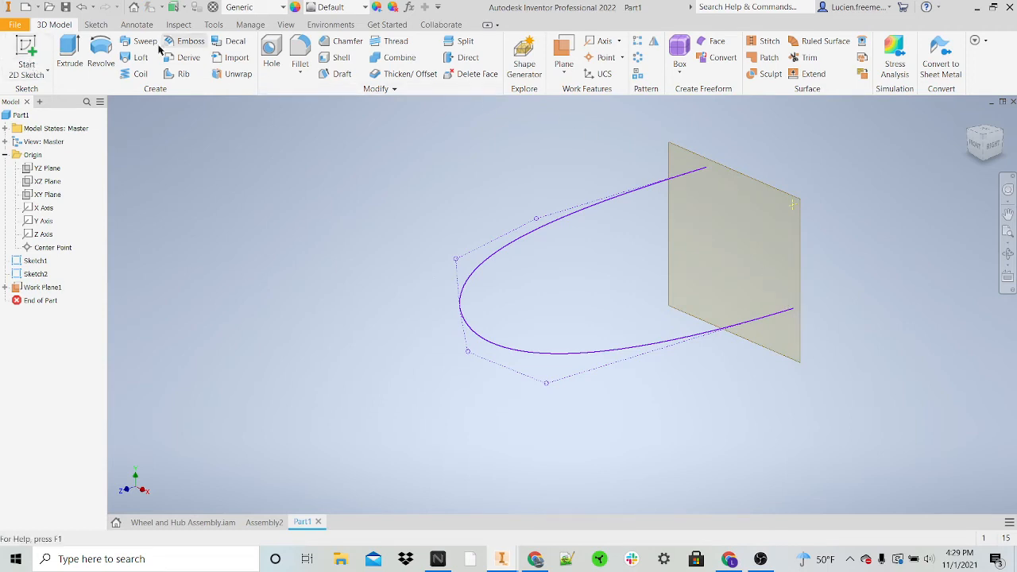
# Step: Start a third sketch on the new work plane and project the far endpoint of the first spline into it
pyautogui.click(38, 49)
pyautogui.click(789, 197)
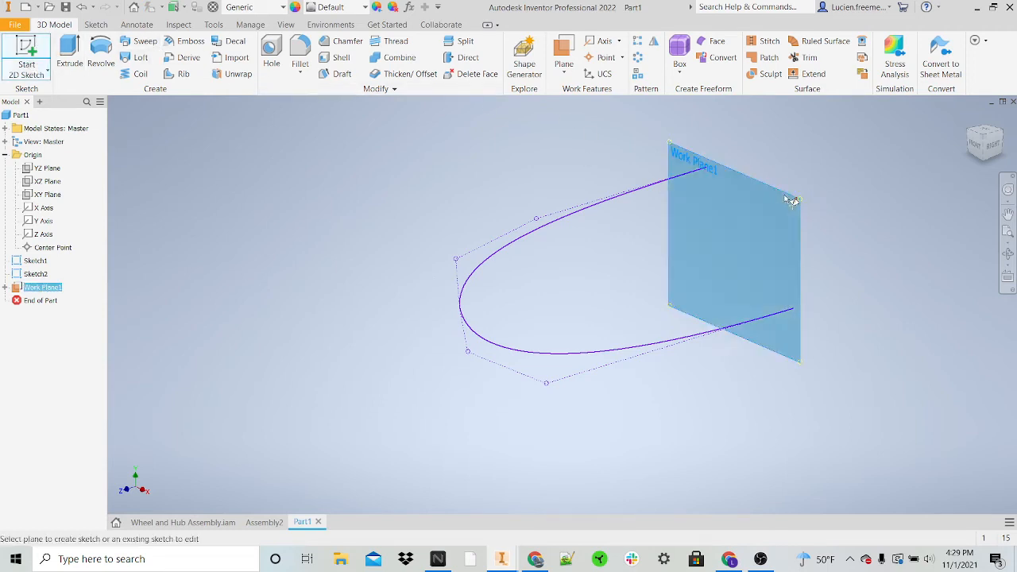
pyautogui.click(714, 196)
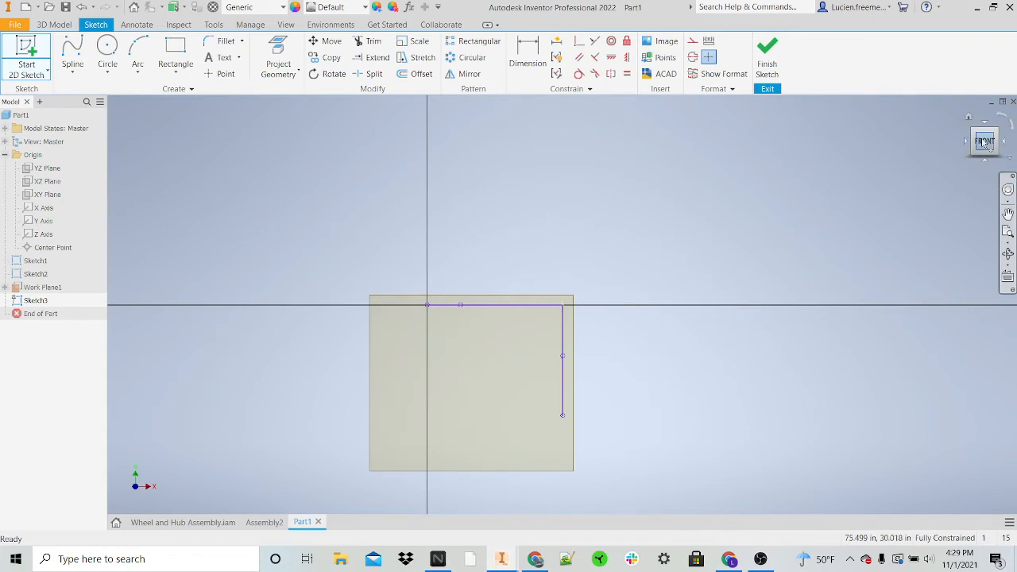
pyautogui.click(278, 60)
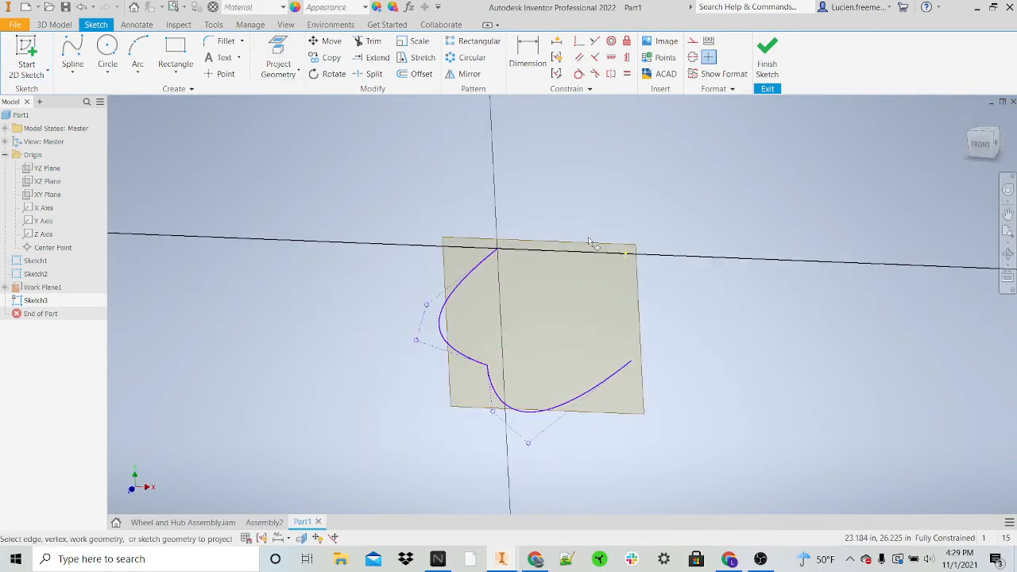
pyautogui.scroll(2, 506, 242)
pyautogui.scroll(2, 506, 242)
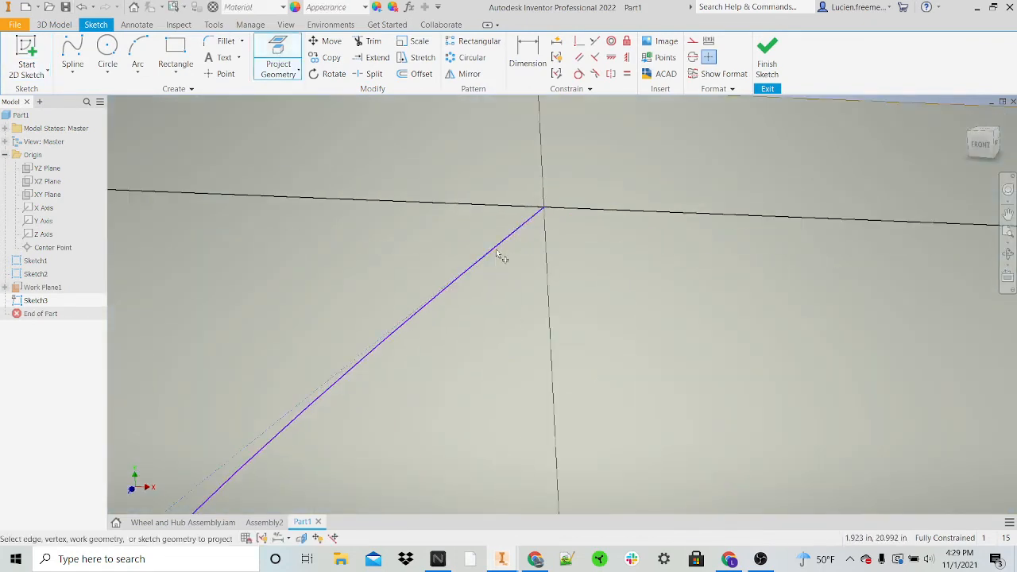
pyautogui.click(546, 210)
pyautogui.scroll(-4, 577, 239)
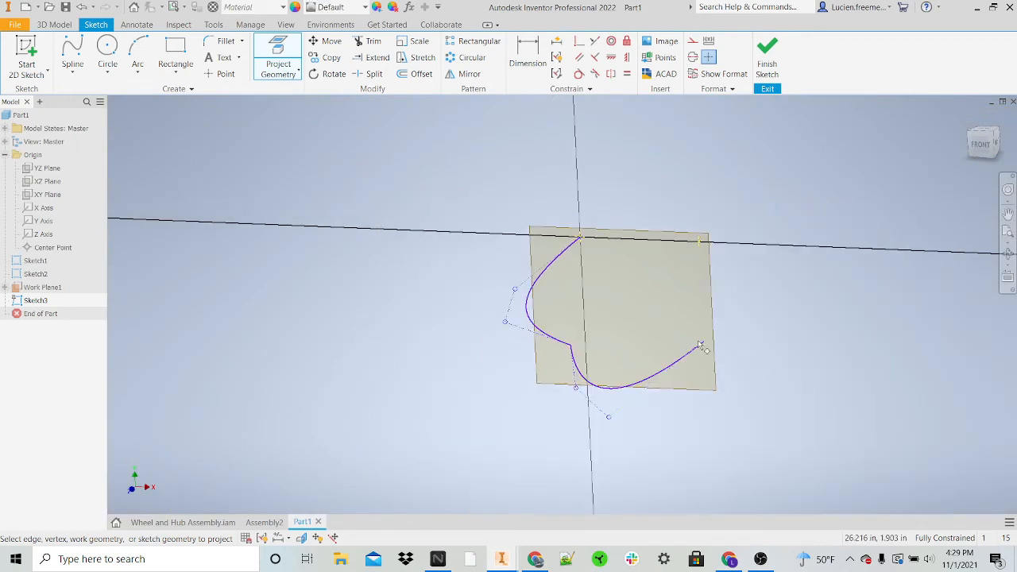
pyautogui.scroll(4, 717, 333)
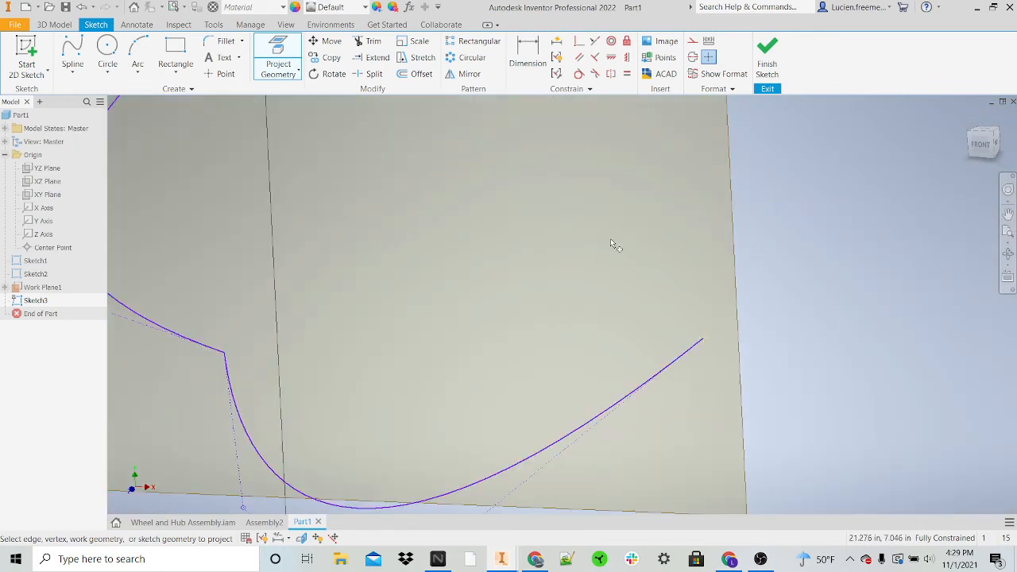
pyautogui.scroll(-4, 610, 240)
pyautogui.click(978, 147)
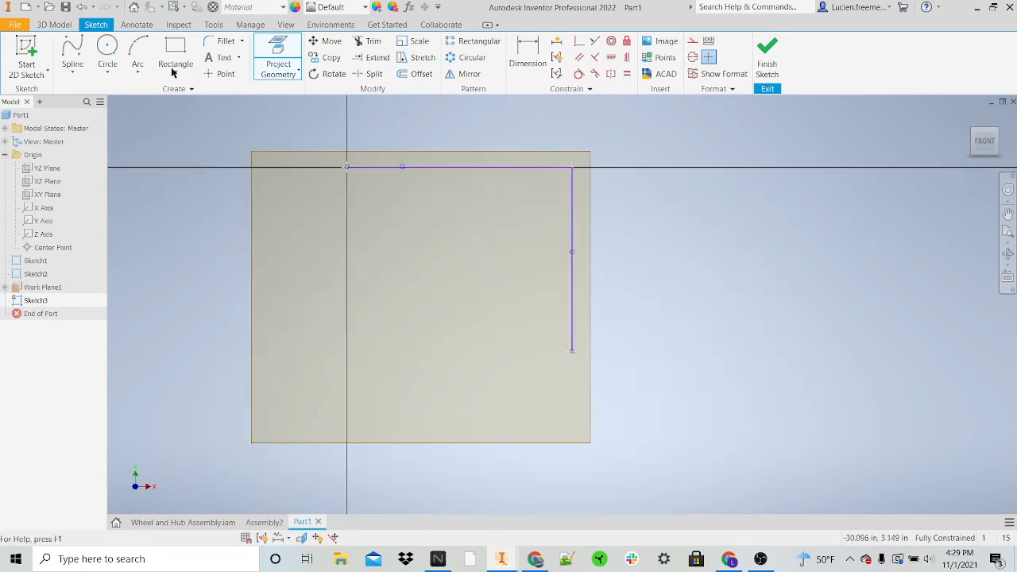
# Step: Draw a control vertex spline bowing from the projected endpoint to the far end of the side spline, and finish the sketch
pyautogui.click(72, 55)
pyautogui.click(346, 168)
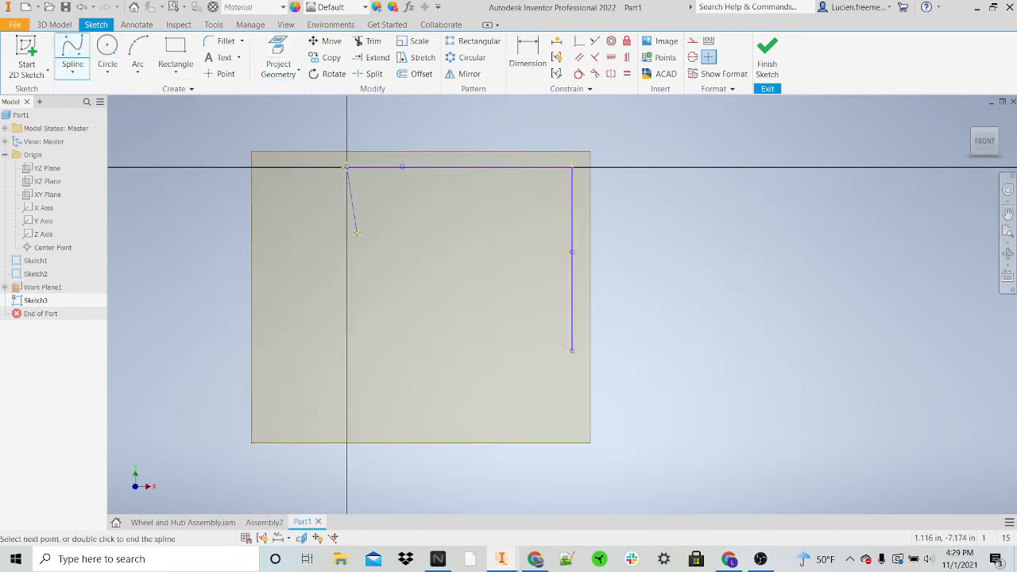
pyautogui.click(346, 257)
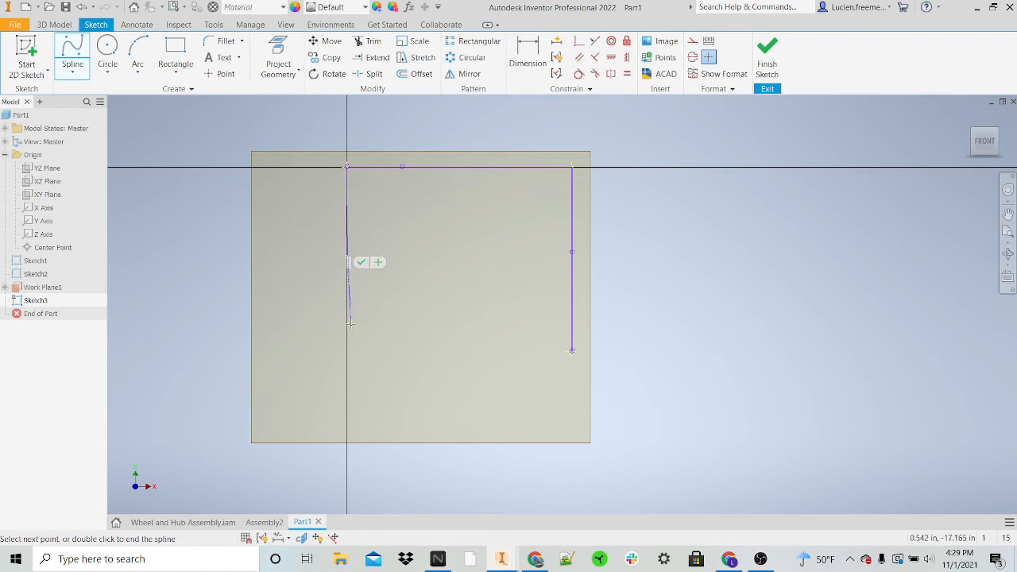
pyautogui.click(356, 325)
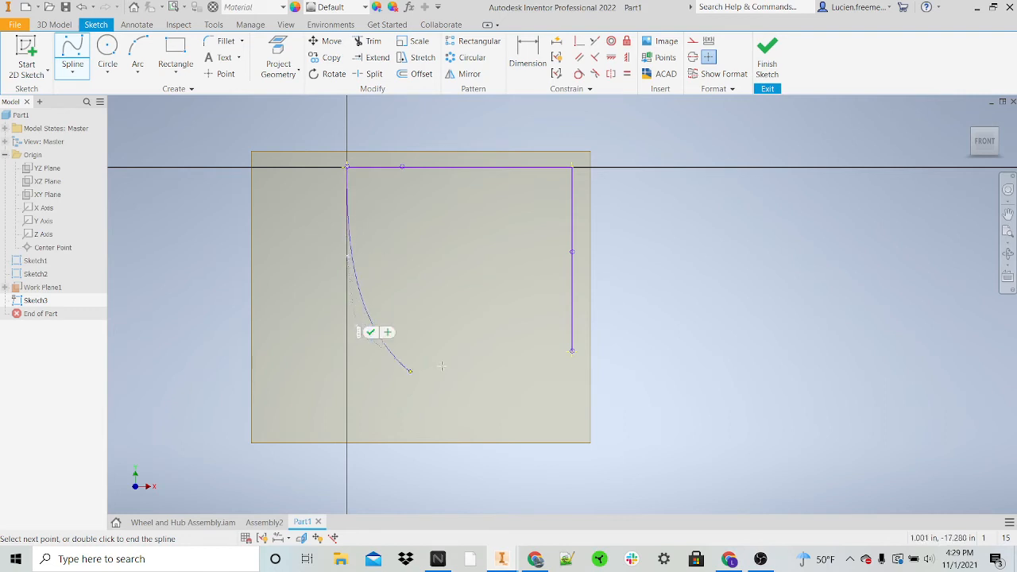
pyautogui.click(402, 348)
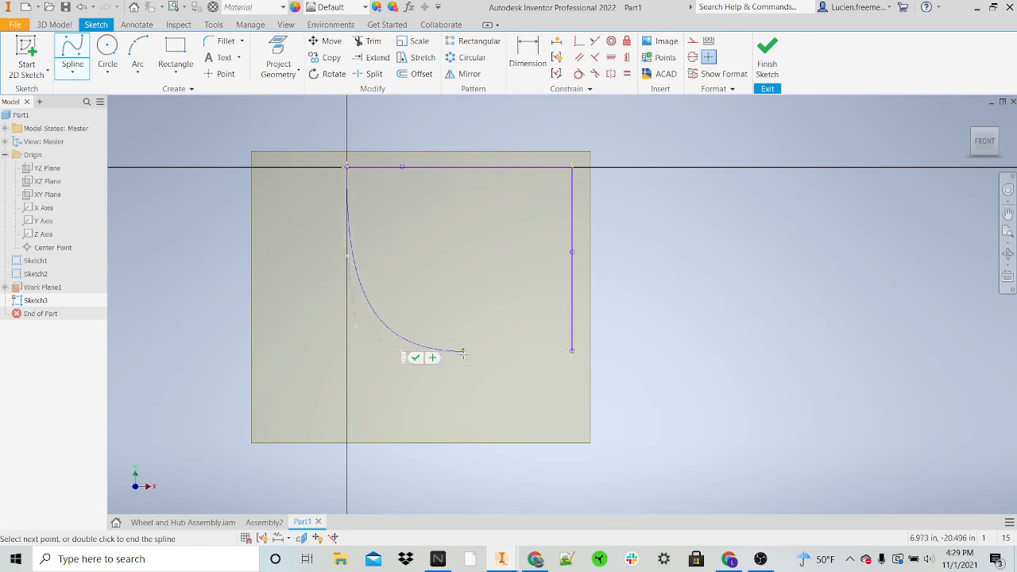
pyautogui.click(573, 353)
pyautogui.click(586, 360)
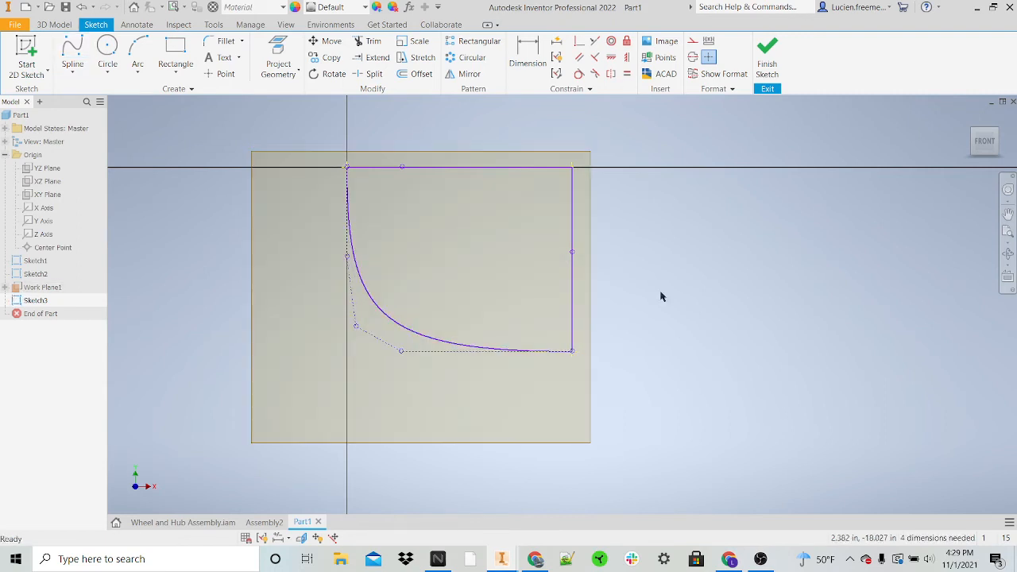
pyautogui.moveTo(984, 151)
pyautogui.mouseDown()
pyautogui.moveTo(906, 164)
pyautogui.moveTo(883, 184)
pyautogui.mouseUp()
pyautogui.scroll(4, 751, 229)
pyautogui.scroll(-2, 730, 146)
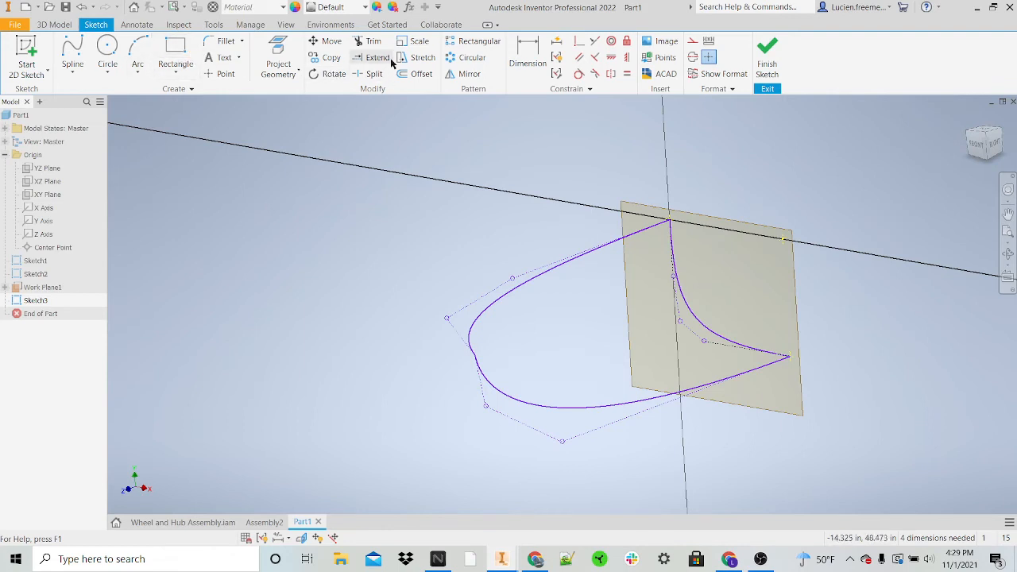
pyautogui.click(767, 56)
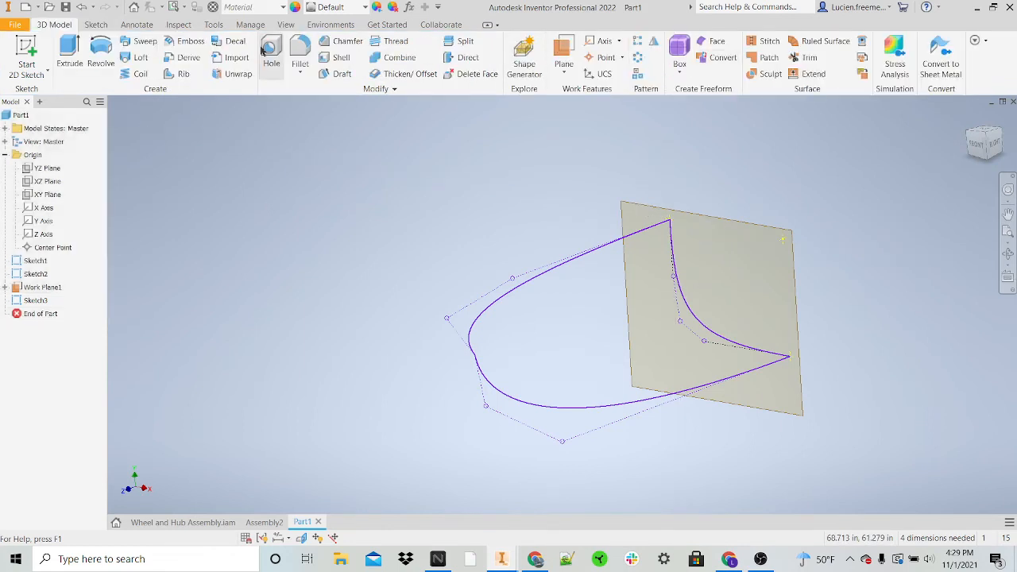
# Step: Start a Loft with surface output and add the third sketch's spline as its first section
pyautogui.click(141, 59)
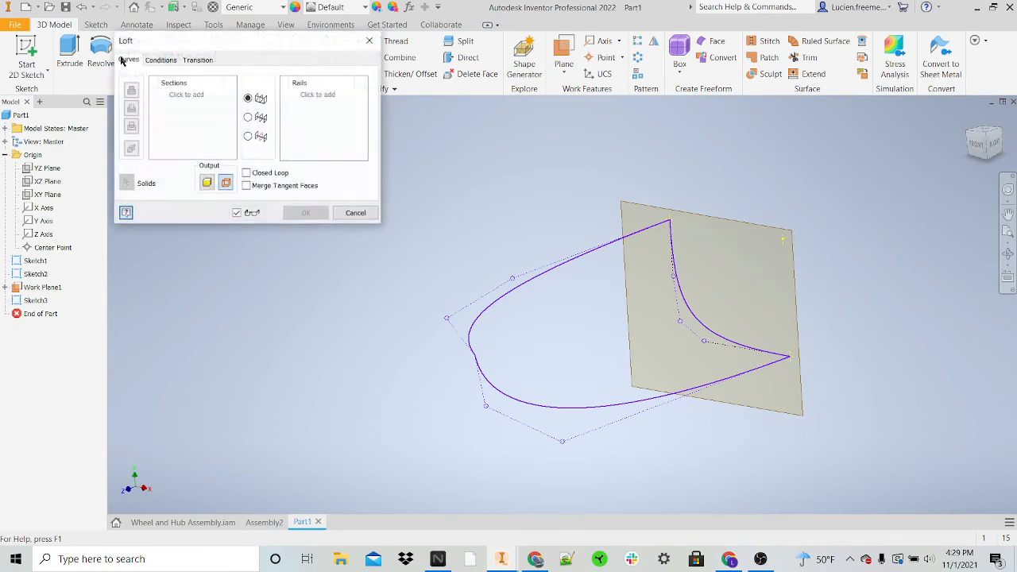
pyautogui.click(210, 186)
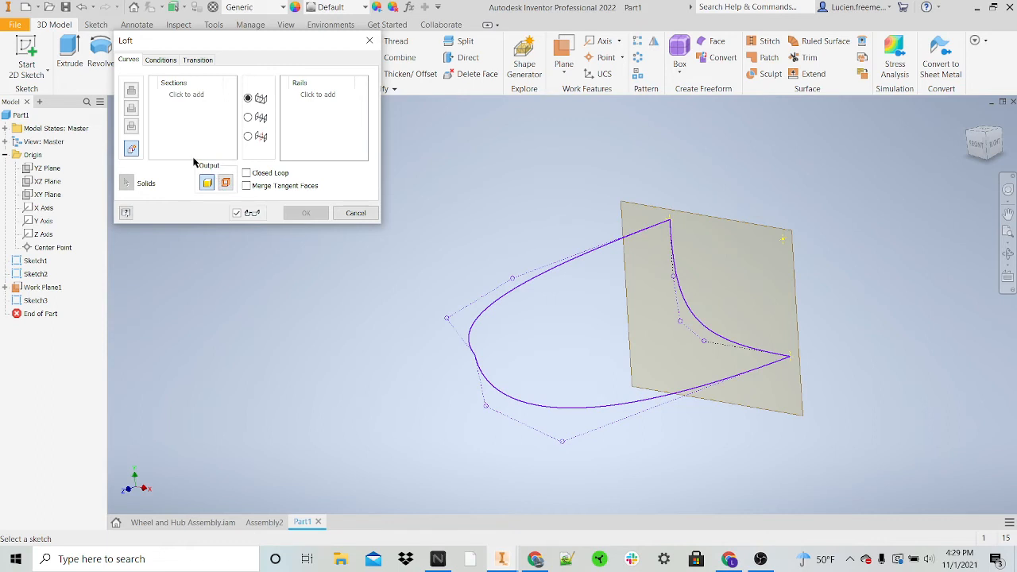
pyautogui.click(225, 183)
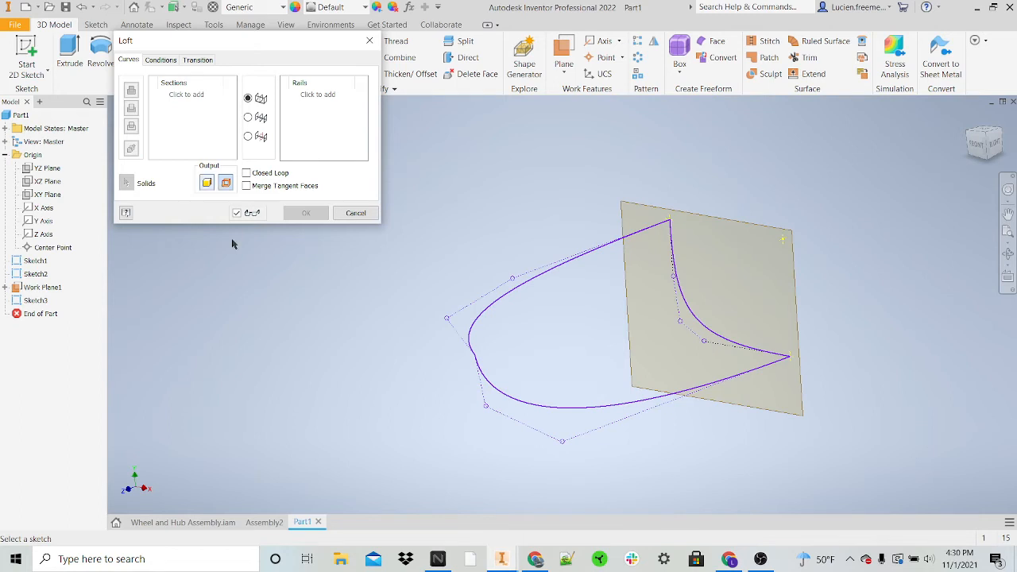
pyautogui.click(689, 307)
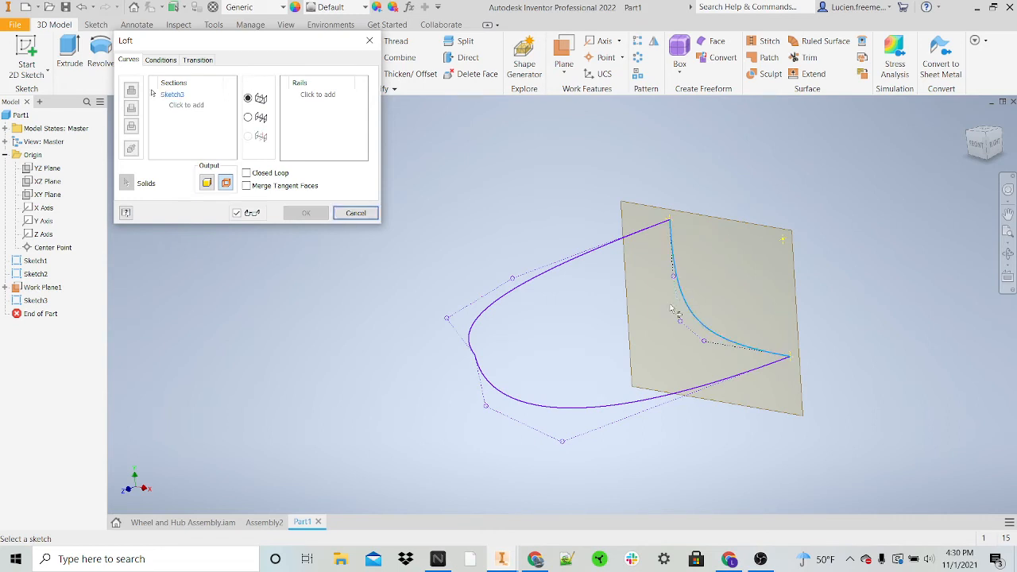
# Step: Add the shared nose endpoint of the first sketch's spline as the loft's second section
pyautogui.scroll(-4, 486, 366)
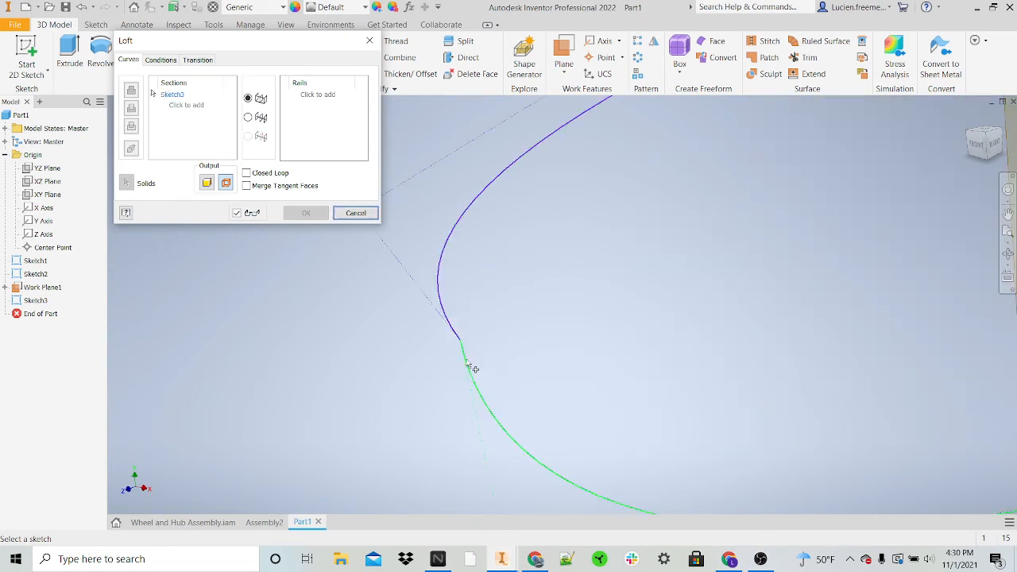
pyautogui.rightClick(464, 344)
pyautogui.click(462, 323)
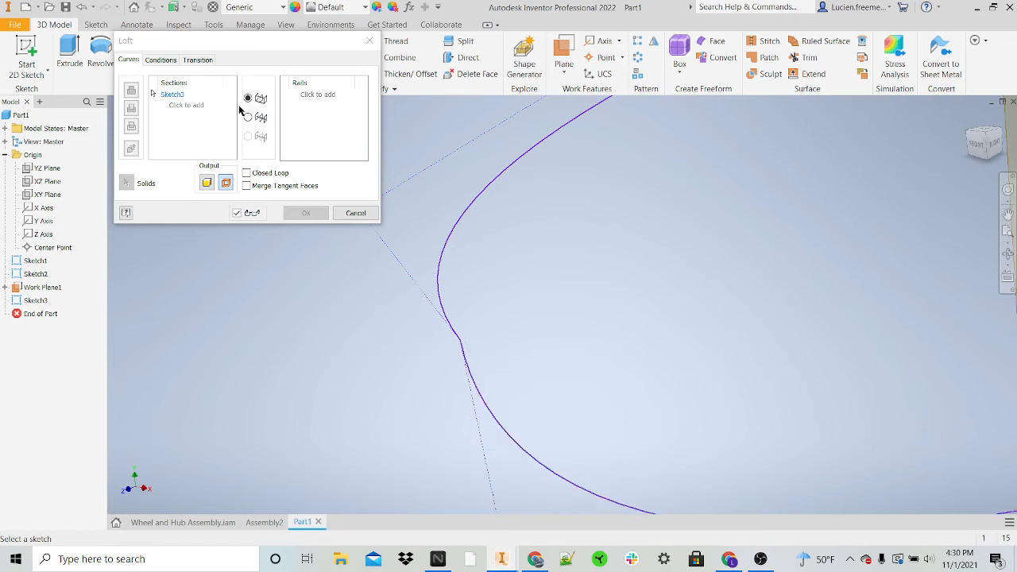
pyautogui.click(184, 106)
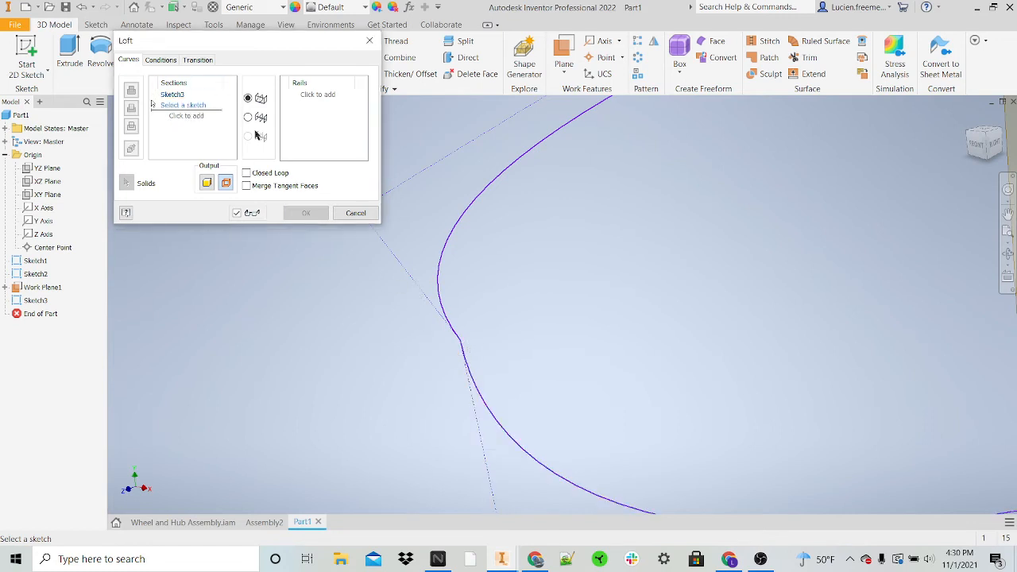
pyautogui.rightClick(466, 352)
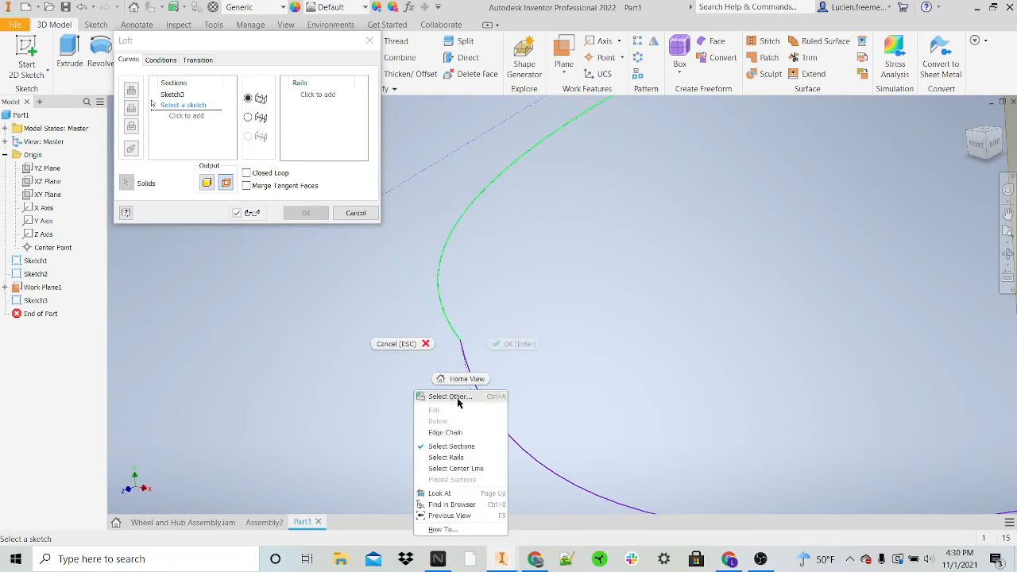
pyautogui.click(448, 397)
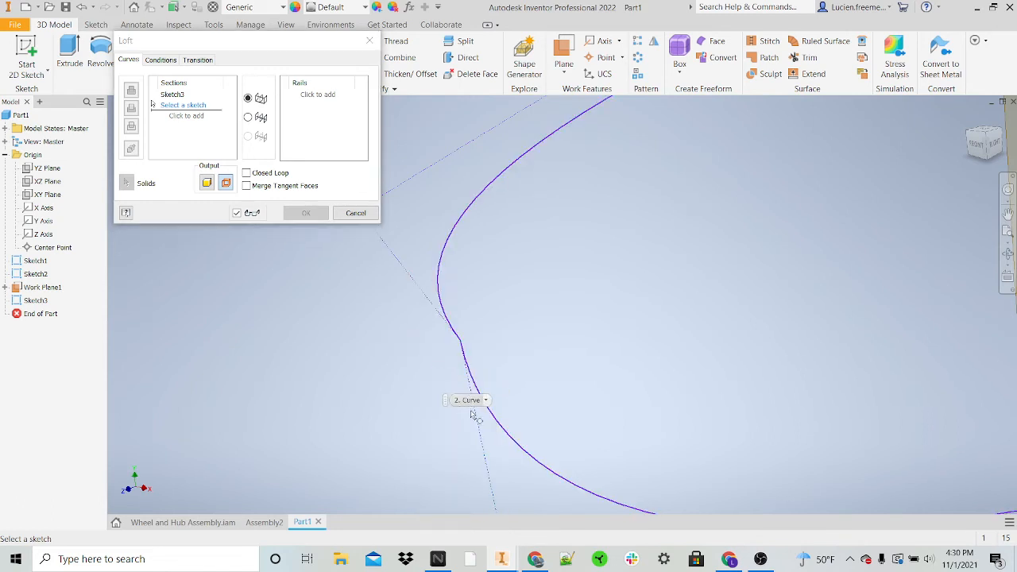
pyautogui.click(487, 400)
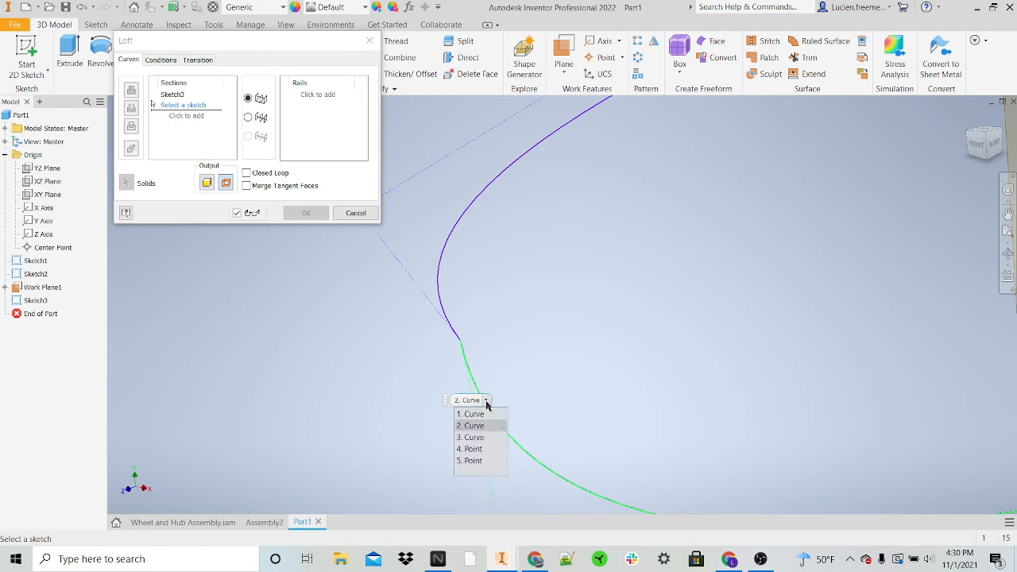
pyautogui.click(477, 453)
pyautogui.scroll(-5, 467, 366)
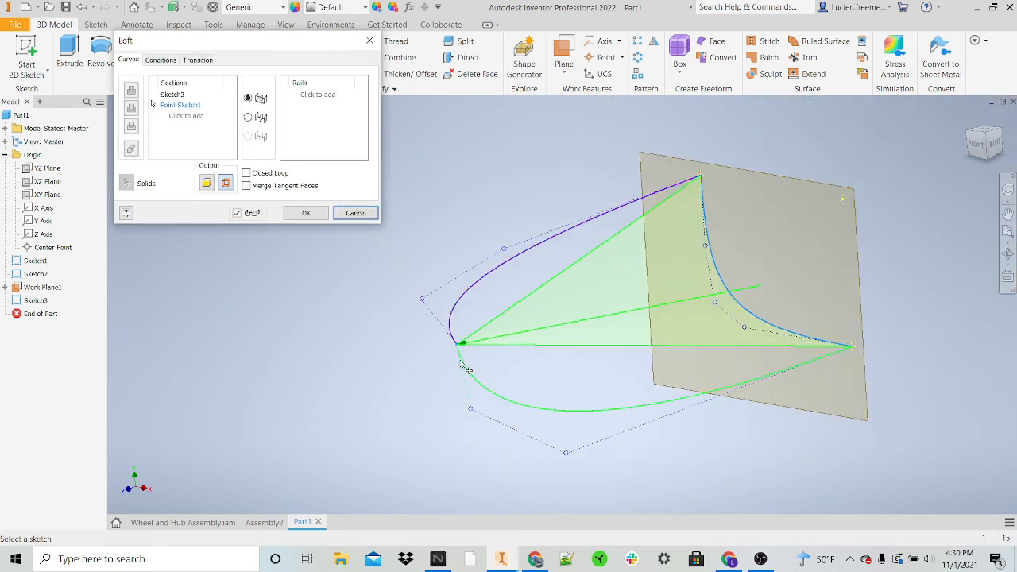
pyautogui.scroll(4, 506, 337)
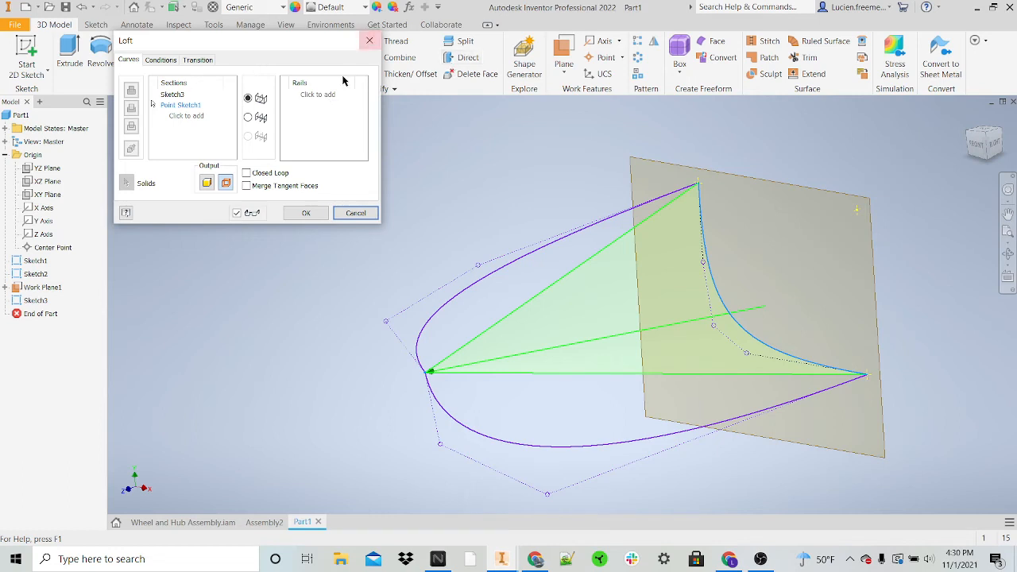
# Step: Add the splines of the first and second sketches as rails and create the loft surface
pyautogui.click(331, 96)
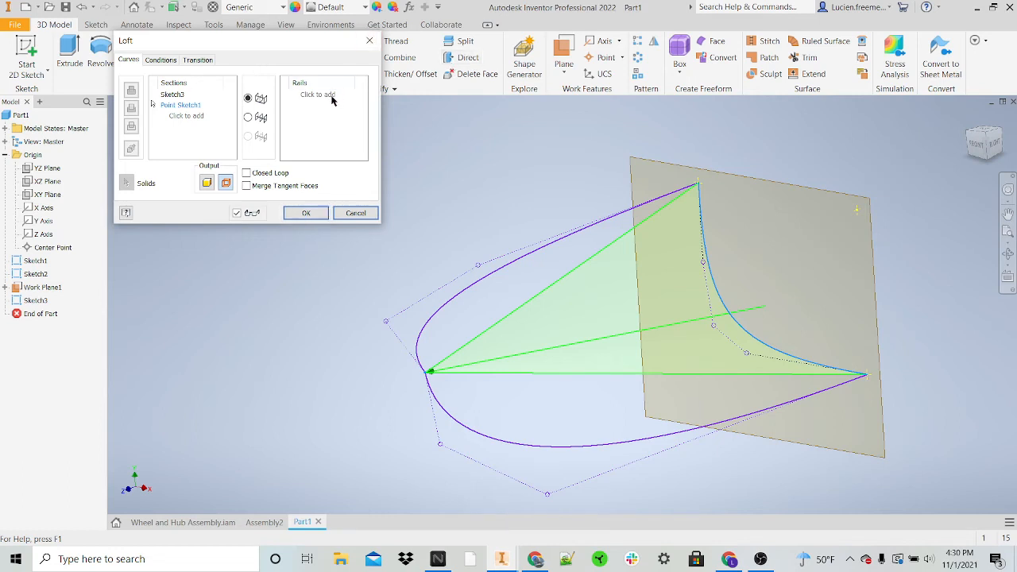
pyautogui.click(523, 257)
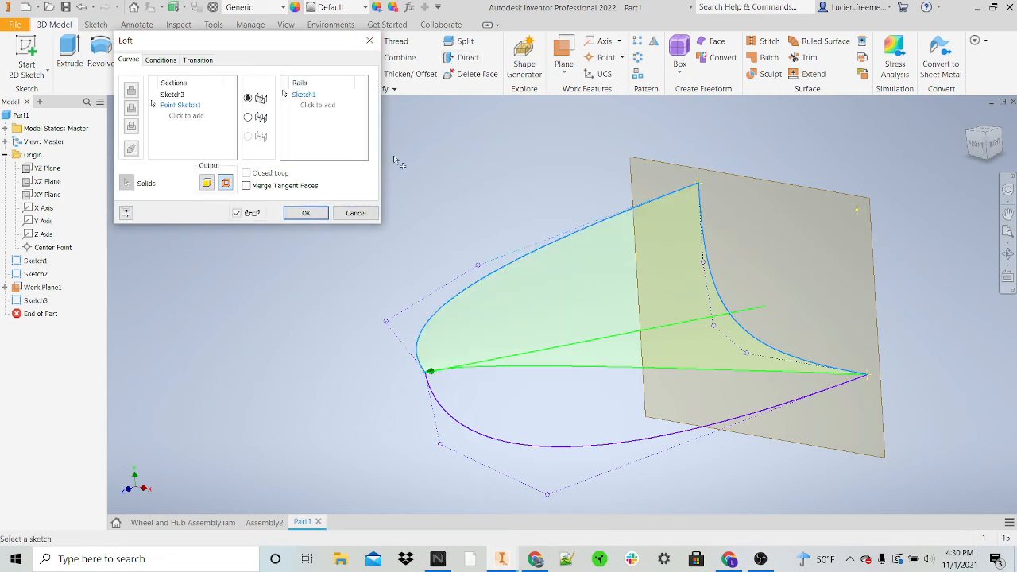
pyautogui.click(324, 108)
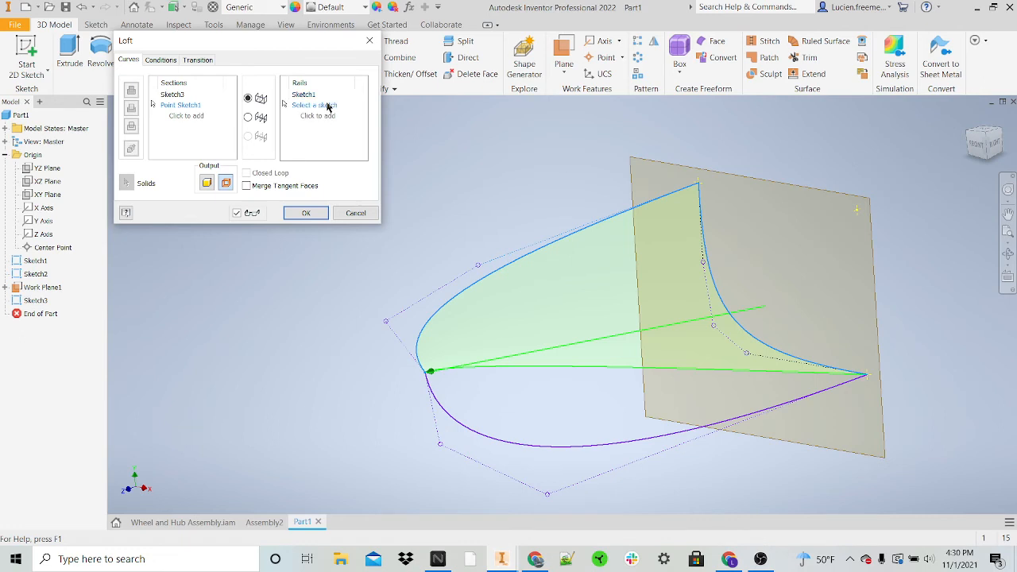
pyautogui.click(610, 442)
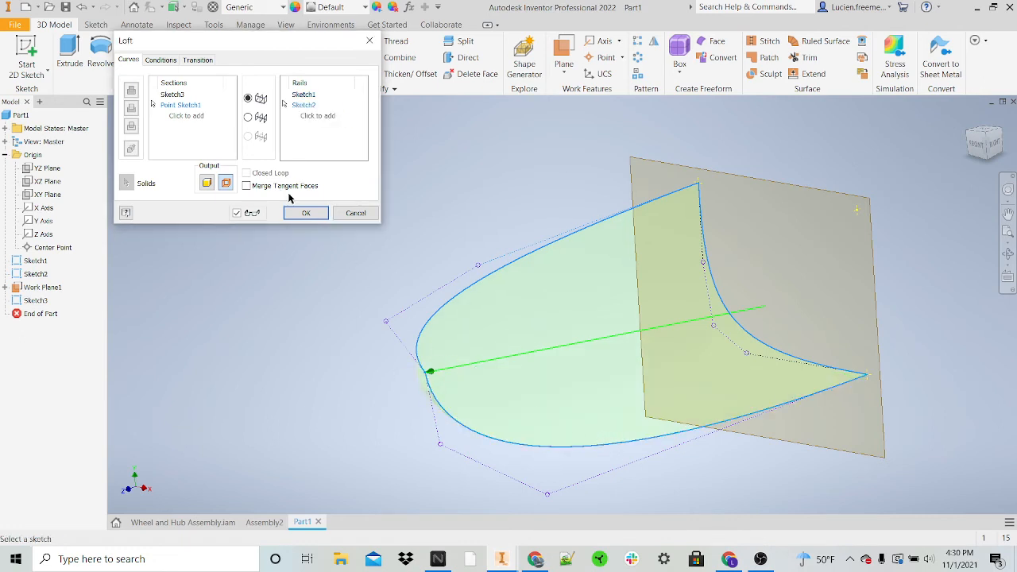
pyautogui.click(306, 212)
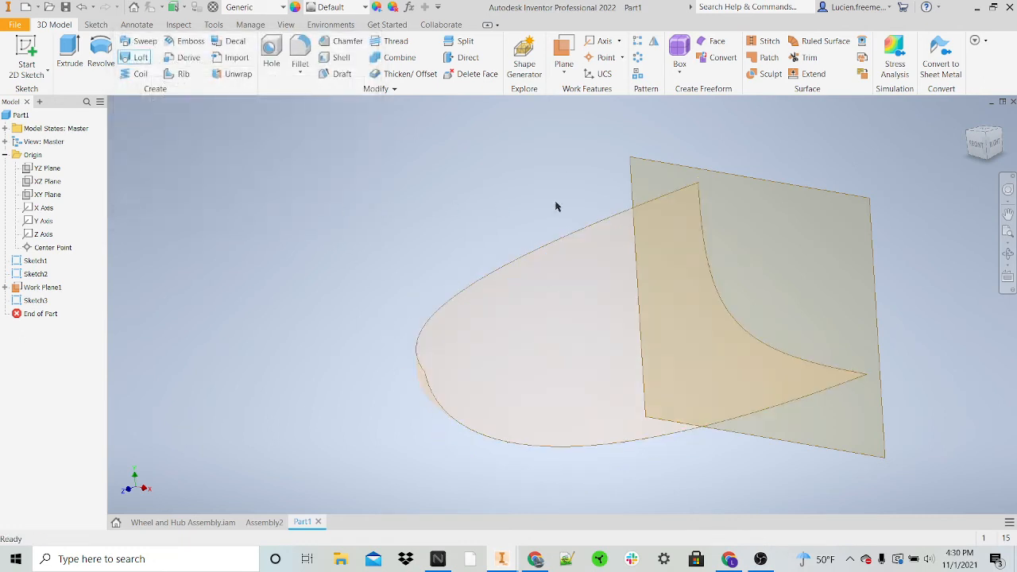
# Step: Thicken the lofted surface by 0.1 in toward its inner side, accepting the approximated solution
pyautogui.click(982, 144)
pyautogui.moveTo(541, 388)
pyautogui.keyDown('shift'); pyautogui.mouseDown(button='middle')
pyautogui.moveTo(596, 388)
pyautogui.moveTo(584, 353)
pyautogui.moveTo(540, 355)
pyautogui.moveTo(493, 381)
pyautogui.moveTo(597, 329)
pyautogui.mouseUp(button='middle'); pyautogui.keyUp('shift')
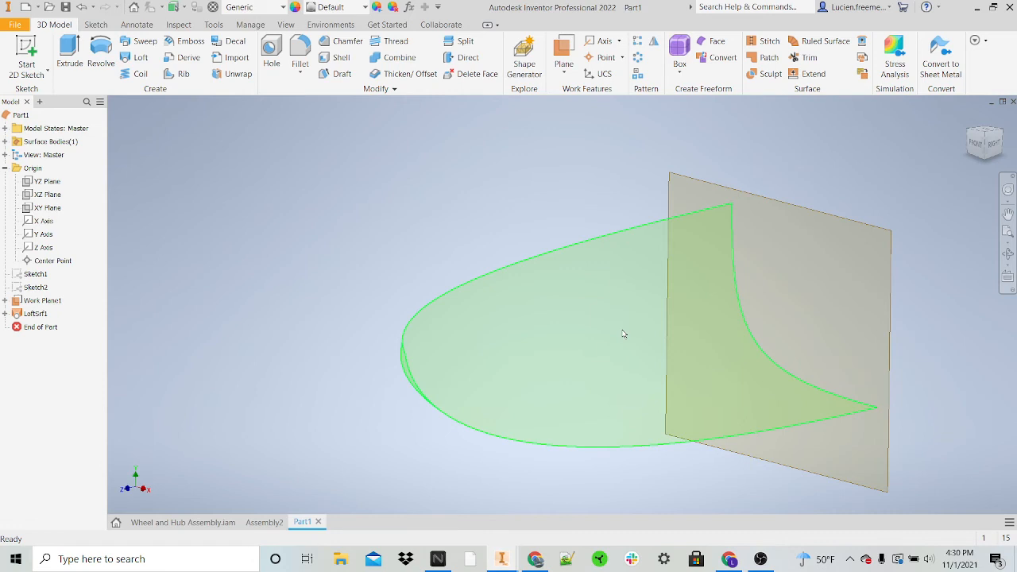
pyautogui.moveTo(640, 351)
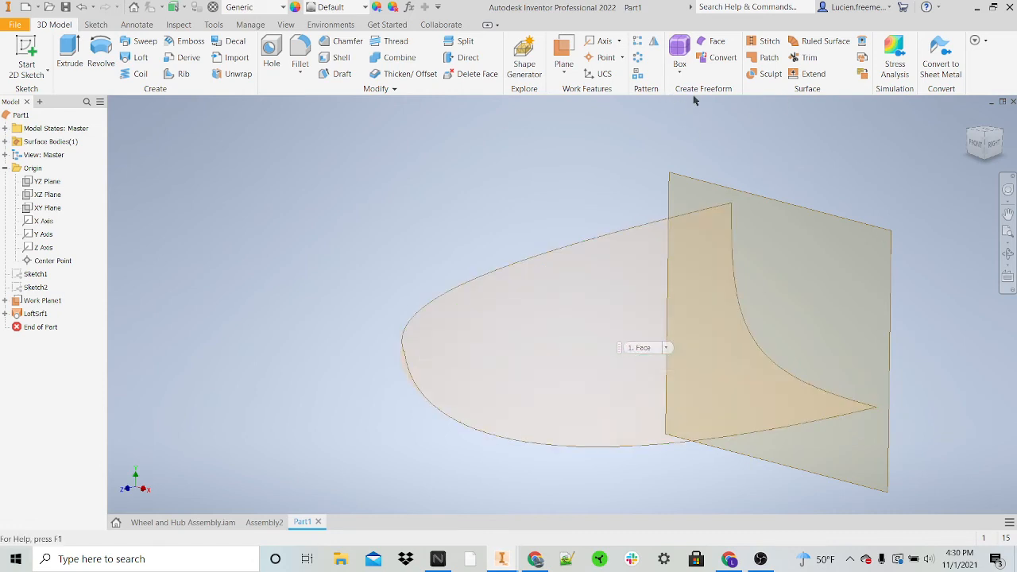
pyautogui.click(984, 142)
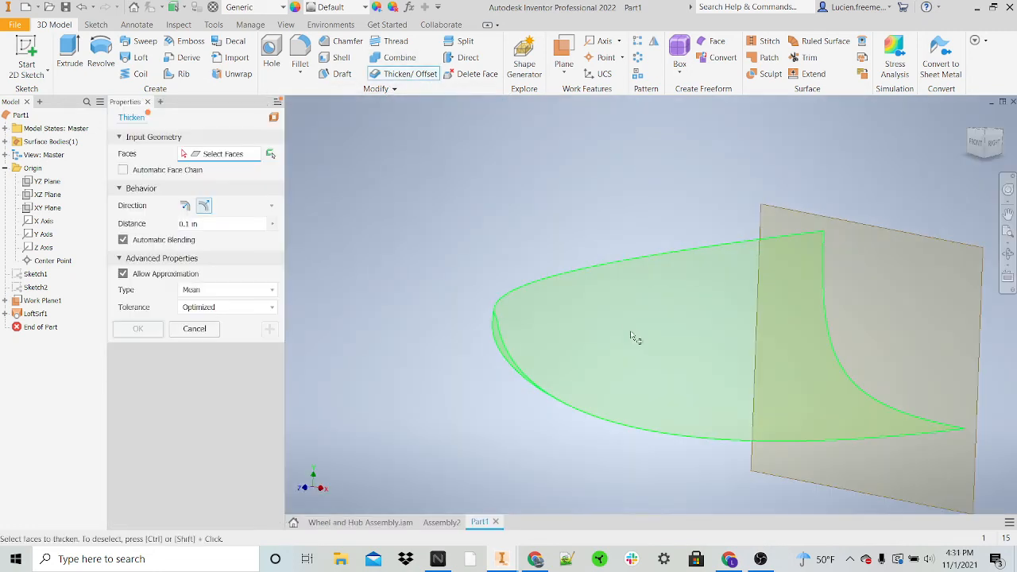
pyautogui.click(625, 321)
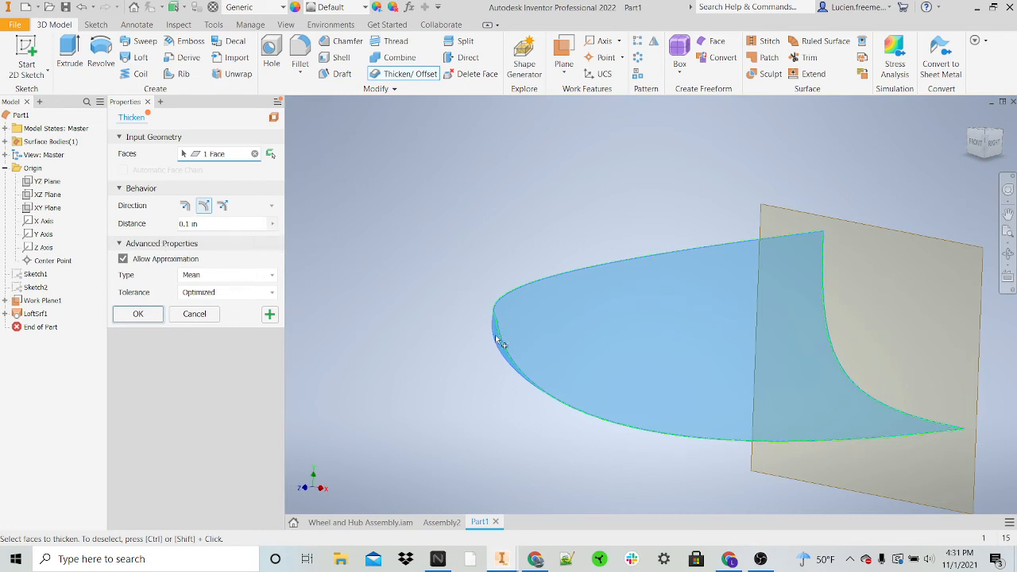
pyautogui.scroll(-3, 499, 344)
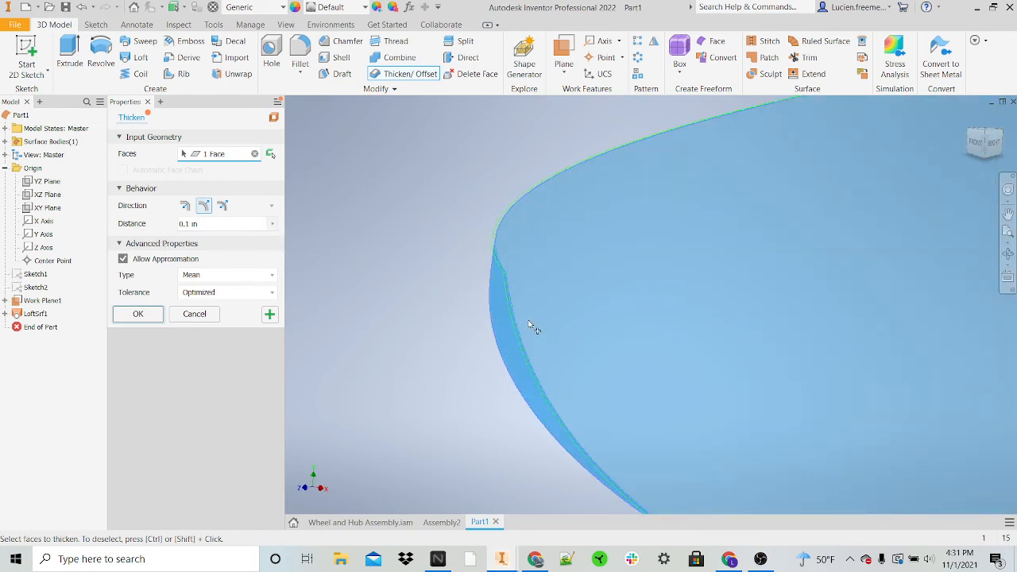
pyautogui.scroll(-1, 529, 273)
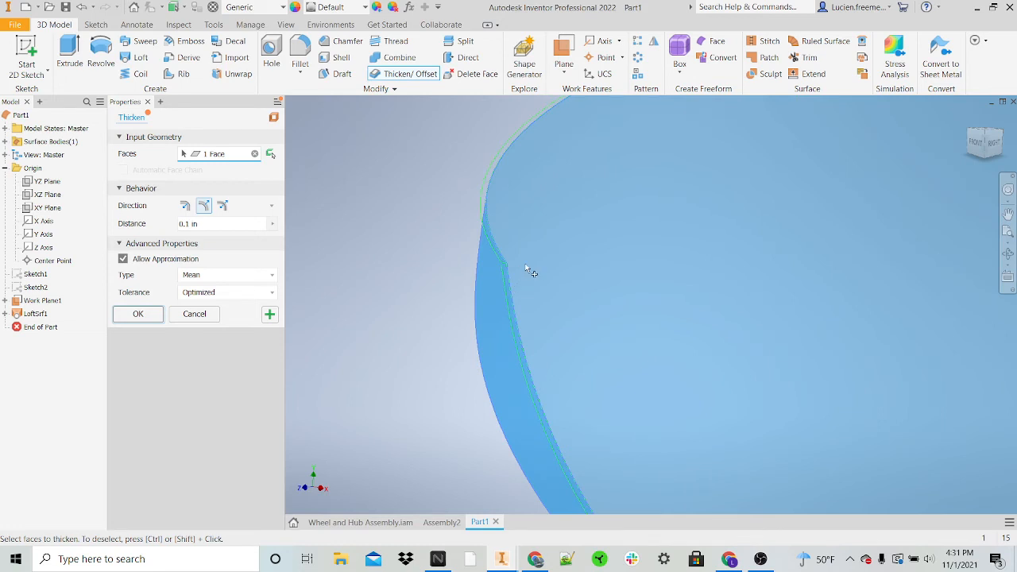
pyautogui.scroll(-2, 494, 262)
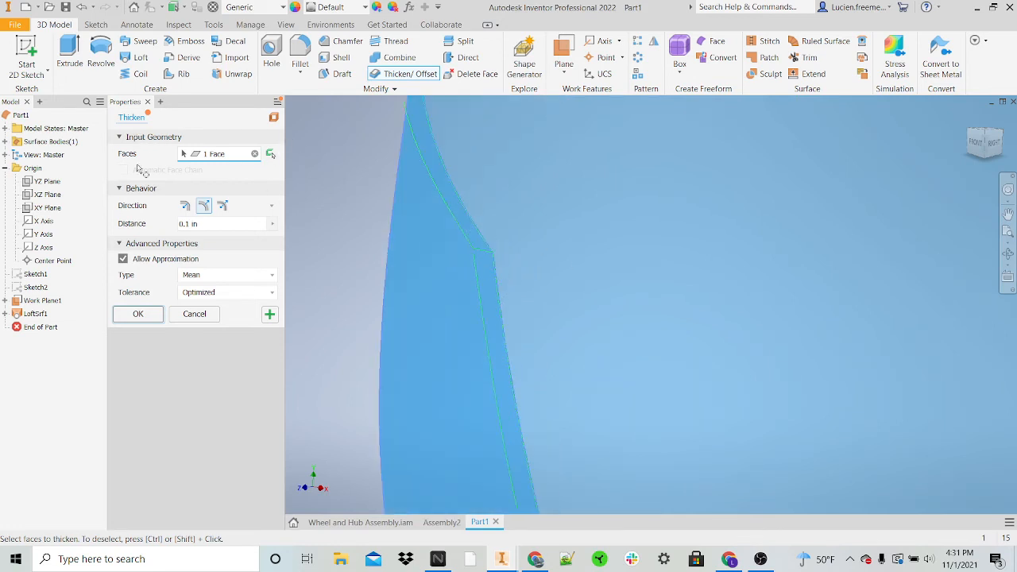
pyautogui.click(186, 206)
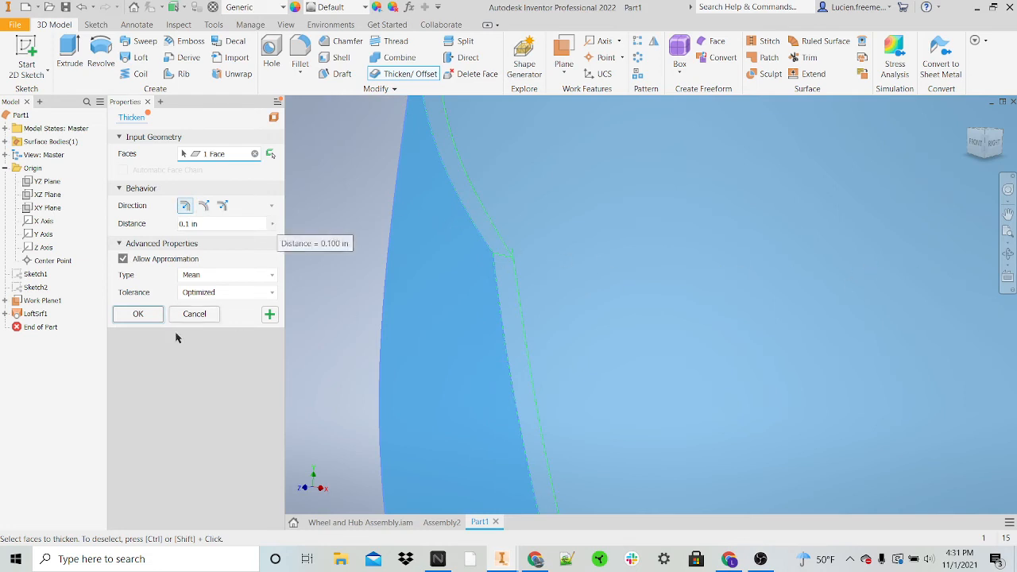
pyautogui.click(139, 315)
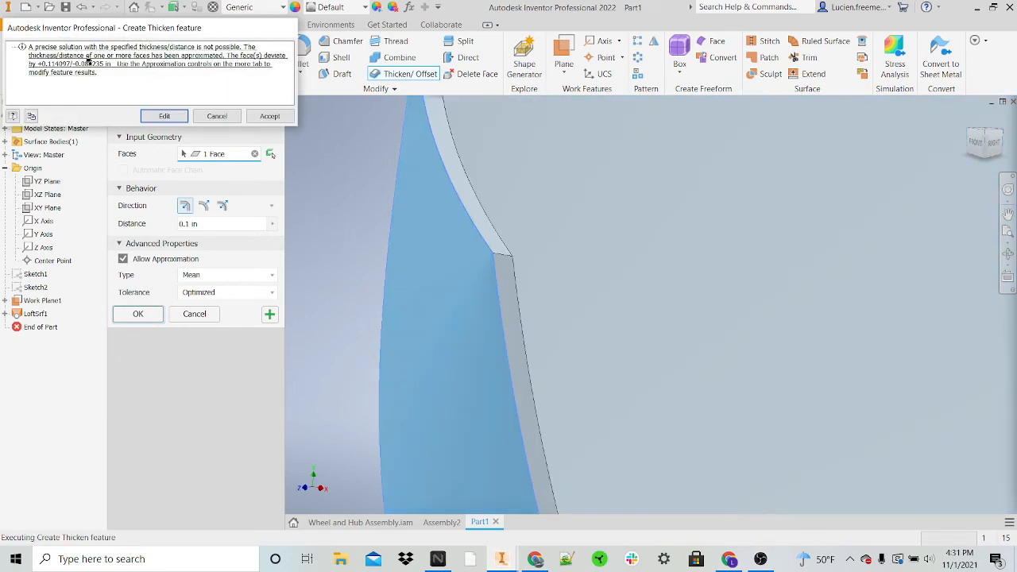
pyautogui.click(270, 116)
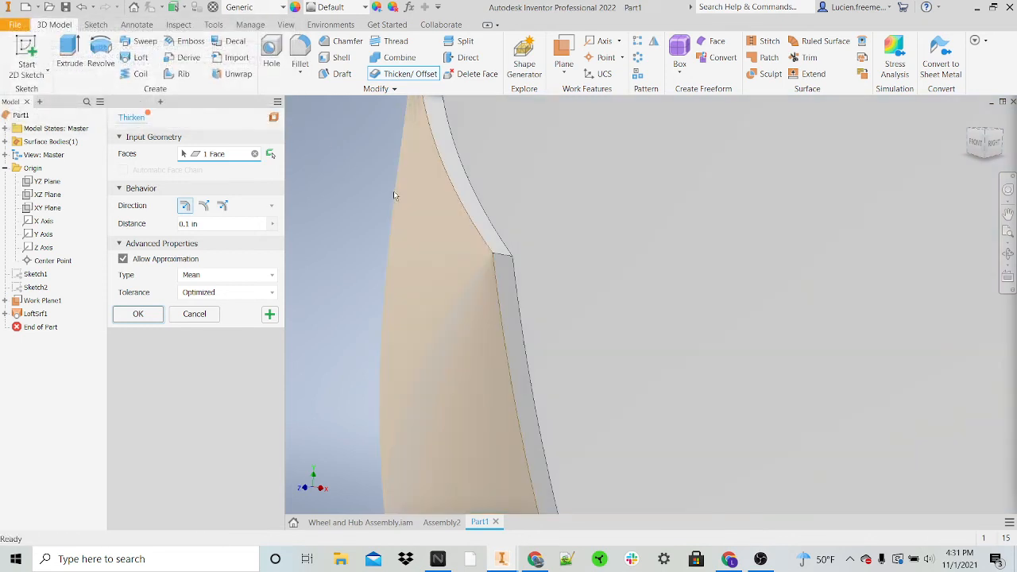
pyautogui.scroll(-5, 393, 199)
pyautogui.scroll(-3, 441, 229)
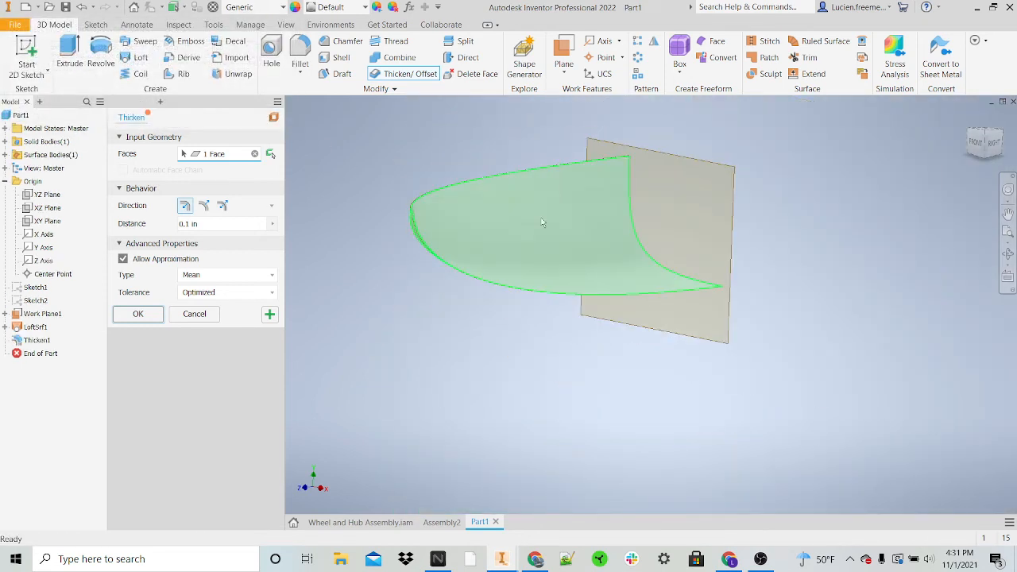
pyautogui.press('Escape')
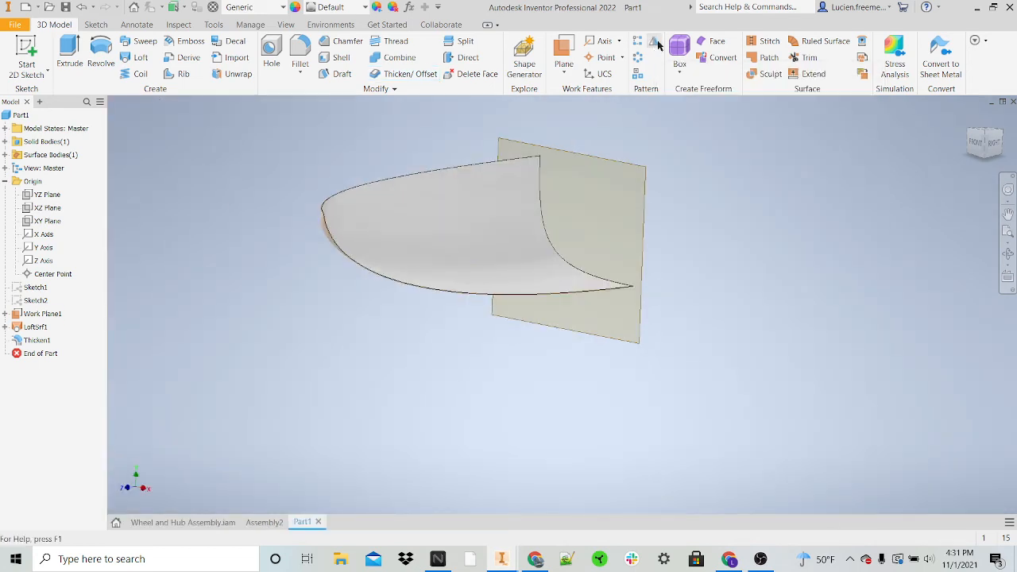
# Step: Try to mirror the loft surface feature about the YZ plane, and undo it
pyautogui.click(655, 42)
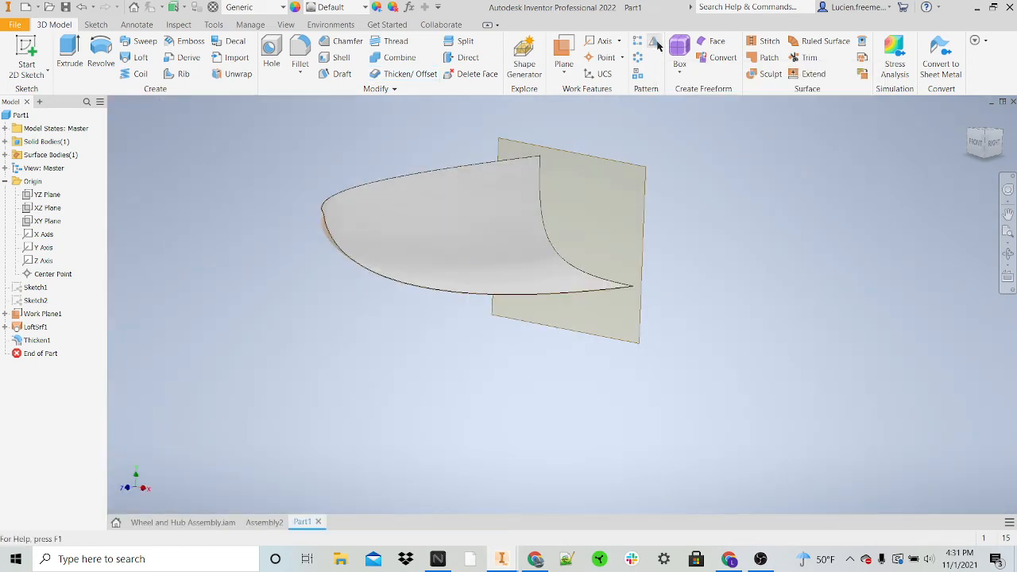
pyautogui.click(412, 224)
pyautogui.click(236, 141)
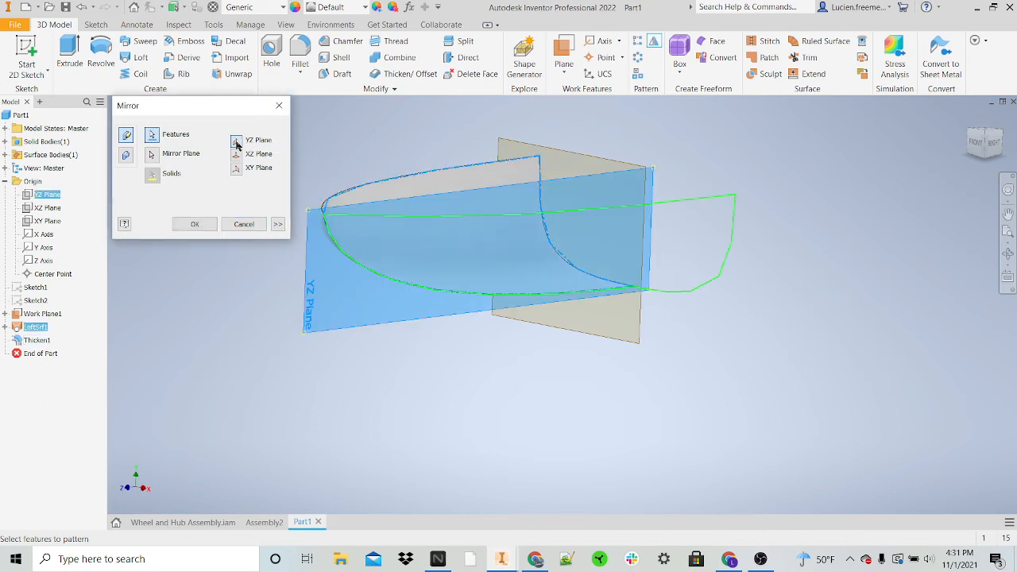
pyautogui.click(196, 223)
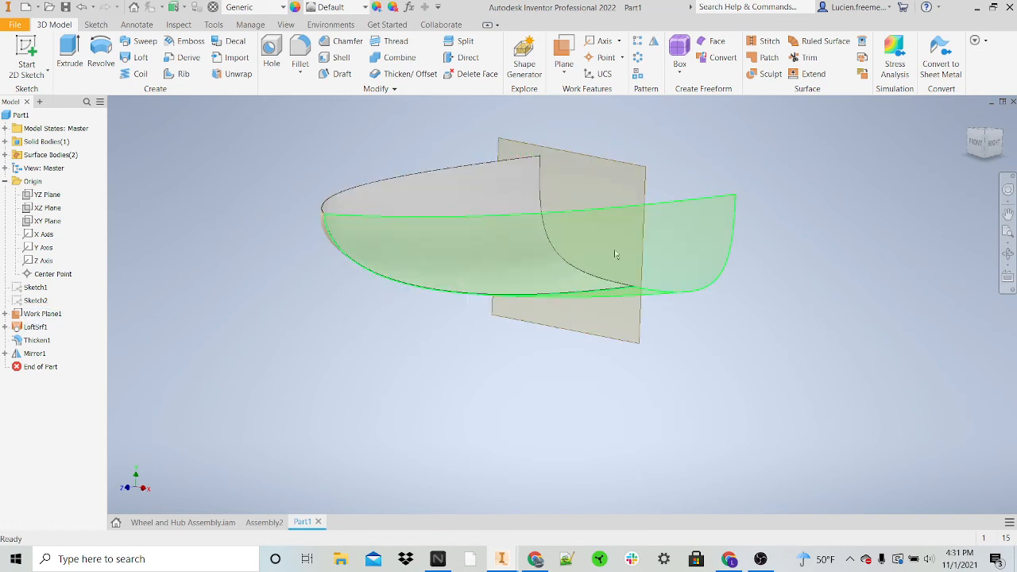
pyautogui.hotkey('ctrl', 'z')
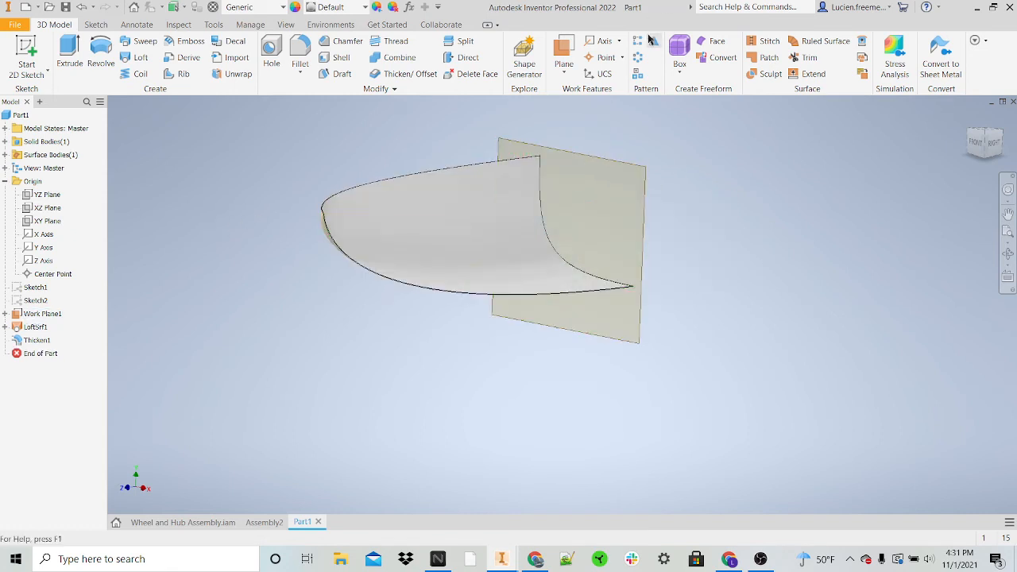
# Step: Mirror the thickened solid body about the YZ plane, keeping the original
pyautogui.click(651, 40)
pyautogui.click(126, 155)
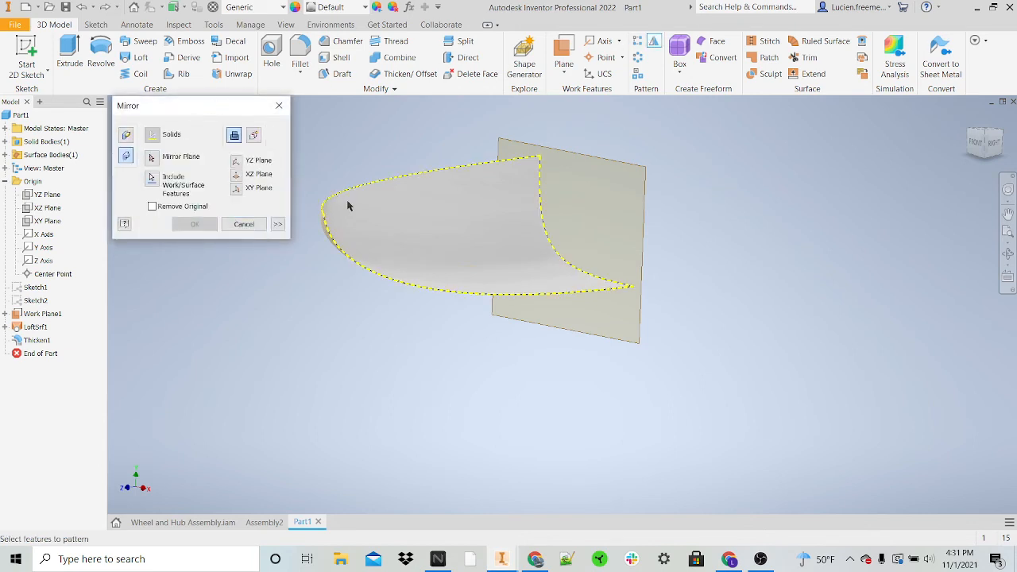
pyautogui.click(240, 163)
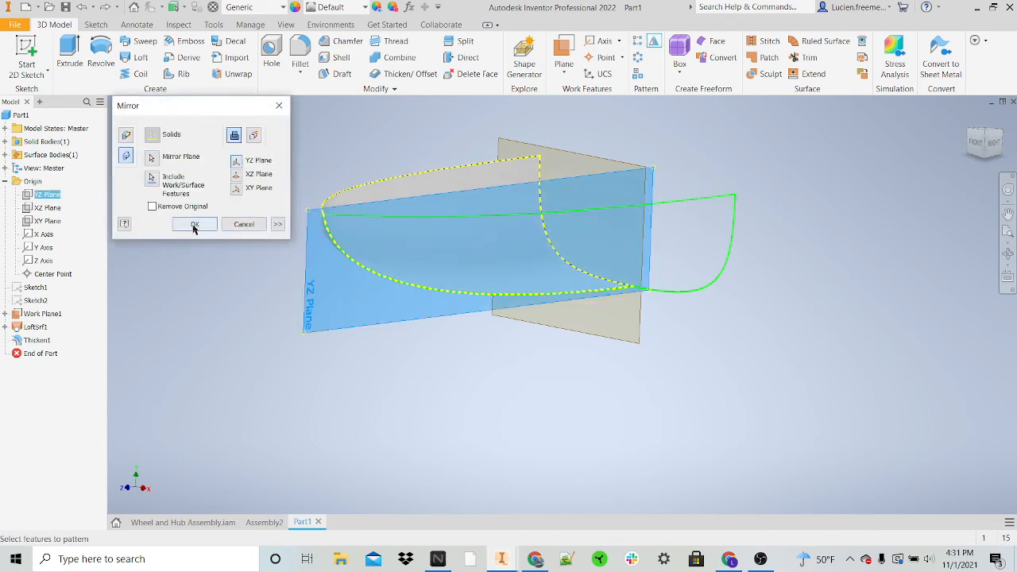
pyautogui.click(194, 224)
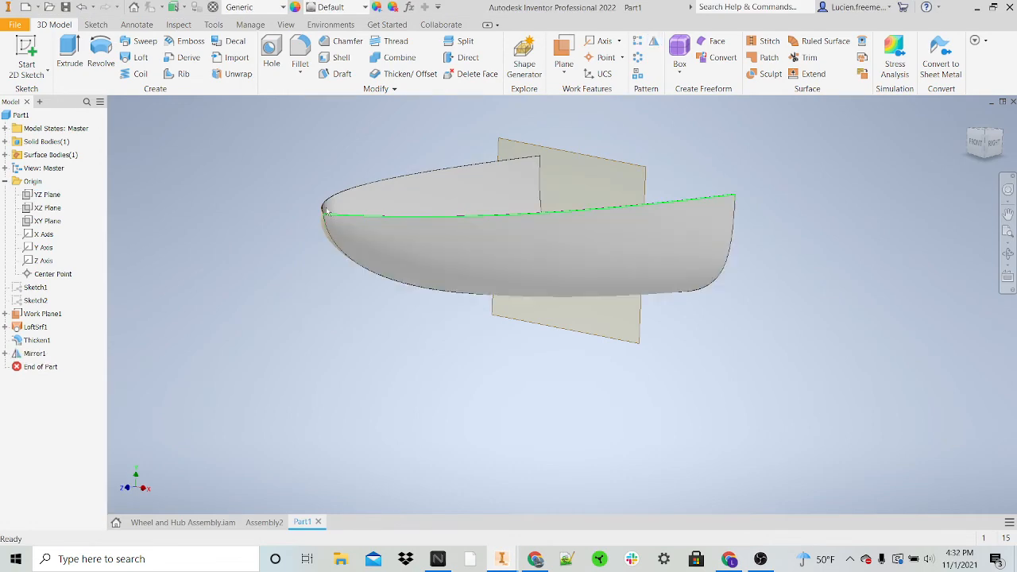
pyautogui.keyDown('shift'); pyautogui.moveTo(455, 268); pyautogui.dragTo(456, 268, button='middle'); pyautogui.keyUp('shift')
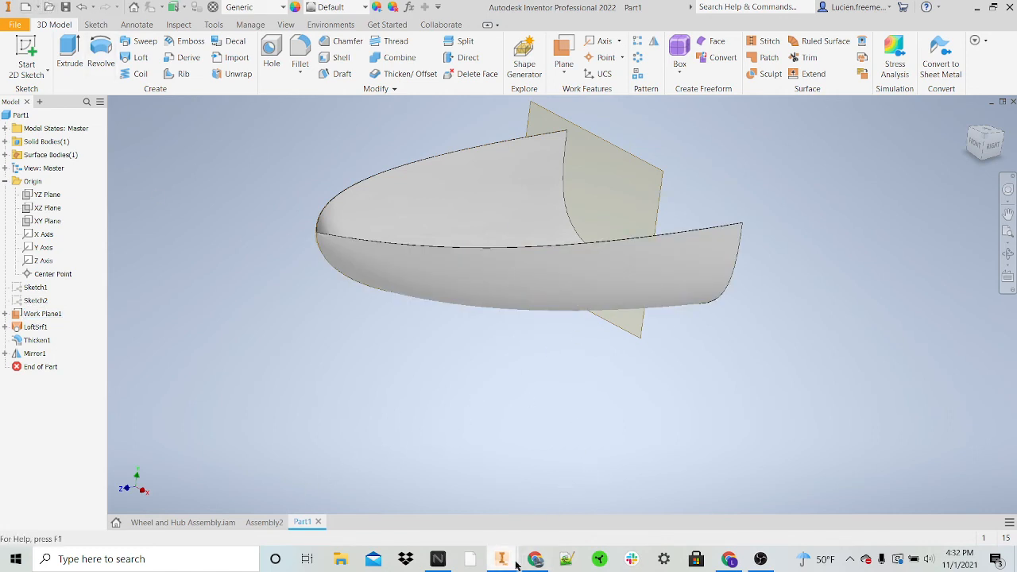
# Step: Switch to the other Inventor window and examine the TWF Full Draft 1.iam vehicle assembly from its front side
pyautogui.moveTo(502, 560)
pyautogui.click(445, 500)
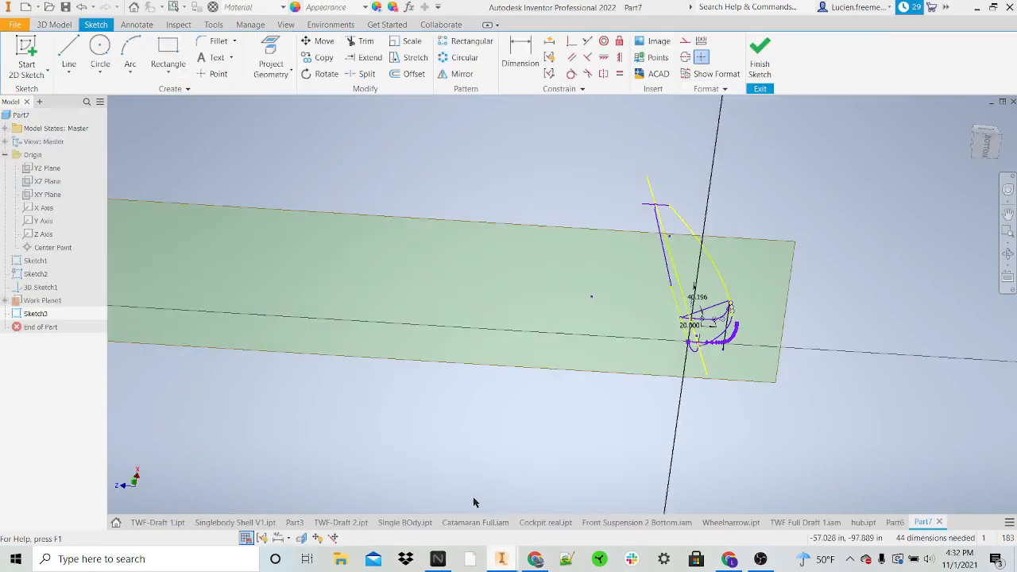
pyautogui.click(811, 521)
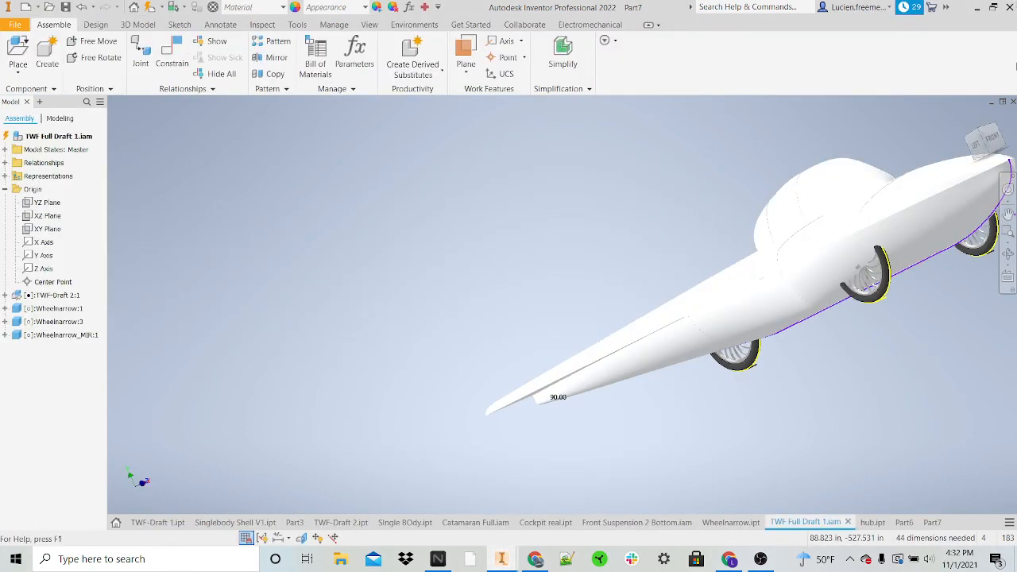
pyautogui.moveTo(991, 141)
pyautogui.mouseDown()
pyautogui.moveTo(962, 134)
pyautogui.moveTo(918, 145)
pyautogui.moveTo(923, 168)
pyautogui.moveTo(918, 144)
pyautogui.mouseUp()
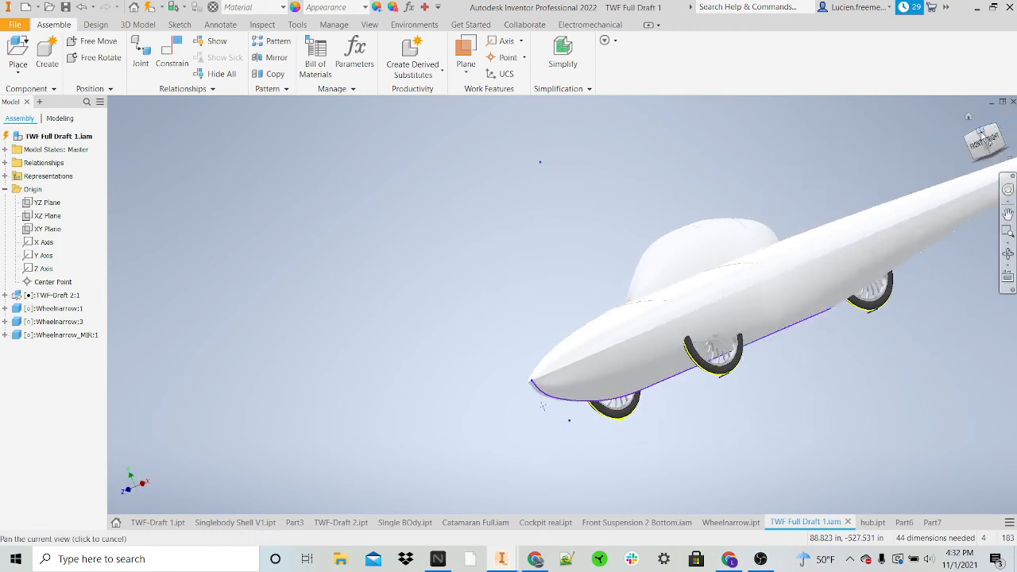
# Step: Examine the TWF Full Draft 1.iam vehicle assembly from above, from the front and from its underside with the wheels
pyautogui.click(981, 133)
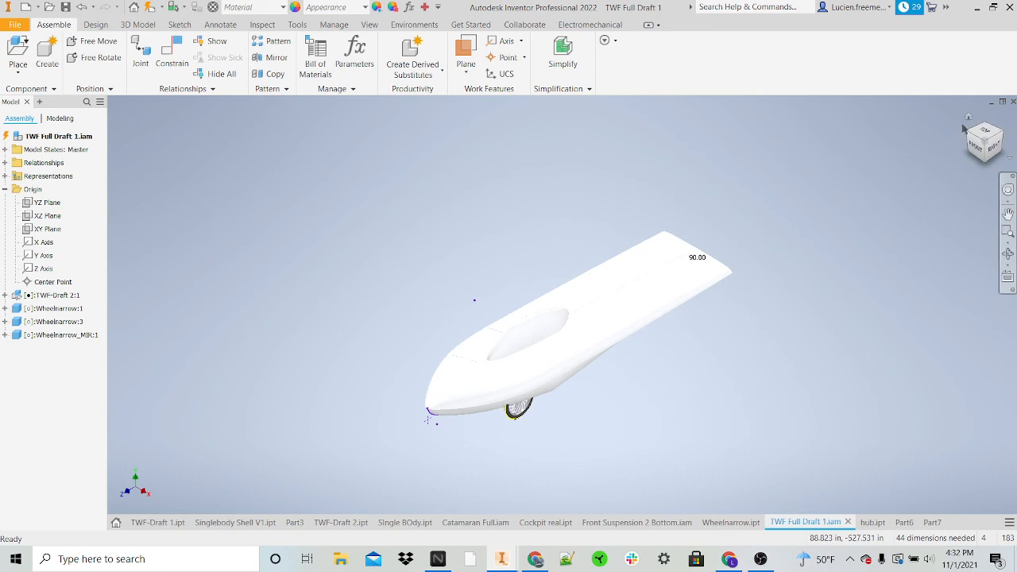
pyautogui.click(985, 130)
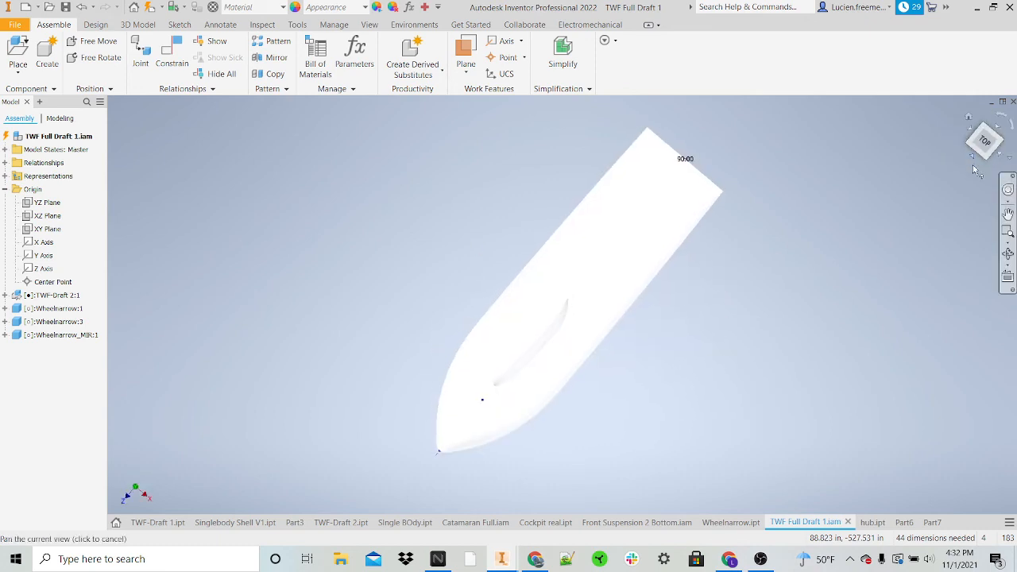
pyautogui.click(975, 169)
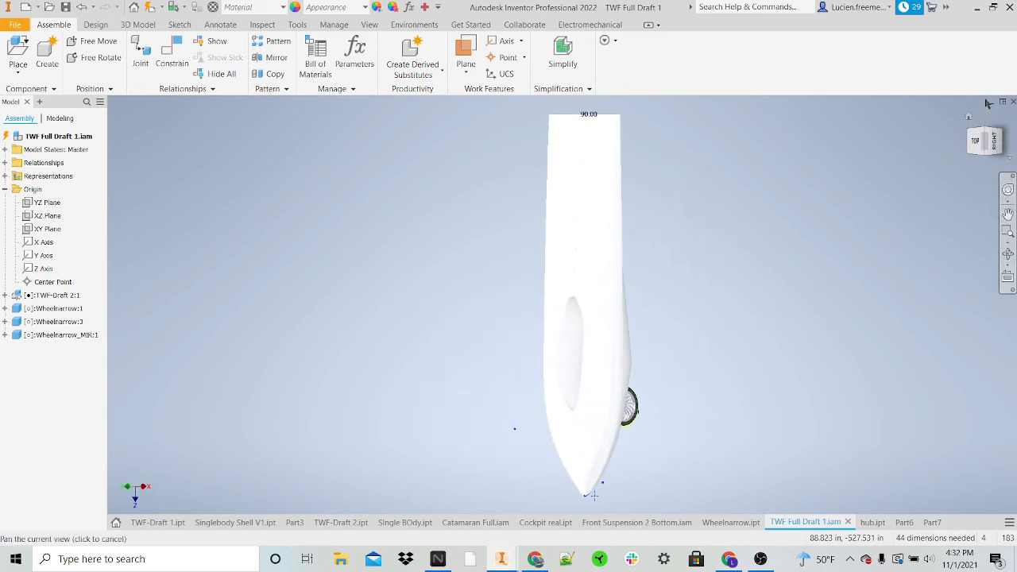
pyautogui.moveTo(985, 145); pyautogui.dragTo(986, 105)
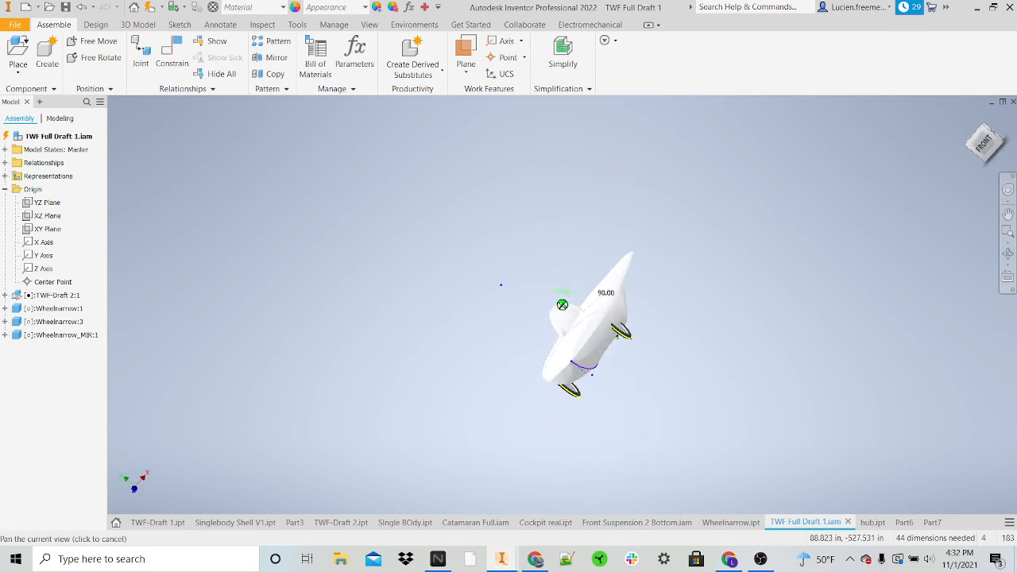
pyautogui.moveTo(508, 445)
pyautogui.keyDown('shift'); pyautogui.mouseDown(button='middle')
pyautogui.moveTo(349, 460)
pyautogui.moveTo(297, 394)
pyautogui.mouseUp(button='middle'); pyautogui.keyUp('shift')
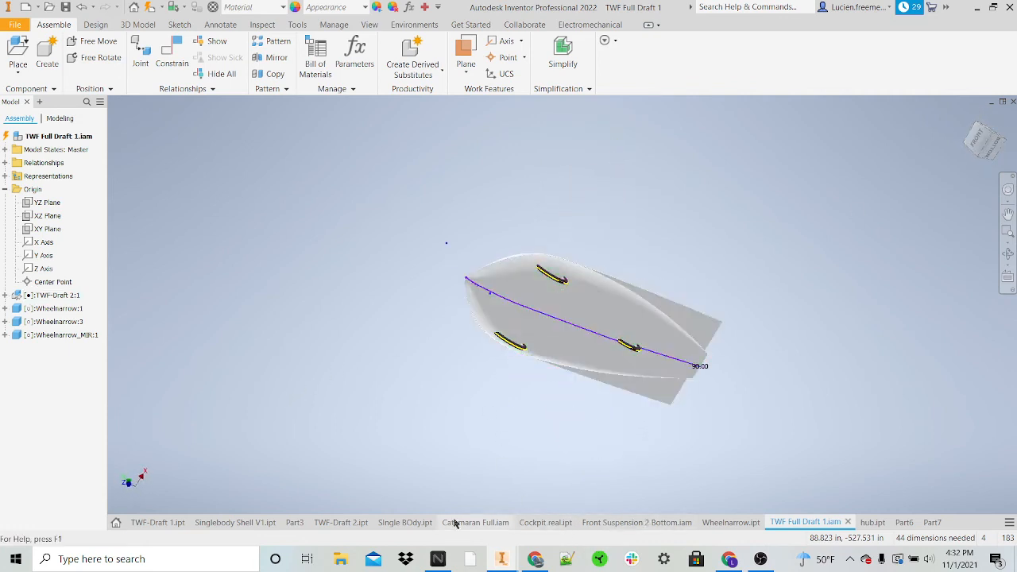
# Step: Switch to the TWF-Draft 2.ipt part and examine its outer shell, canopy and list of solid bodies
pyautogui.click(341, 522)
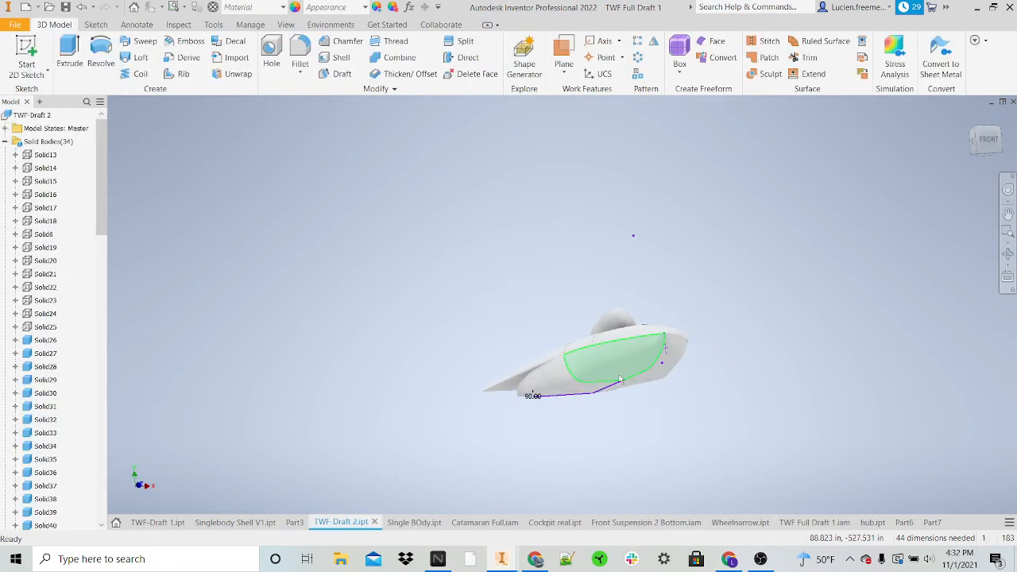
pyautogui.scroll(2, 604, 369)
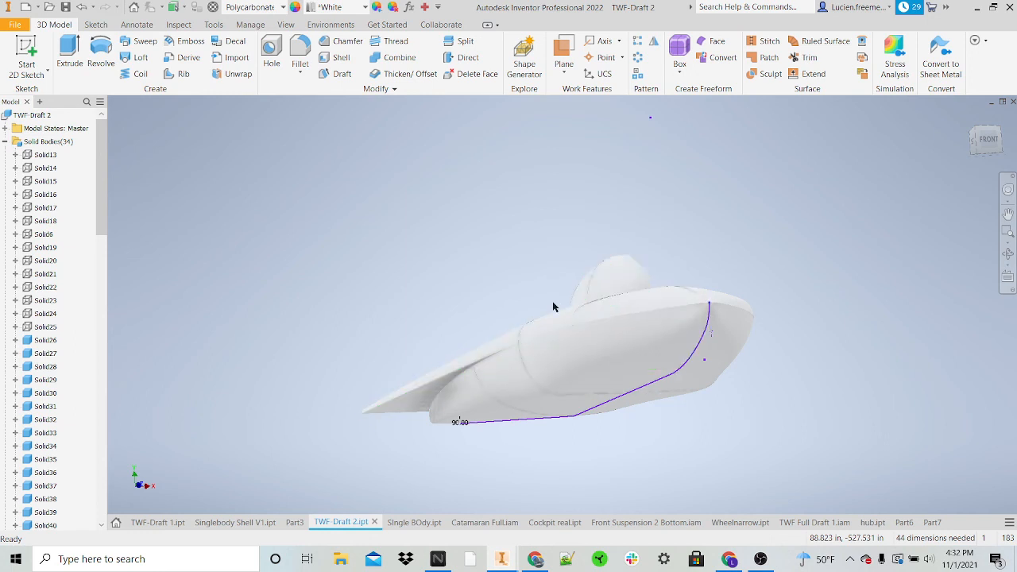
pyautogui.moveTo(989, 140); pyautogui.dragTo(944, 163)
pyautogui.keyDown('shift'); pyautogui.moveTo(586, 411); pyautogui.dragTo(537, 397, button='middle'); pyautogui.keyUp('shift')
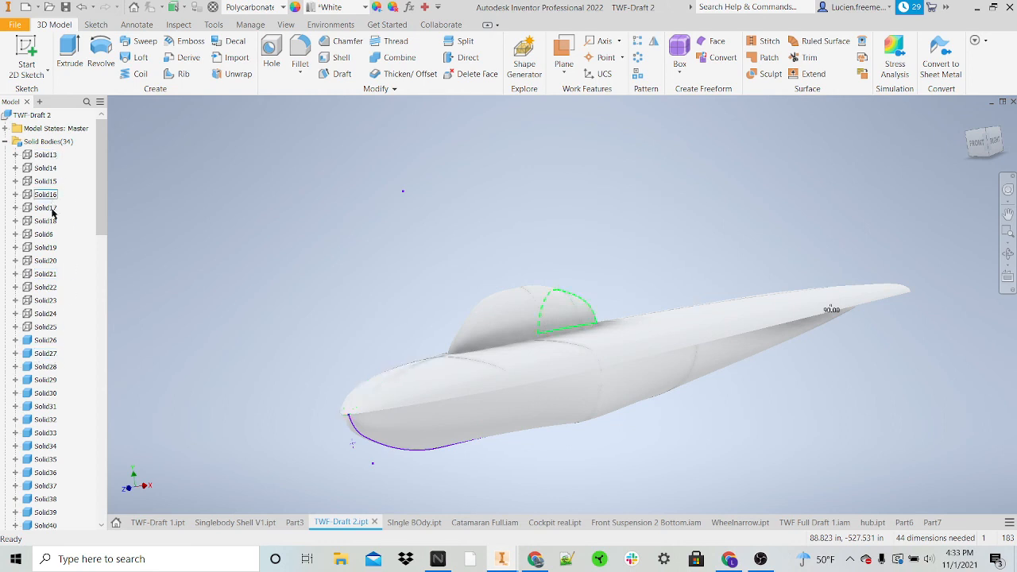
pyautogui.scroll(-3, 43, 294)
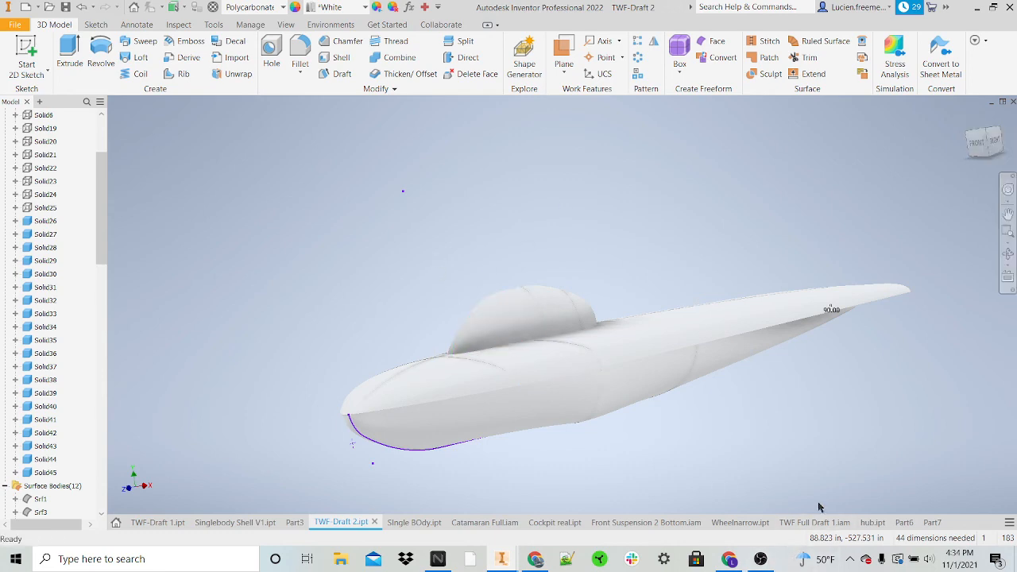
pyautogui.click(760, 559)
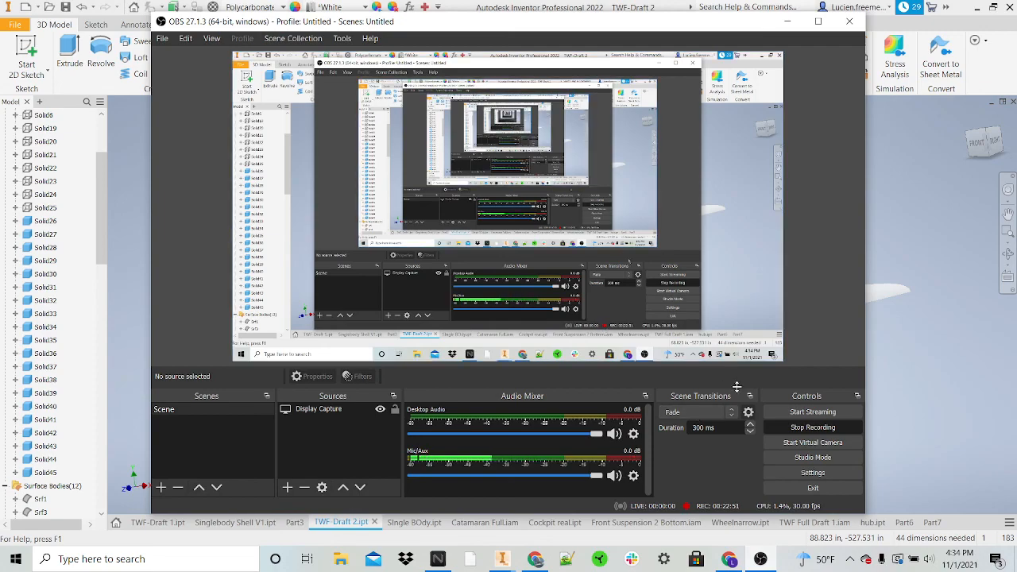